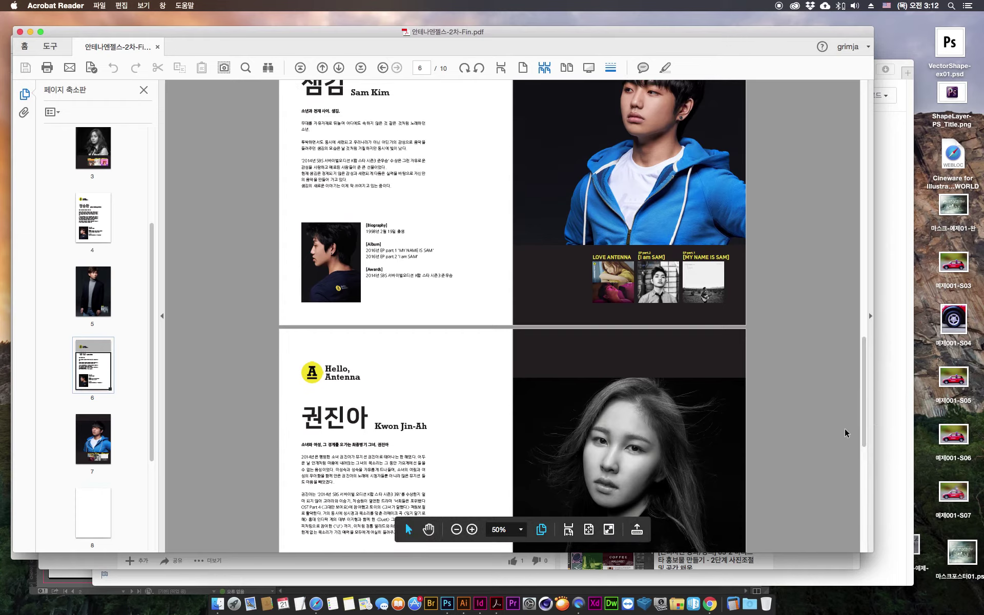
Step: Close the reference PDF, the YouTube page and the Dropbox example download page
key("super+w")
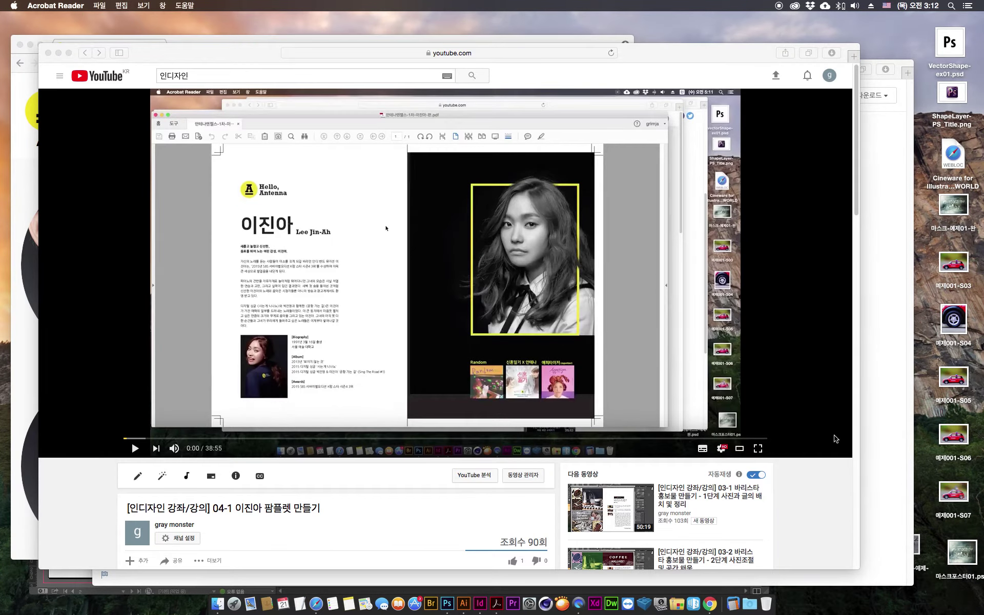
key("super+q")
key("super+w")
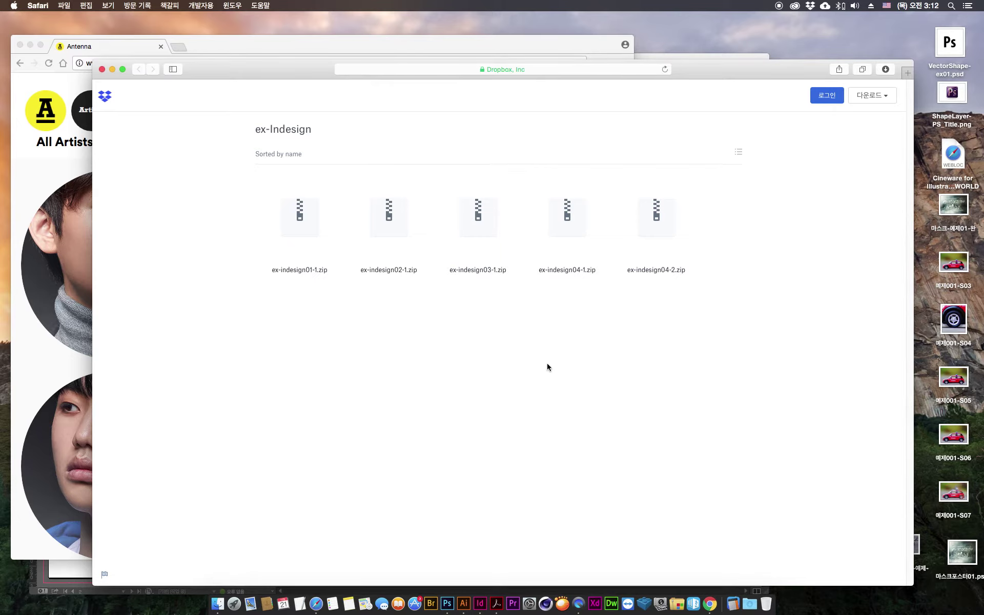
left_click_drag(686, 73, 680, 56)
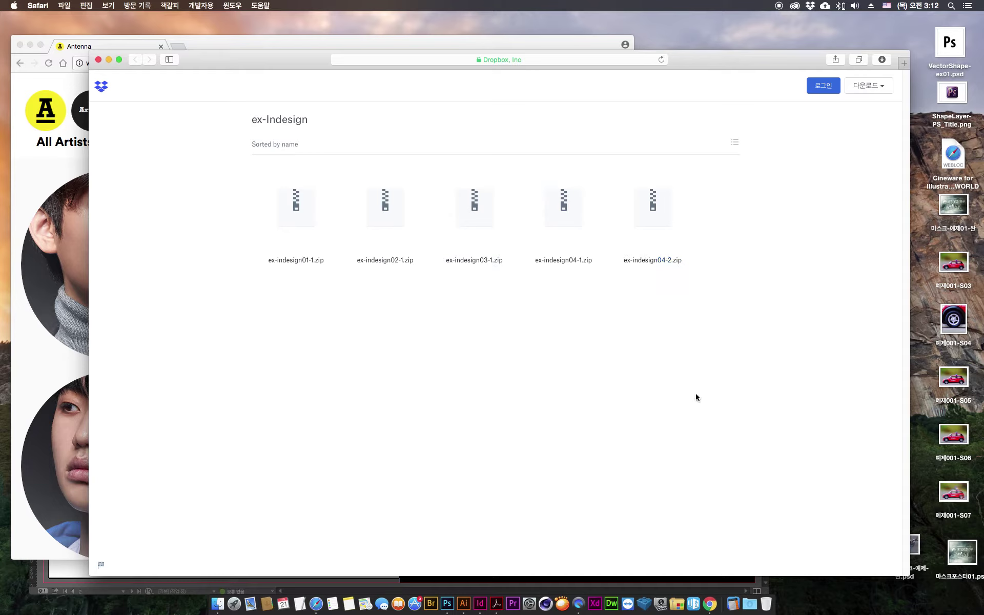
key("super+w")
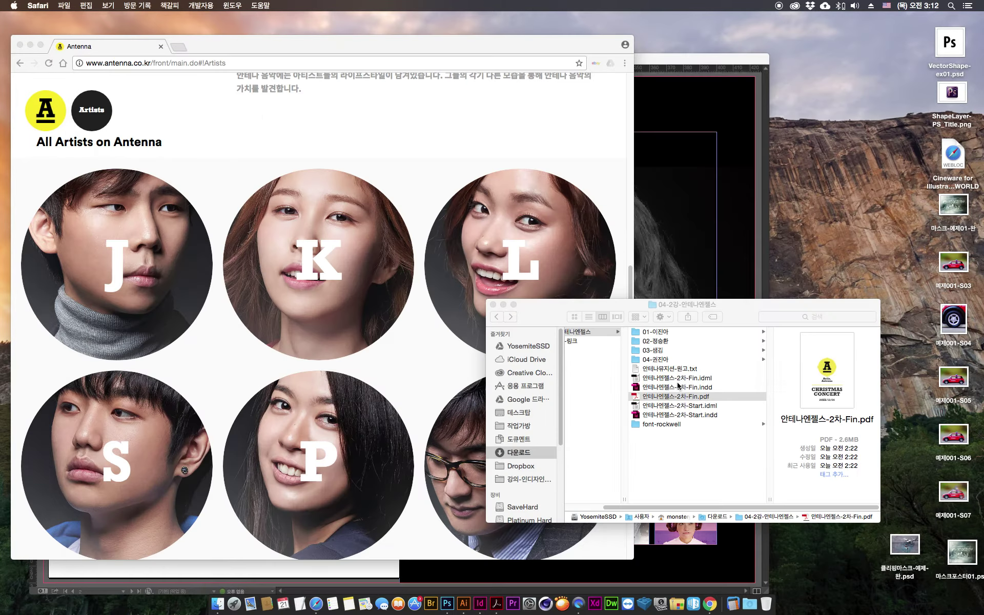
Step: Look over the example files in the 04-2강-안테나엔젤스 folder and return to the pamphlet document in InDesign
left_click(675, 467)
left_click_drag(706, 472, 635, 294)
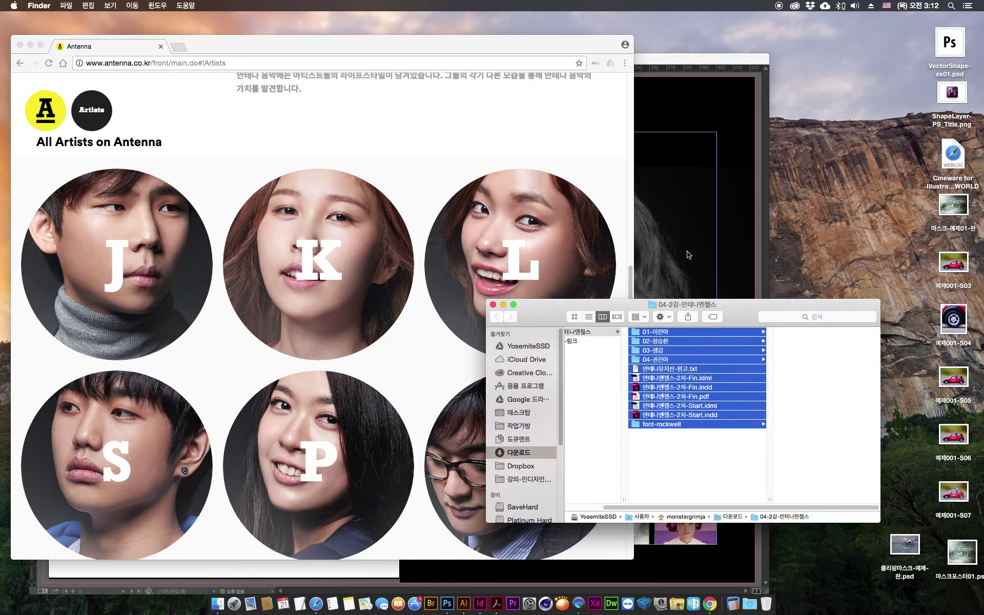
left_click(687, 257)
left_click(213, 603)
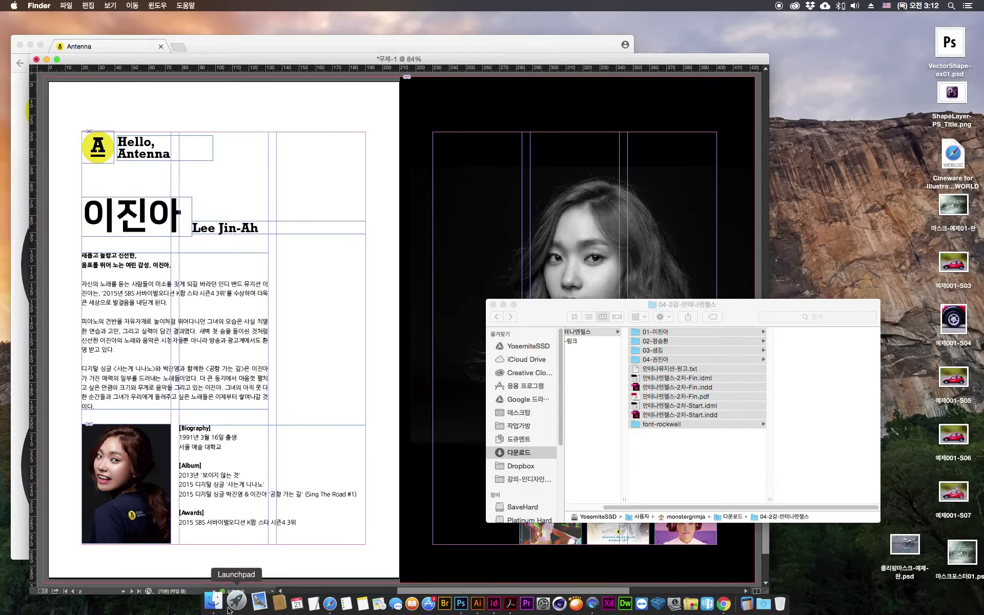
left_click(714, 462)
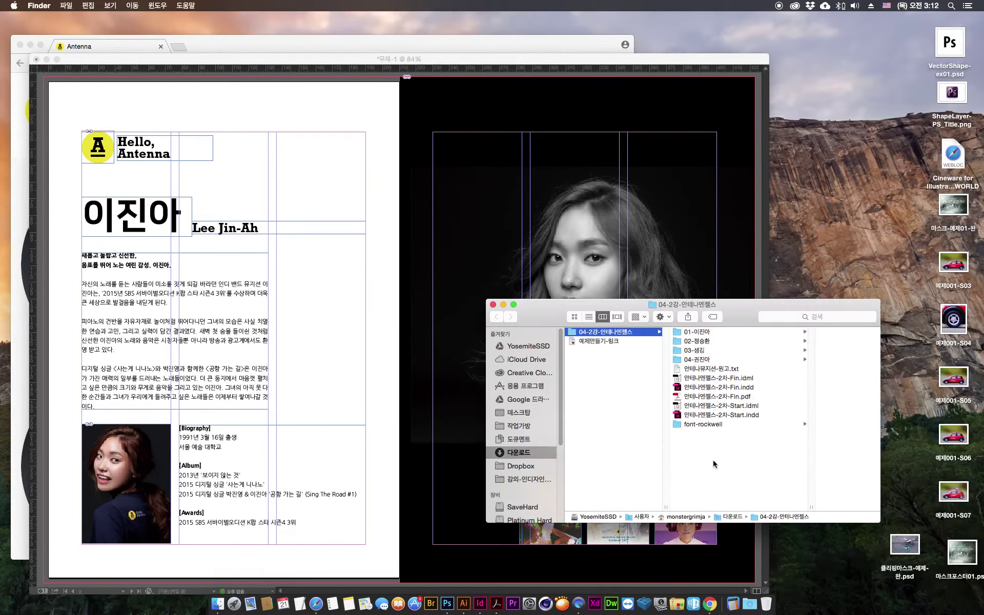
left_click(752, 406)
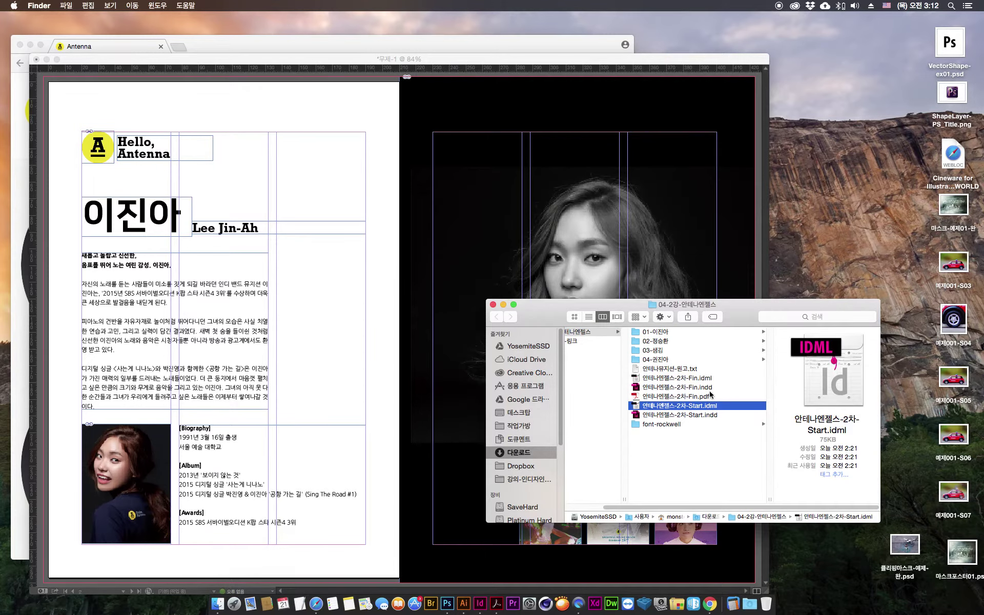
left_click(385, 152)
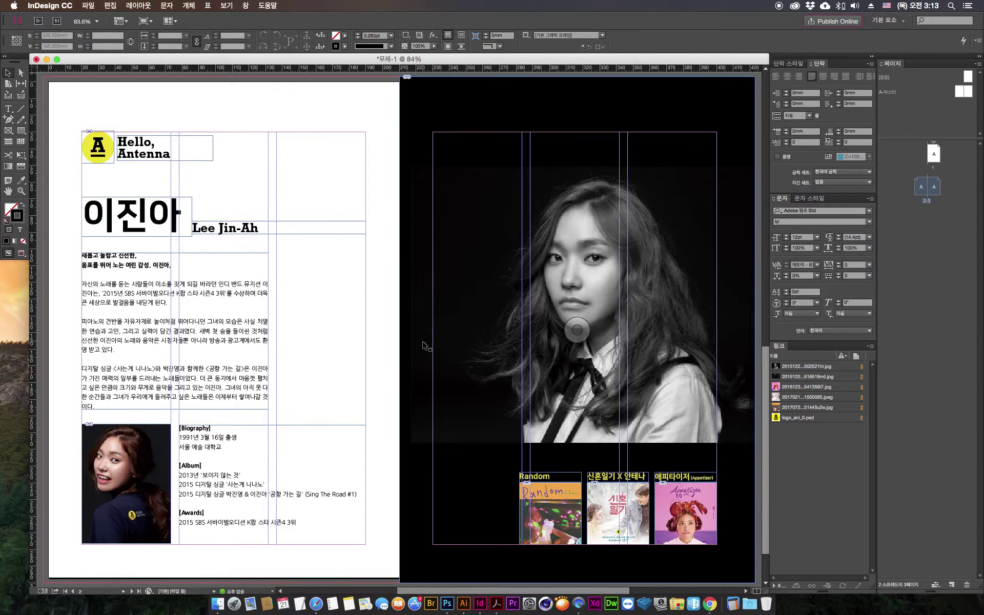
Step: Add two more two-page spreads based on the A-마스터 master as pages 4-5 and 6-7
key("super+minus")
key("super+minus")
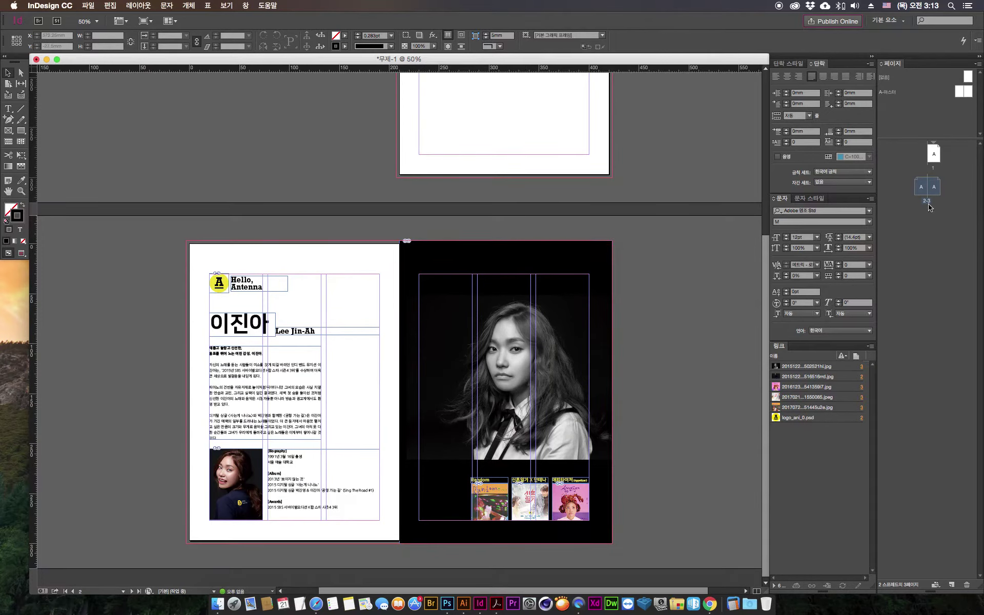
double_click(923, 154)
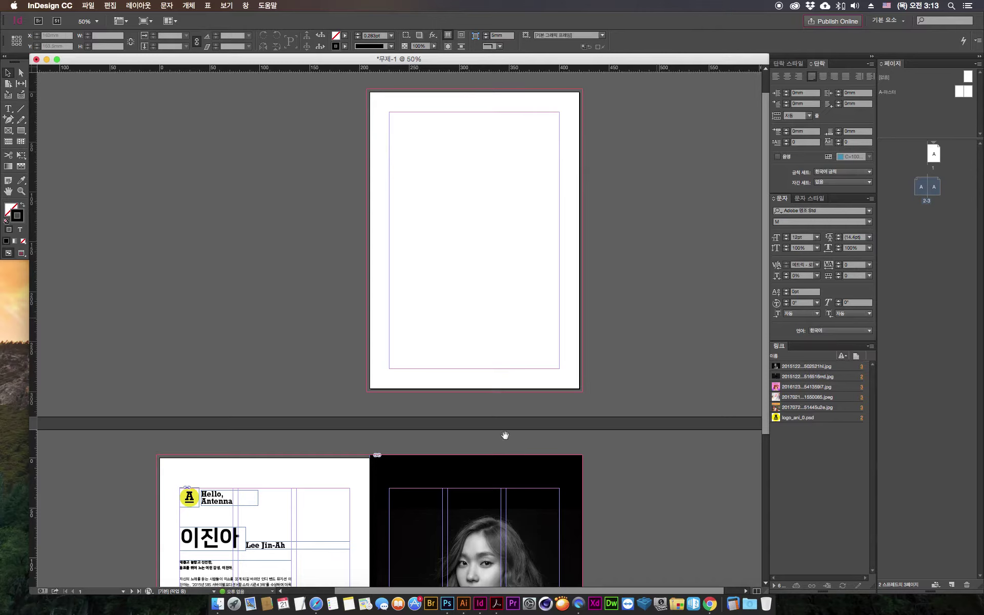
double_click(932, 197)
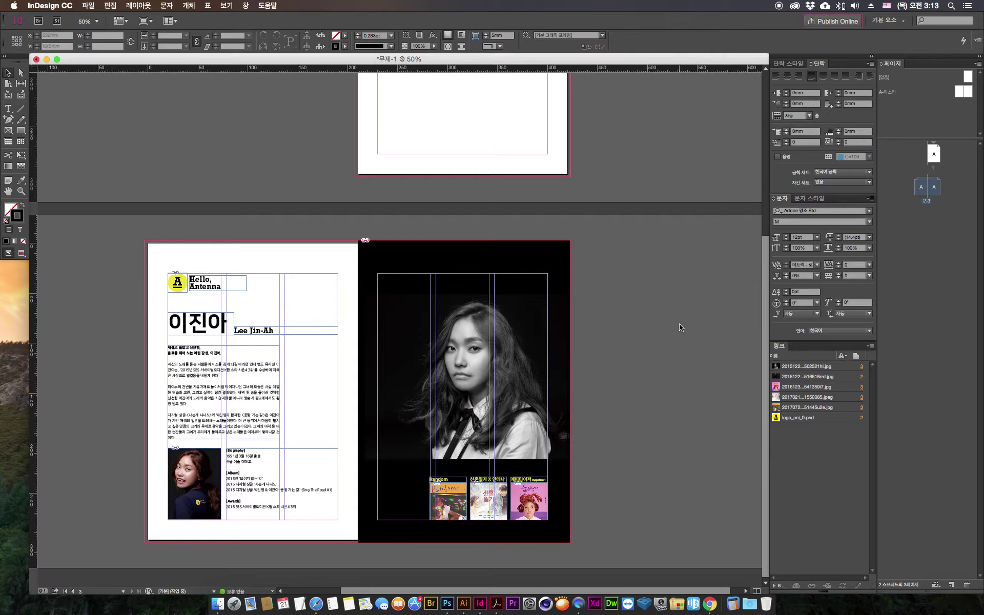
left_click_drag(96, 271, 615, 512)
left_click(617, 506)
left_click(908, 116)
left_click_drag(889, 96, 936, 219)
left_click_drag(890, 97, 928, 256)
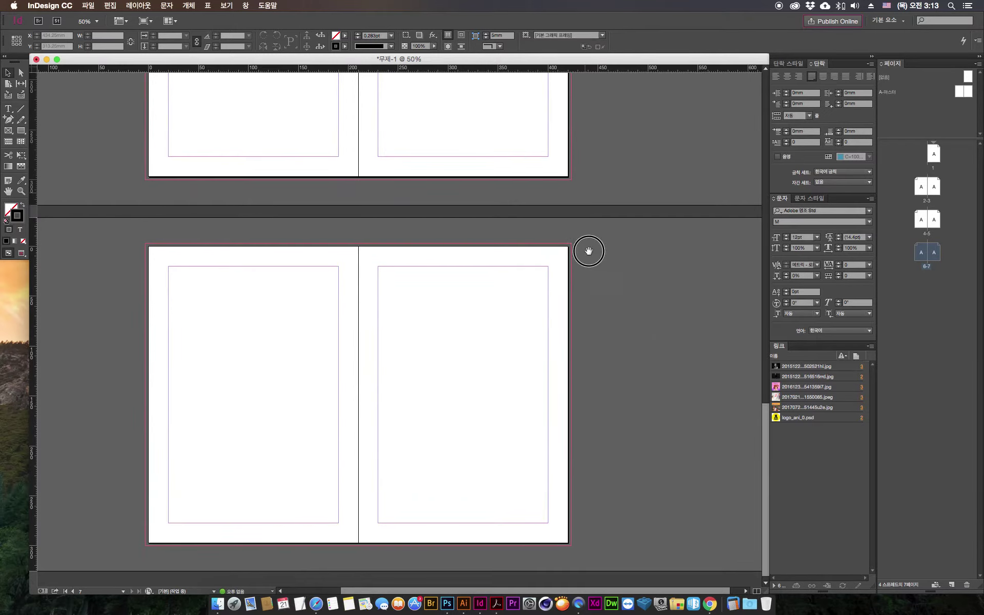
Step: Copy the yellow logo and Hello, Antenna heading from page 2, try an ordinary paste on the same spread, and undo it
left_click_drag(589, 251, 608, 563)
left_click_drag(620, 250, 651, 329)
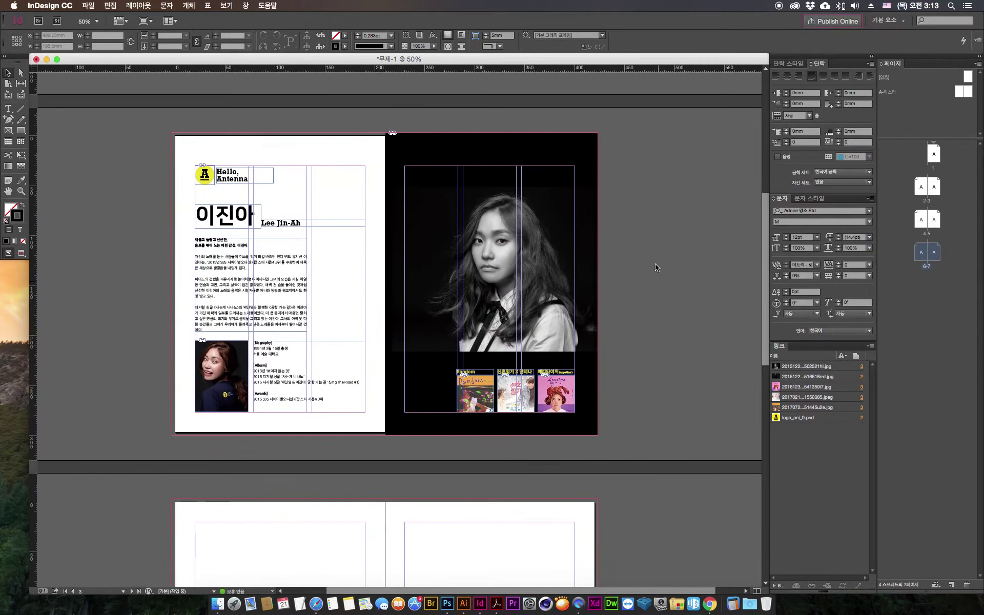
left_click_drag(378, 487, 368, 204)
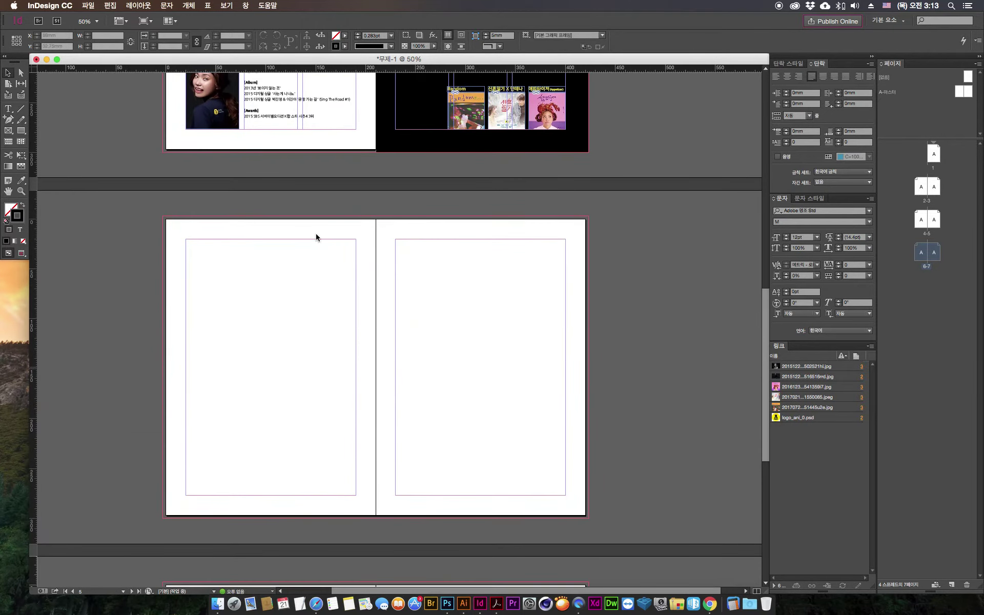
left_click_drag(241, 246, 356, 519)
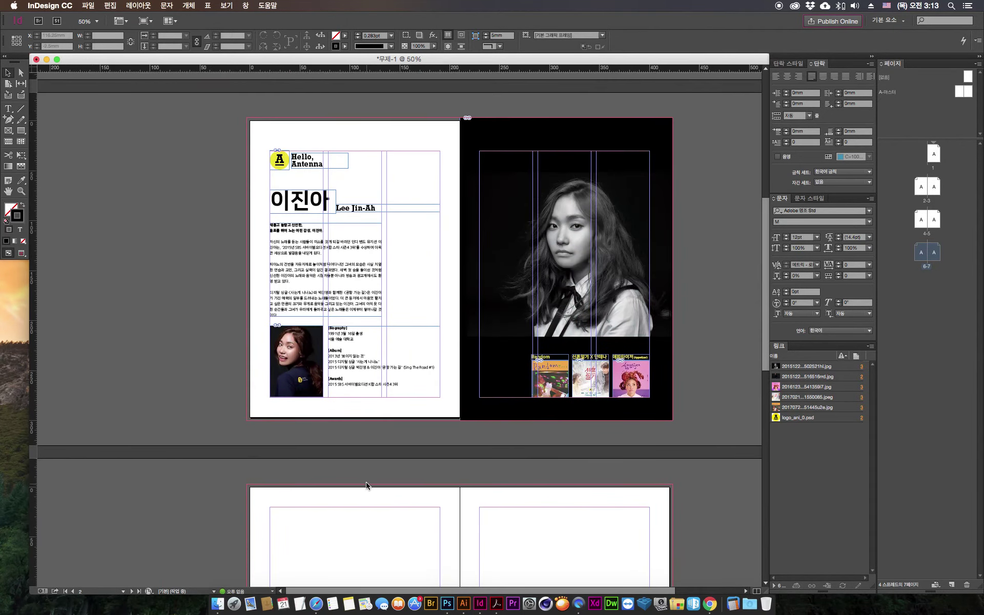
left_click_drag(382, 187, 249, 142)
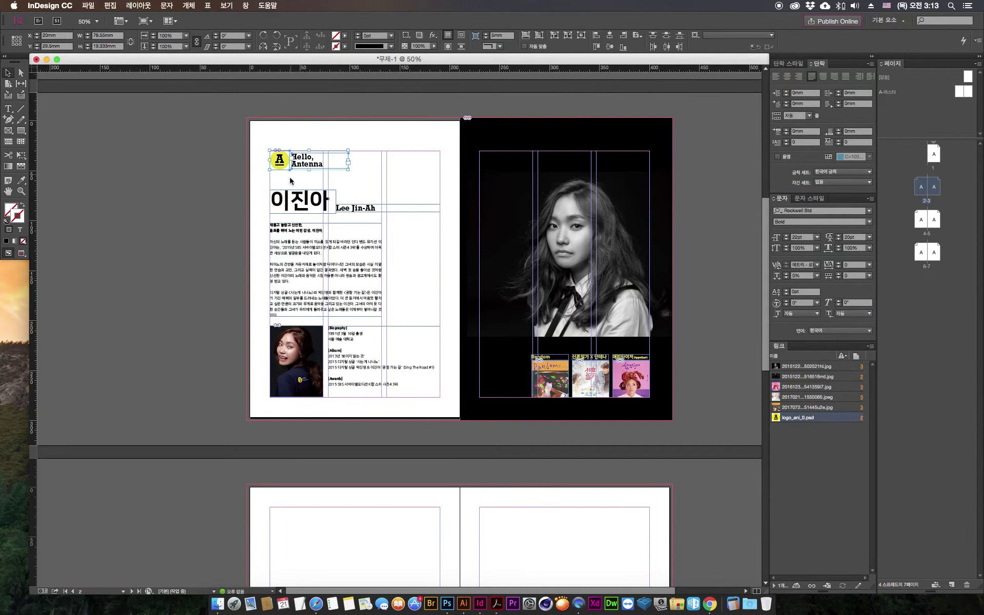
left_click(172, 296)
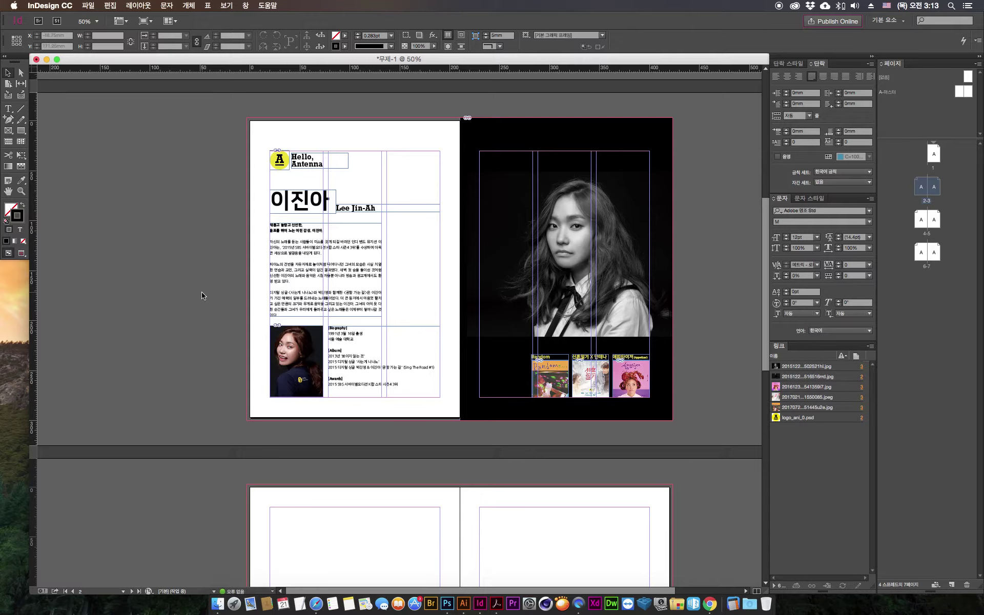
key("ctrl+v")
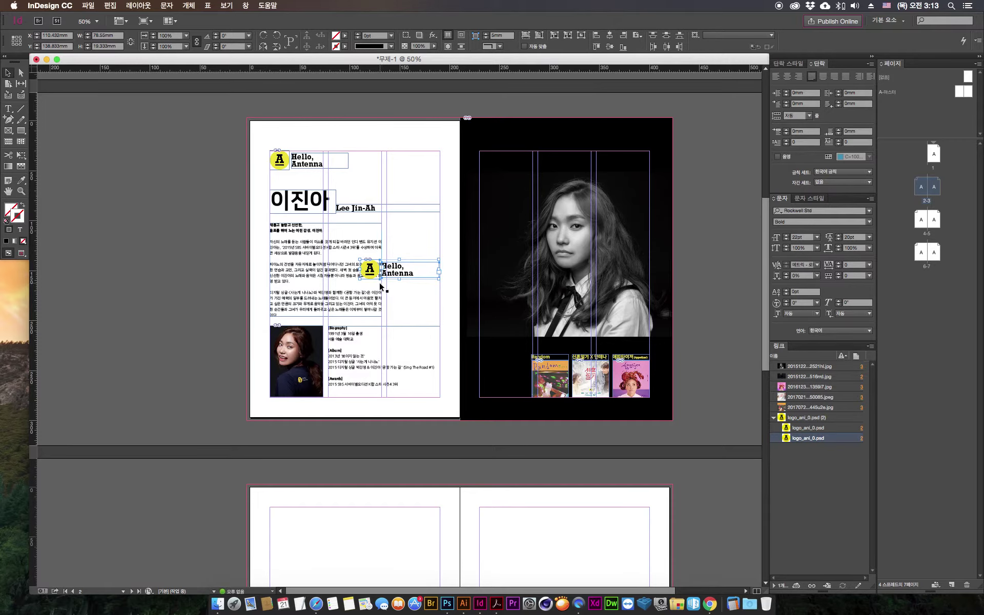
key("ctrl+z")
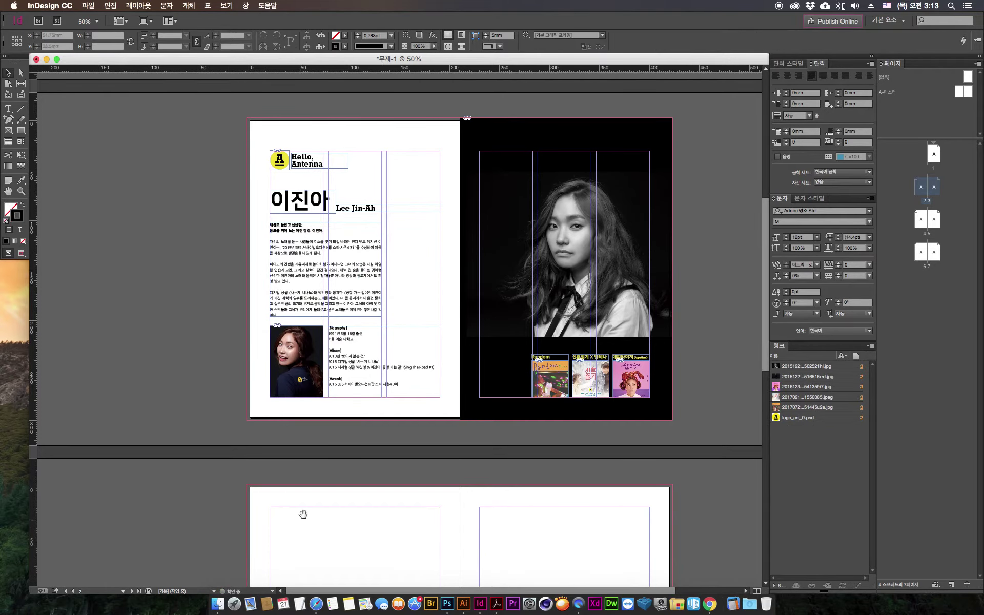
Step: Try an ordinary paste of the copied logo and heading on the blank pages 4-5, and undo it
scroll(302, 515, "down", 8)
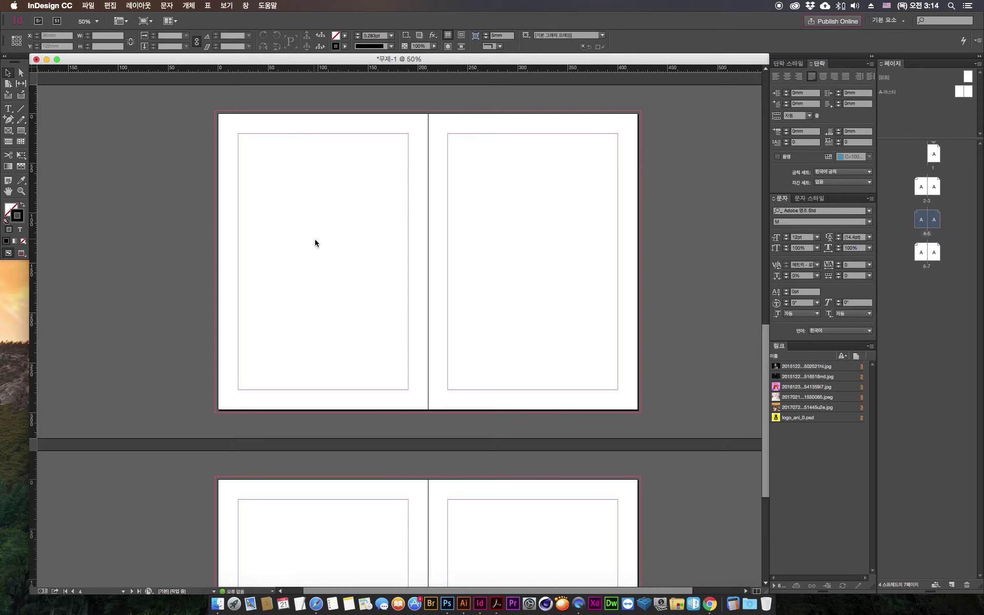
key("ctrl+v")
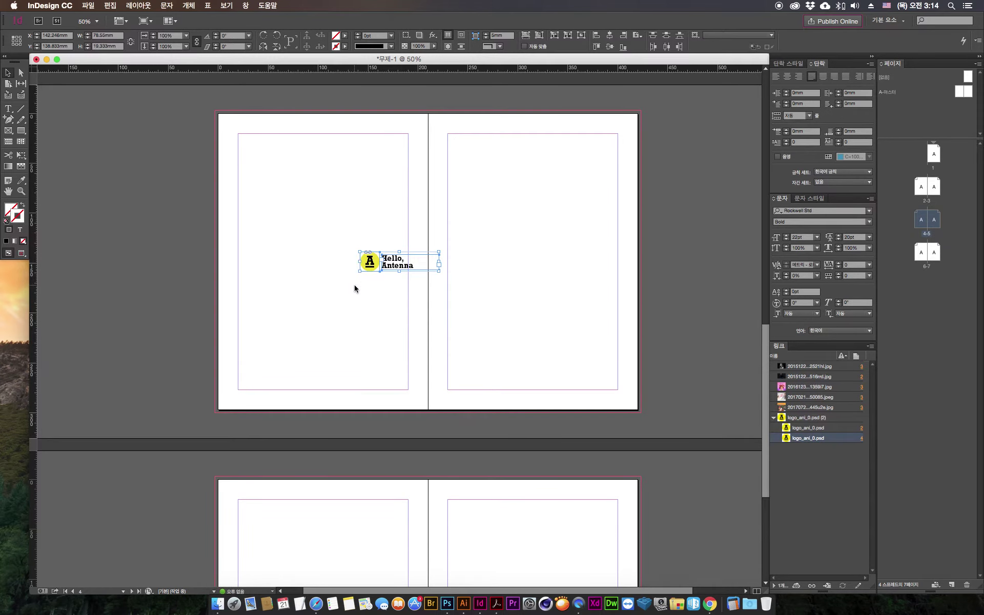
key("ctrl+z")
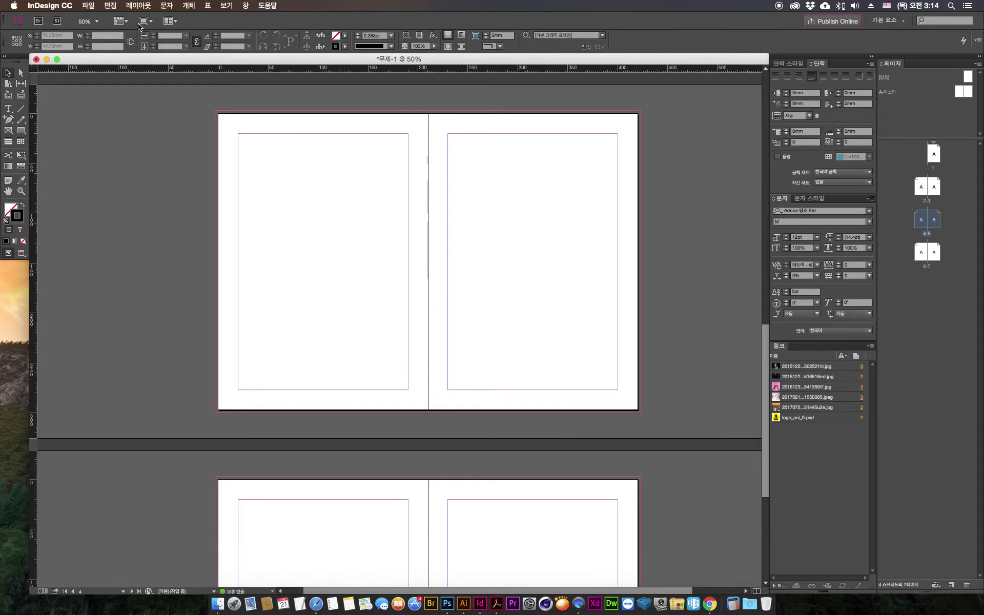
Step: Try pasting the copied logo and heading onto page 4 at their original position, and undo it
left_click(109, 6)
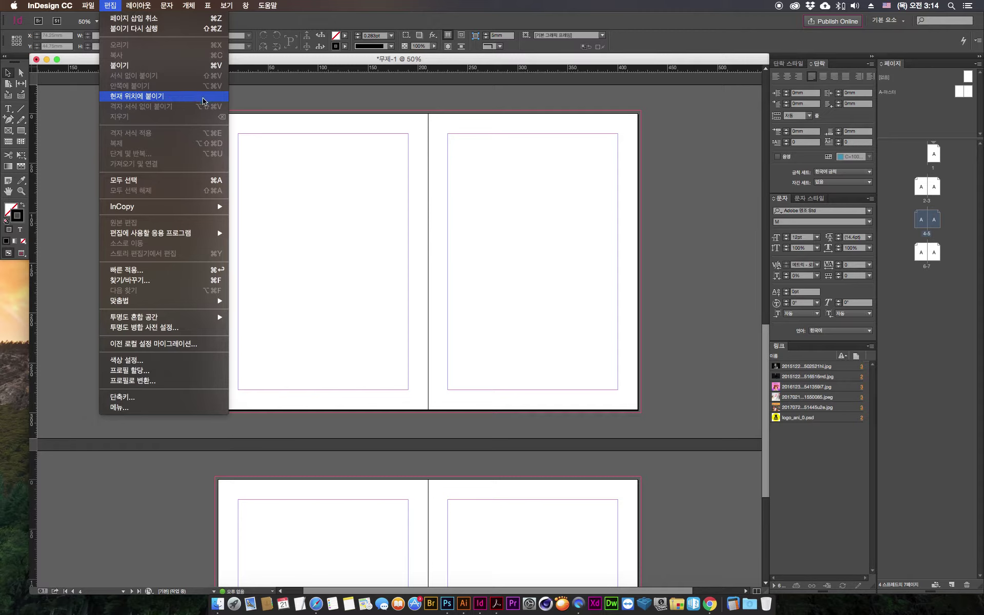
left_click(407, 327)
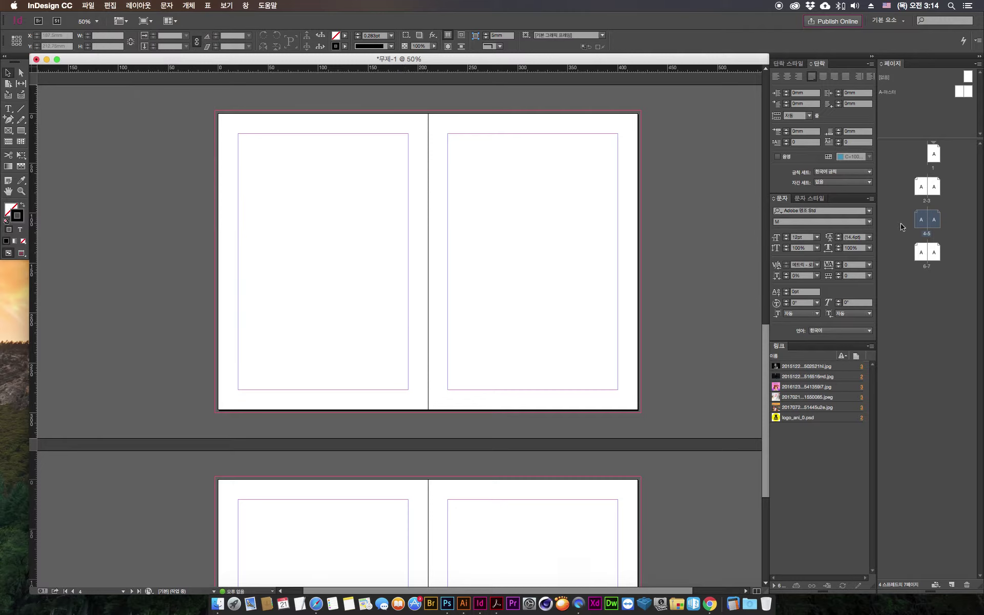
right_click(265, 184)
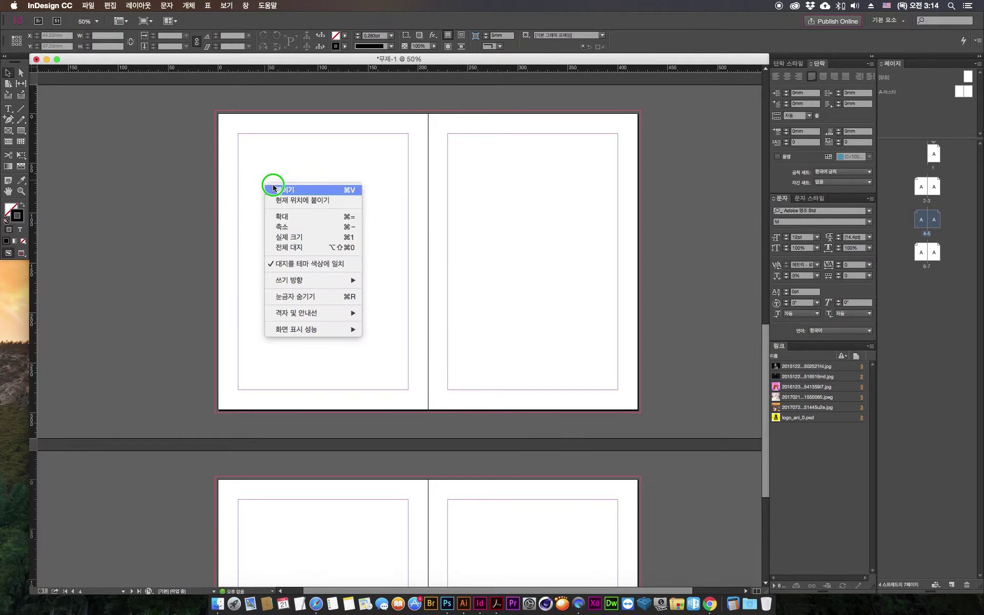
left_click(308, 201)
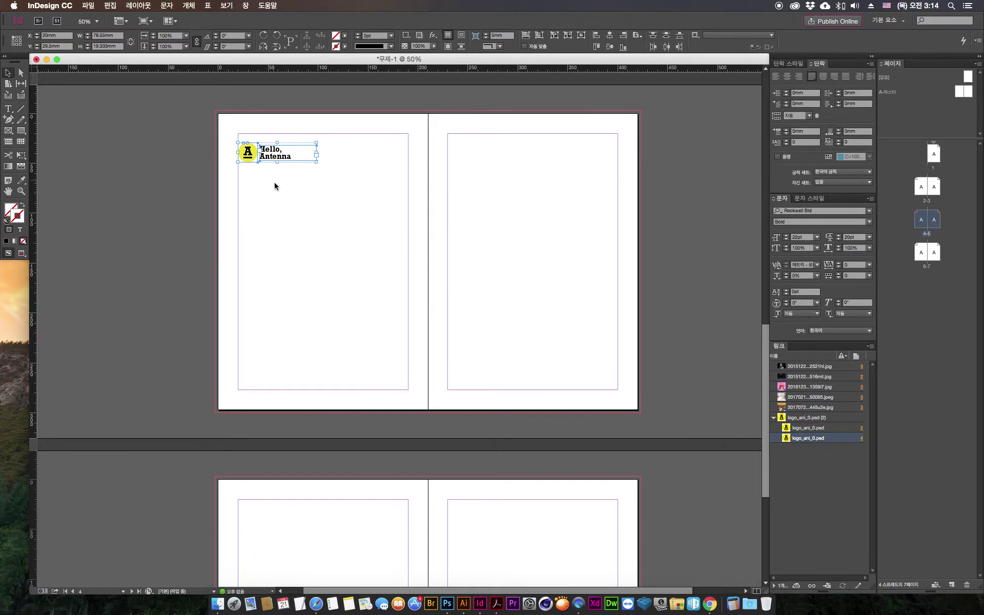
key("ctrl+z")
Step: Copy all of page 2's logo, text frames and portrait photo, paste them in place on page 4, and deselect them
scroll(272, 448, "up", 7)
left_click_drag(215, 241, 208, 254)
left_click_drag(186, 128, 420, 415)
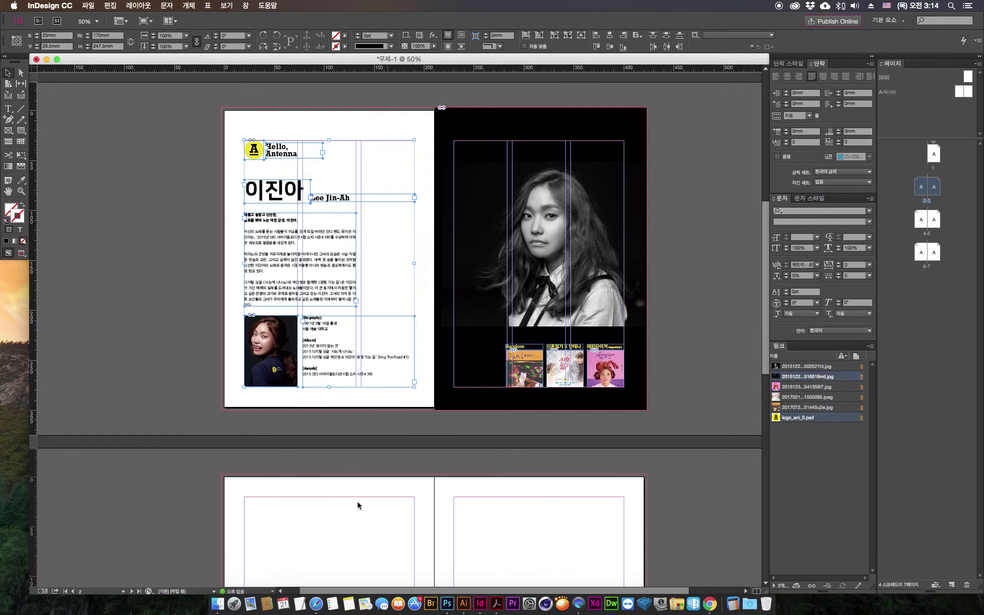
left_click(292, 534)
left_click_drag(336, 534, 309, 149)
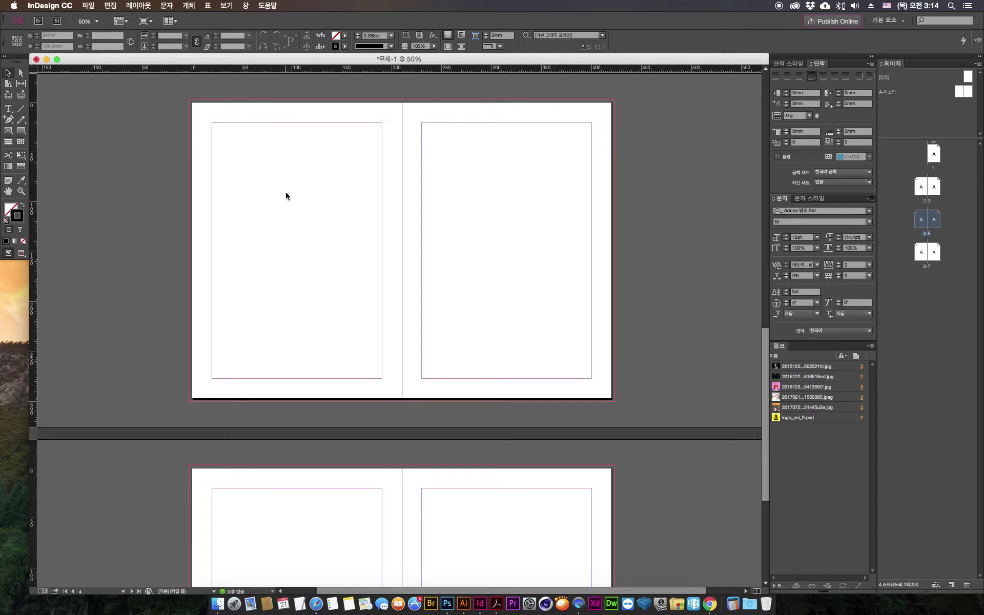
right_click(265, 204)
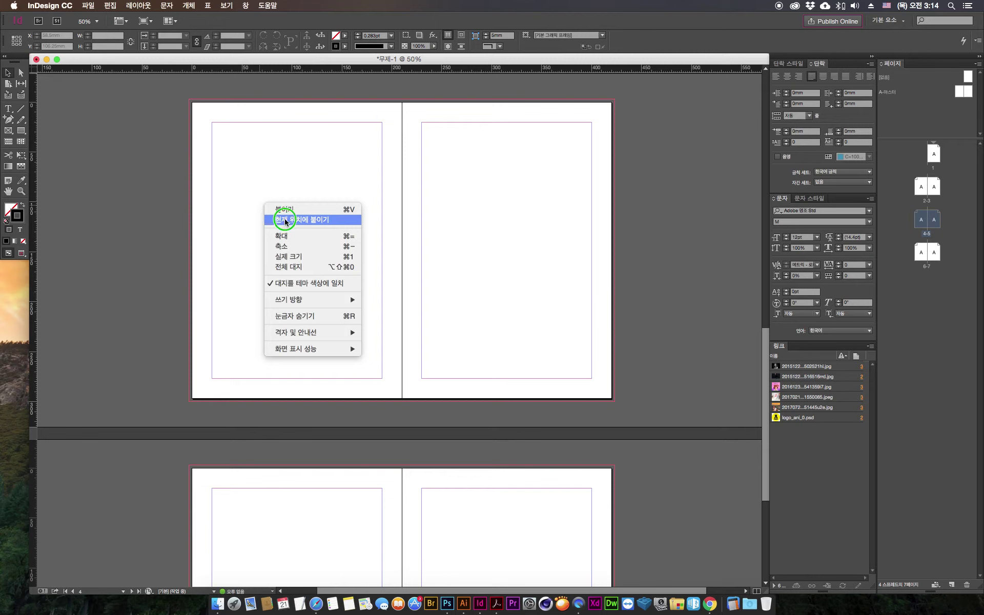
left_click(293, 219)
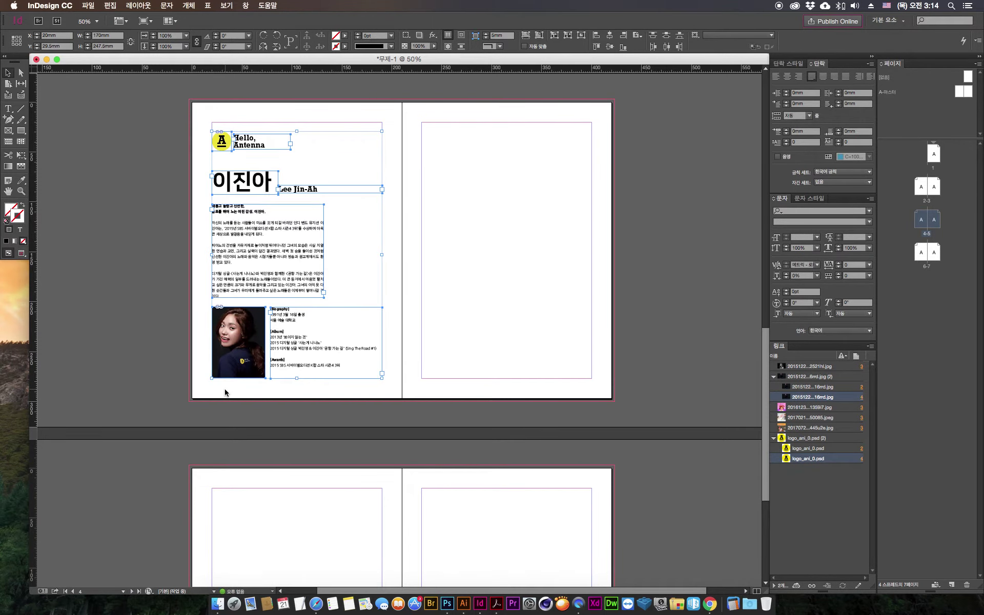
key("super+shift+a")
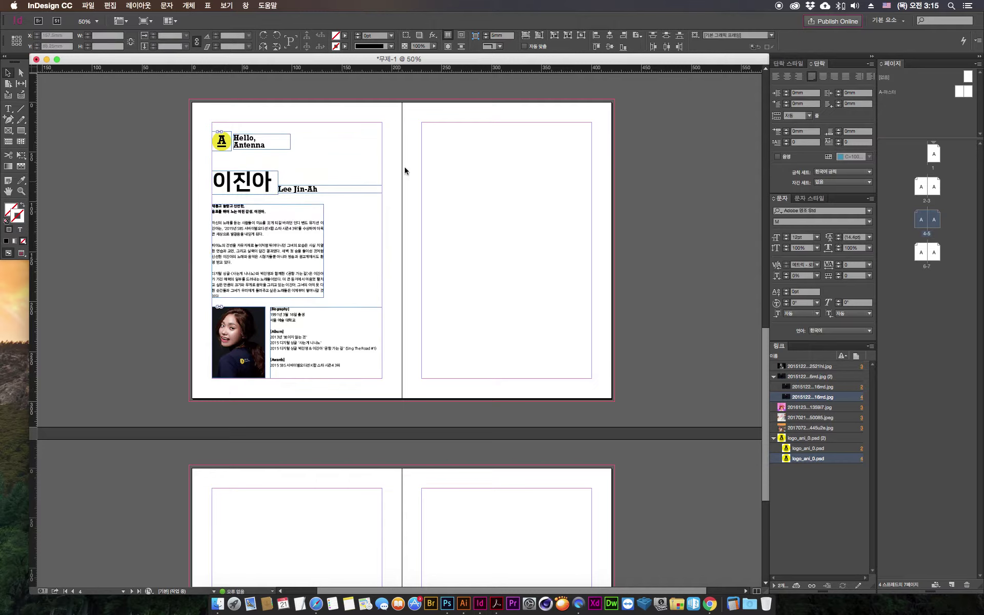
Step: Copy page 3's black background, portrait, album covers and titles, paste them in place on page 5, and deselect them
left_click_drag(413, 149, 333, 524)
scroll(333, 524, "up", 3)
left_click_drag(605, 112, 389, 121)
key("super+shift+a")
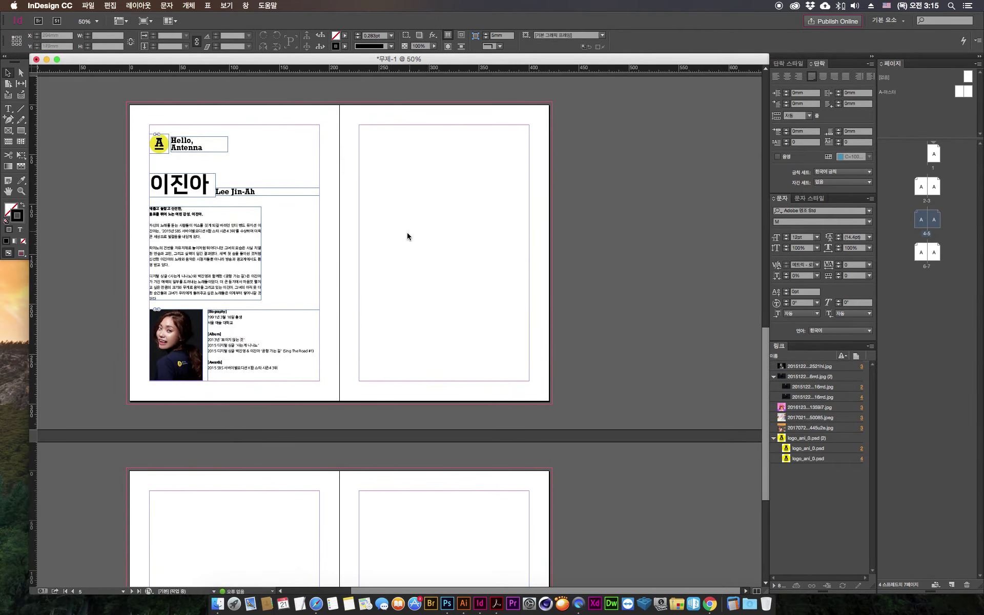
right_click(407, 234)
left_click(462, 256)
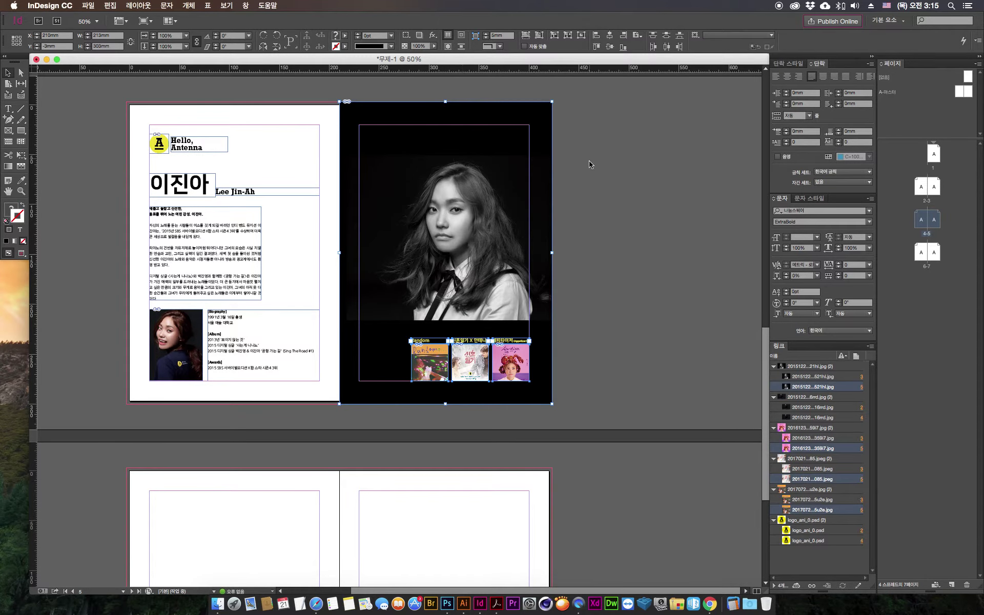
left_click(613, 233)
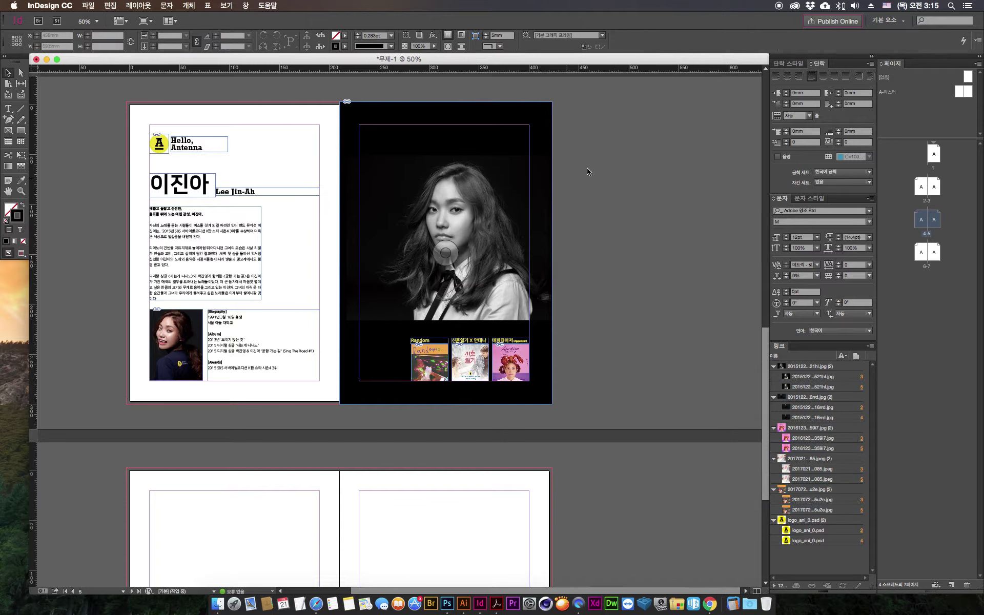
Step: Delete all copied objects on pages 4-5, and remove the 4-5 and 6-7 spreads from the document
left_click_drag(643, 118, 143, 396)
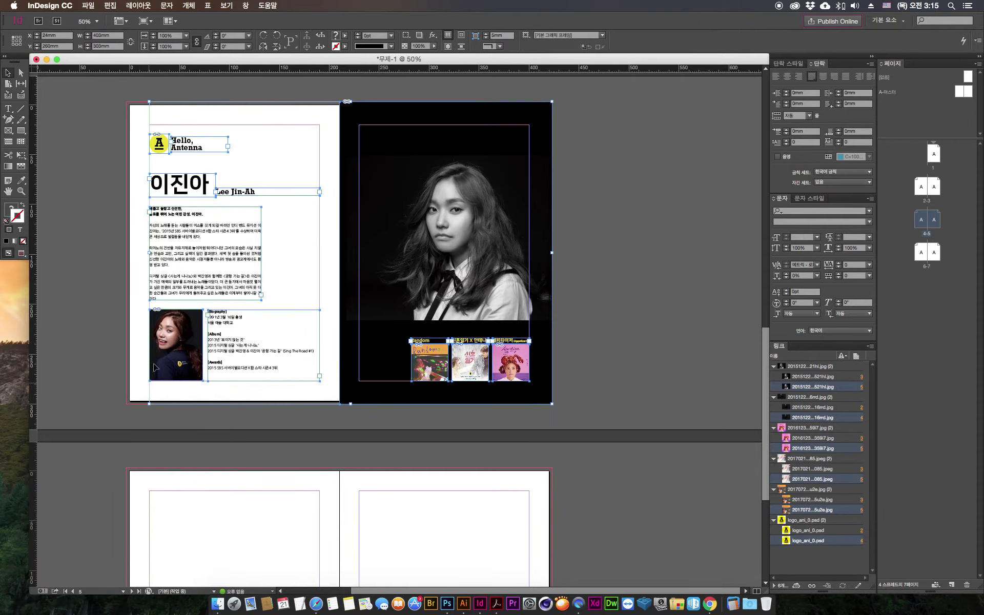
key("Delete")
scroll(368, 187, "up", 10)
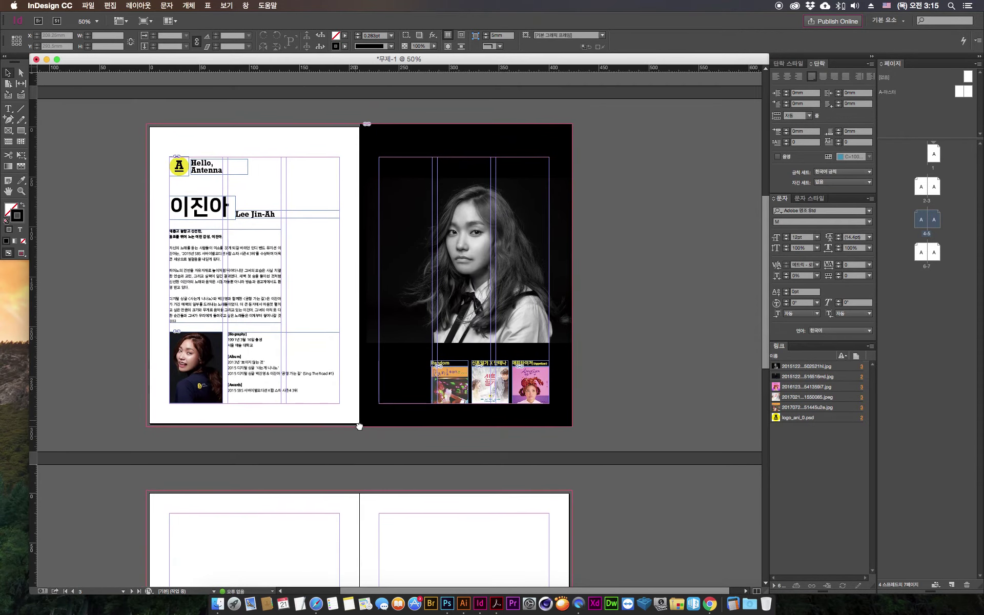
left_click(934, 187)
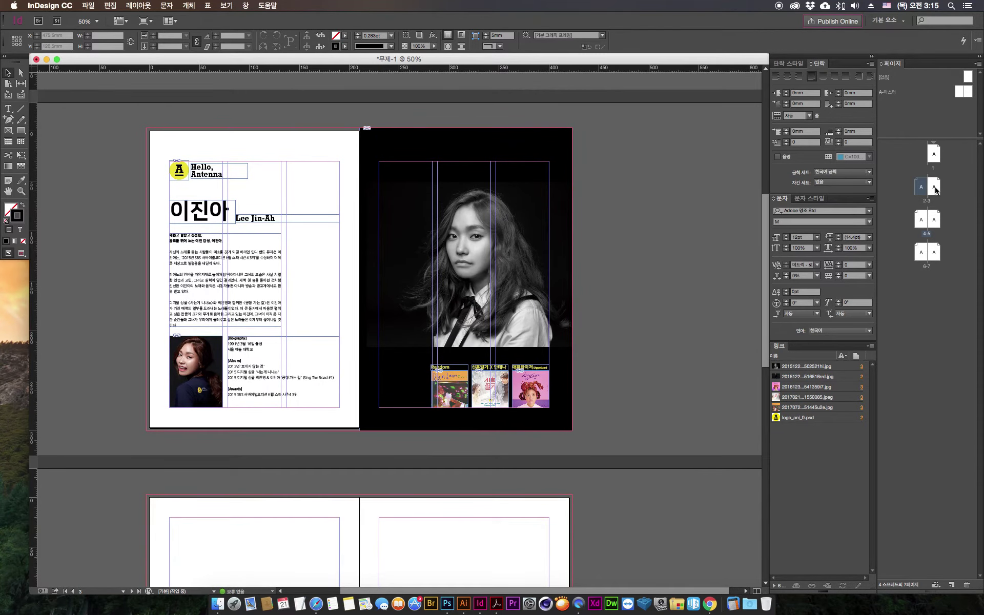
left_click(922, 220)
left_click(934, 252, "shift")
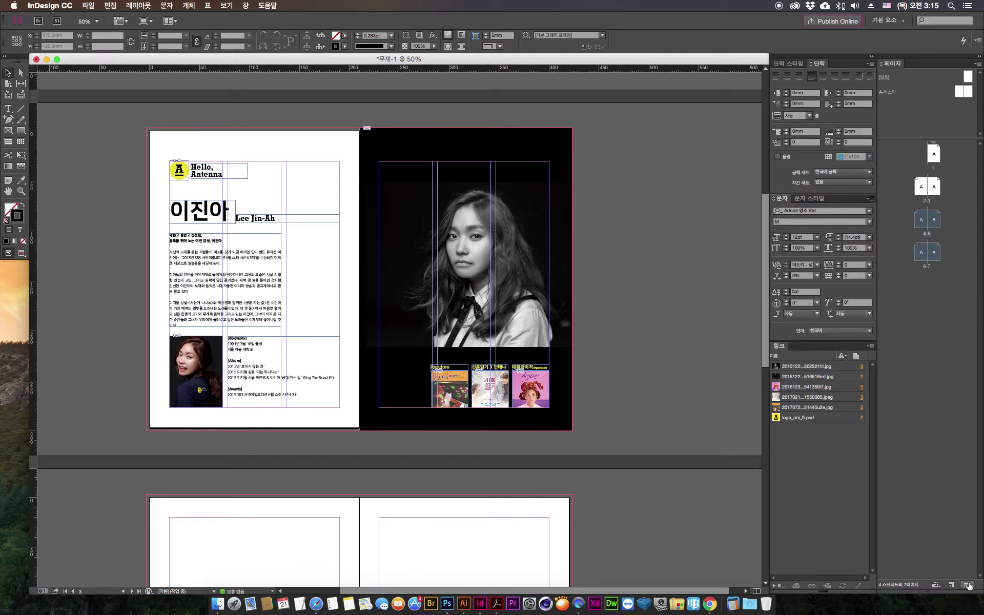
left_click_drag(935, 257, 968, 587)
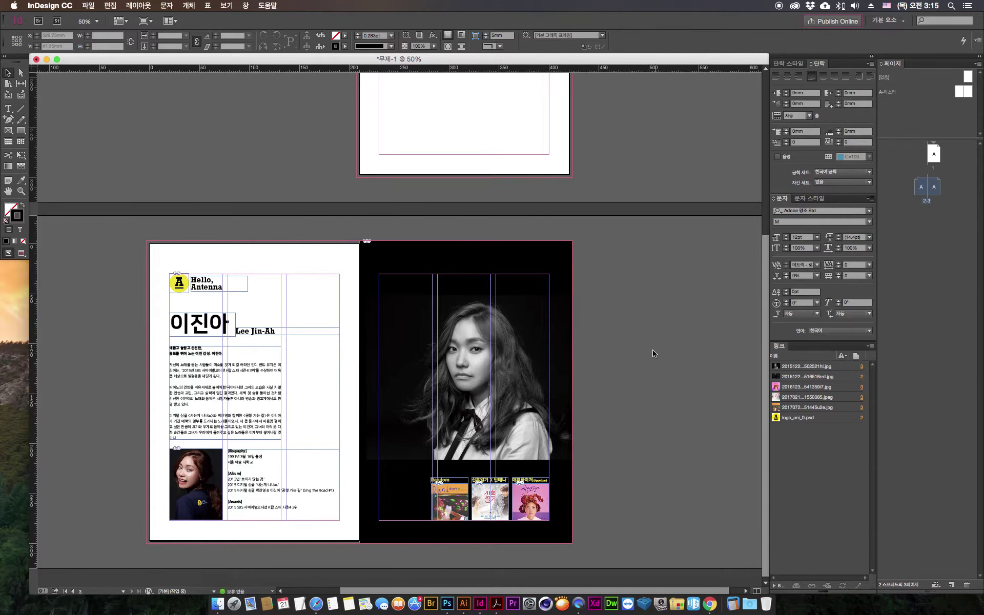
Step: Duplicate the complete 2-3 spread as a new spread directly below it
scroll(611, 369, "left", 2)
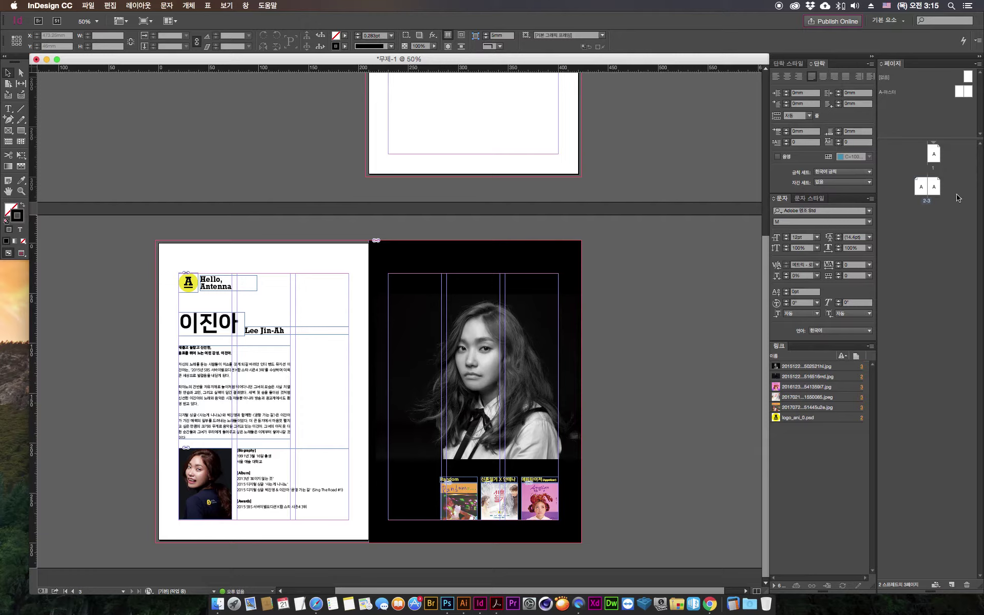
left_click(927, 192)
left_click(936, 189, "shift")
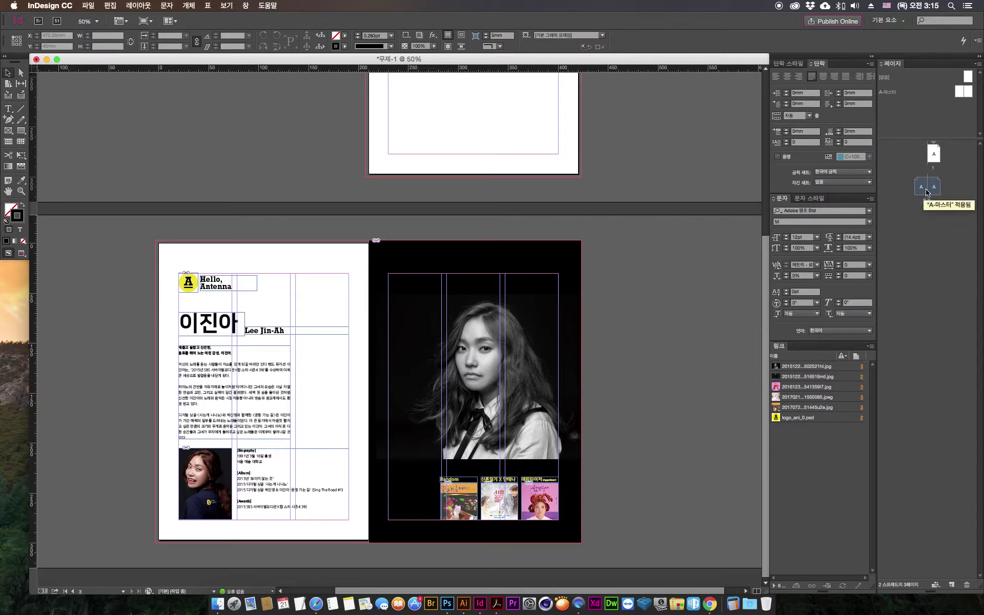
left_click_drag(922, 195, 932, 261)
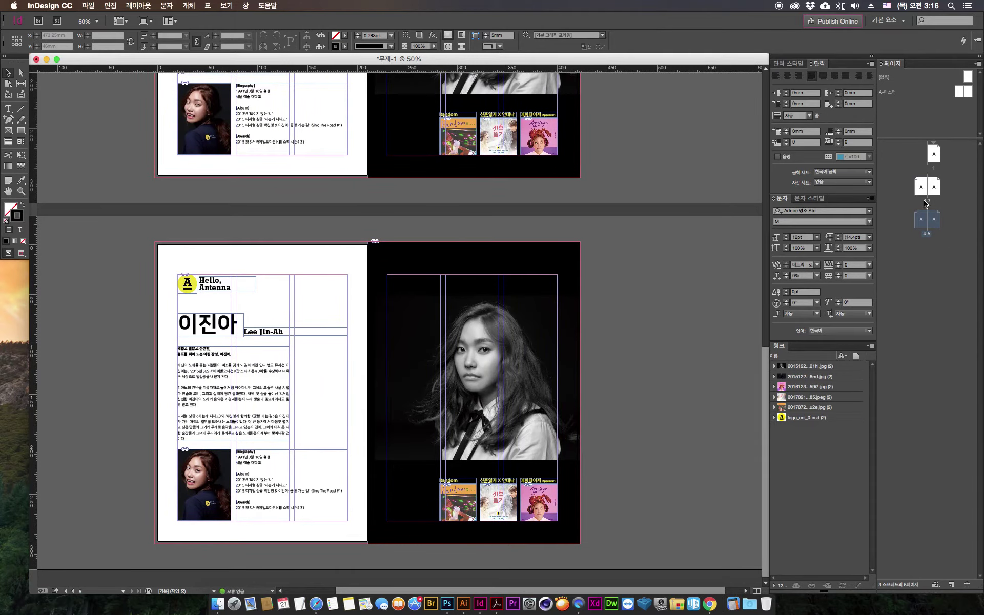
Step: Examine the duplicated pages 4-5 close up and select page 4's portrait photo inside its frame
left_click_drag(524, 203, 538, 166)
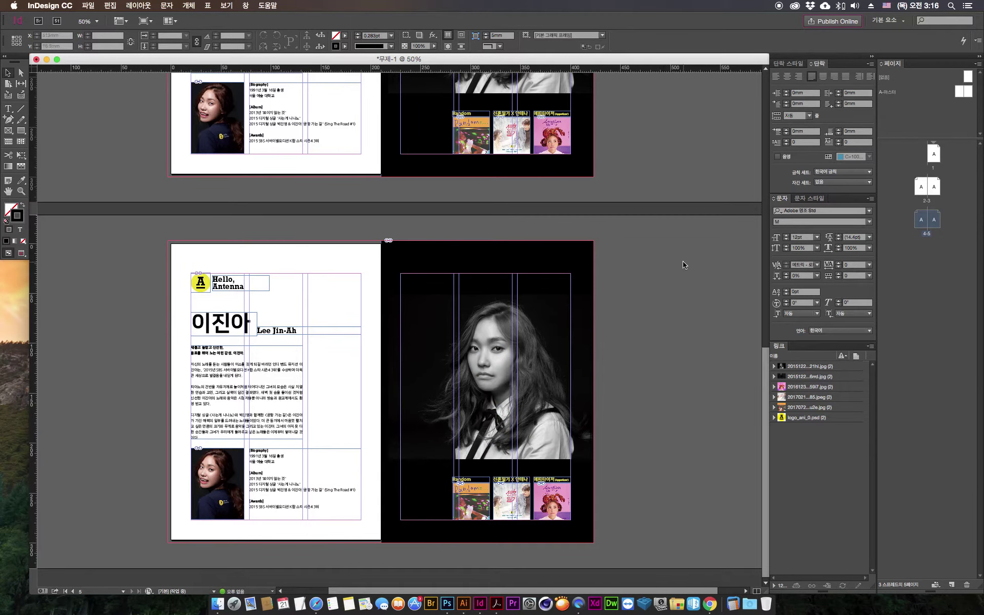
key("super+equal")
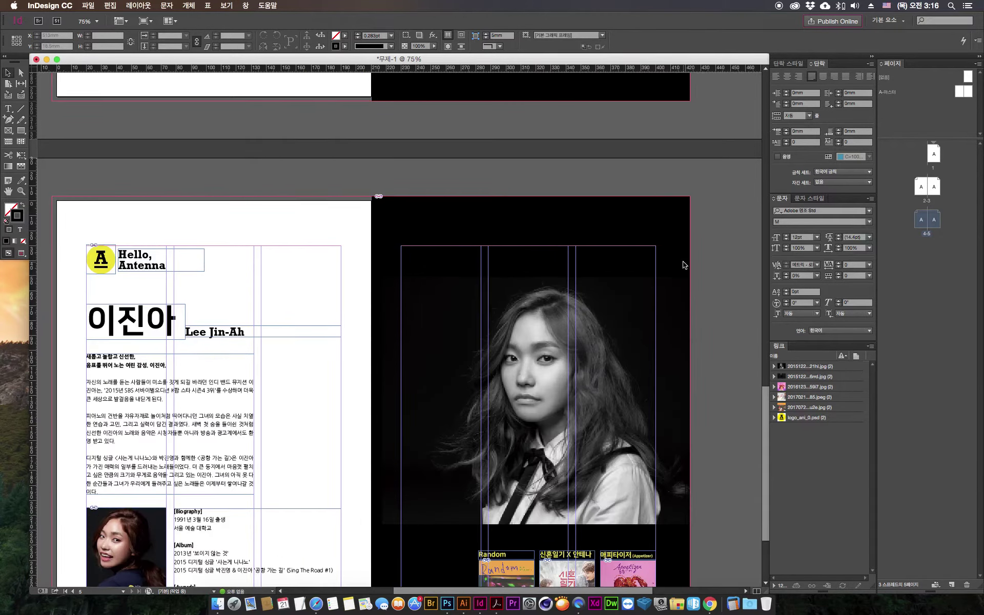
left_click_drag(358, 410, 382, 296)
left_click_drag(482, 343, 479, 343)
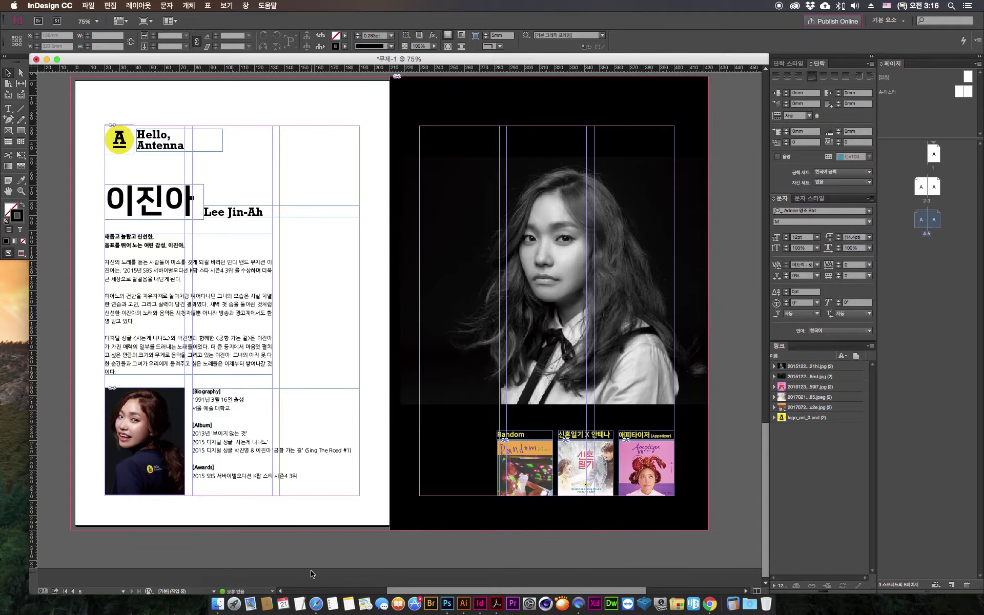
left_click_drag(315, 552, 306, 551)
left_click(514, 332)
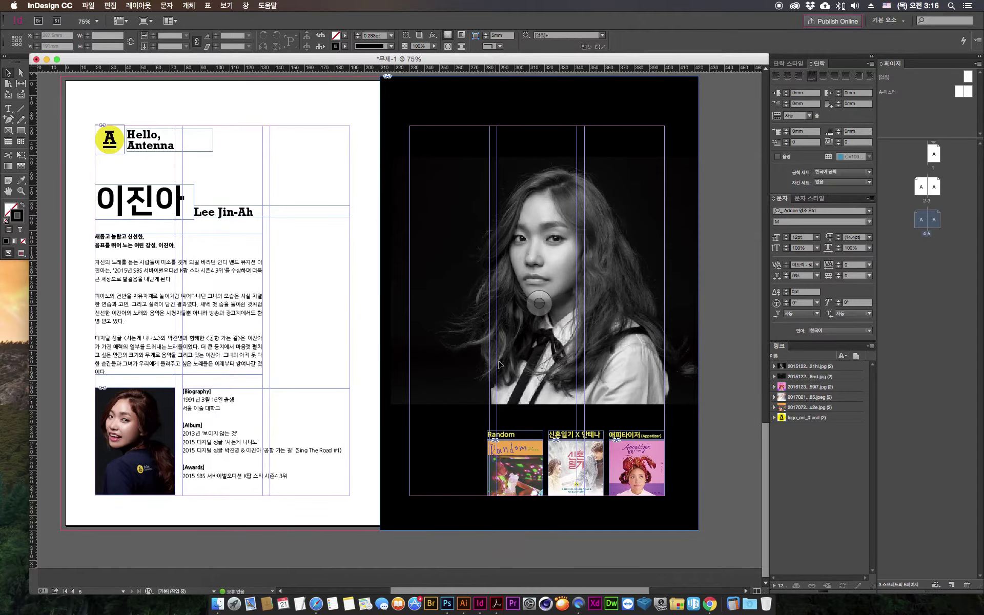
left_click(287, 556)
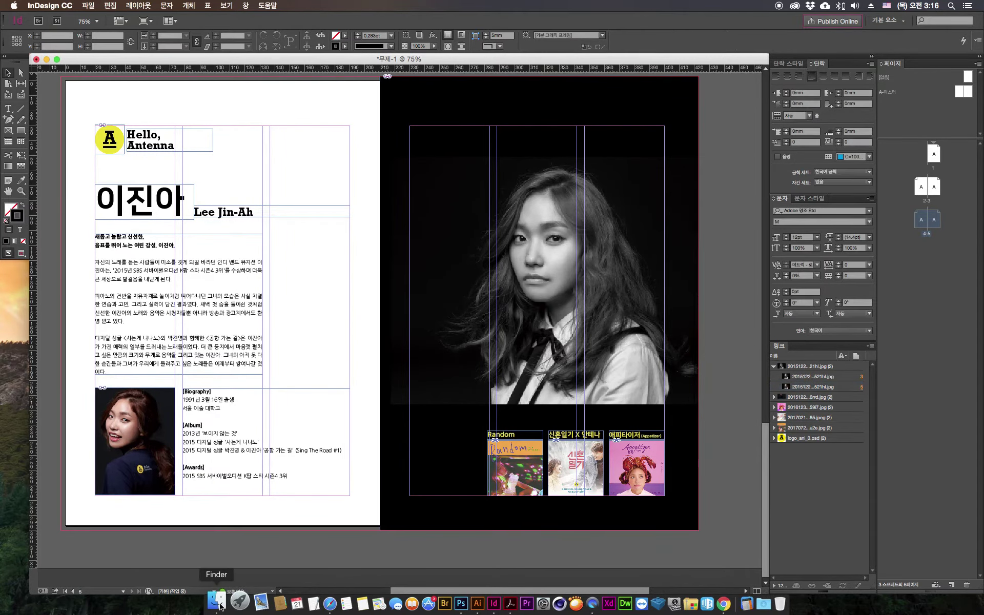
left_click(152, 443)
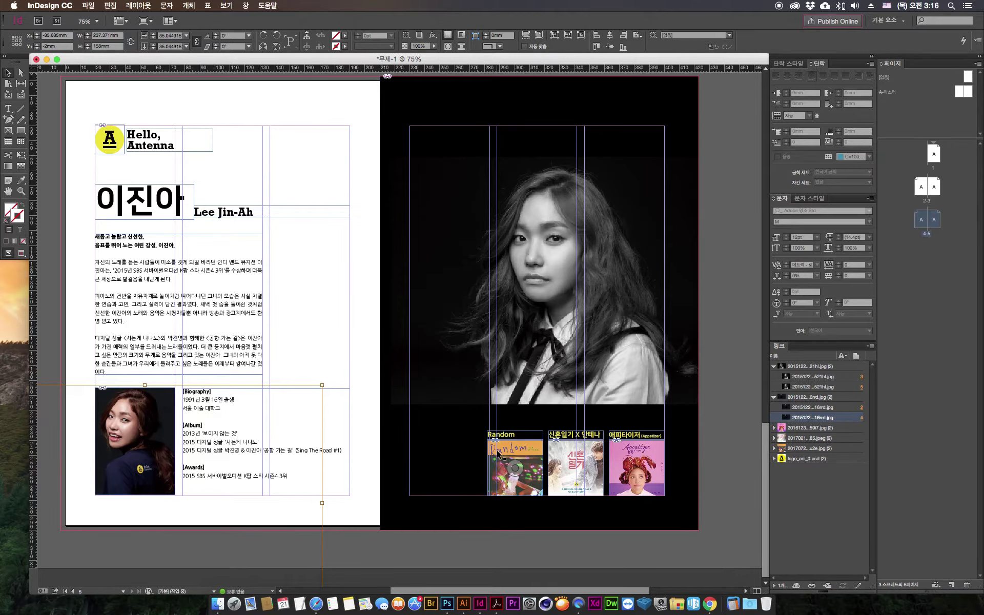
left_click(217, 604)
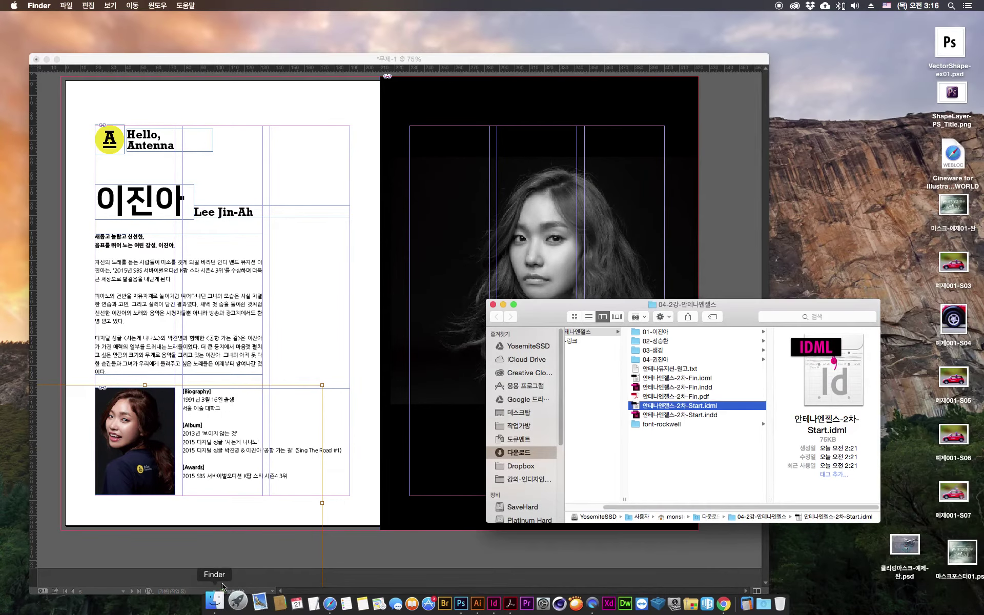
left_click_drag(734, 307, 713, 305)
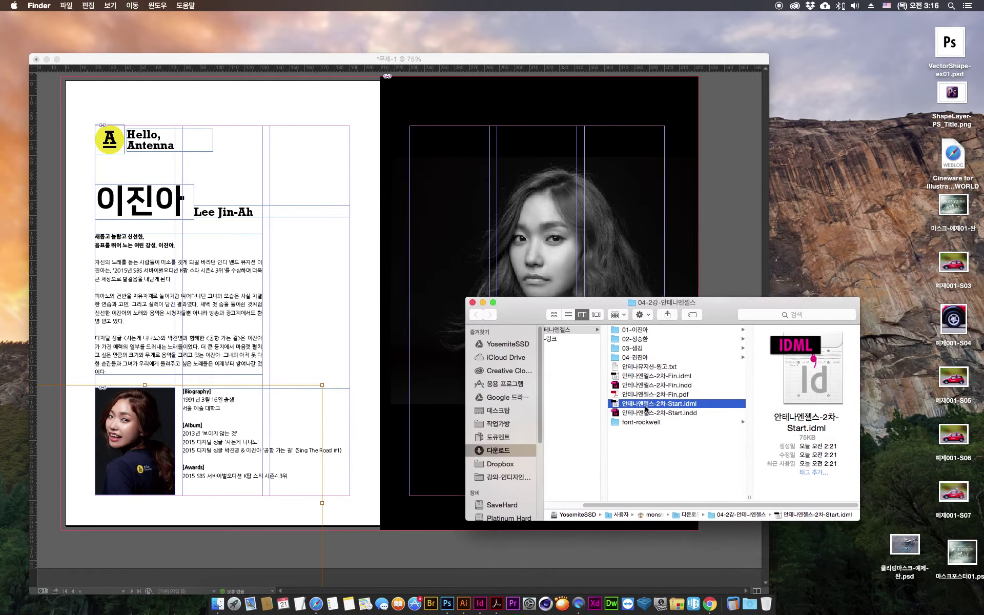
left_click(641, 342)
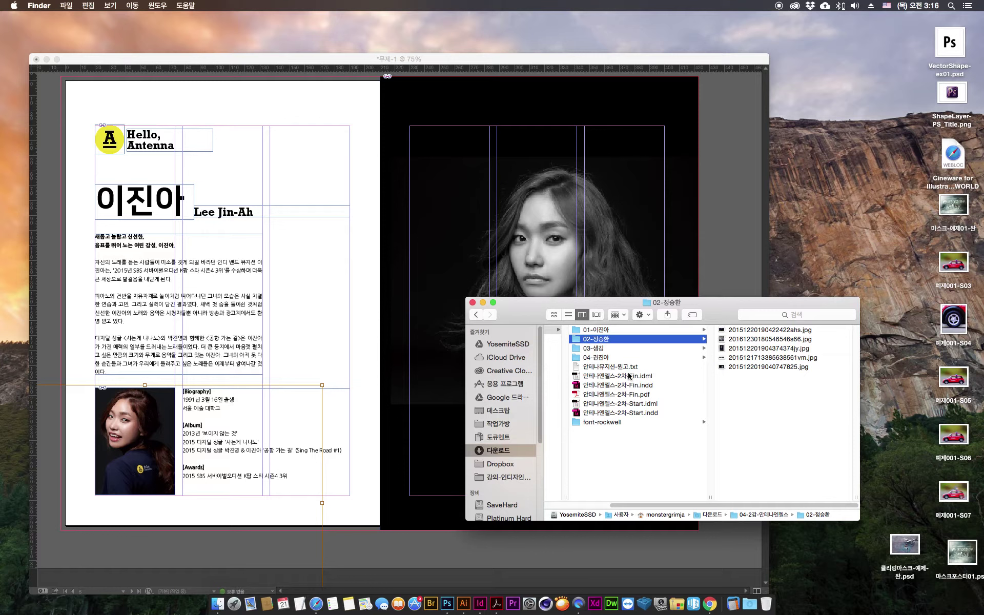
left_click(555, 314)
left_click_drag(716, 306, 710, 291)
left_click_drag(799, 437, 558, 318)
left_click(770, 451)
left_click_drag(723, 295, 740, 313)
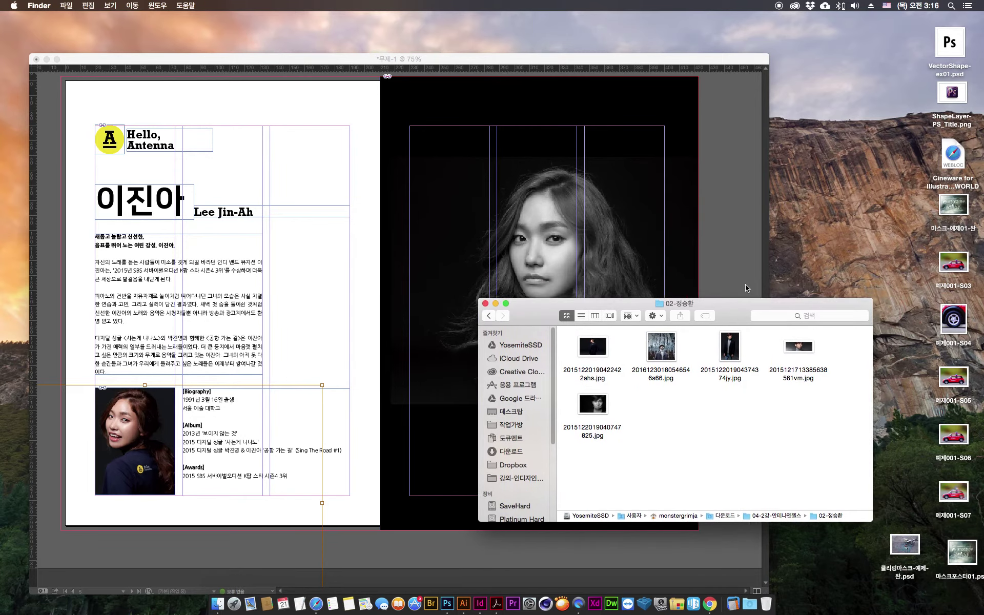
left_click(606, 348)
left_click_drag(606, 348, 136, 449)
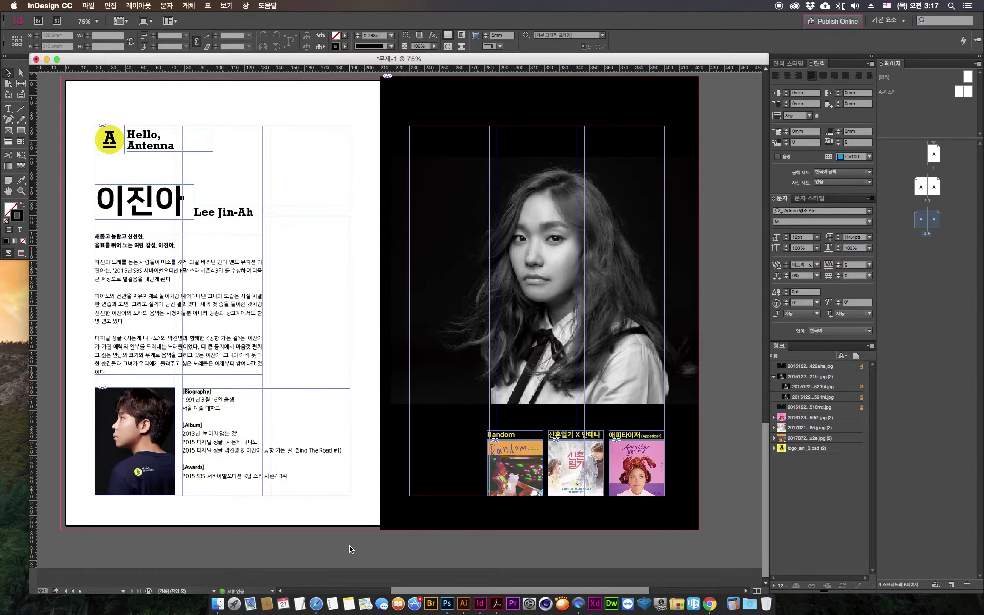
key("super+z")
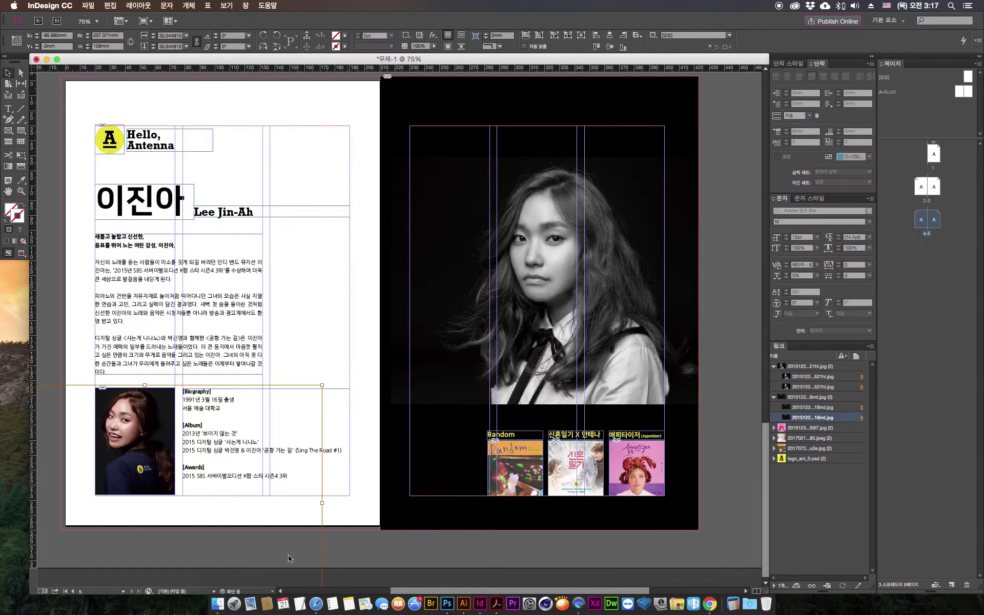
left_click(217, 604)
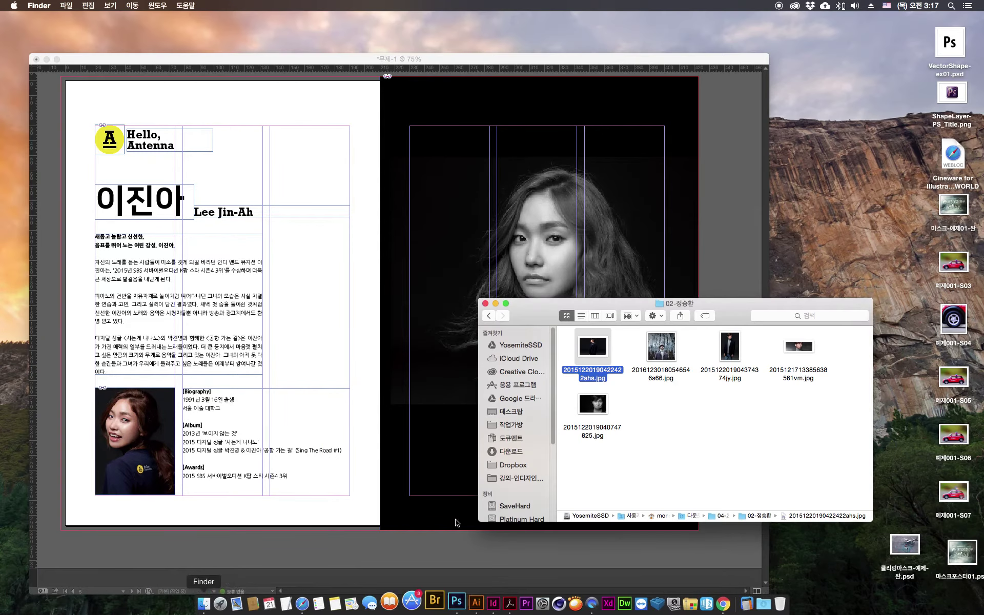
left_click_drag(594, 350, 128, 483)
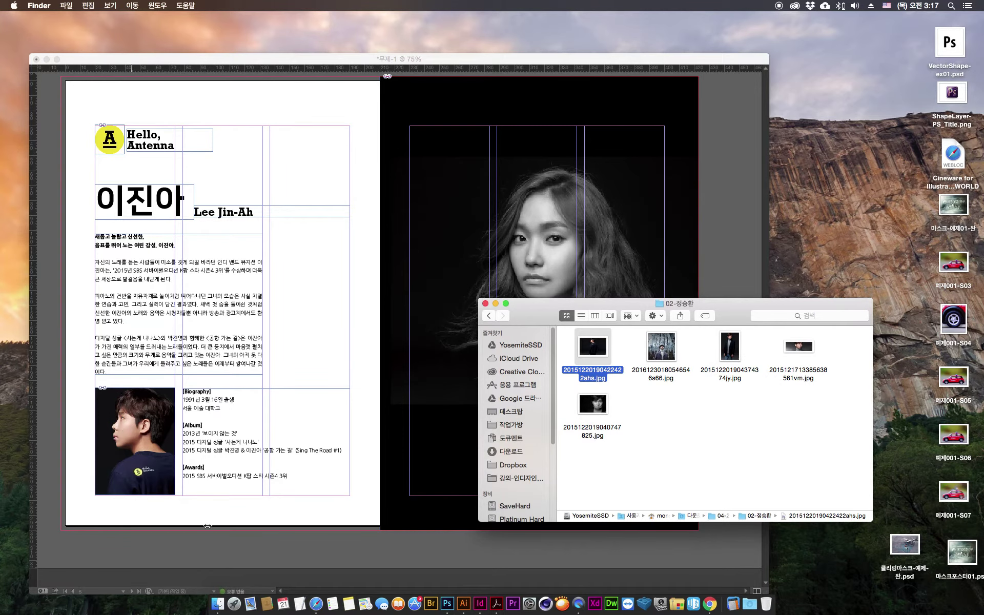
left_click(259, 525)
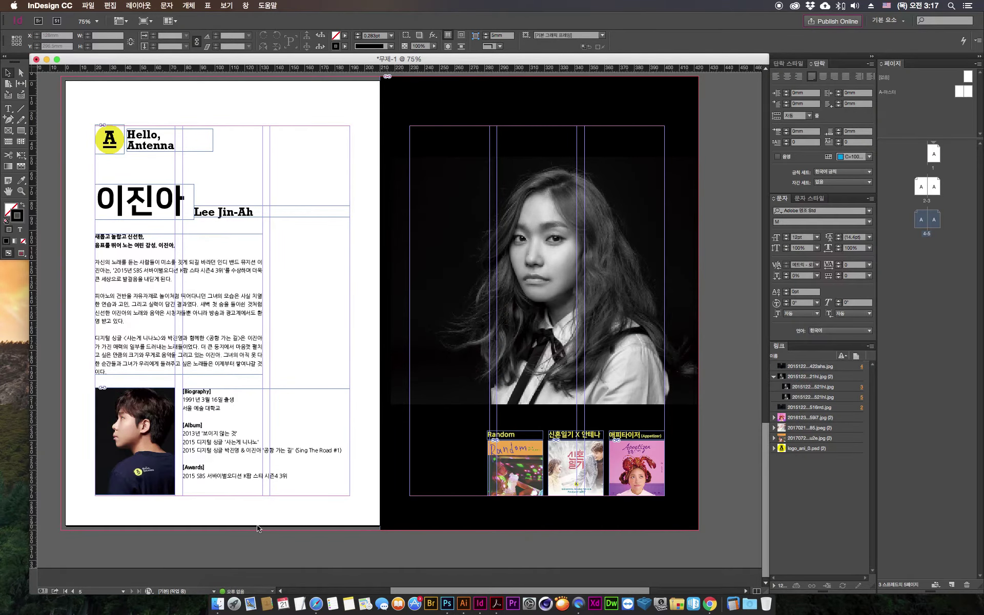
key("super+z")
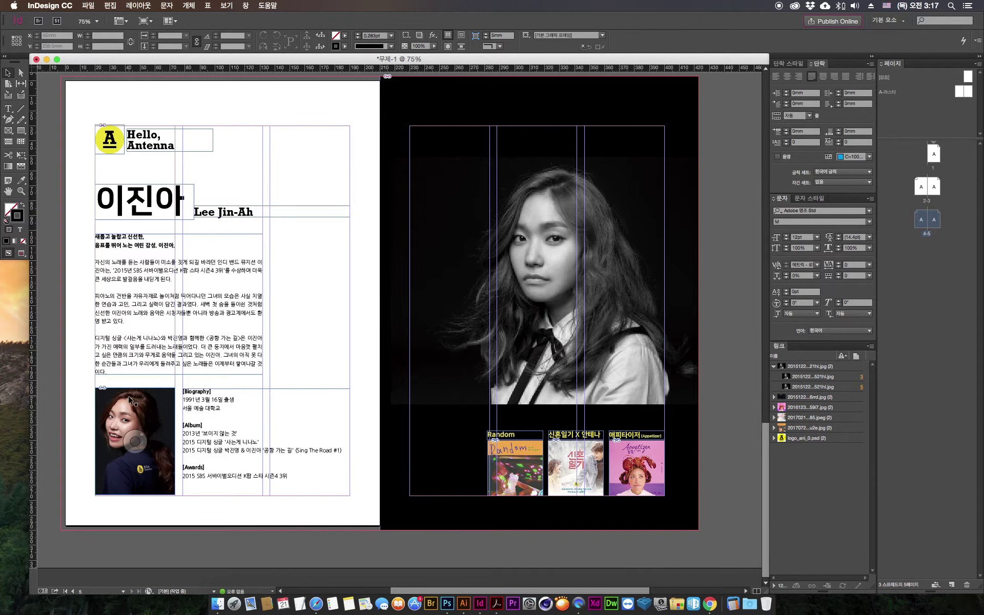
left_click(218, 603)
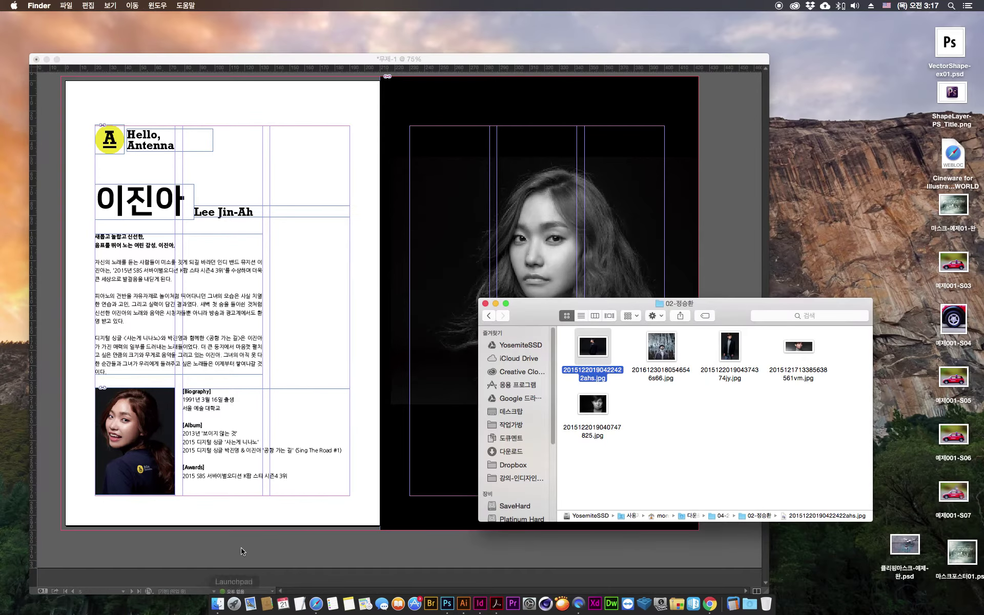
left_click_drag(593, 347, 152, 430)
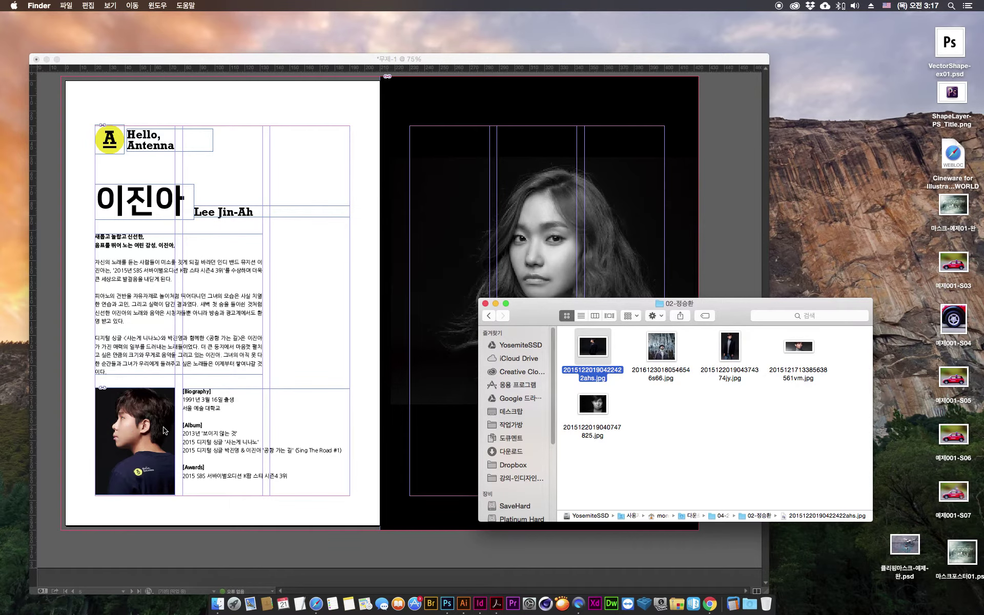
left_click(135, 442)
left_click_drag(133, 441, 128, 446)
left_click_drag(318, 388, 300, 399)
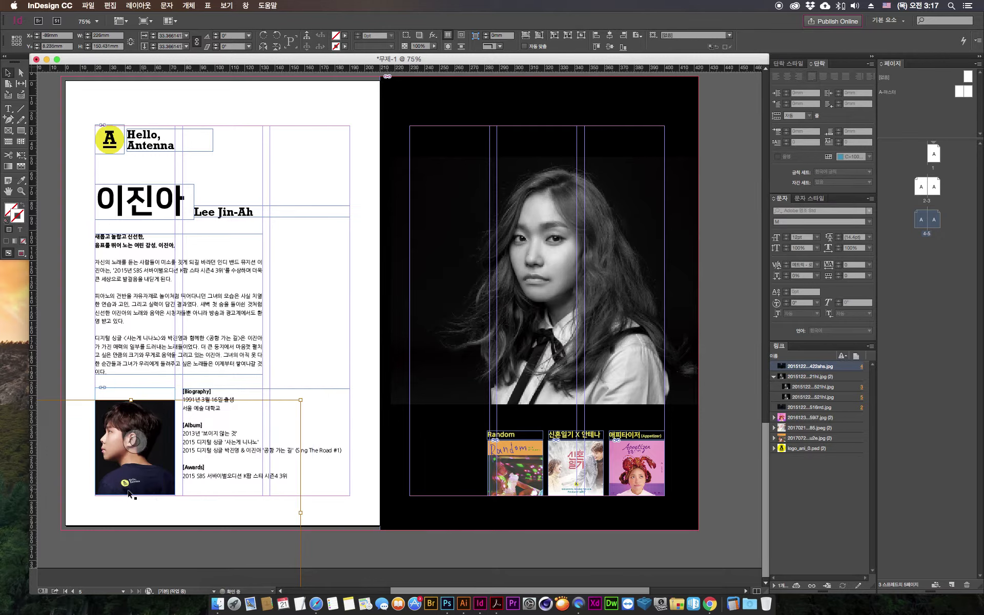
Step: Enlarge page 4's portrait photo slightly inside its frame, reposition it to fill the frame, and deselect it
left_click_drag(134, 446, 144, 430)
key("super+z")
left_click(345, 531)
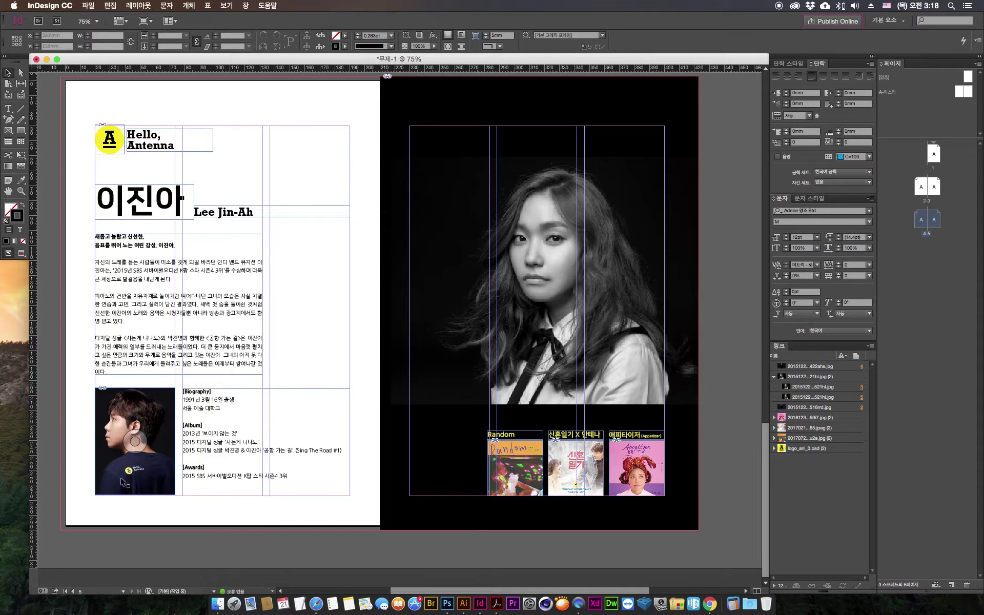
left_click(135, 447)
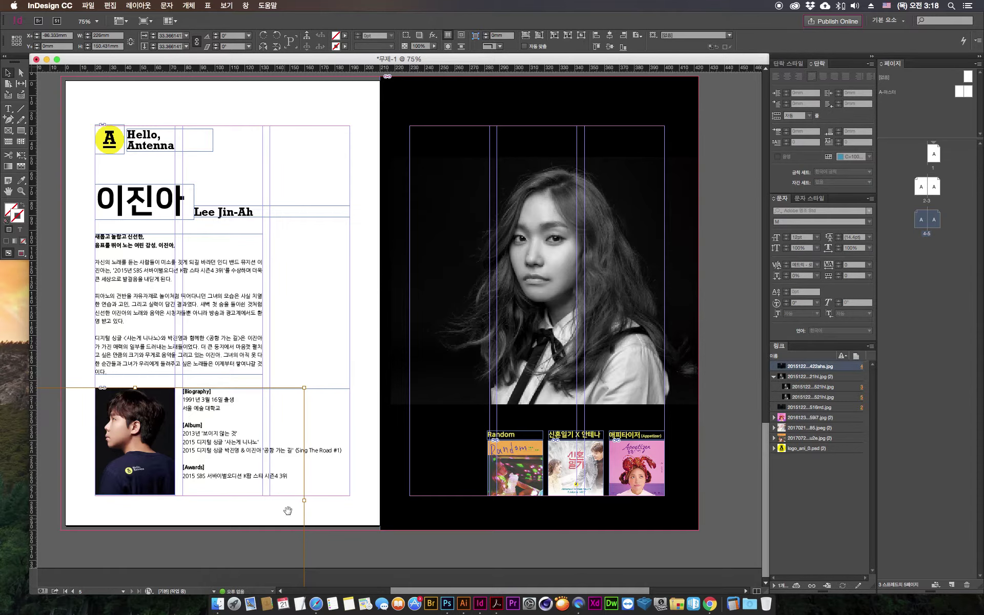
left_click_drag(304, 387, 319, 378)
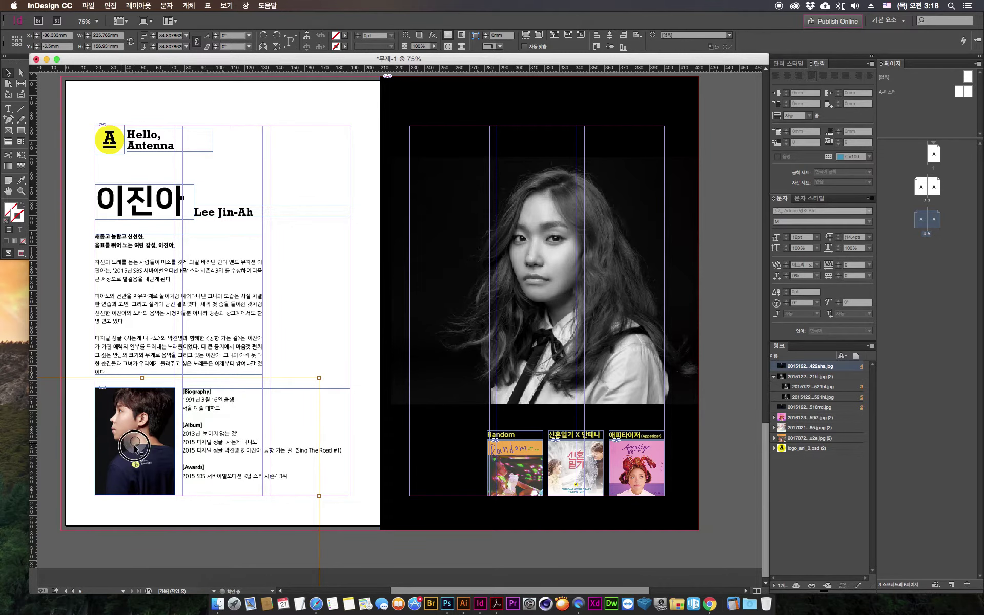
left_click_drag(134, 442, 135, 456)
left_click(377, 546)
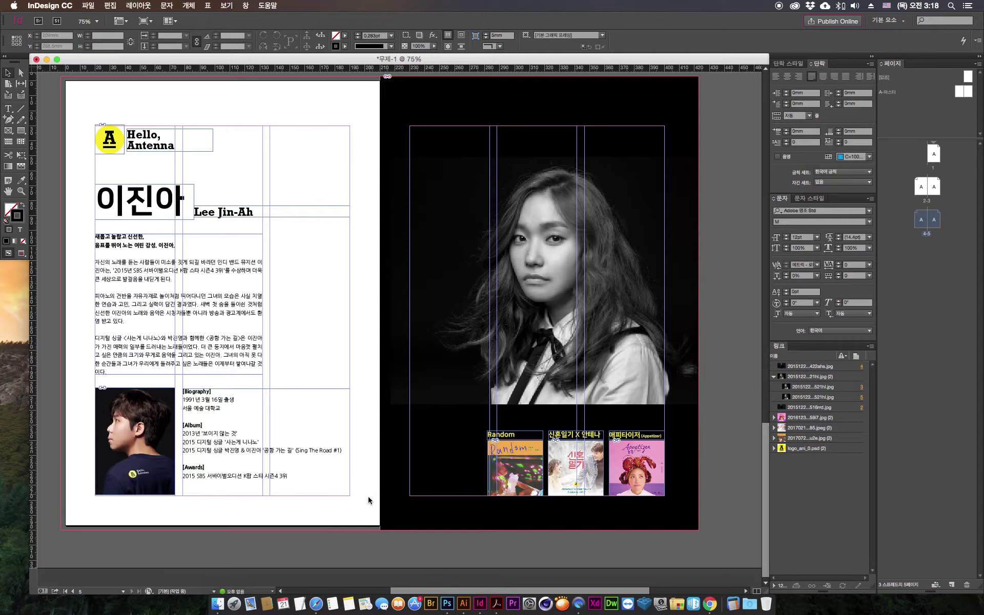
scroll(359, 535, "right", 5)
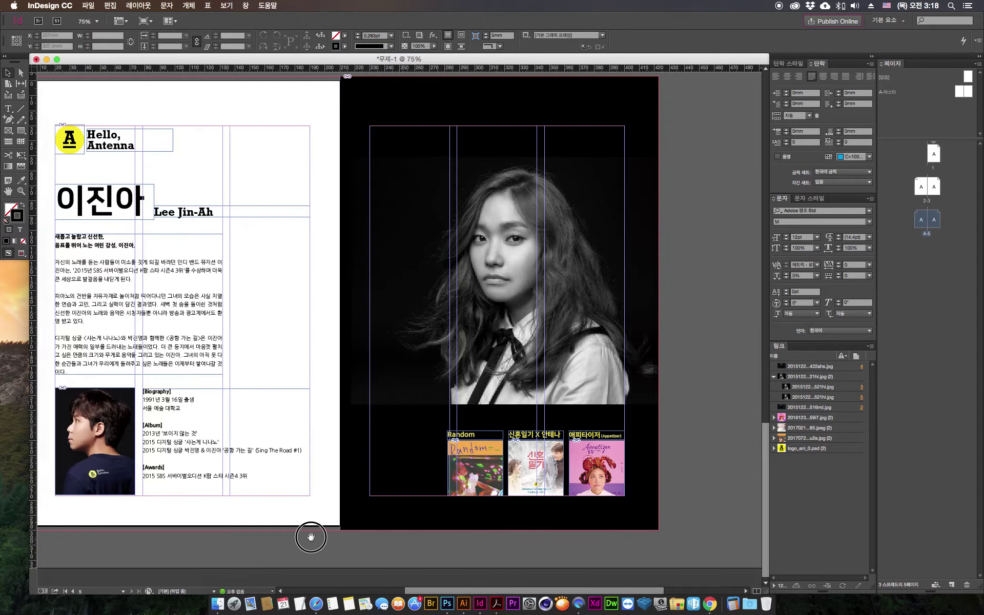
left_click(217, 604)
left_click_drag(614, 304, 670, 310)
left_click(762, 403)
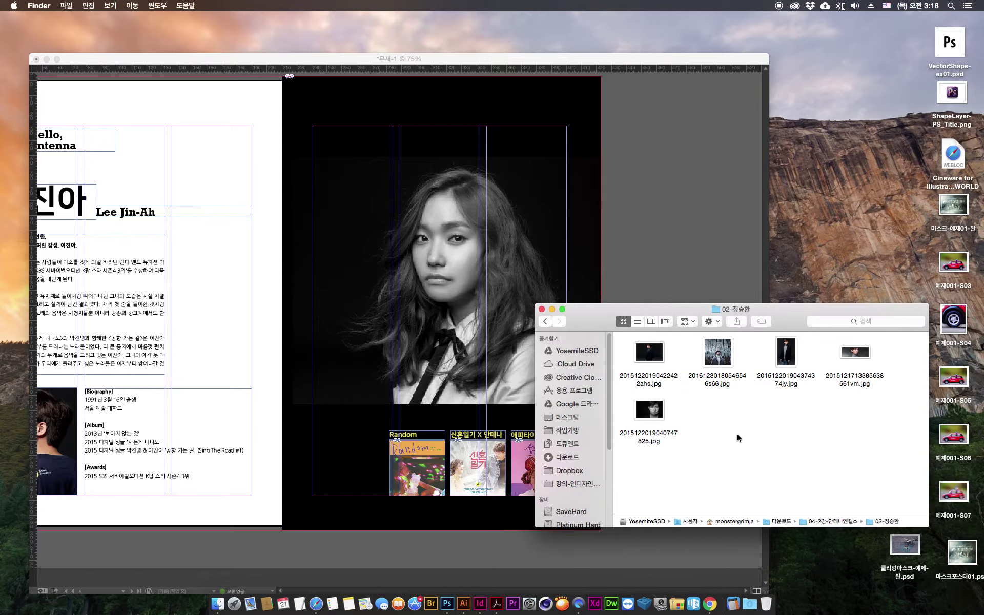
left_click_drag(786, 353, 410, 331)
left_click(500, 285)
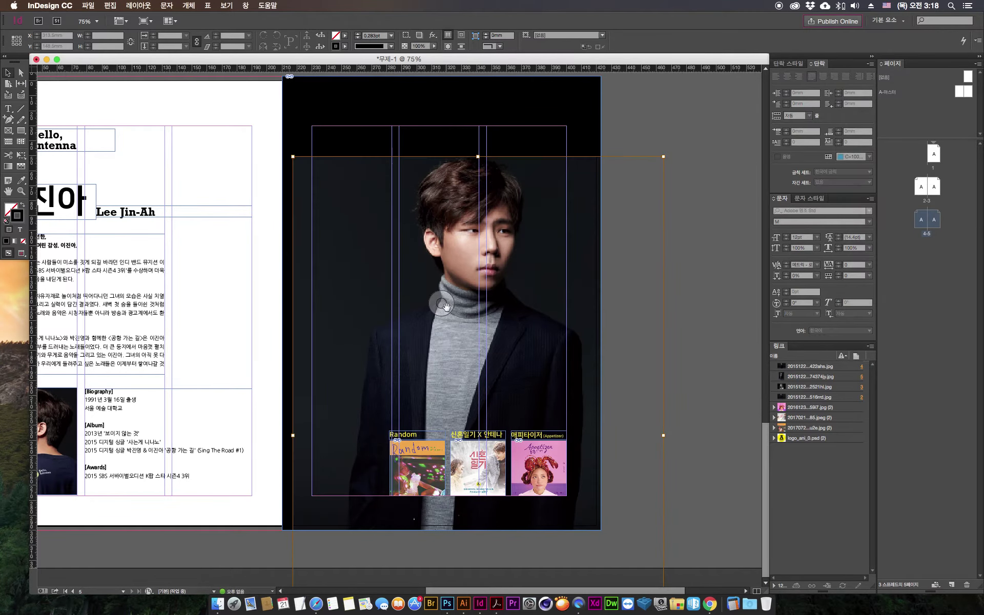
left_click(433, 225)
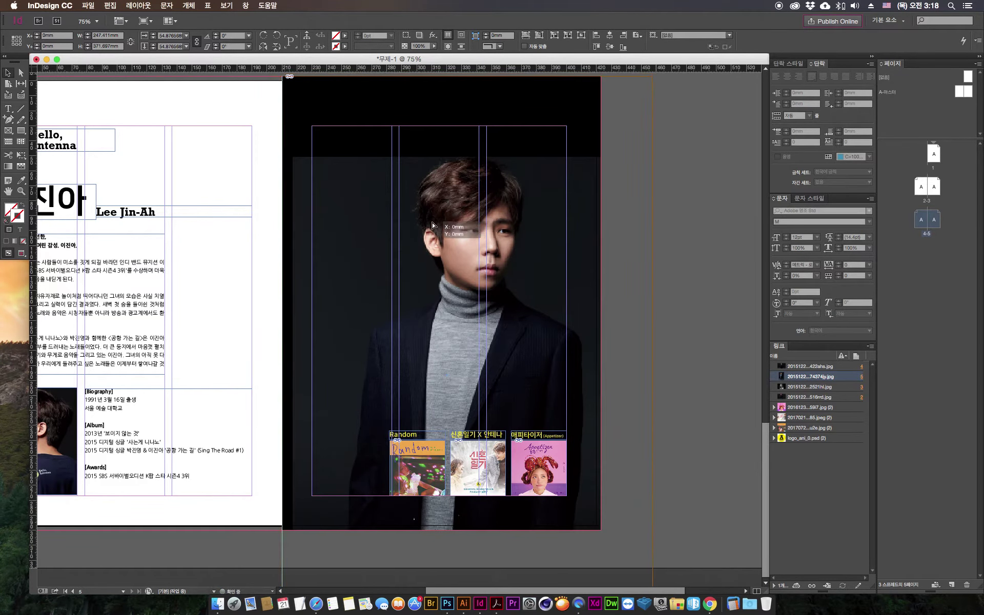
Step: Fit page 5's large portrait photo proportionally to its frame, enlarge and reposition it to cover the whole frame, and deselect it
key("super+alt+shift+c")
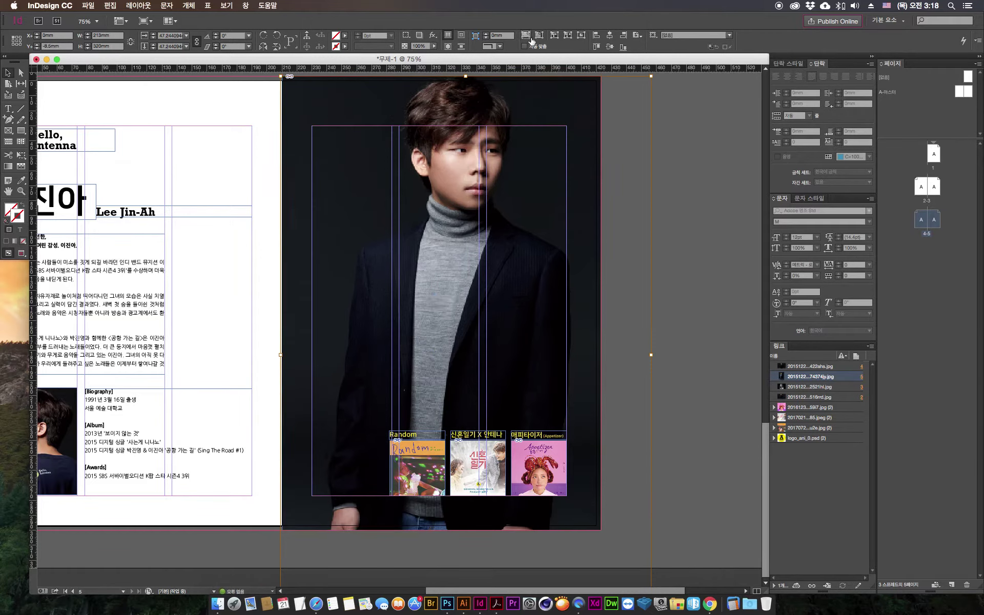
left_click(539, 35)
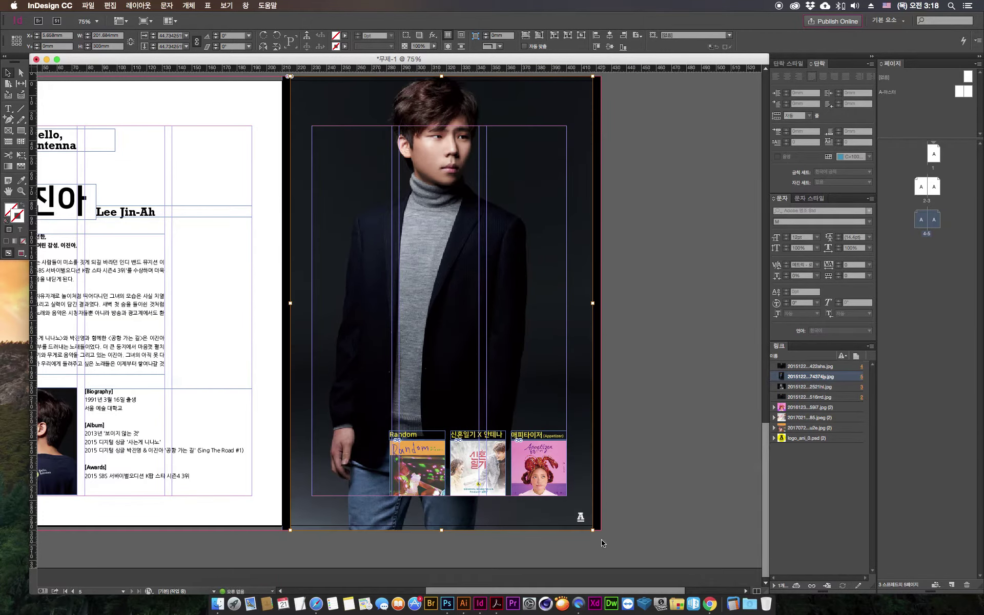
left_click_drag(593, 531, 659, 567)
left_click_drag(442, 304, 433, 308)
left_click(648, 347)
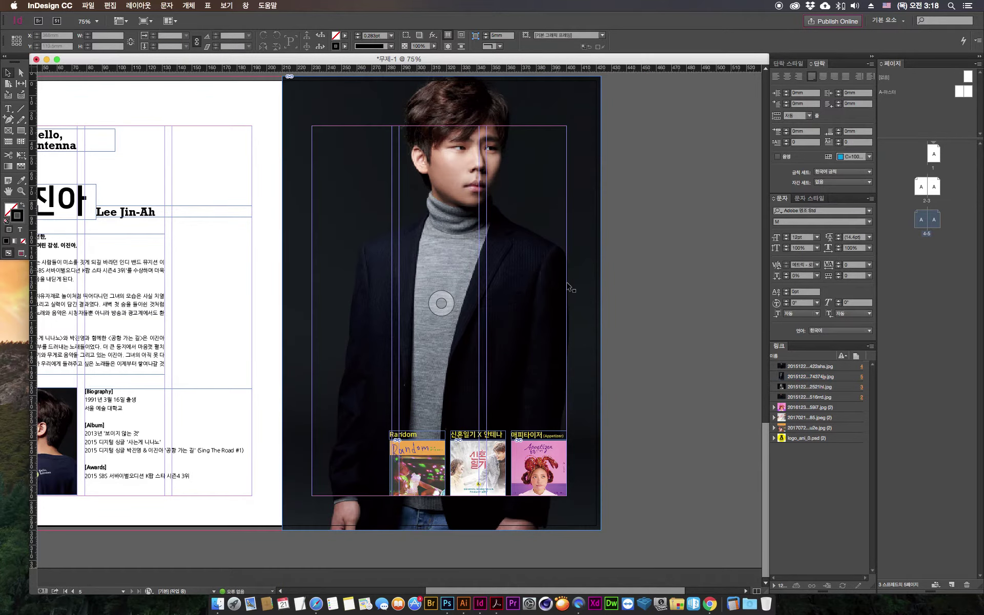
Step: Turn on Preview mode and compare the layout of the 4-5 spread with the finished 2-3 spread
left_click(20, 253)
scroll(606, 374, "up", 10)
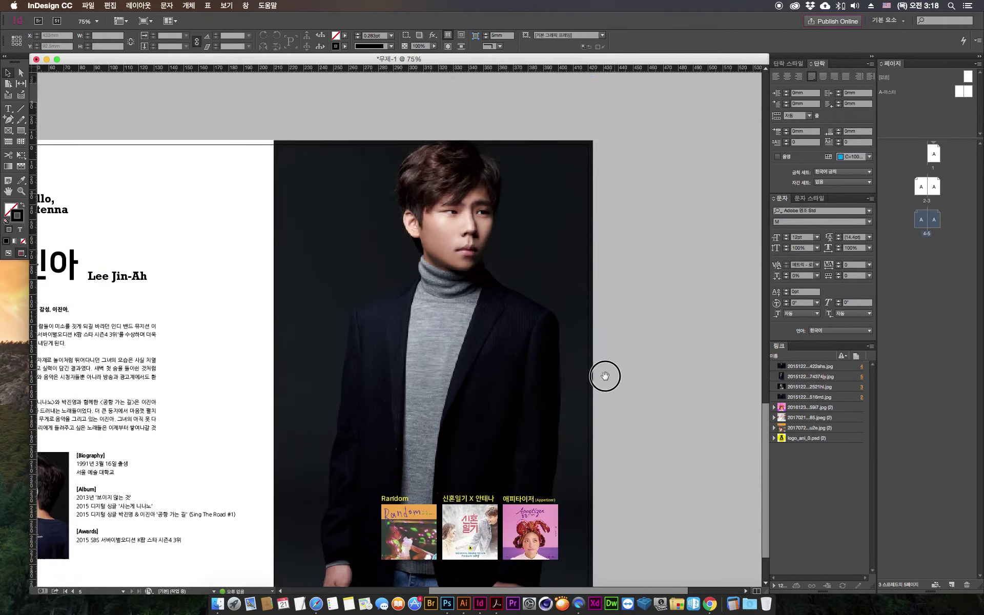
mouse_move(561, 456)
left_mouse_down()
mouse_move(573, 465)
mouse_move(549, 466)
left_mouse_up()
scroll(602, 406, "down", 5)
left_click_drag(653, 281, 639, 315)
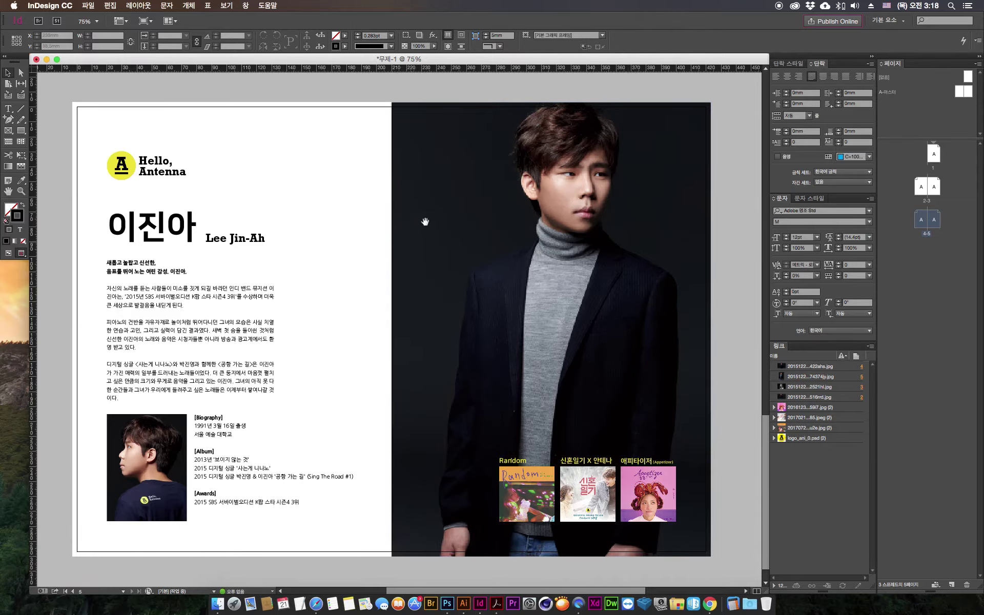
scroll(387, 492, "up", 10)
left_click_drag(358, 508, 361, 507)
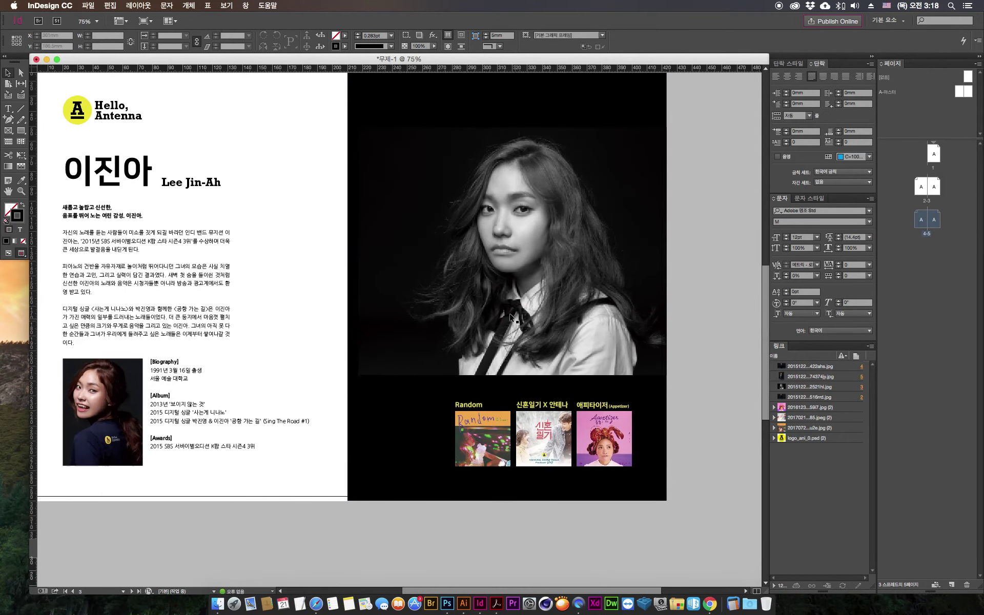
left_click(506, 287)
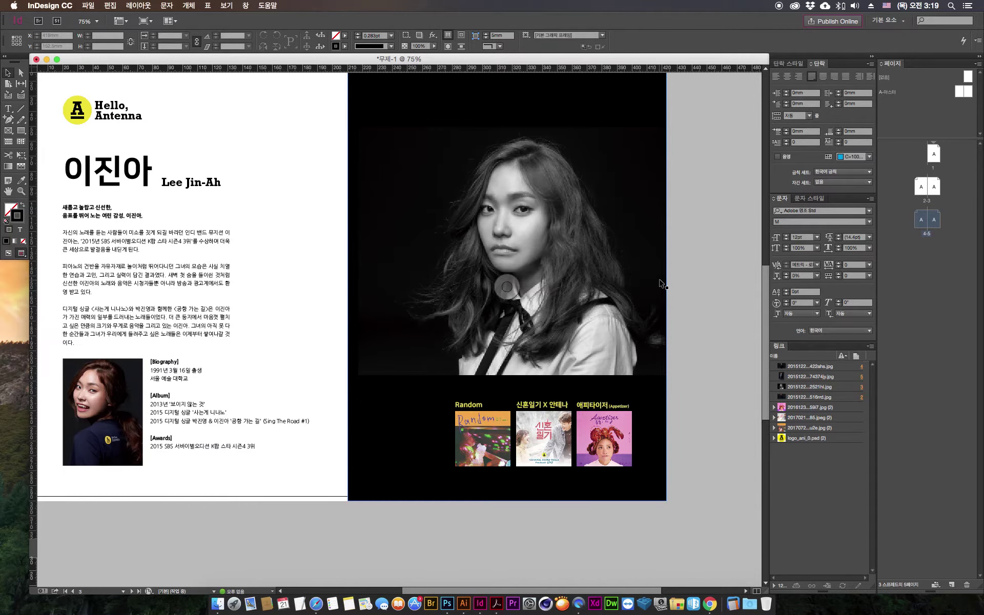
scroll(413, 357, "down", 10)
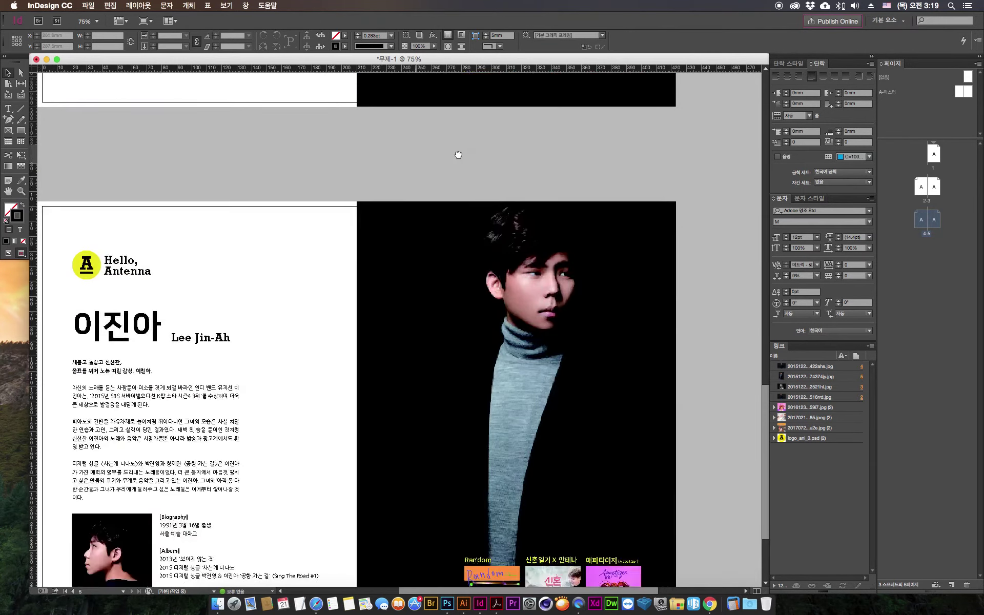
scroll(444, 397, "down", 5)
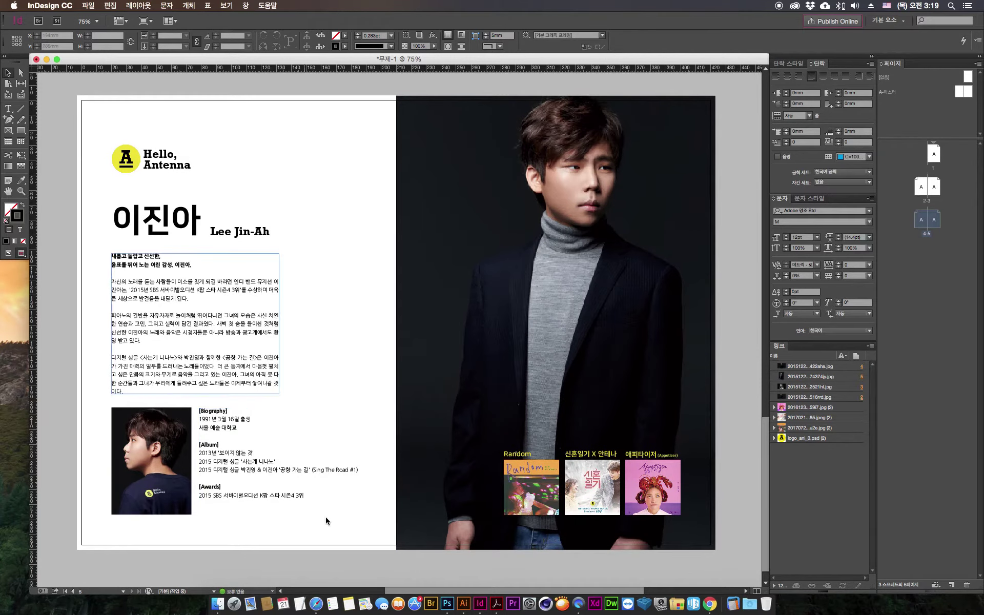
Step: Switch to Finder and select 안테나뮤지션-원고.txt in the 04-2강-안테나엔젤스 folder to preview its text
left_click(220, 608)
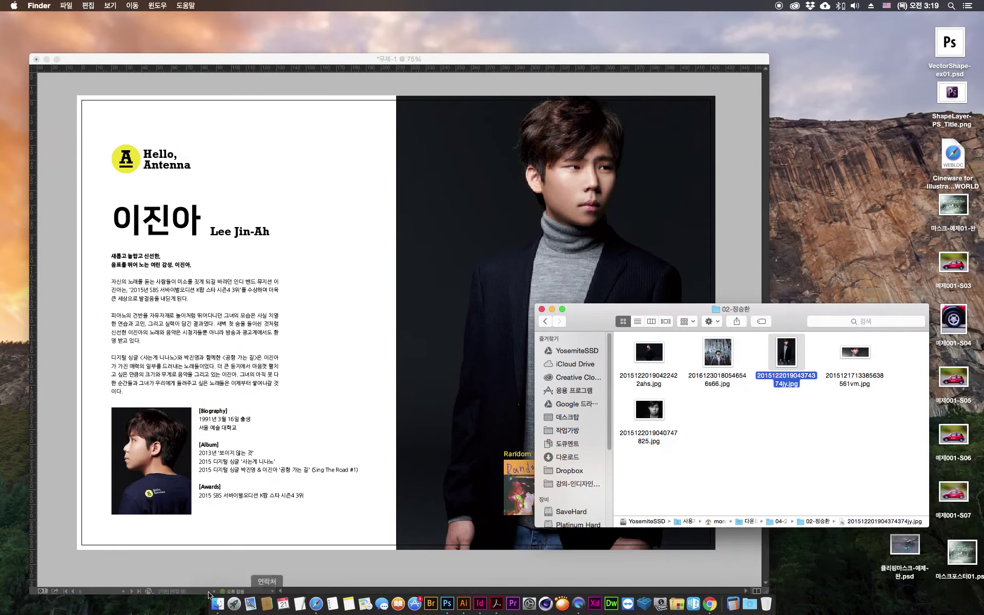
left_click(545, 323)
left_click(755, 374)
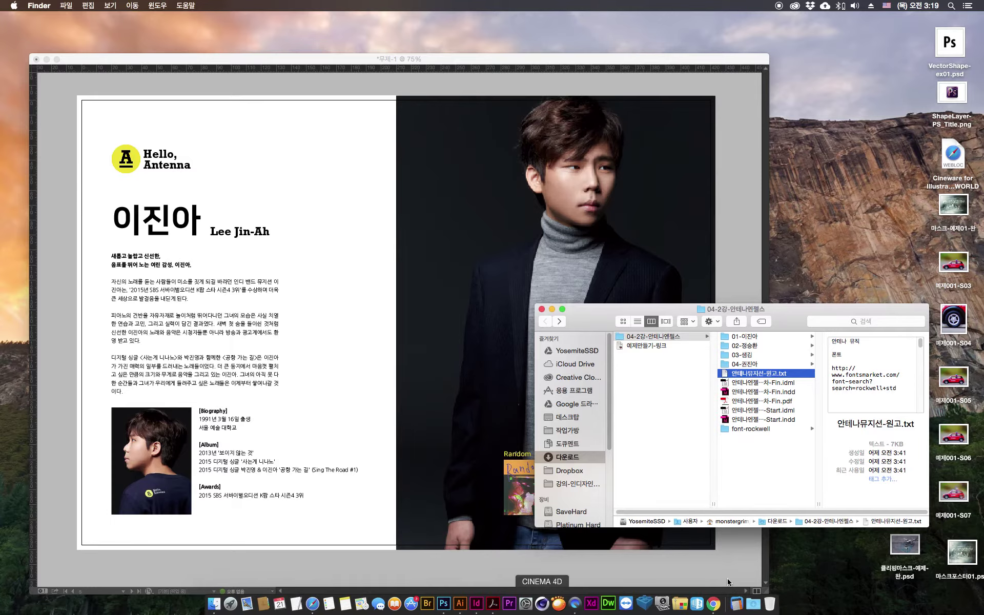
Step: Switch to Chrome, open Jung Seung-Hwan's artist page on the Antenna site, and select the three introduction paragraphs below the headline
left_click(710, 605)
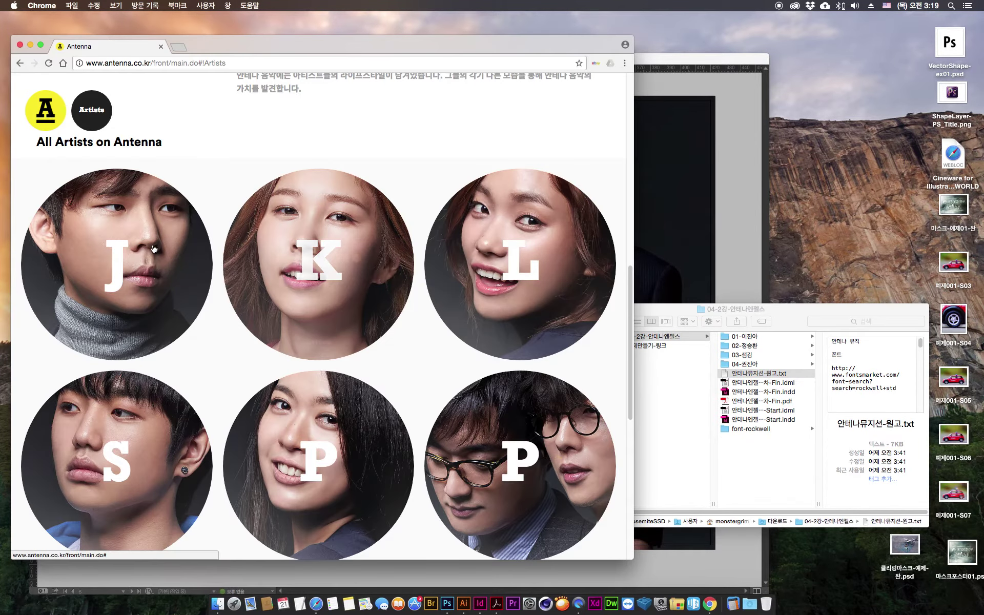
left_click(156, 204)
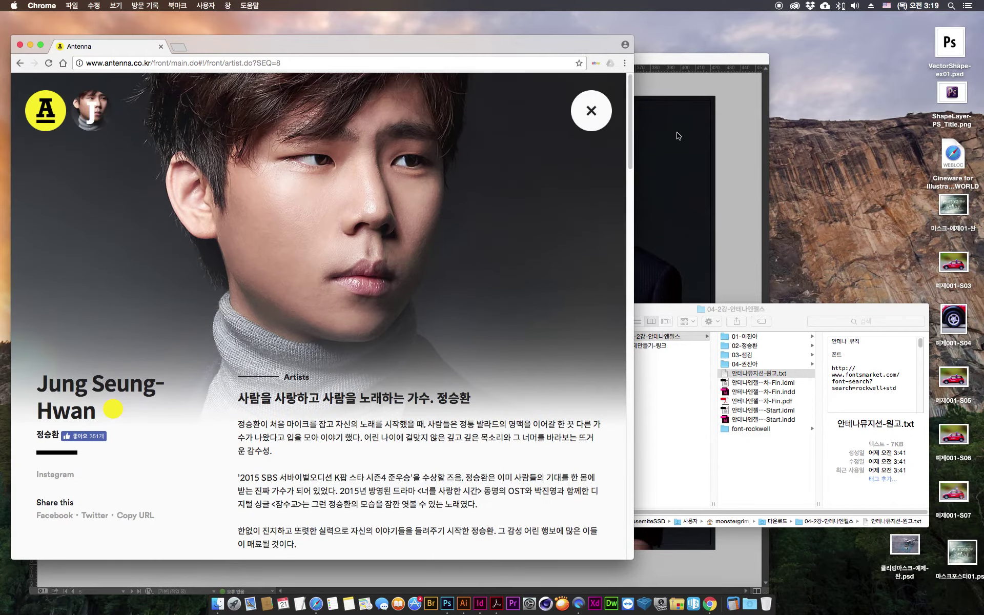
left_click_drag(630, 122, 630, 168)
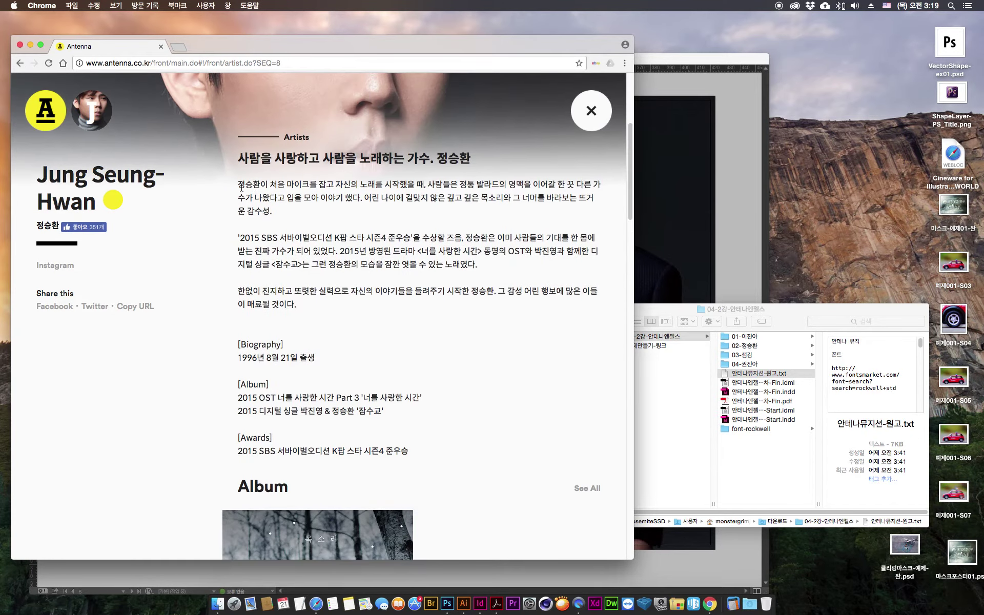
left_click_drag(237, 186, 301, 304)
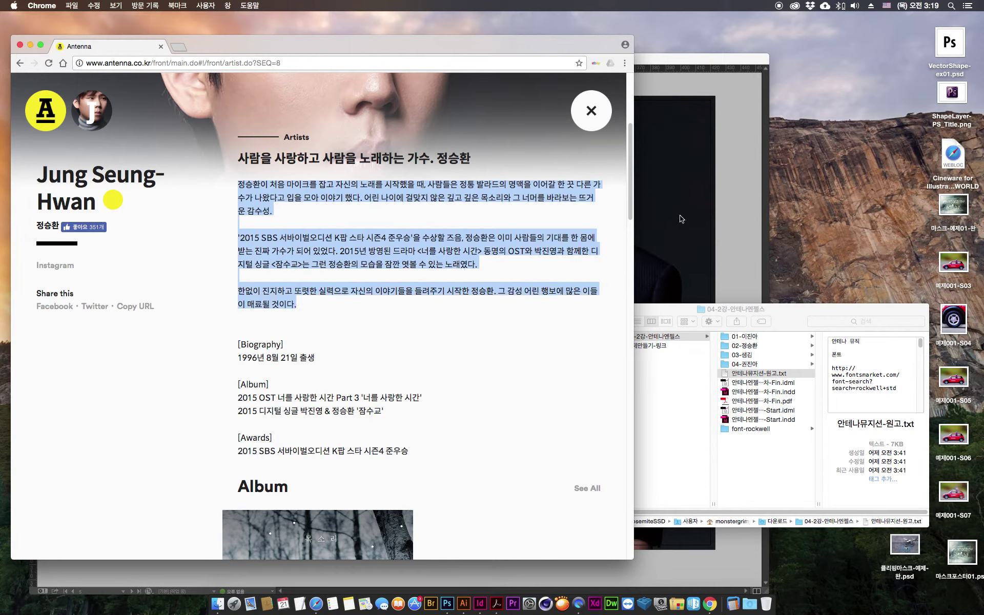
Step: Switch to InDesign, turn off Preview mode, and select the three body paragraphs below the bold intro in page 4's text frame
left_click(697, 211)
left_click(8, 253)
key("super+equal")
key("super+equal")
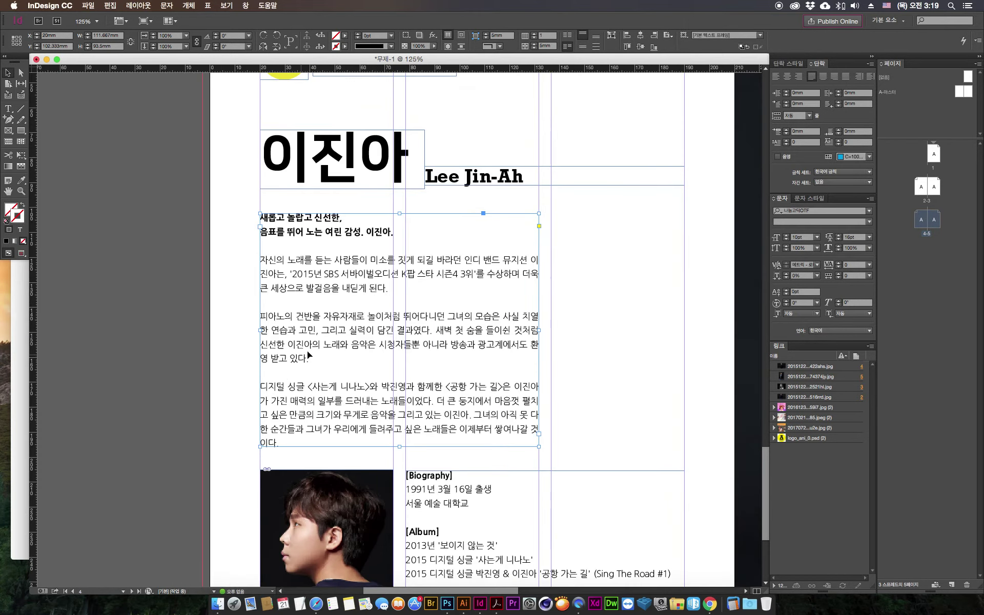
double_click(316, 227)
left_click_drag(394, 232, 260, 216)
left_click_drag(261, 260, 542, 454)
left_click(443, 366)
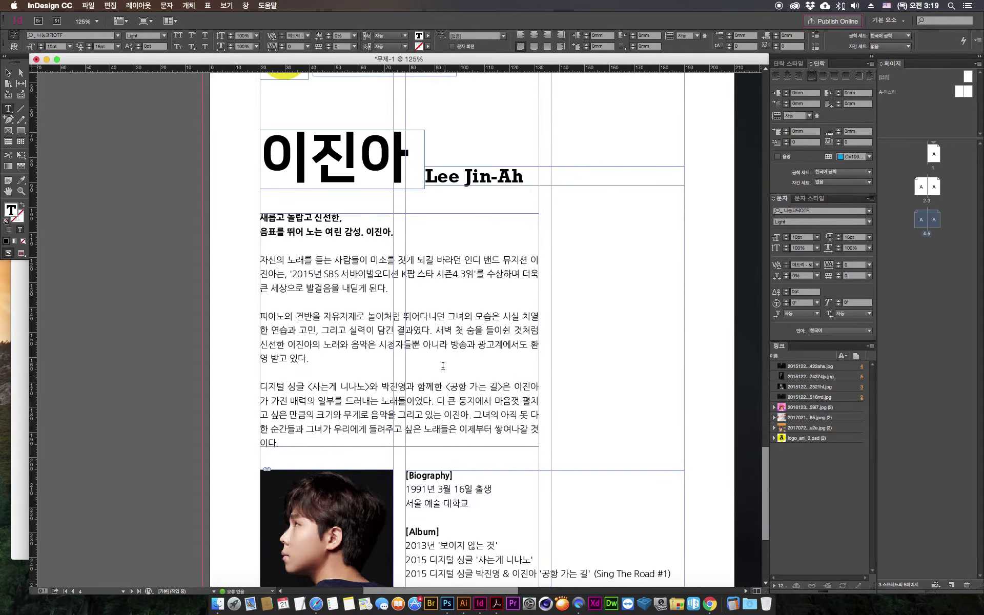
left_click_drag(326, 231, 397, 231)
left_click(379, 273)
left_click_drag(293, 222, 328, 287)
left_click(314, 272)
left_click_drag(263, 256, 357, 465)
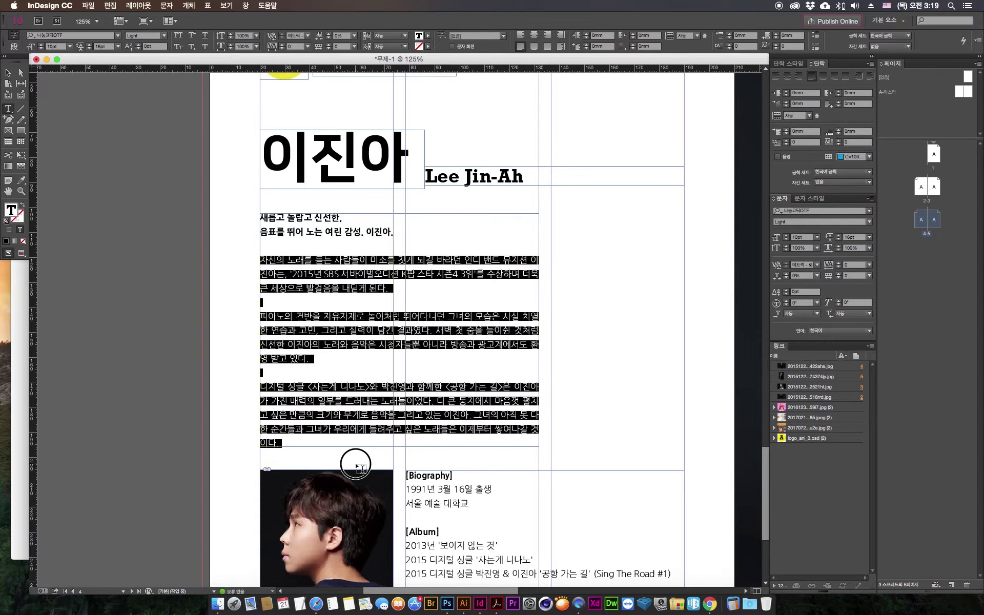
Step: Copy the three introduction paragraphs from the artist page in Chrome and paste them over page 4's body paragraphs in InDesign
left_click(15, 437)
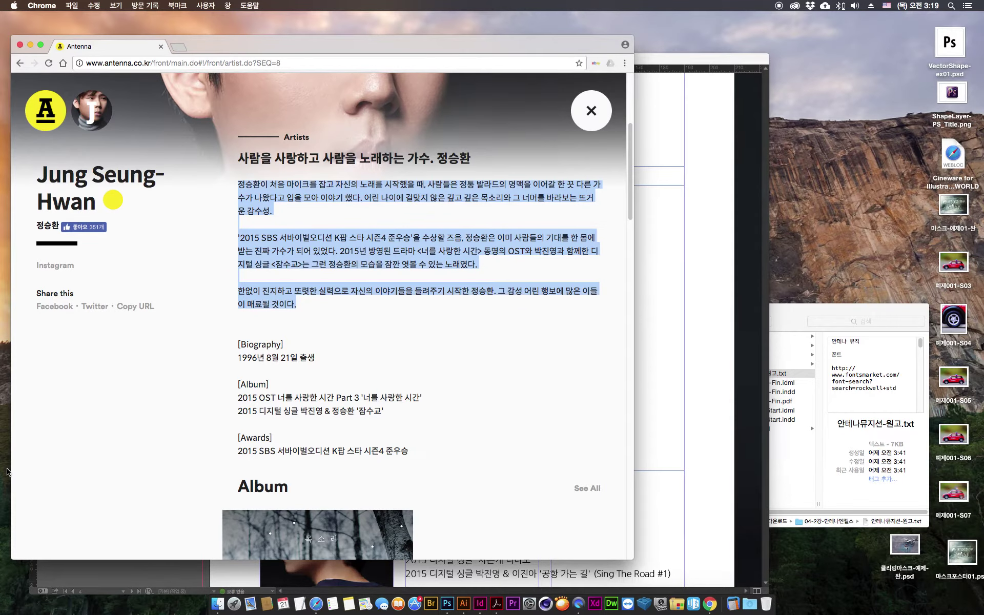
left_click(294, 287)
left_click_drag(238, 182, 297, 303)
left_click(691, 275)
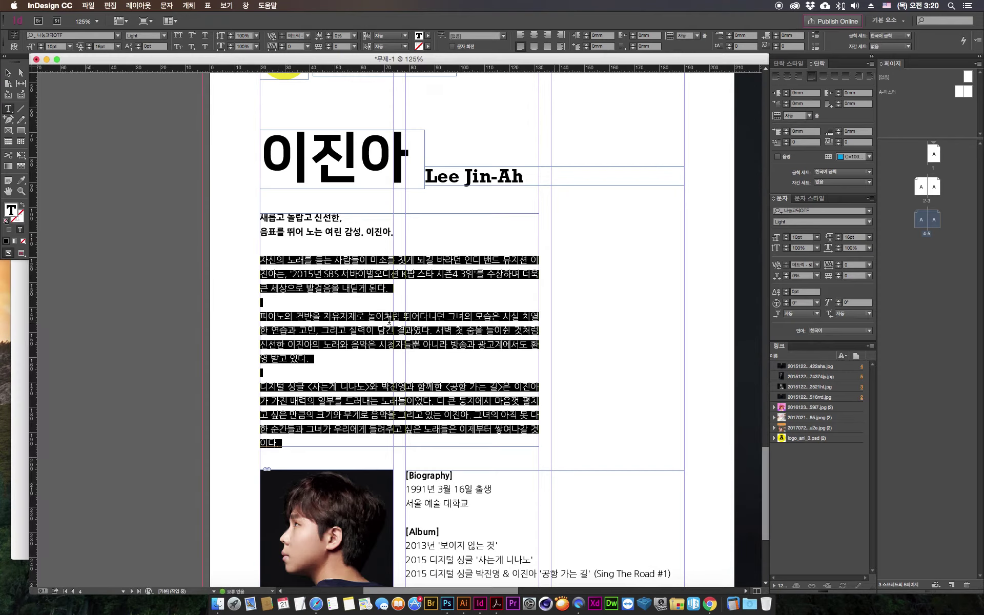
left_click(271, 264)
left_click_drag(262, 259, 308, 456)
type("정승환이 처음 마이크를 잡고 자신의 노래를 시작했을 때, 사람들은 정통 발라드의 명맥을 이어갈 한 곳 다른 가수가 나왔다고 입을 모아 이야기 했다. 어린 나이에 걸맞지 않은 깊고 깊은 목소리와 그 너머를 바라보는 뜨거운 감수성.  '2015 SBS 서바이벌오디션 K팝 스타 시즌4 준우승'을 수상할 즈음, 정승환은 이미 사람들의 기대를 한 몸에 받는 진짜 가수가 되어 있었다. 2015년 방영된 드라마 <너를 사랑한 시간> 동명의 OST와 박진영과 함께한 디지털 싱글 <잠수교>는 그런 정승환의 모습을 잠깐 엿볼 수 있는 노래였다.  한없이 진지하고 또렷한 실력으로 자신의 이야기들을 들려주기 시작한 정승환. 그 감성 어린 행보에 많은 이들이 매료될 것이다.")
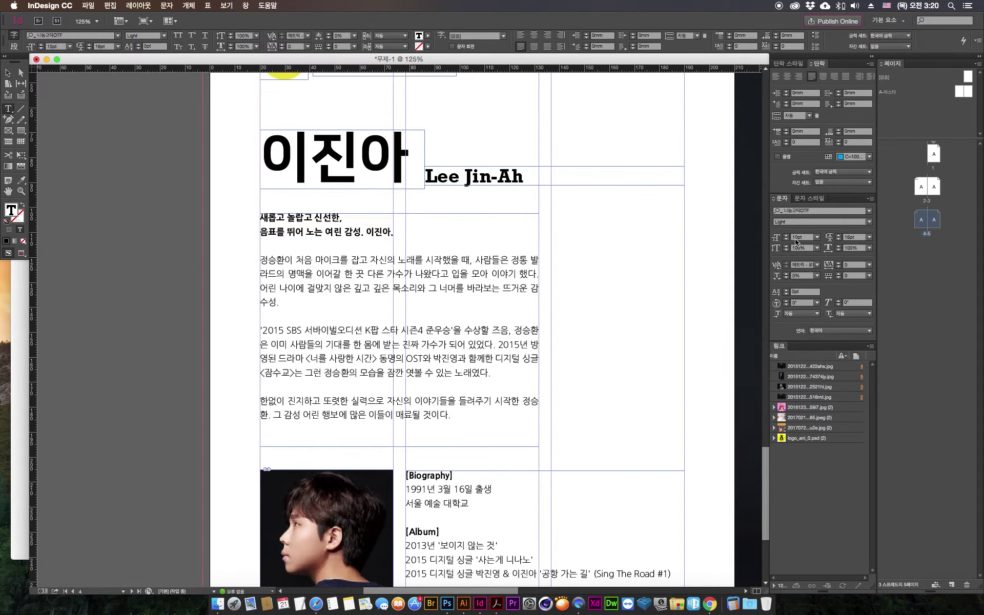
Step: Switch to Chrome and copy the headline "사람을 사랑하고 사람을 노래하는 가수. 정승환" from the artist page
left_click_drag(263, 217, 354, 232)
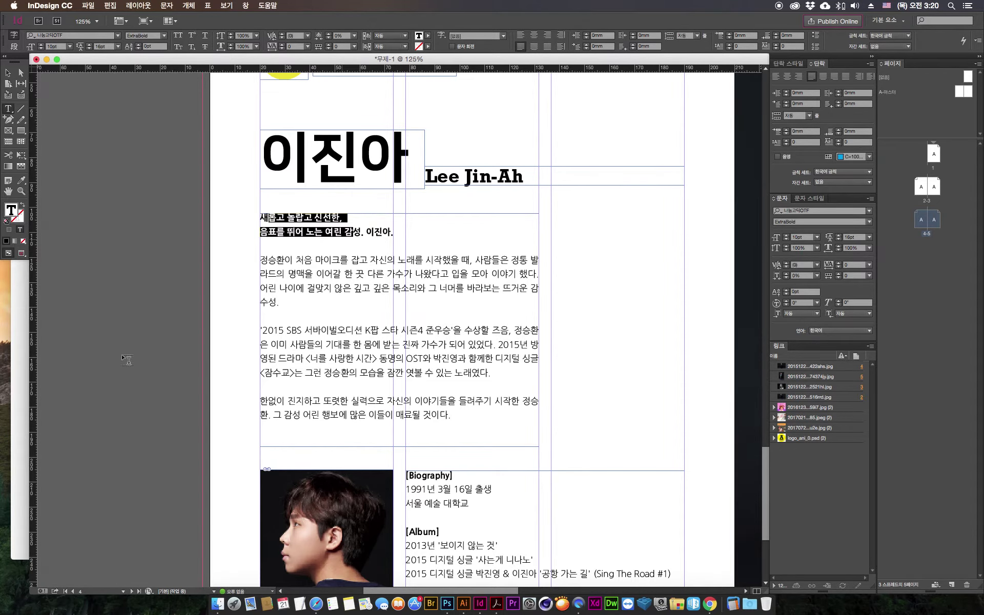
left_click(21, 385)
left_click(246, 160)
left_click_drag(239, 160, 468, 164)
scroll(384, 242, "down", 9)
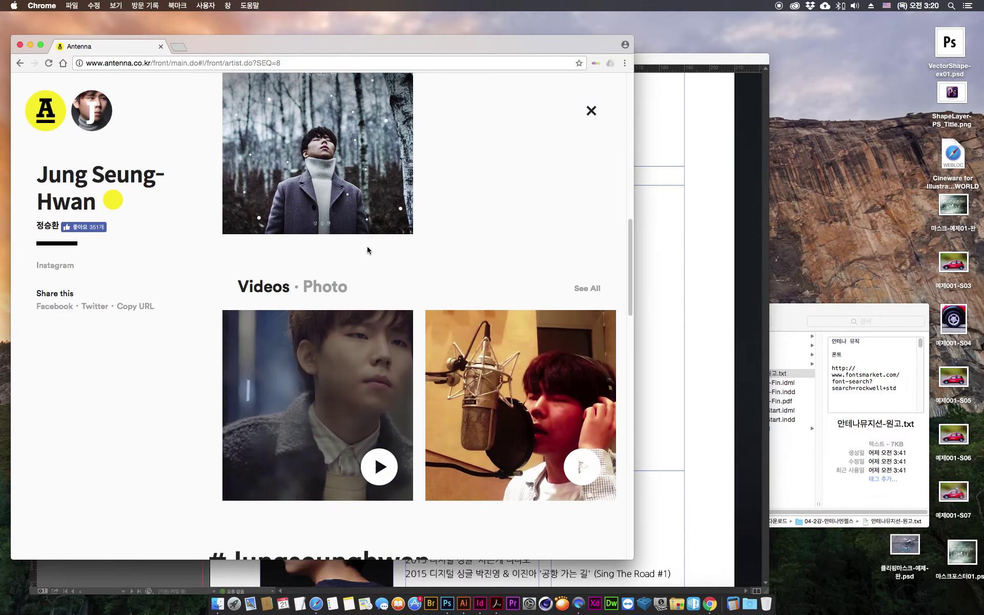
left_click_drag(632, 231, 632, 68)
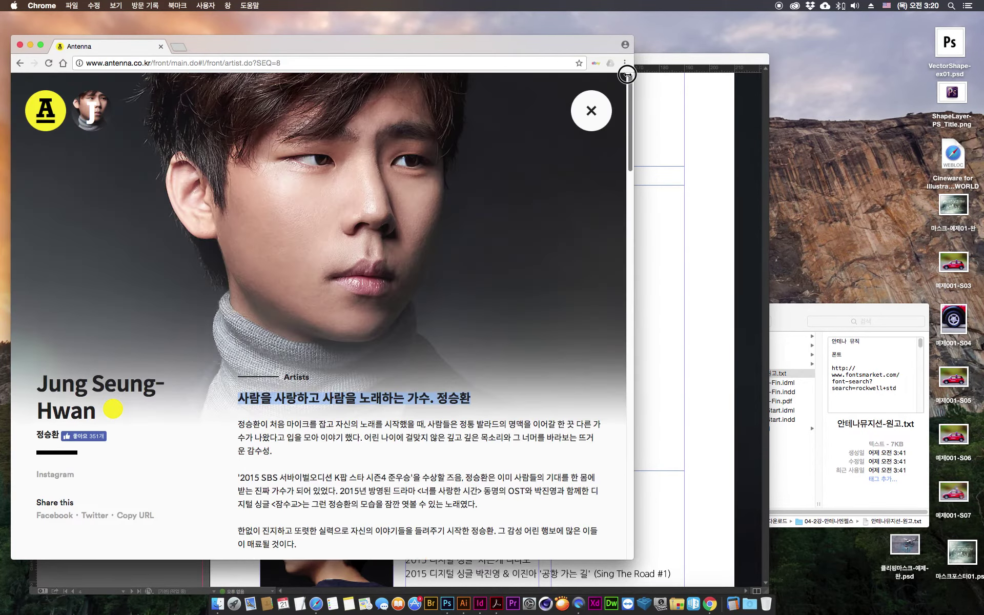
left_click(280, 406)
left_click_drag(238, 399, 471, 401)
key("super+c")
left_click_drag(631, 145, 631, 202)
Step: Replace the two-line bold intro above page 4's body text in InDesign with the copied headline
key("super+Tab")
left_click(280, 231)
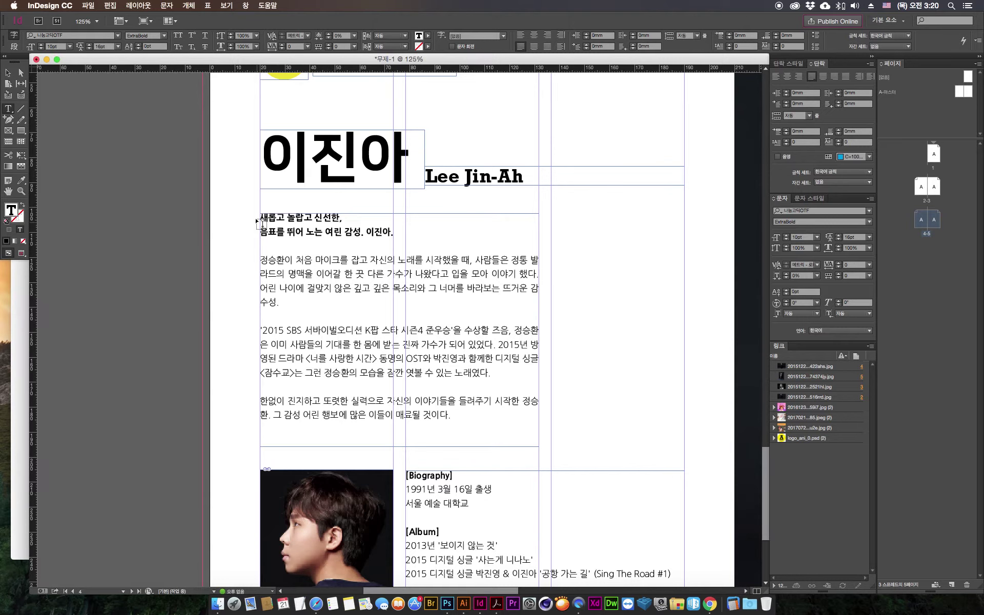
left_click_drag(260, 216, 390, 232)
key("super+v")
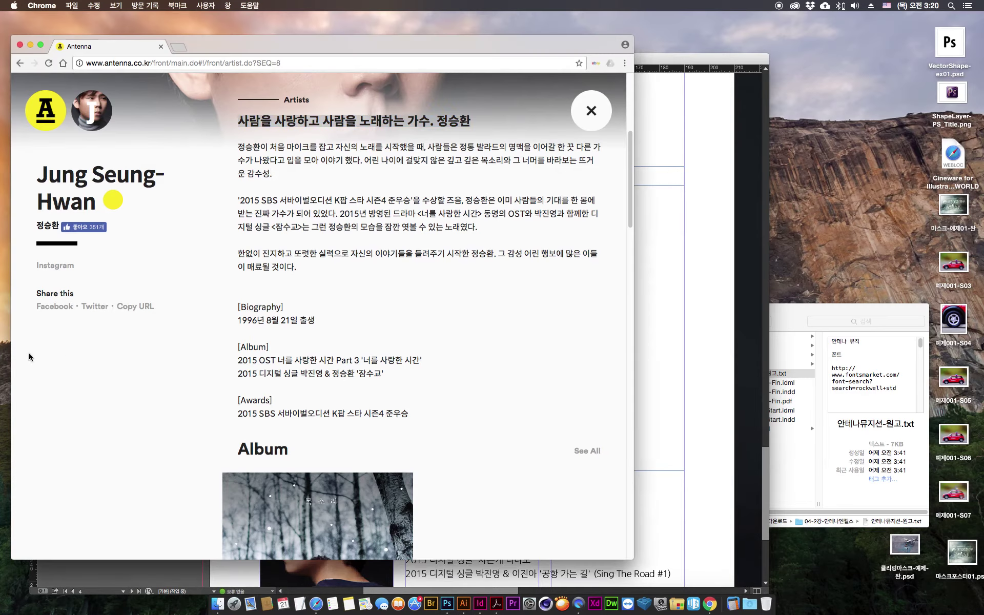
Step: Copy the English artist name "Jung Seung-Hwan" from the Chrome page and return to InDesign
left_click(14, 362)
left_click_drag(38, 177, 101, 200)
key("cmd+c")
left_click(676, 226)
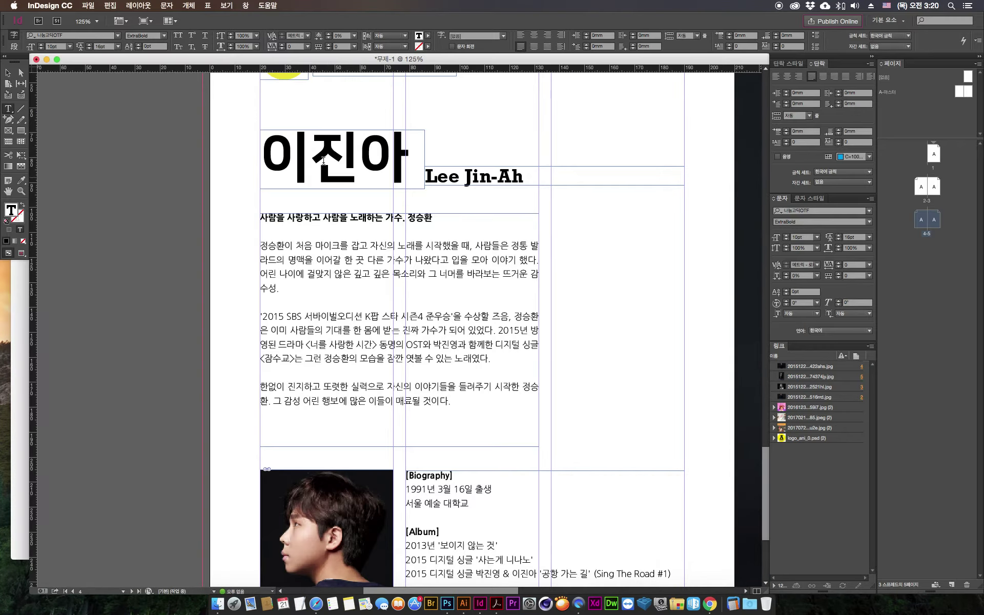
double_click(322, 139)
type("whd")
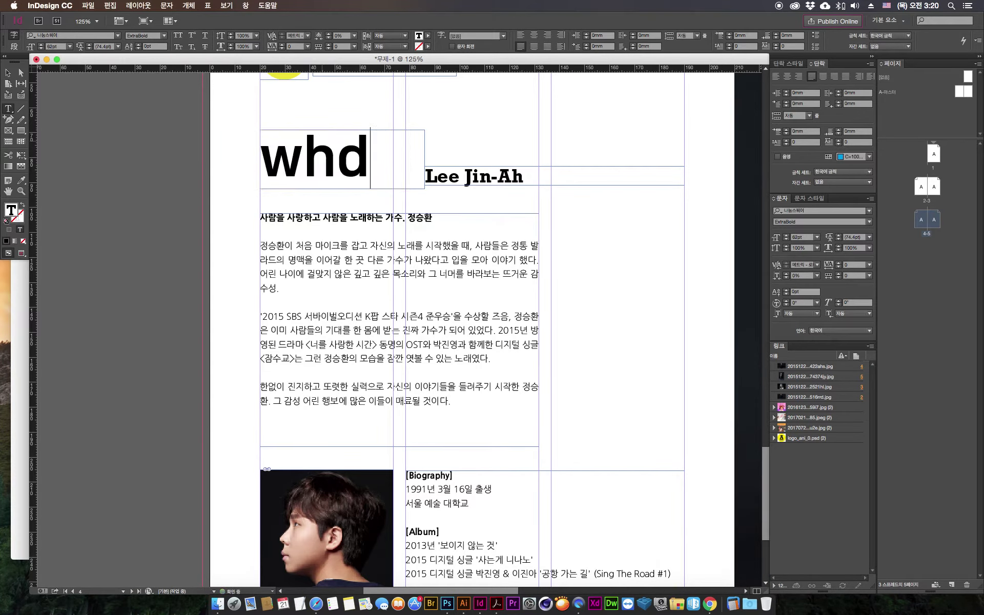
key("BackSpace")
key("BackSpace")
key("BackSpace")
key("super+space")
type("종ㅅㅡ")
key("BackSpace")
key("BackSpace")
key("BackSpace")
type("저ㅇ승")
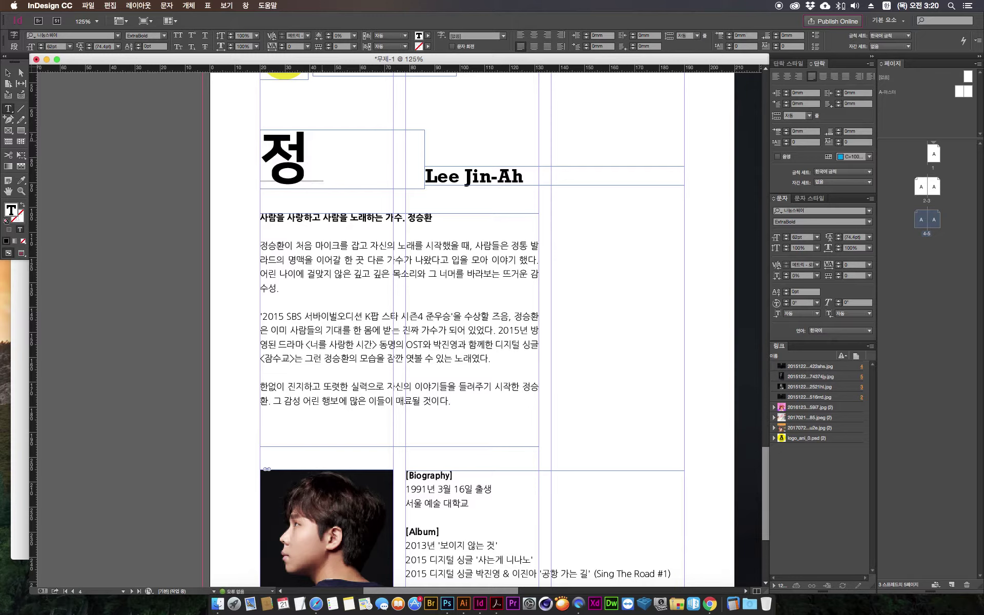
type("환")
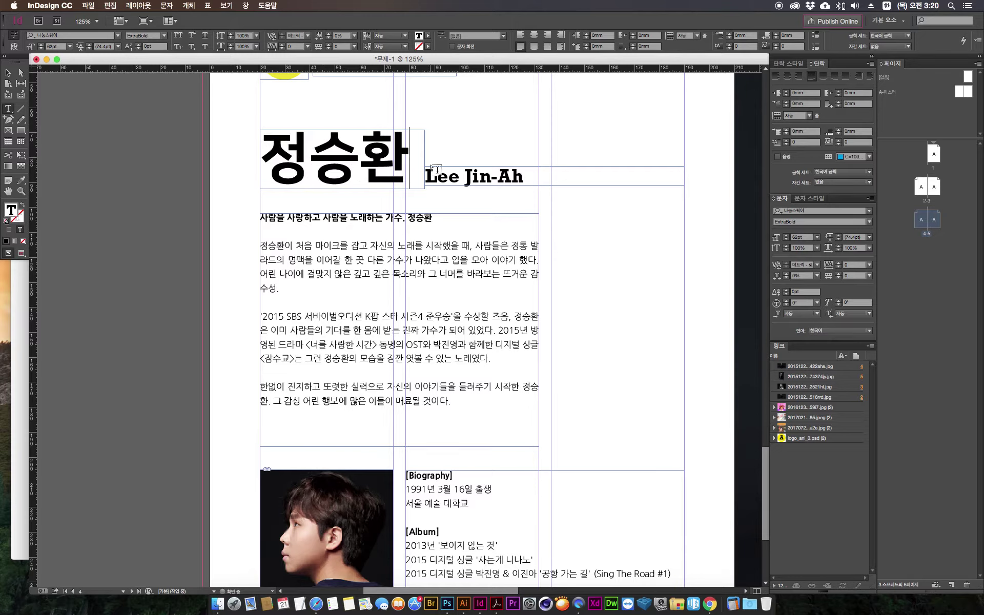
Step: Replace the English name beside page 4's Korean title with the copied "Jung Seung-Hwan" and leave text editing
double_click(494, 175)
triple_click(494, 176)
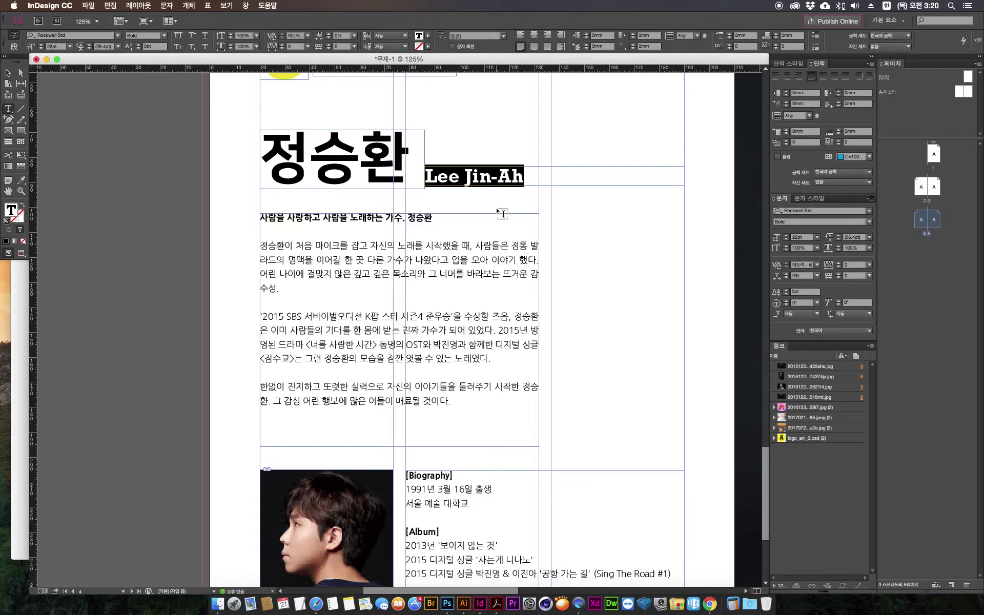
key("cmd+v")
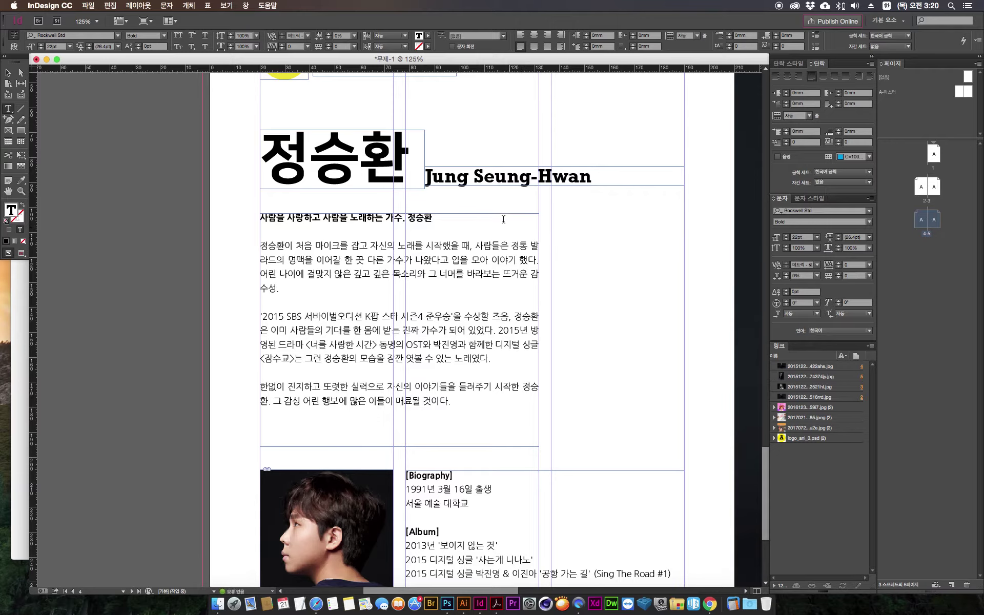
key("Escape")
Step: Copy the Biography, Album and Awards text from the artist page in Chrome and paste it over page 4's profile text in InDesign
scroll(325, 323, "down", 5)
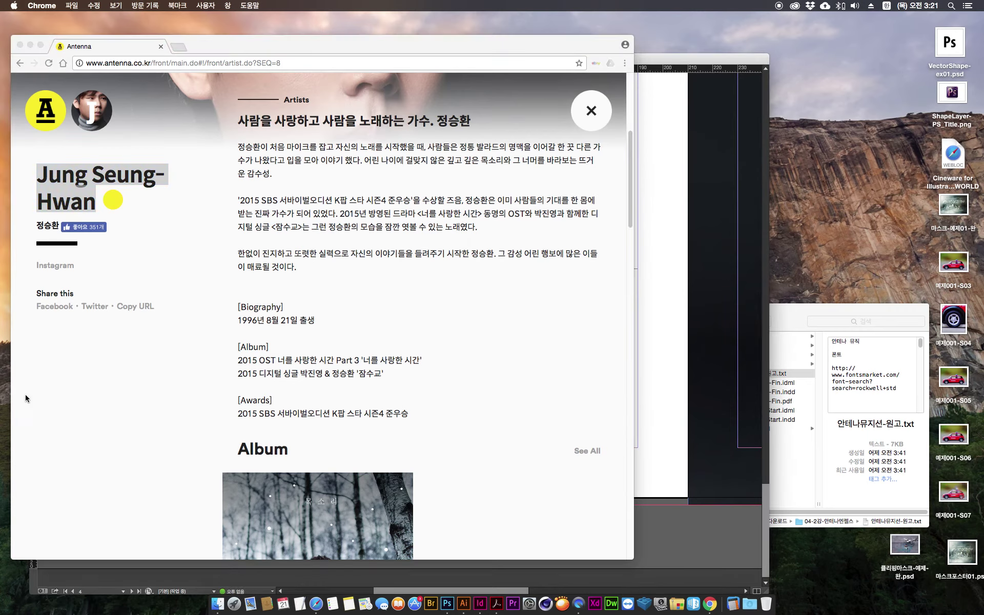
key("cmd+Tab")
left_click_drag(239, 307, 410, 417)
key("super+c")
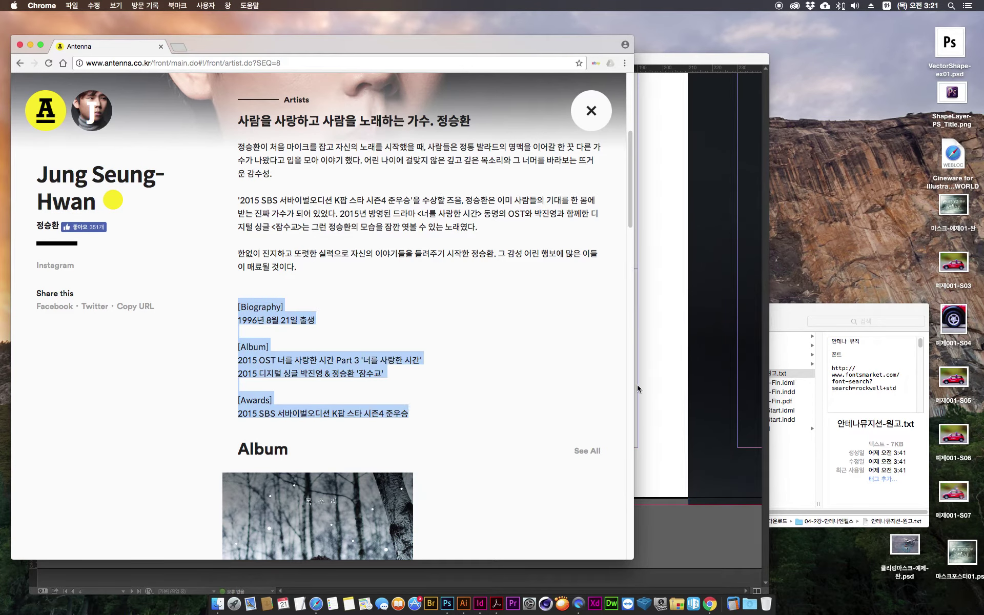
left_click(670, 369)
left_click(468, 376)
key("super+a")
key("super+v")
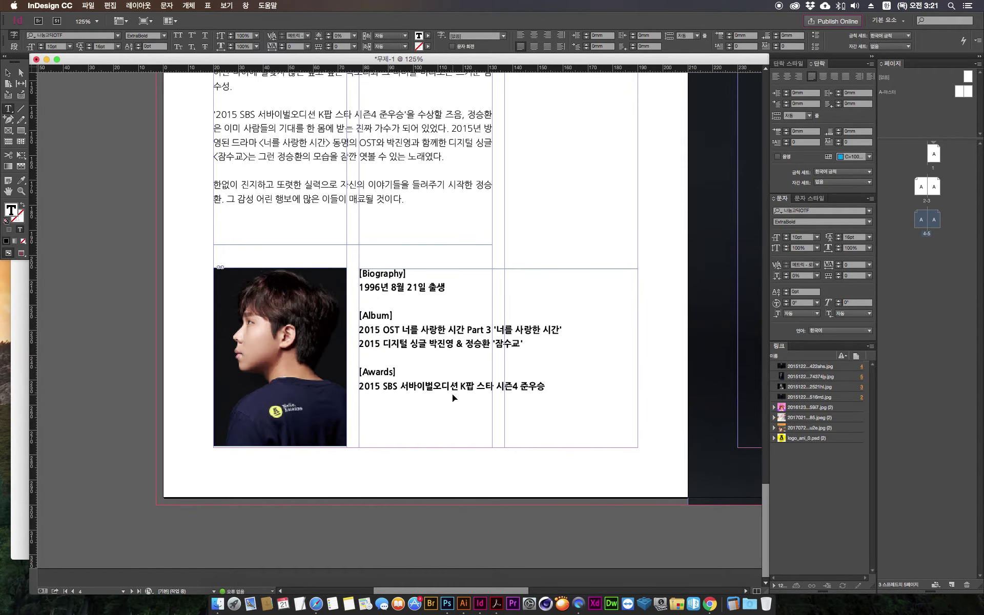
Step: Undo the pasted profile text, then replace the two lines under [Biography] on page 4 with the birth line copied from the Chrome page
key("super+a")
left_click(20, 405)
left_click(245, 318)
left_click_drag(237, 323, 314, 323)
key("super+c")
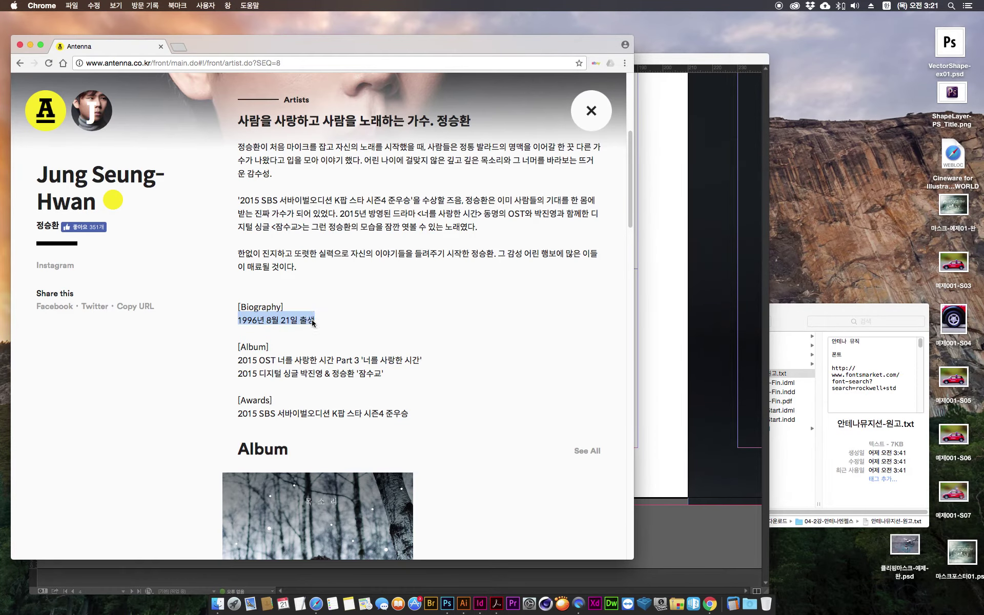
left_click(657, 291)
left_click(361, 286)
left_click_drag(361, 286, 421, 304)
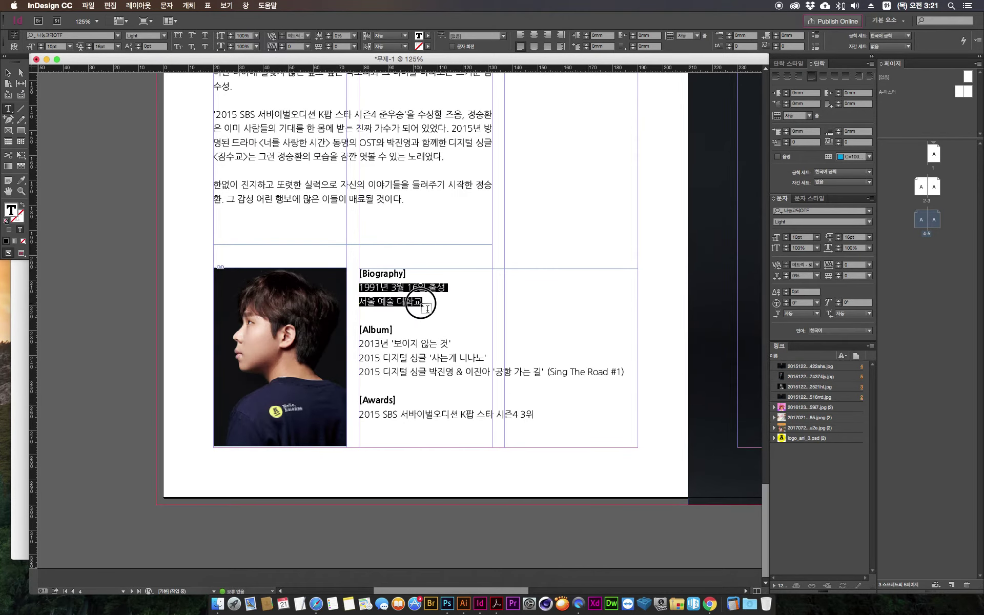
key("super+v")
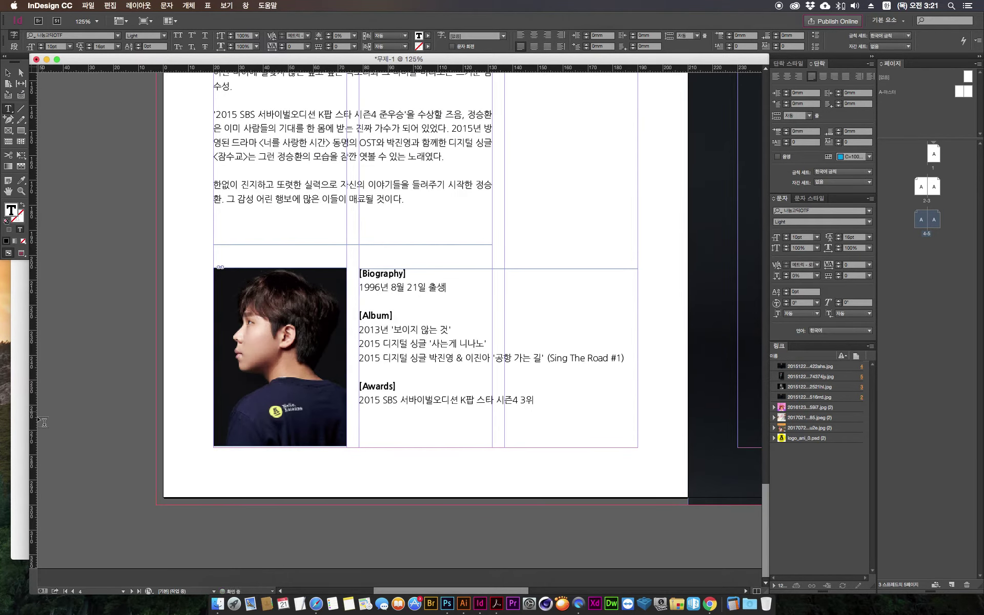
Step: Copy the two album entries from the artist page in Chrome and select the old entries under [Album] in InDesign
left_click(19, 430)
left_click_drag(237, 363, 379, 370)
key("super+c")
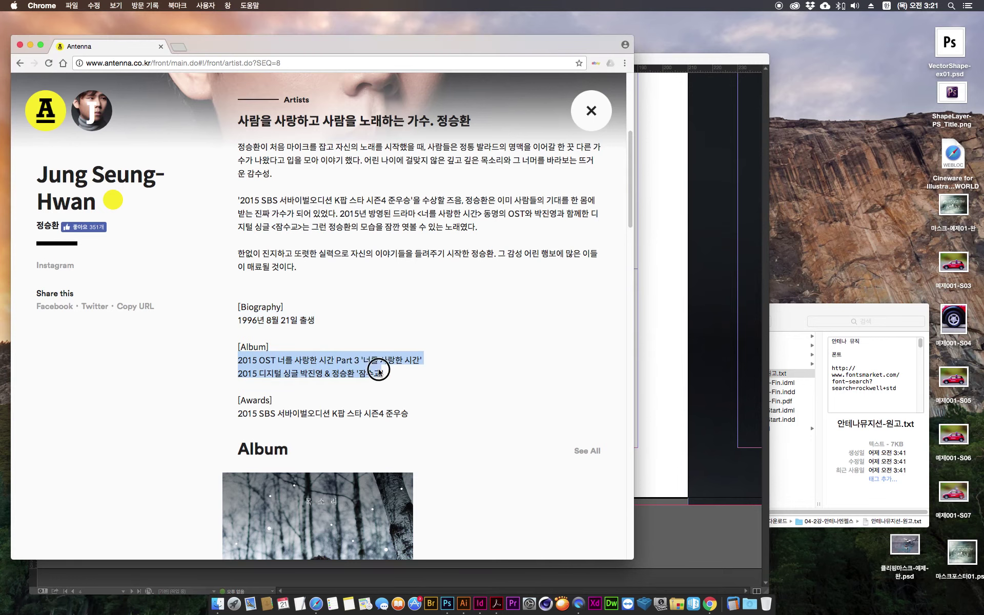
left_click(680, 383)
left_click_drag(360, 329, 628, 373)
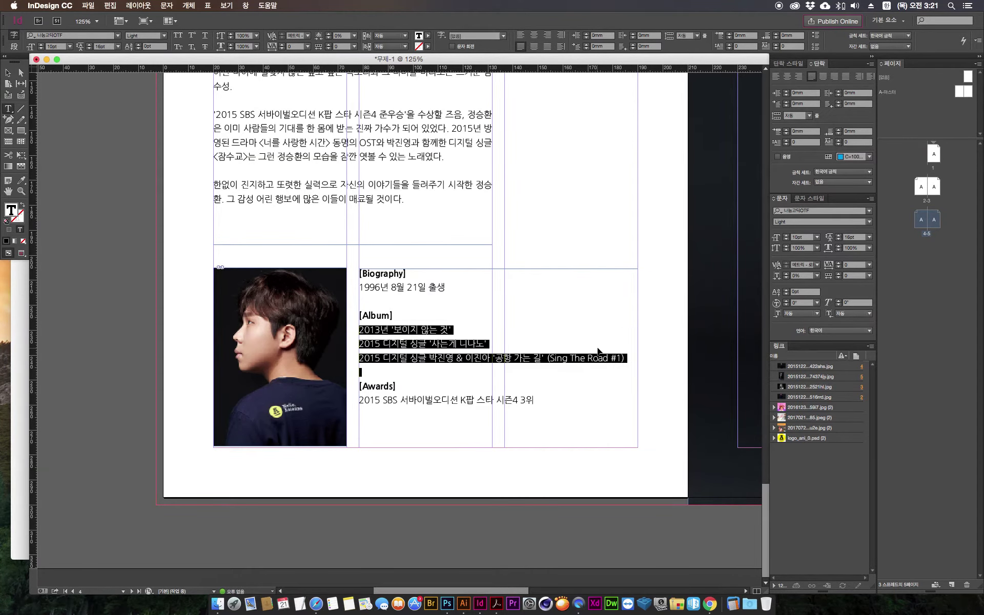
Step: Show the hidden characters in page 4's profile text and select the paragraph mark ending the last album entry
key("super+2")
key("Escape")
scroll(501, 503, "down", 2)
scroll(501, 503, "right", 5)
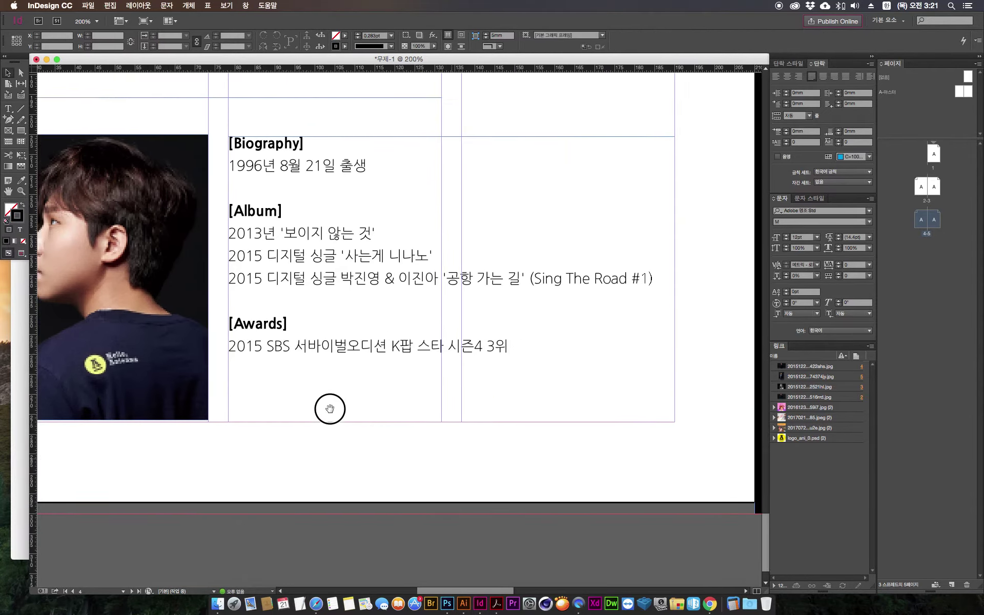
double_click(601, 280)
left_click(601, 280)
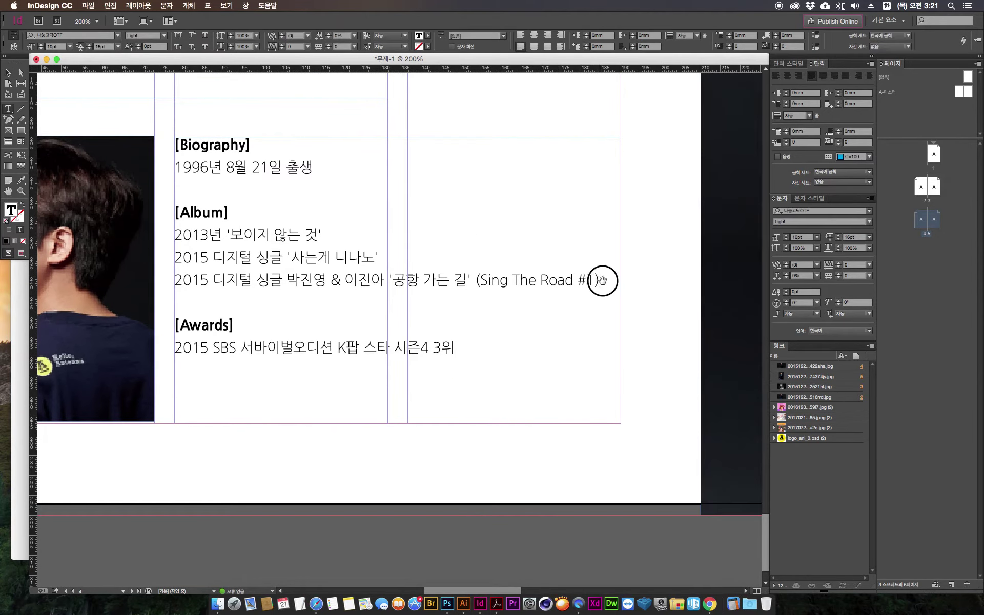
left_click(543, 294)
left_click(163, 5)
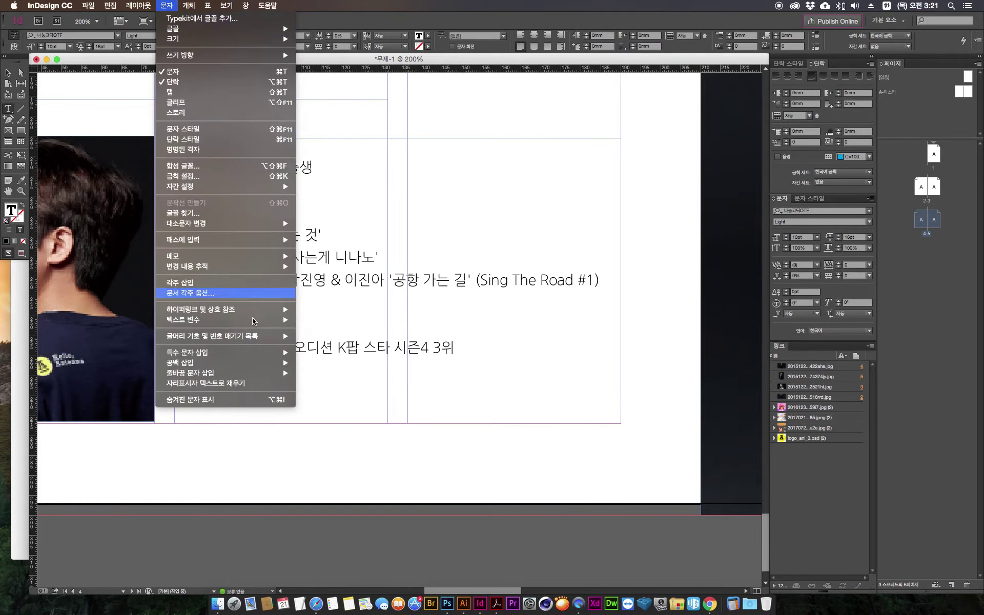
left_click(224, 403)
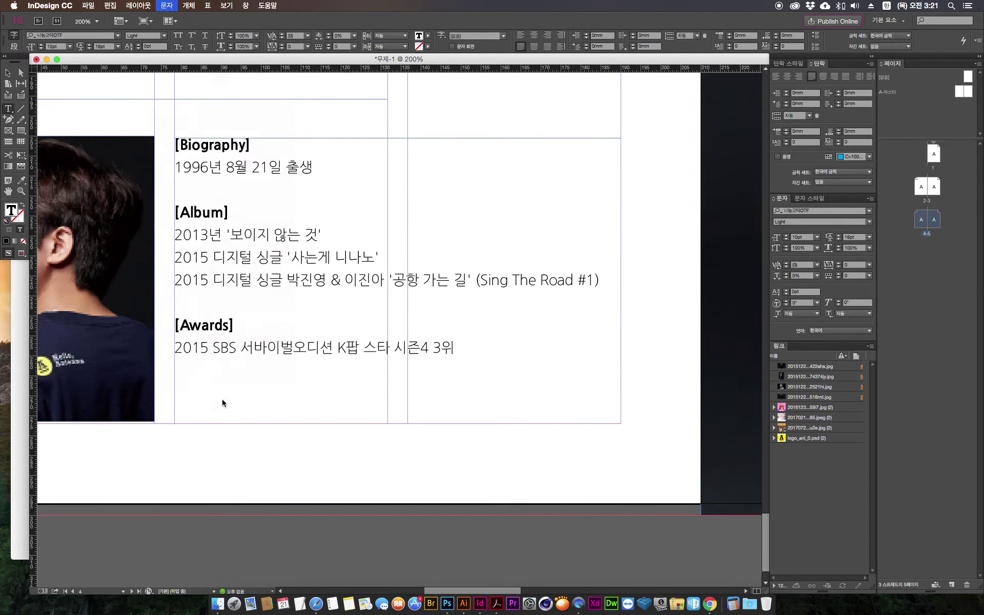
left_click_drag(614, 279, 606, 285)
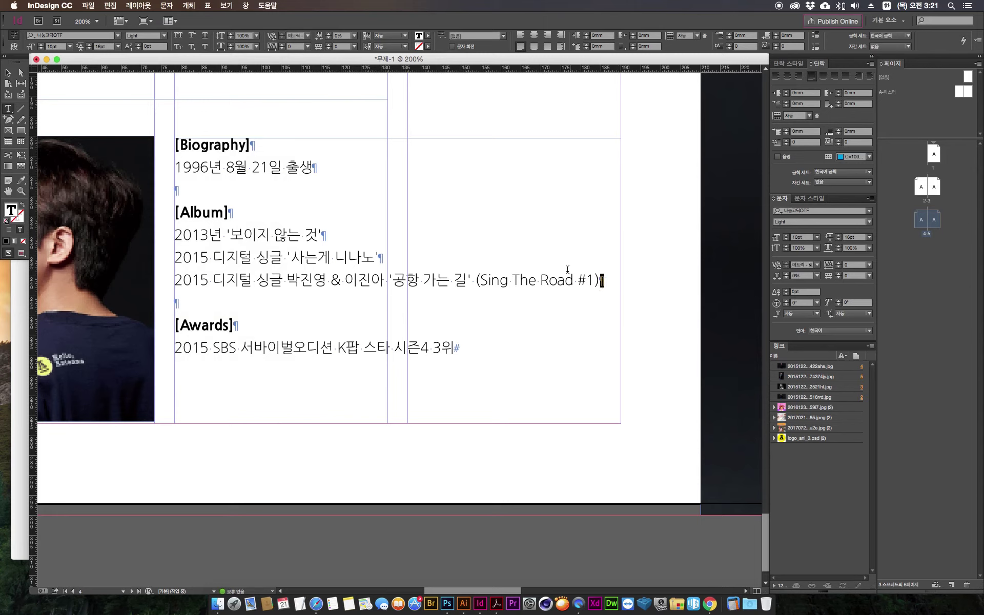
Step: Try pasting the copied album entries over the old ones including the final paragraph mark, and undo it
left_click_drag(176, 239, 602, 284)
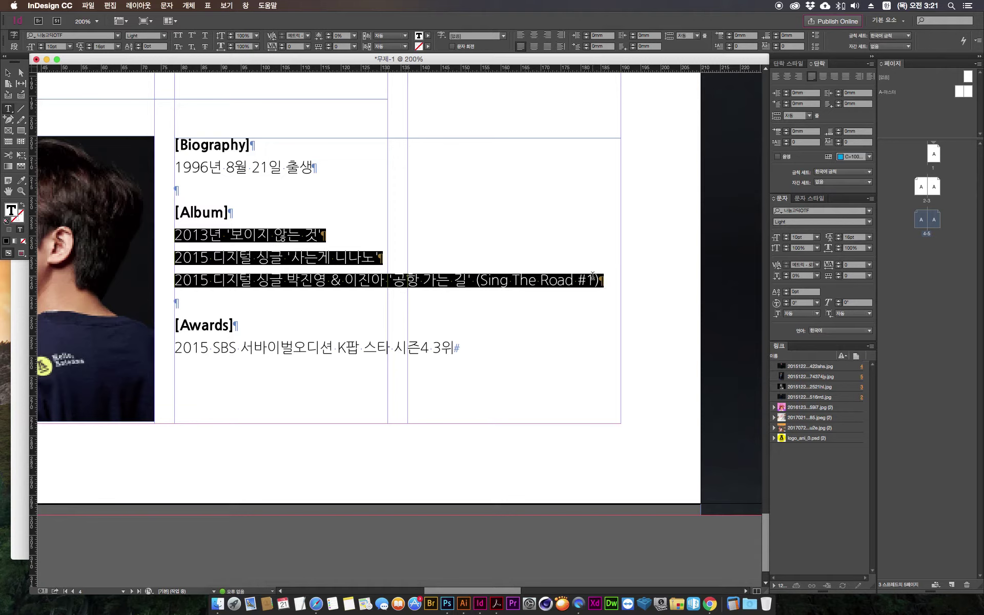
key("super+v")
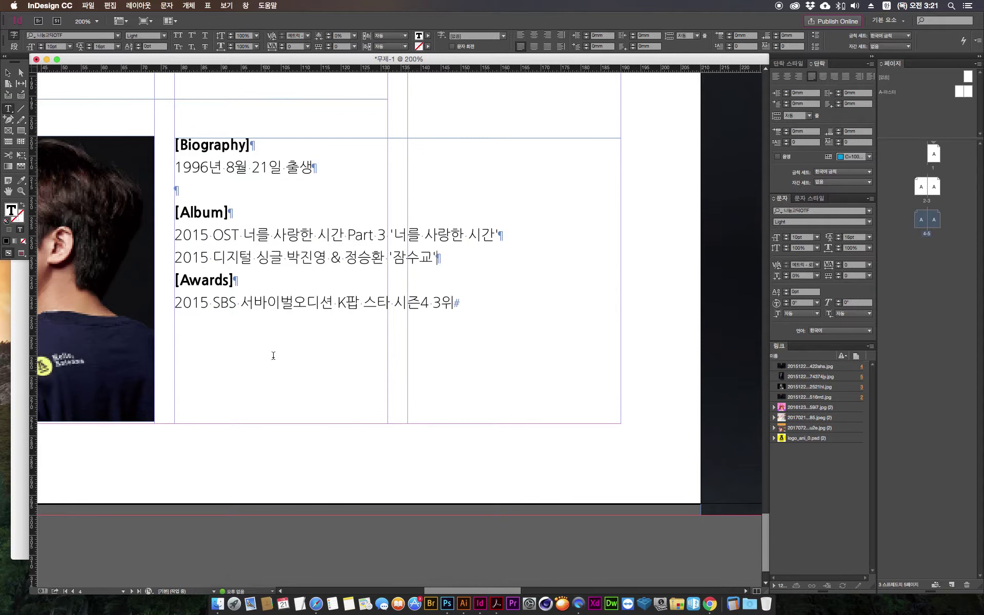
key("super+z")
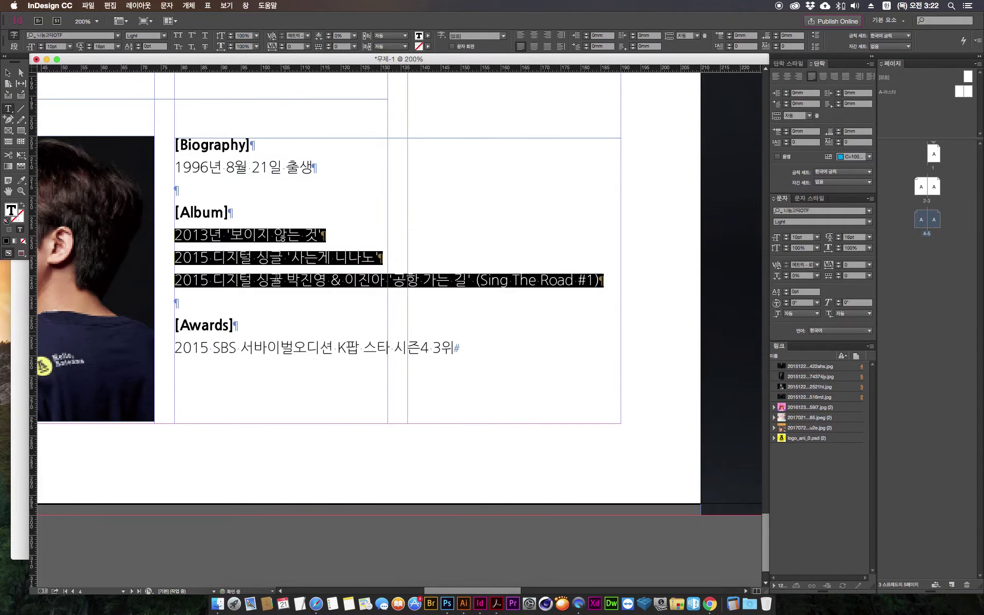
Step: Try pasting the album entries over the old ones without the final paragraph mark, and undo it
mouse_move(176, 235)
left_mouse_down()
mouse_move(521, 263)
mouse_move(573, 281)
mouse_move(599, 275)
mouse_move(204, 252)
mouse_move(173, 235)
left_mouse_up()
key("super+v")
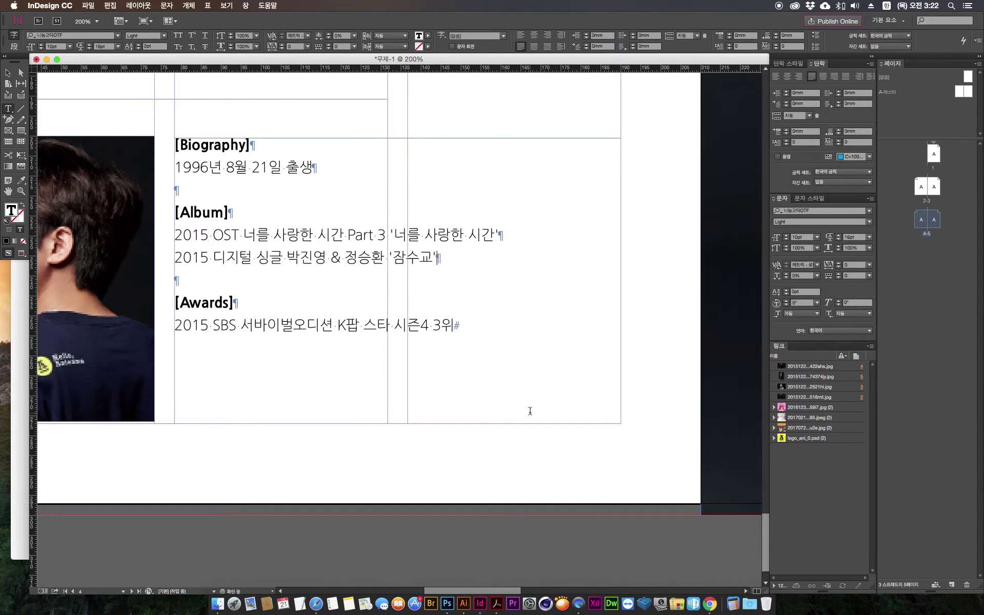
triple_click(209, 281)
key("super+z")
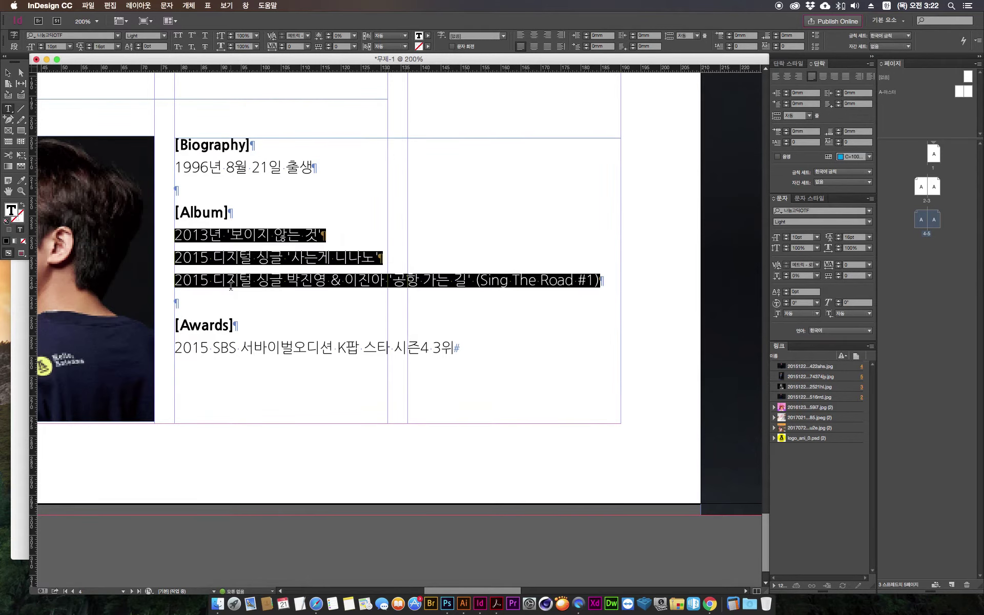
Step: Hide the hidden characters in the document again
left_click(233, 284)
left_click(132, 4)
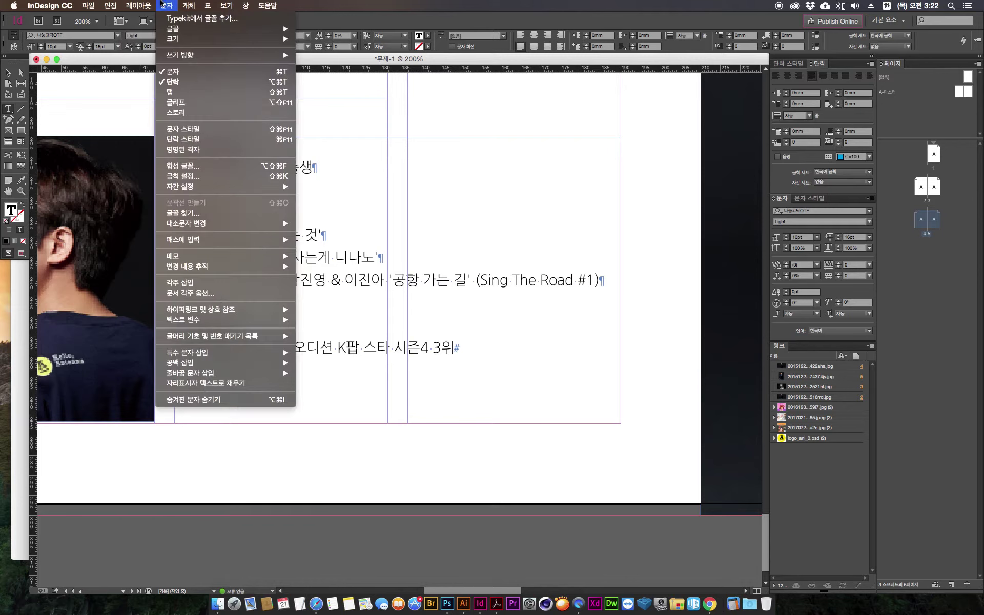
left_click(208, 400)
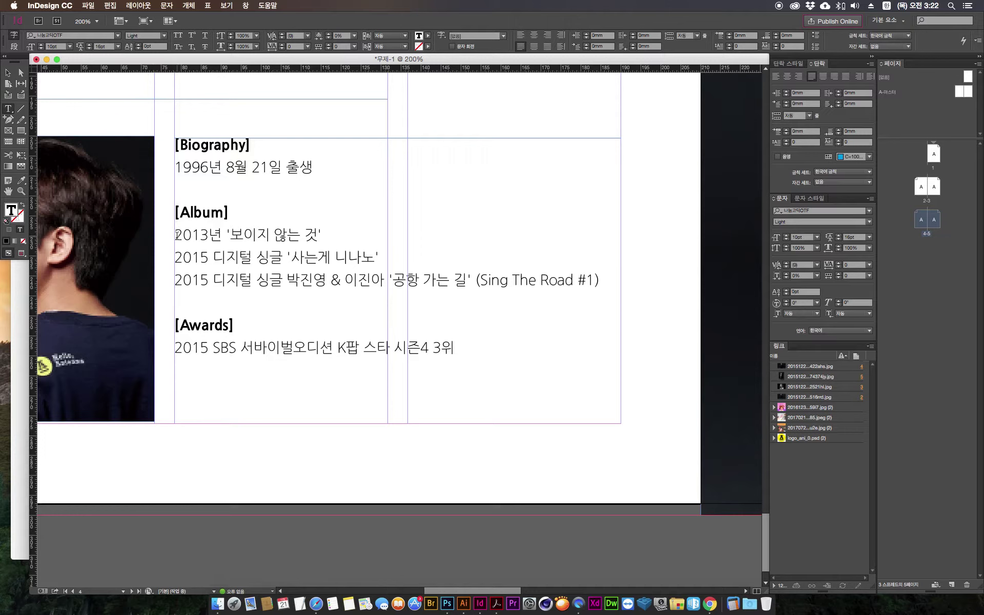
Step: Replace the three old entries under [Album] with the two copied ones, keeping the blank line before [Awards]
left_click_drag(177, 235, 605, 278)
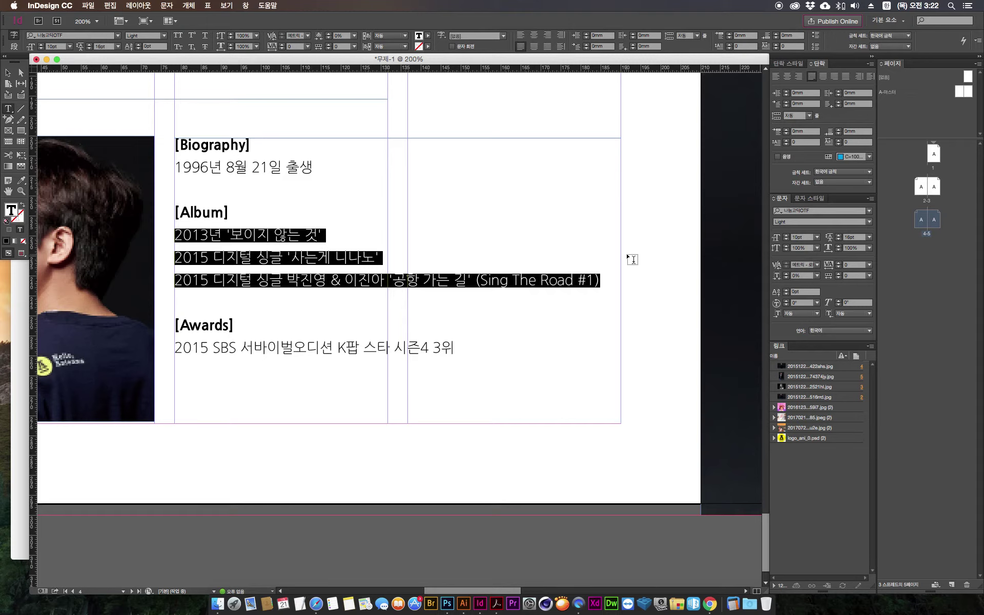
key("cmd+v")
left_click(180, 284)
left_click(222, 281)
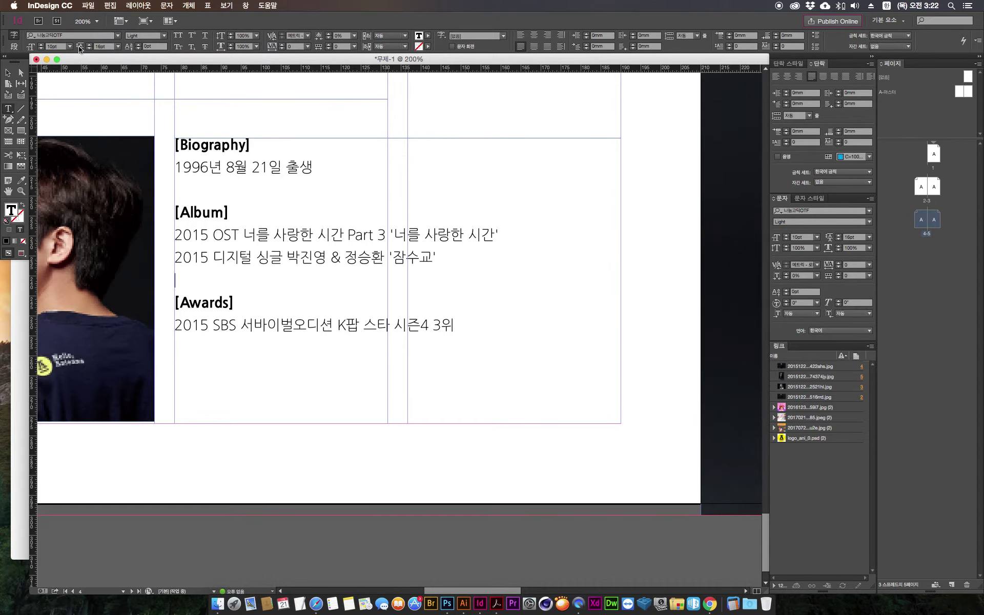
Step: Copy "2015 SBS 서바이벌오디션 K팝 스타 시즌4 준우승" from Chrome, paste it over the [Awards] line on page 4 and leave text editing
left_click(17, 517)
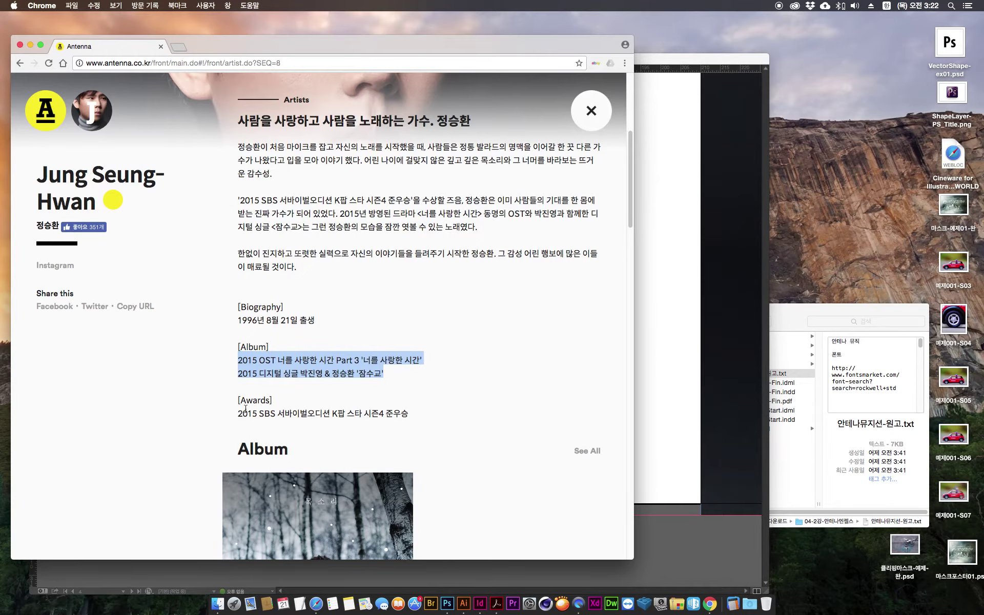
left_click_drag(238, 414, 401, 410)
key("super+c")
left_click(701, 346)
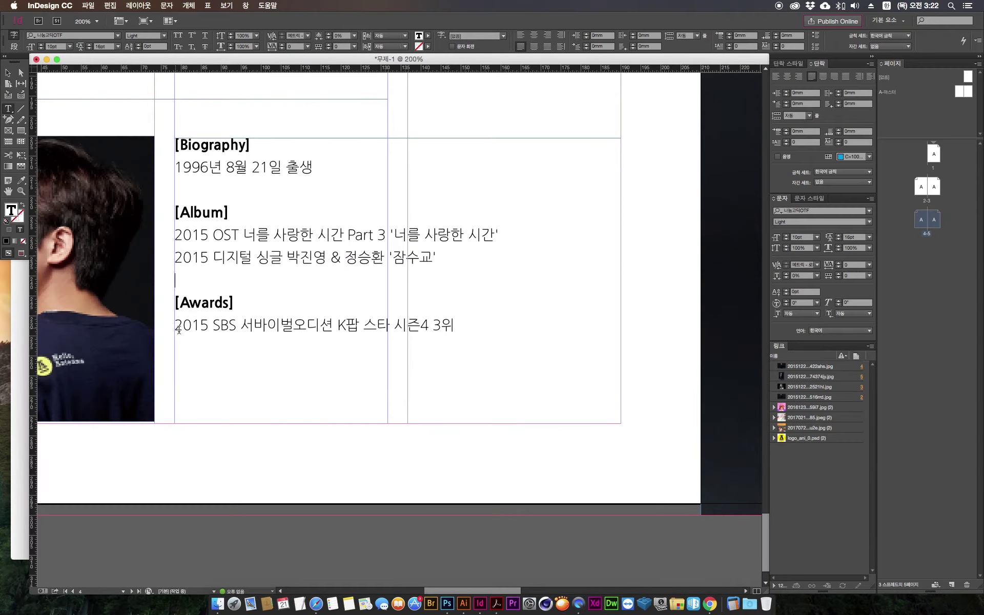
left_click_drag(178, 330, 407, 405)
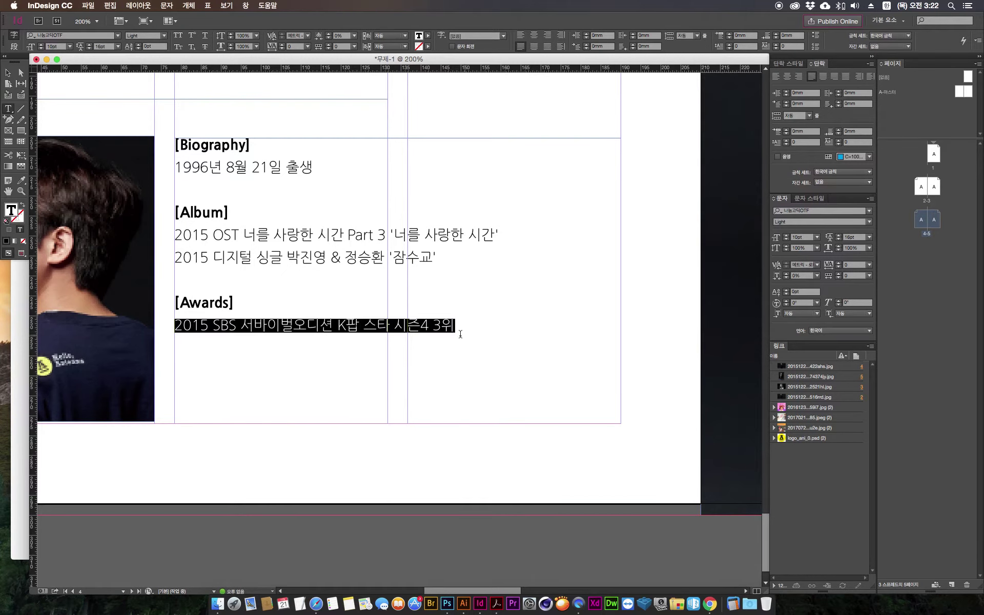
key("super+v")
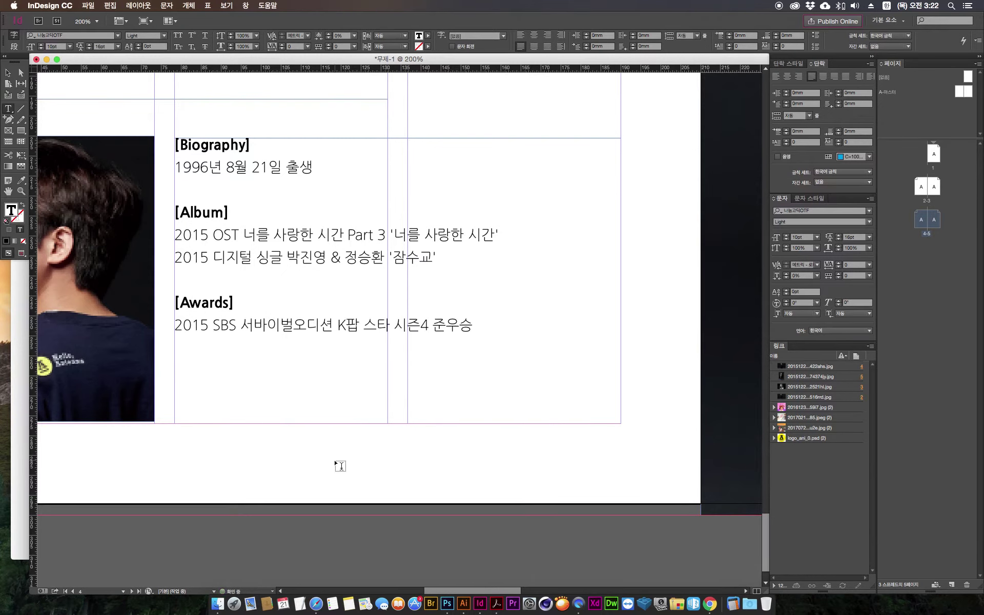
key("Escape")
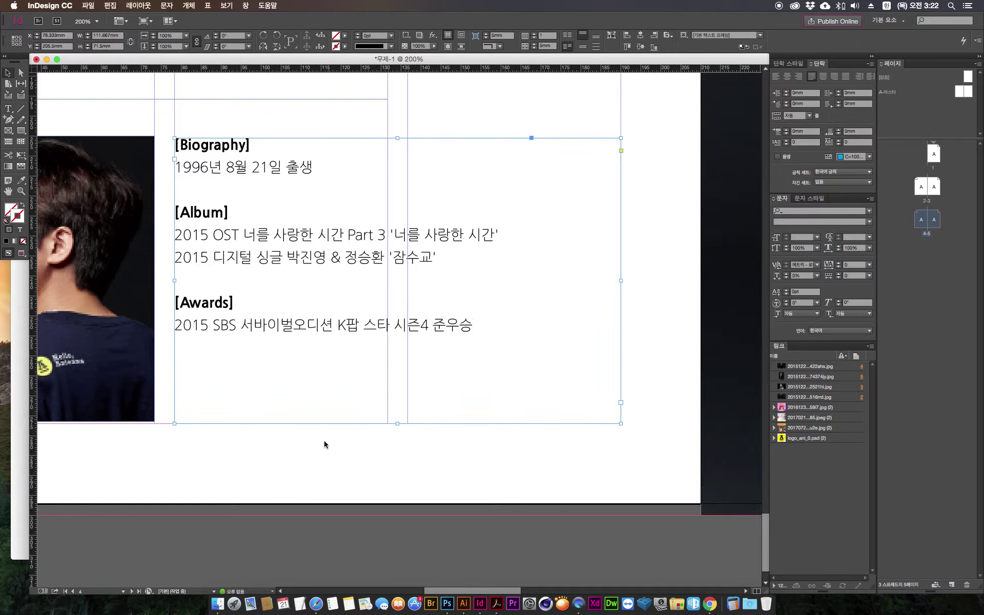
left_click(205, 485)
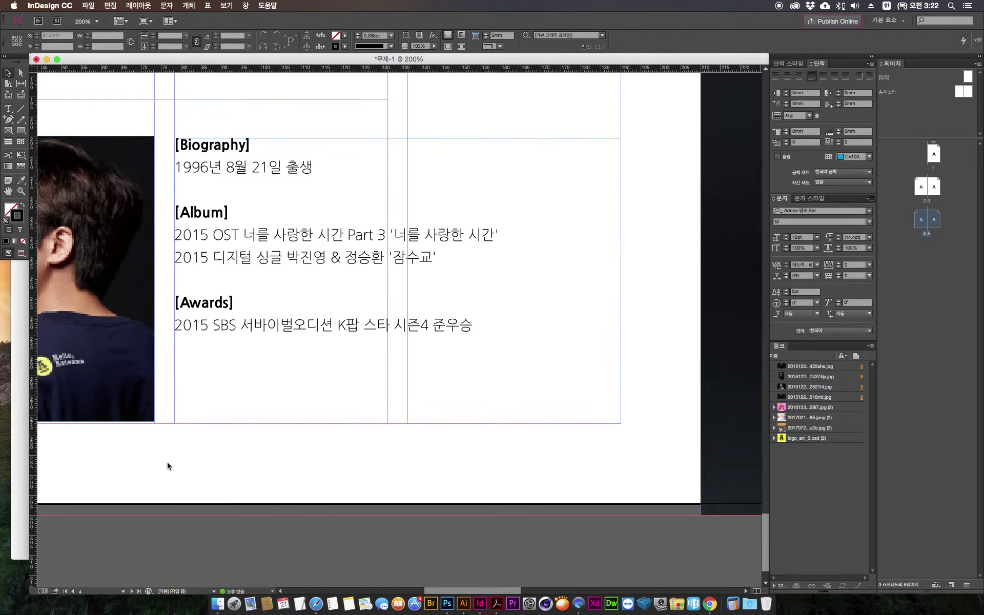
Step: Review page 5's album covers and check the Album section of the artist page in Chrome for the artist's releases
key("super+1")
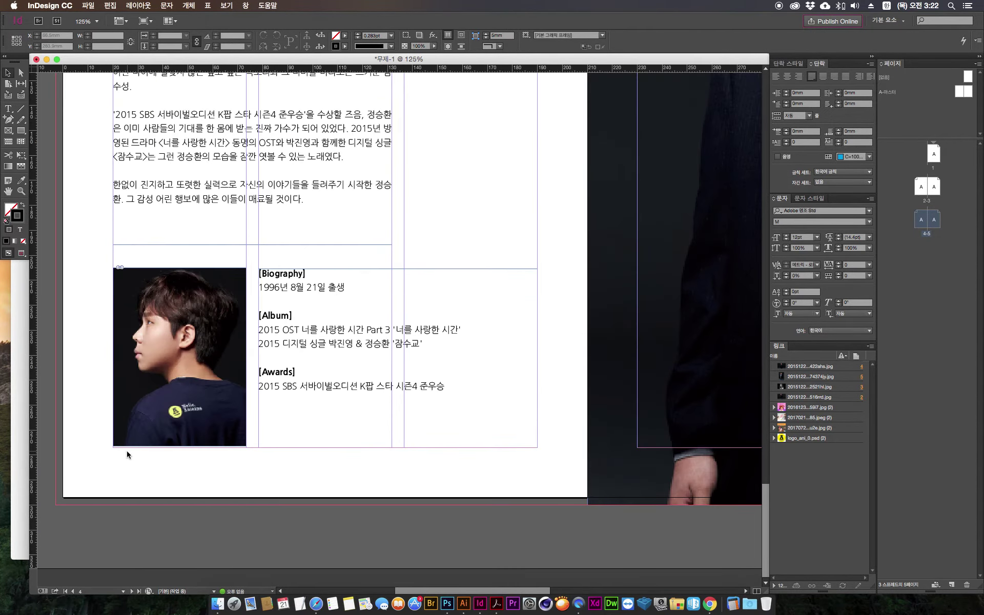
key("super+minus")
left_click_drag(487, 487, 299, 403)
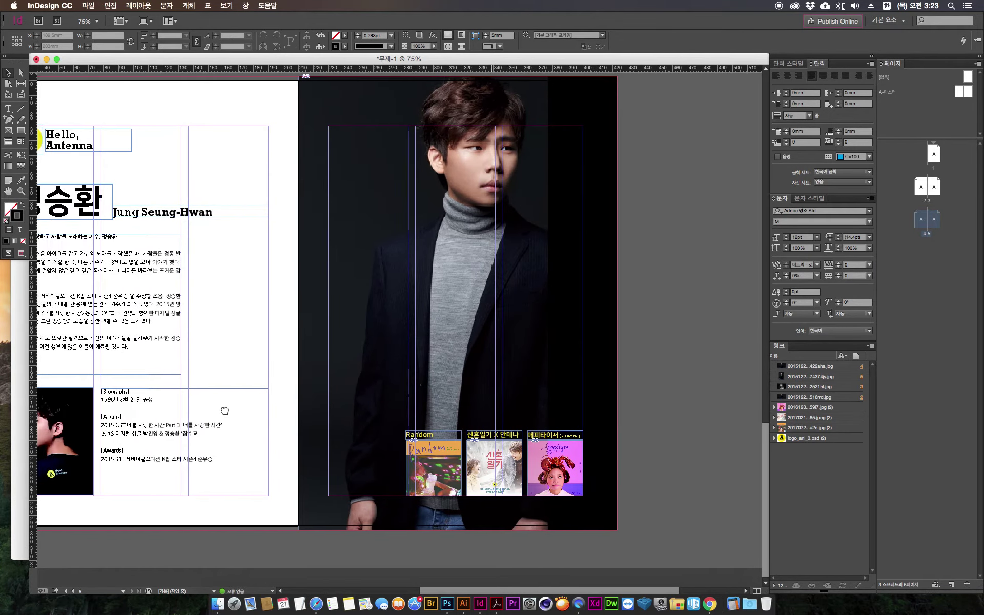
left_click(21, 441)
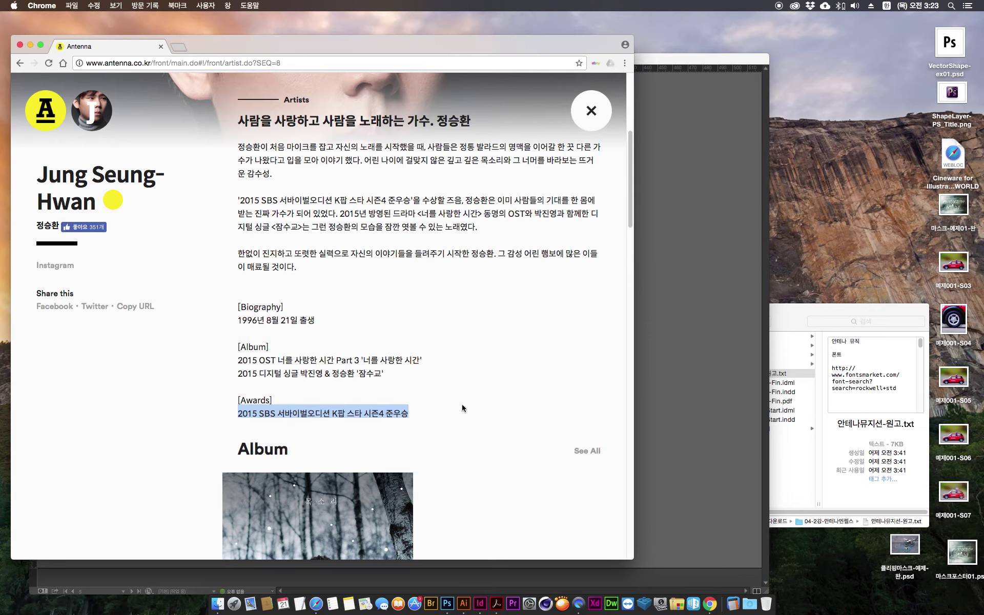
left_click_drag(629, 198, 632, 257)
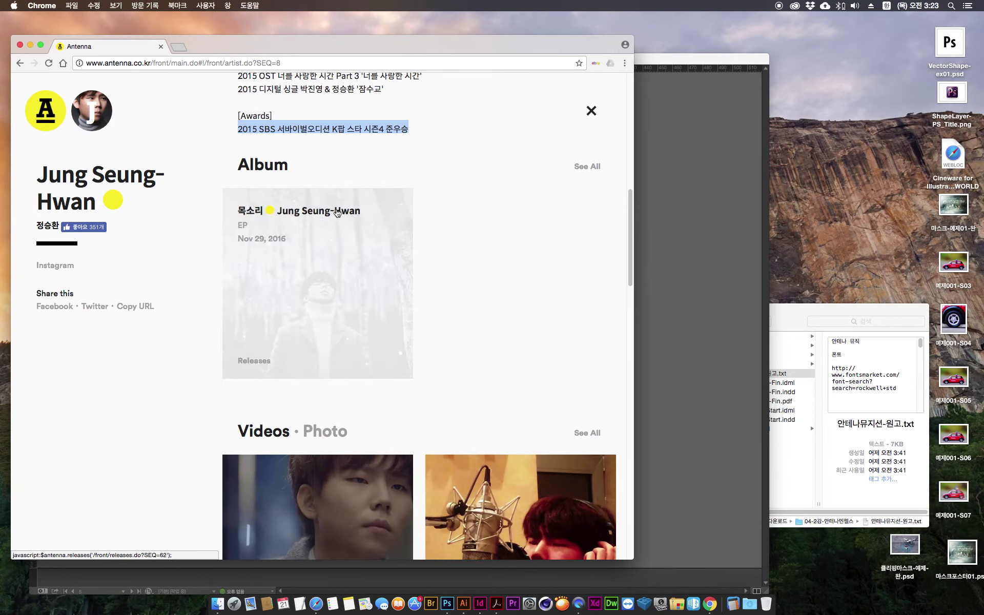
left_click(707, 319)
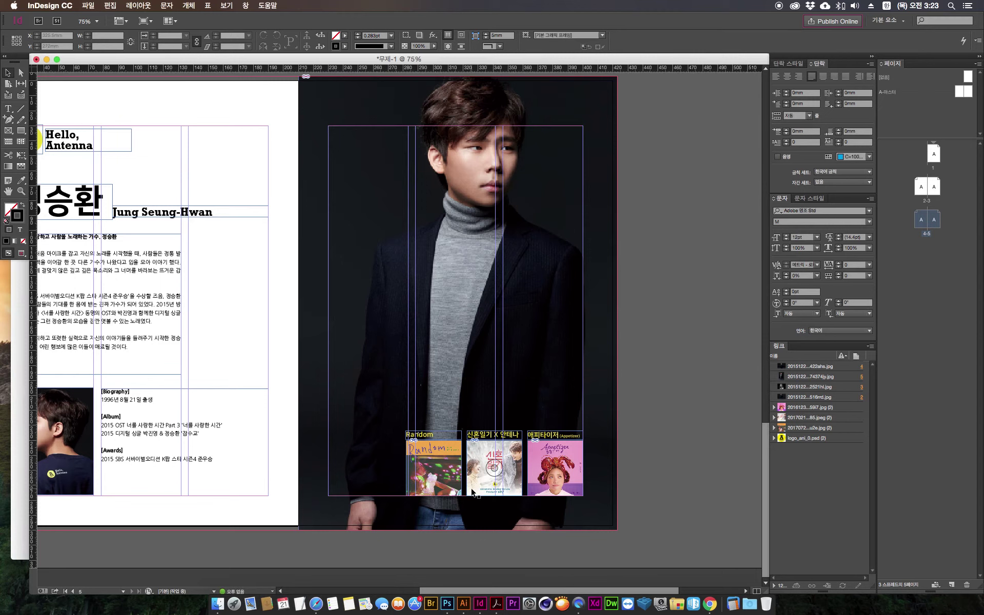
Step: Delete the "Random" and "신혼일기 X 안테나" album covers and their titles from page 5
left_click(471, 491)
key("BackSpace")
left_click(447, 447)
key("BackSpace")
left_click(450, 439)
key("BackSpace")
left_click(493, 434)
key("BackSpace")
left_click(474, 482)
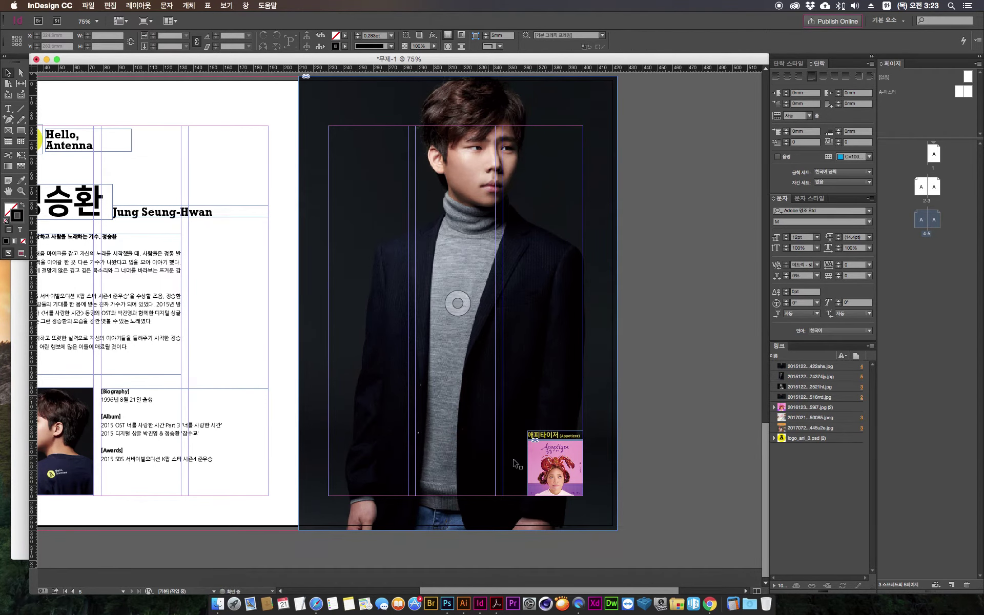
left_click(648, 469)
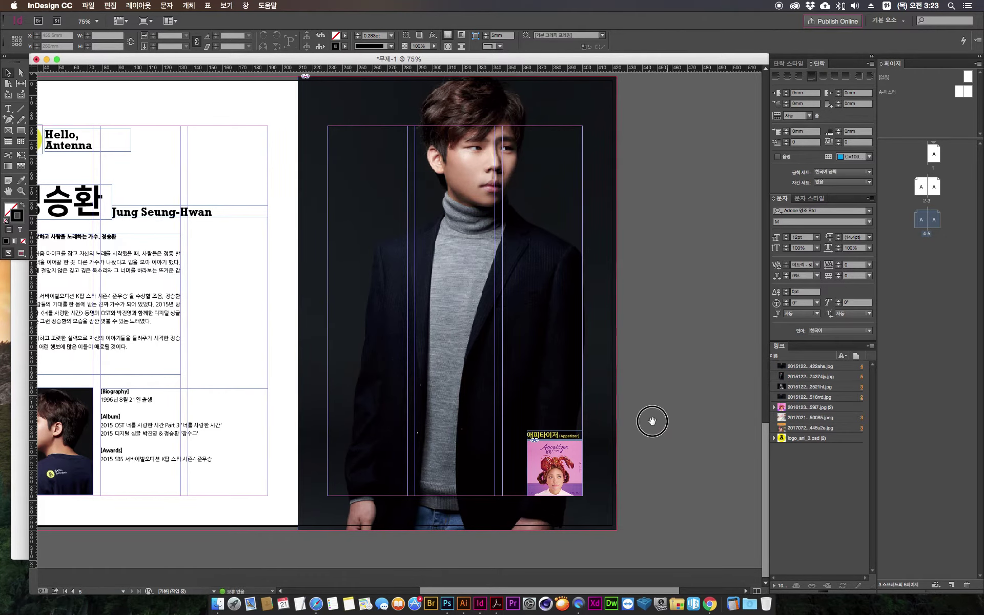
scroll(659, 440, "right", 5)
scroll(524, 427, "up", 3)
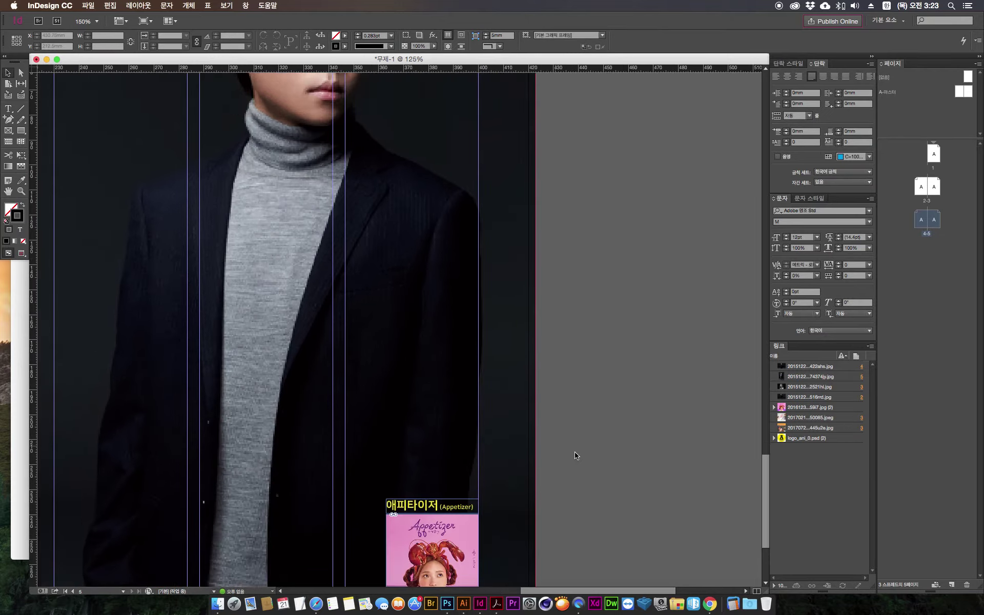
scroll(575, 417, "down", 5)
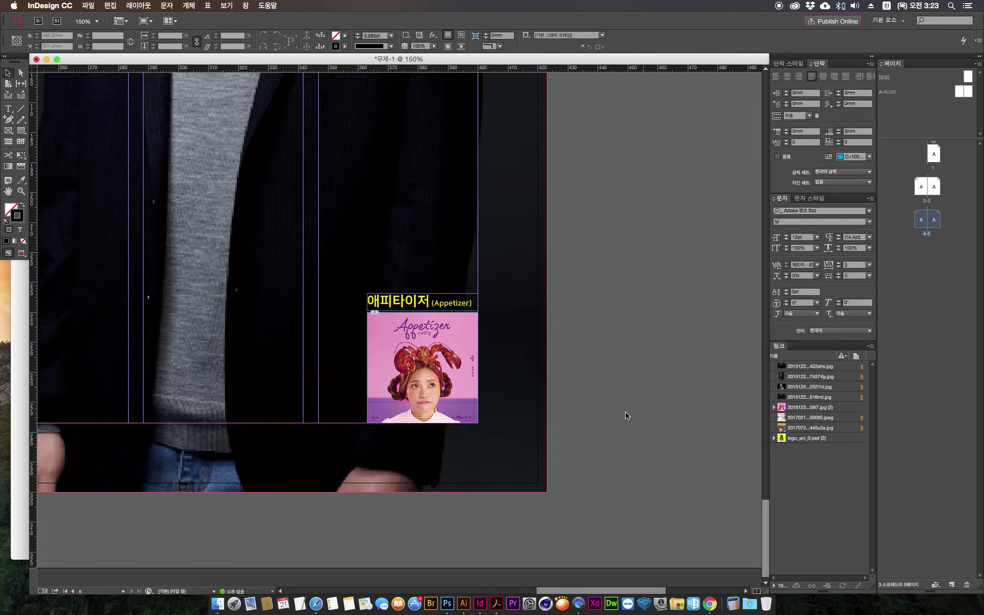
key("super+Tab")
key("super+Tab")
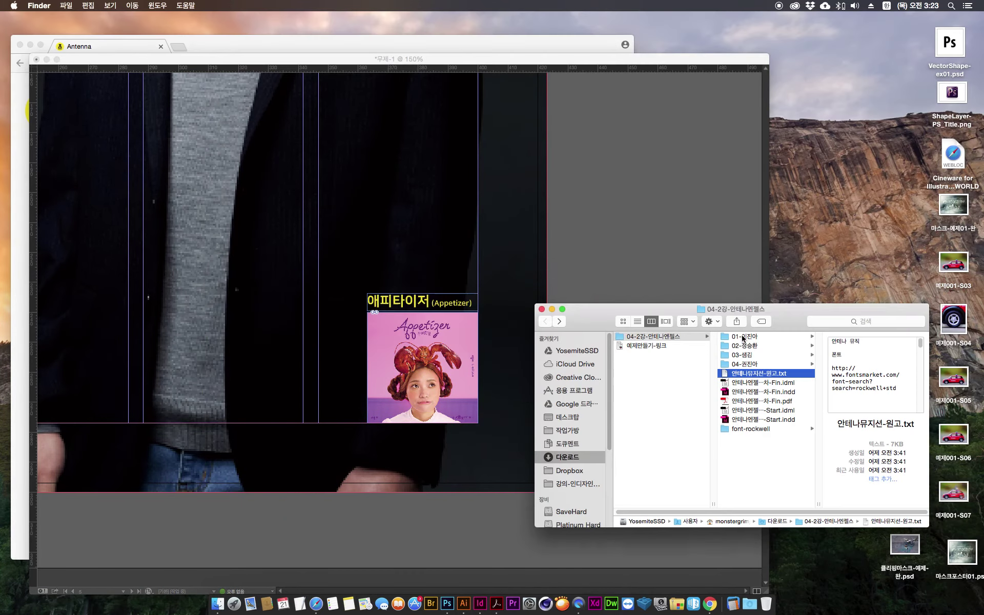
left_click(749, 346)
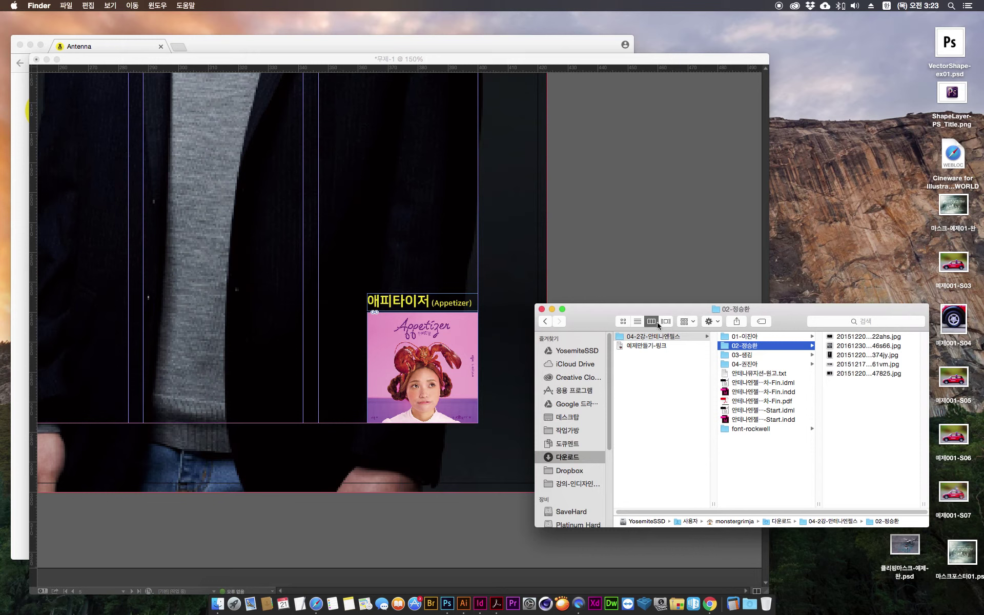
left_click(624, 321)
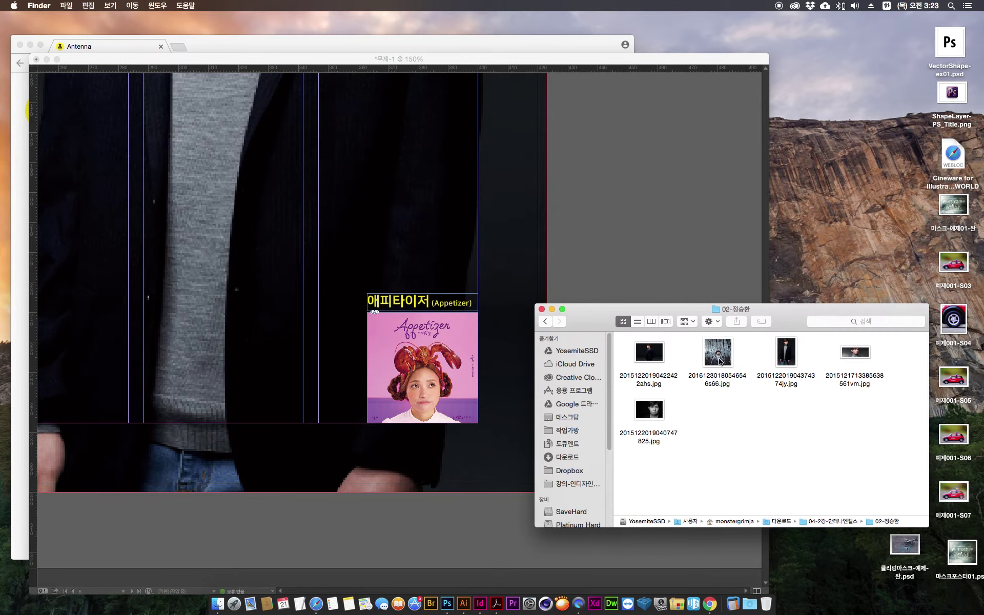
left_click(719, 360)
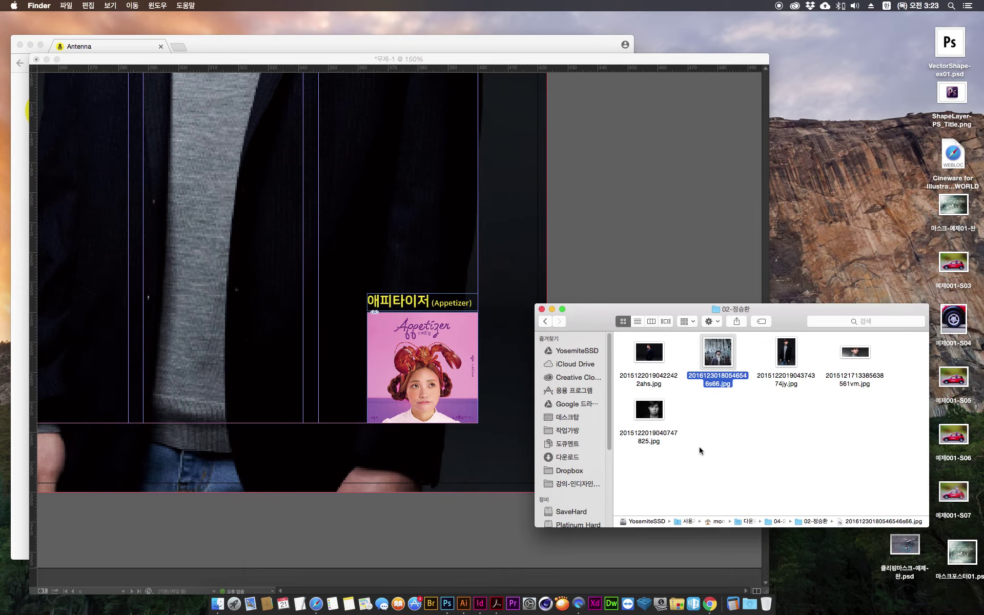
key("space")
key("space")
left_click_drag(716, 385, 422, 371)
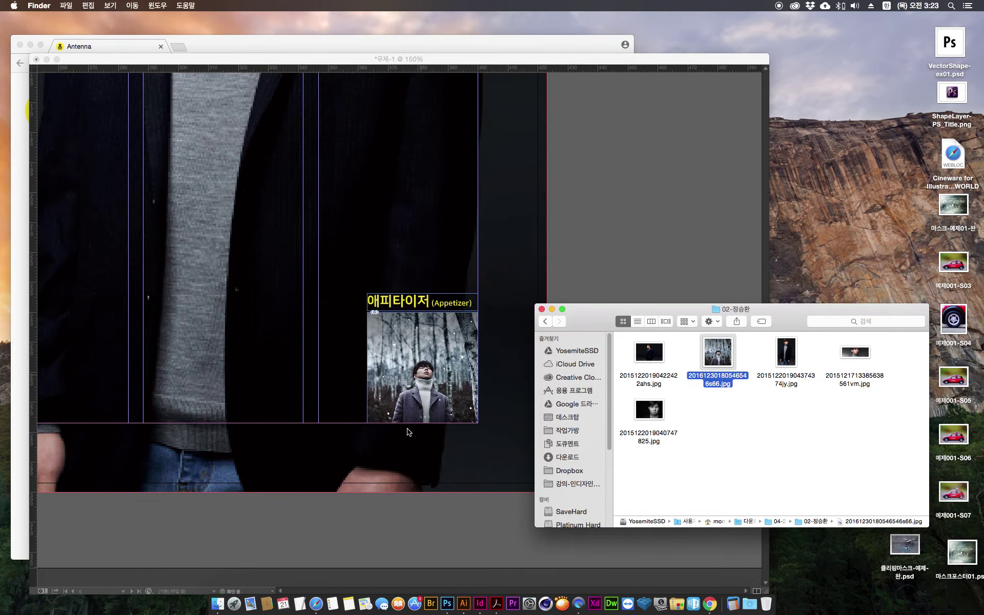
Step: Replace the album title above the new cover with "목소리" and leave text editing
left_click(421, 299)
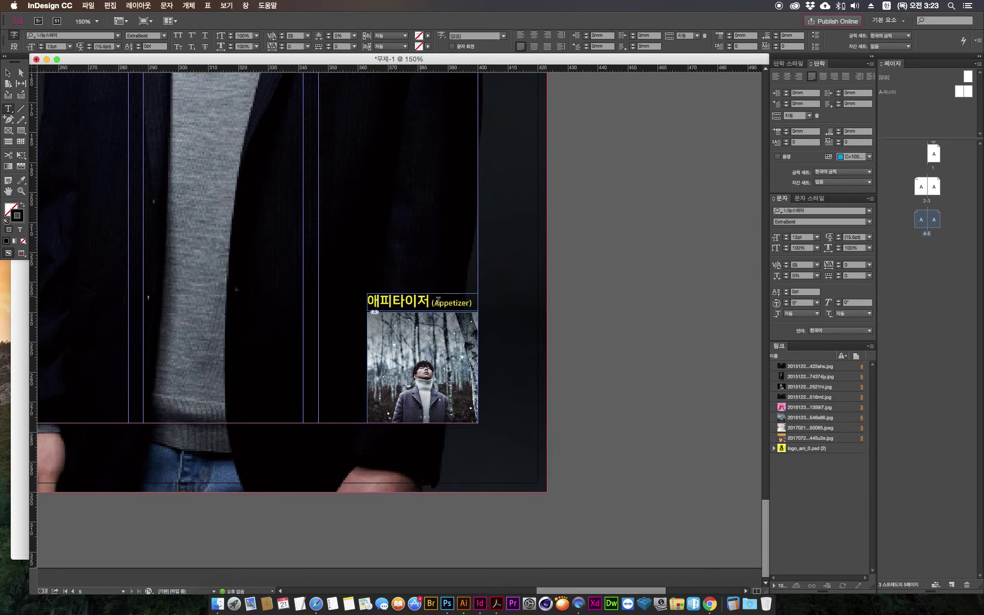
left_click_drag(430, 302, 512, 318)
key("BackSpace")
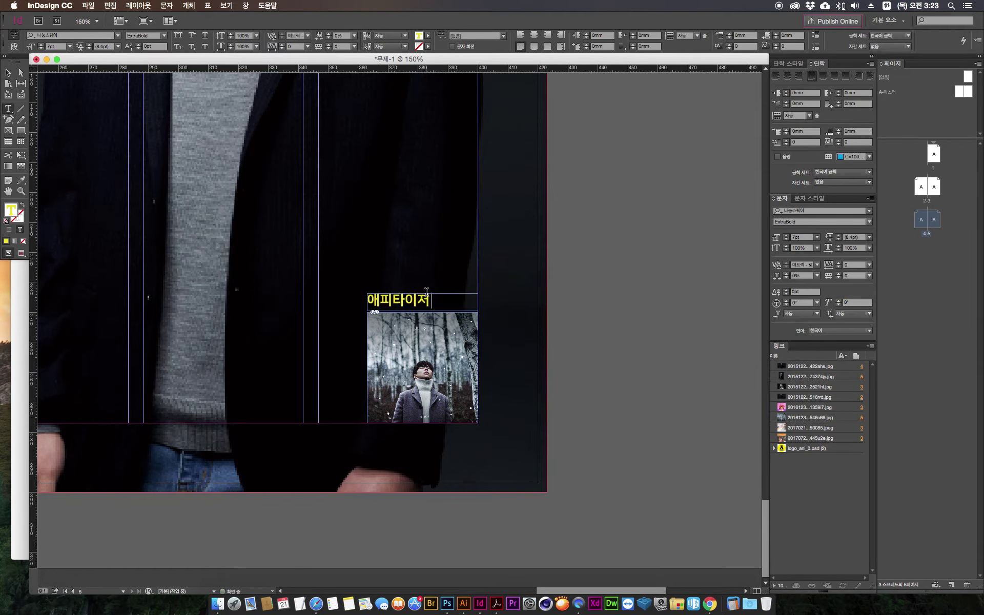
left_click_drag(430, 302, 320, 289)
type("목")
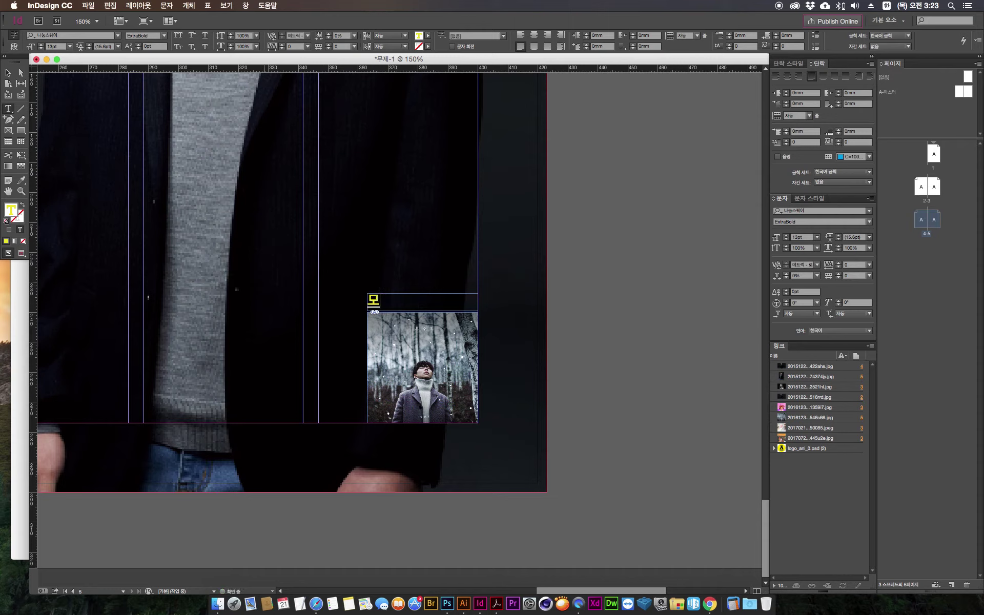
type("소리")
key("Escape")
left_click(618, 457)
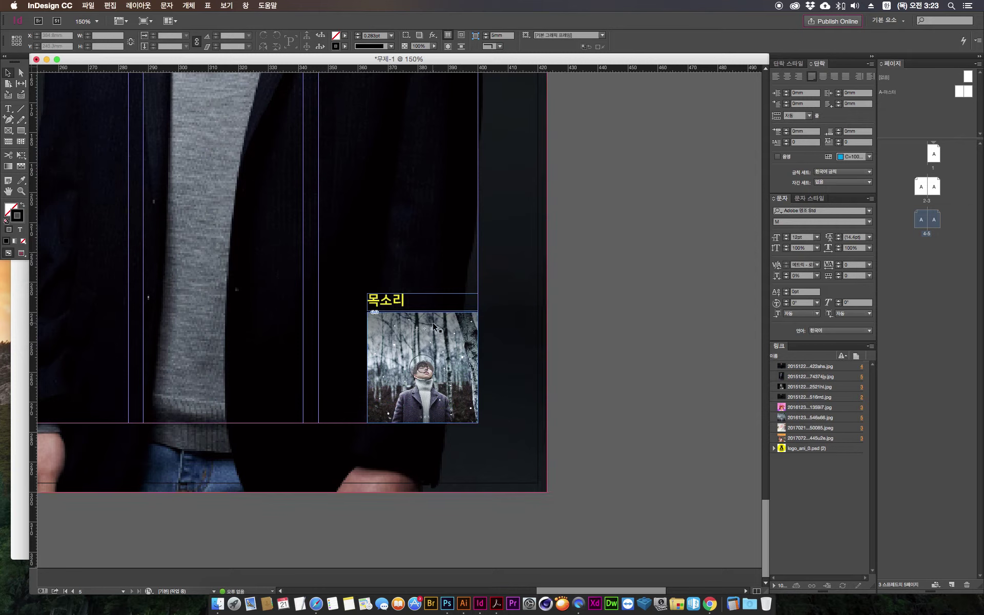
Step: Duplicate the finished 4-5 spread as spread 6-7 and bring page 6's profile photo and text into view
key("super+alt+0")
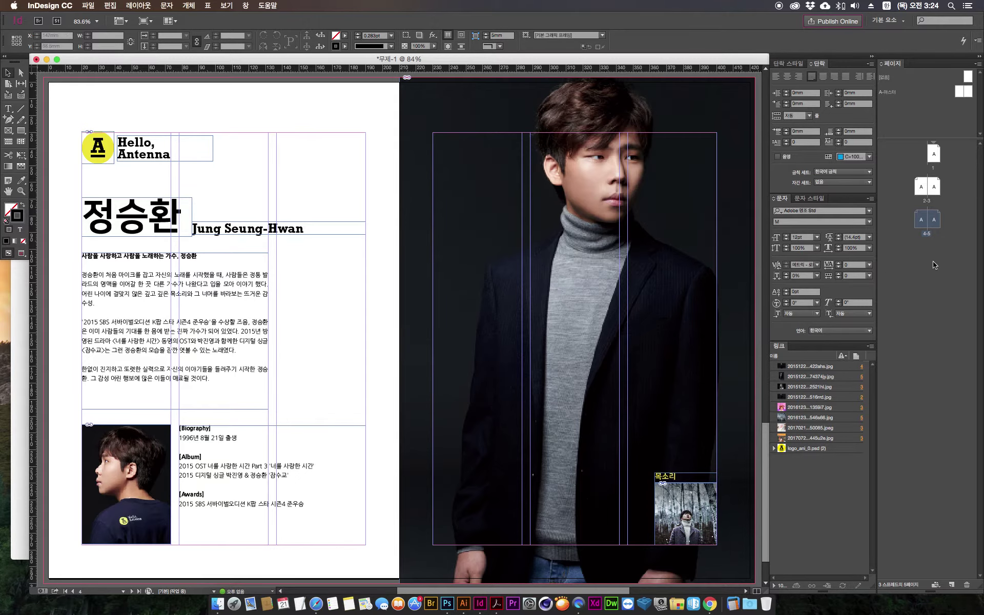
double_click(934, 221)
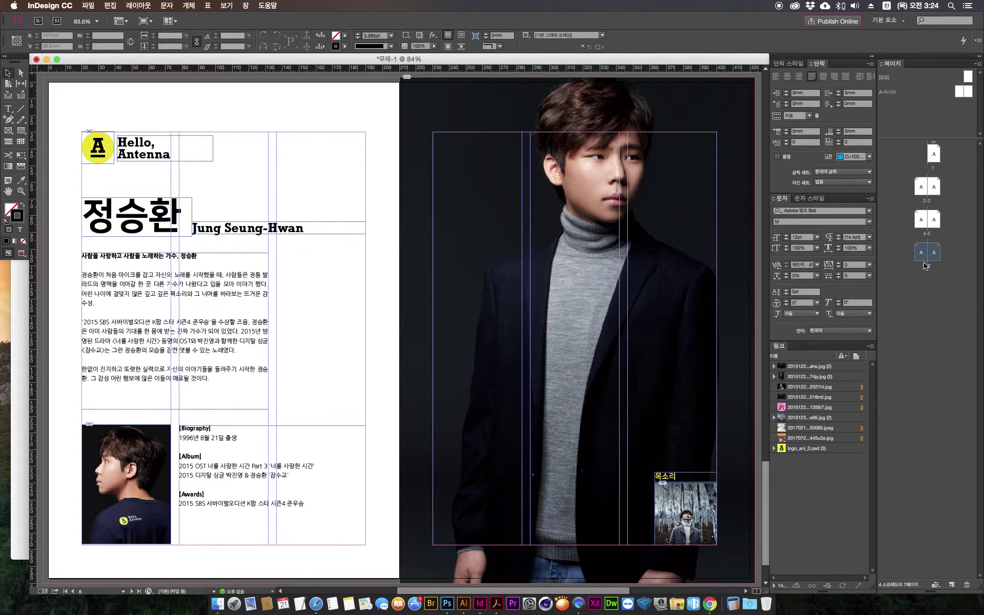
left_click(577, 330)
key("super+minus")
key("super+minus")
key("super+minus")
key("super+minus")
key("super+minus")
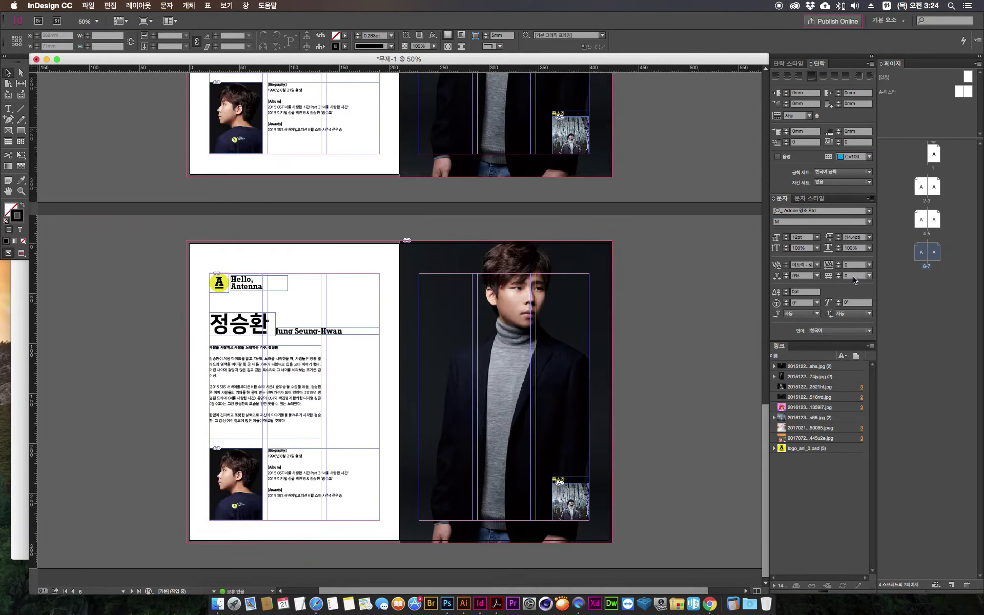
left_click_drag(367, 317, 360, 211)
key("super+1")
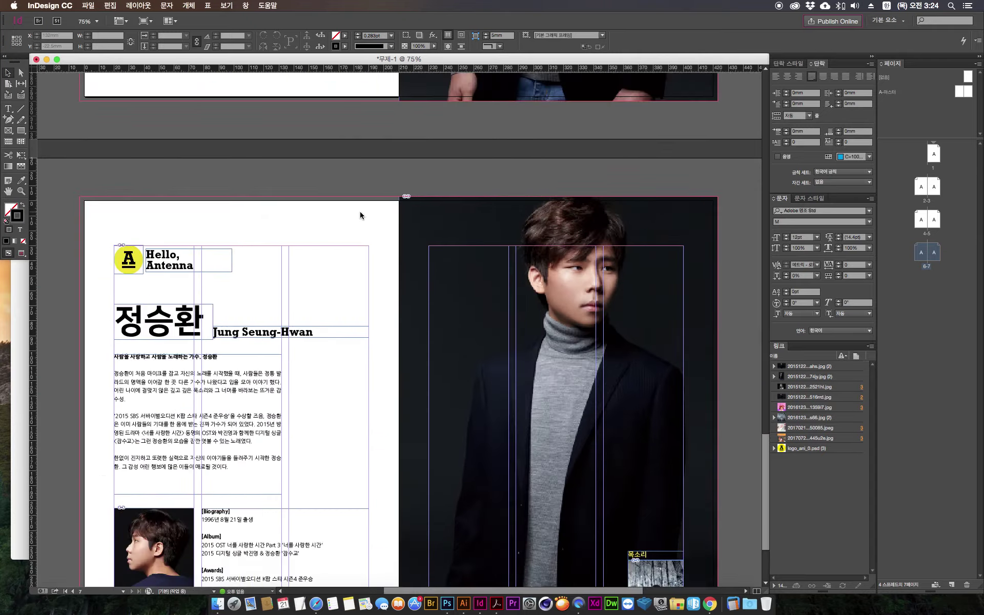
left_click_drag(367, 518, 468, 345)
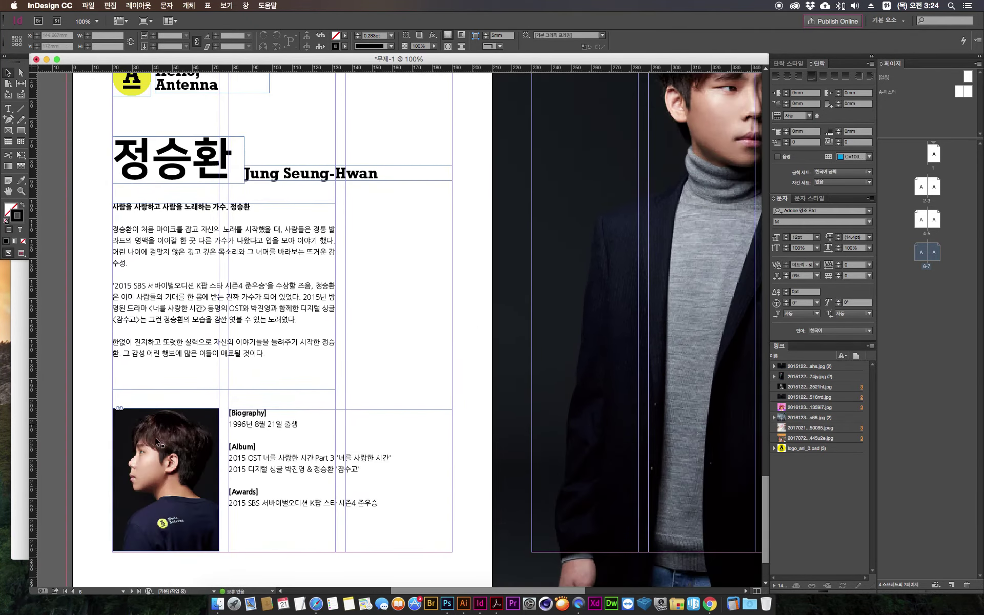
left_click(217, 603)
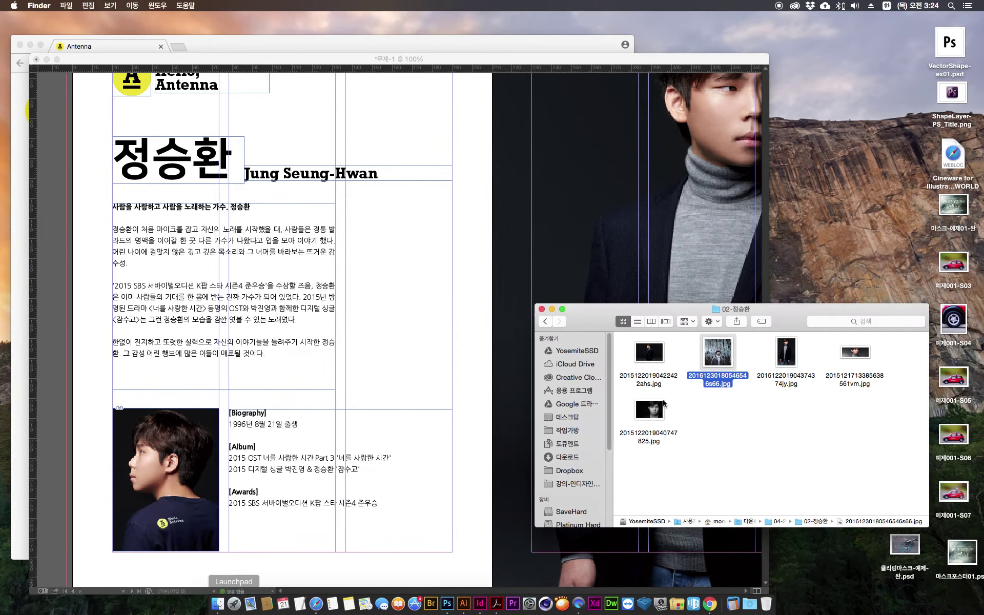
left_click(546, 322)
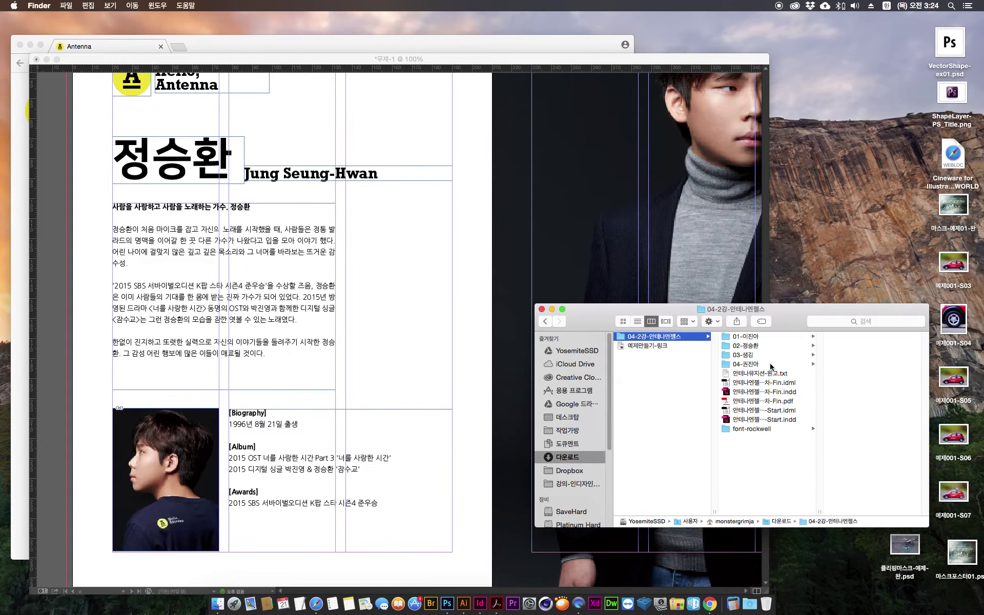
left_click(742, 355)
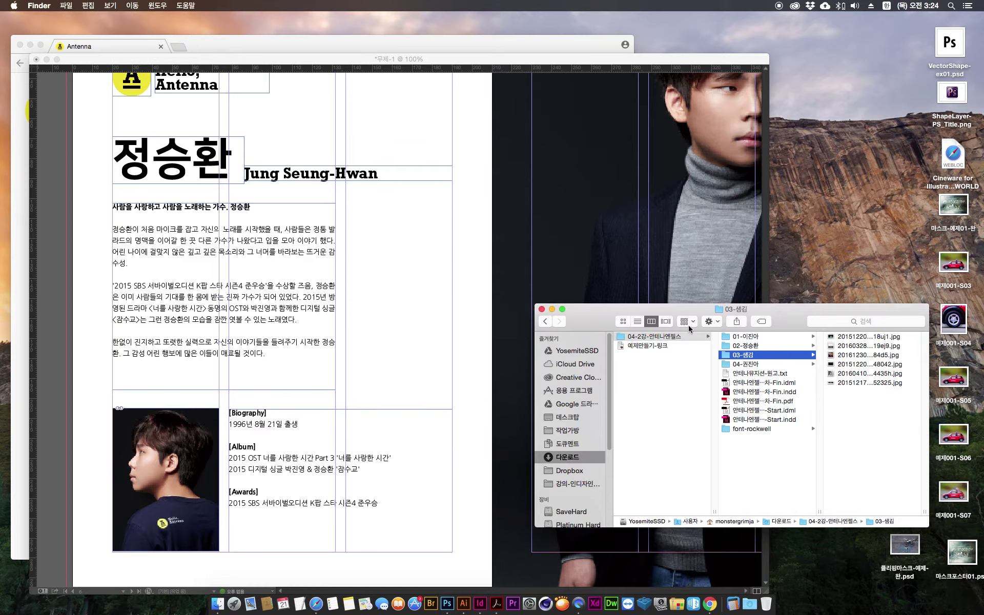
left_click(623, 321)
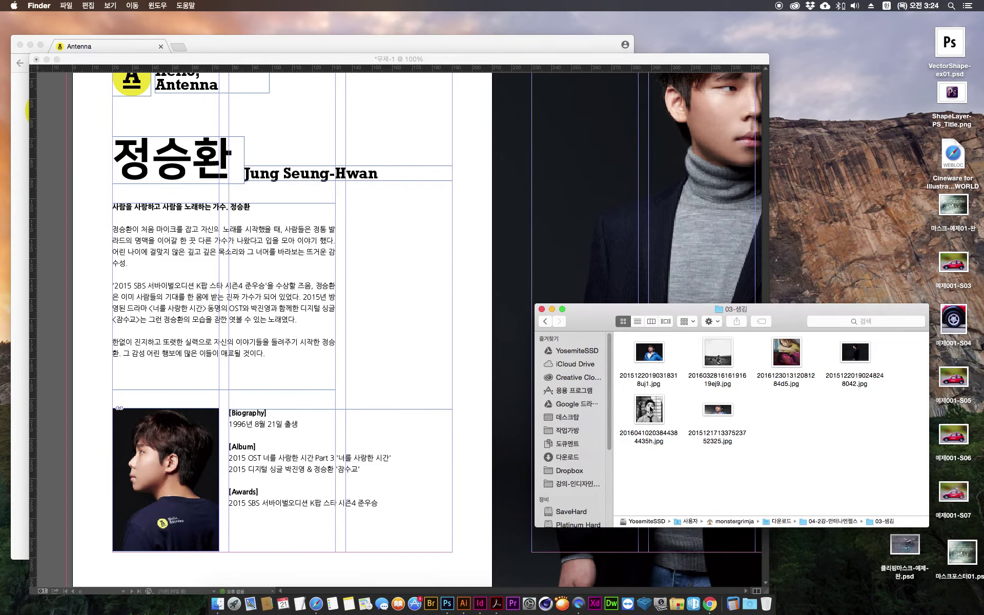
left_click(655, 425)
key("space")
key("space")
left_click(728, 360)
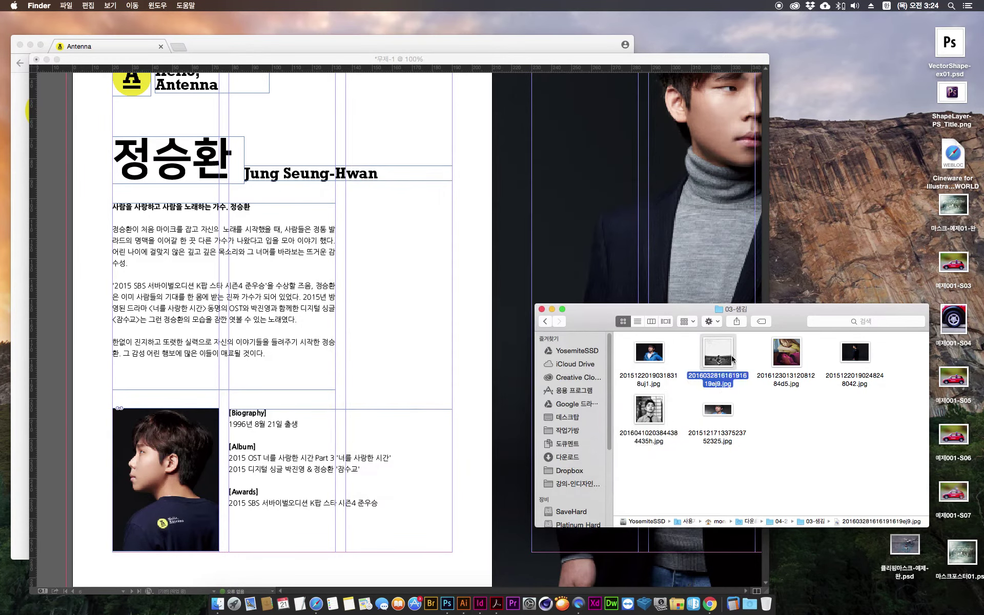
key("space")
key("space")
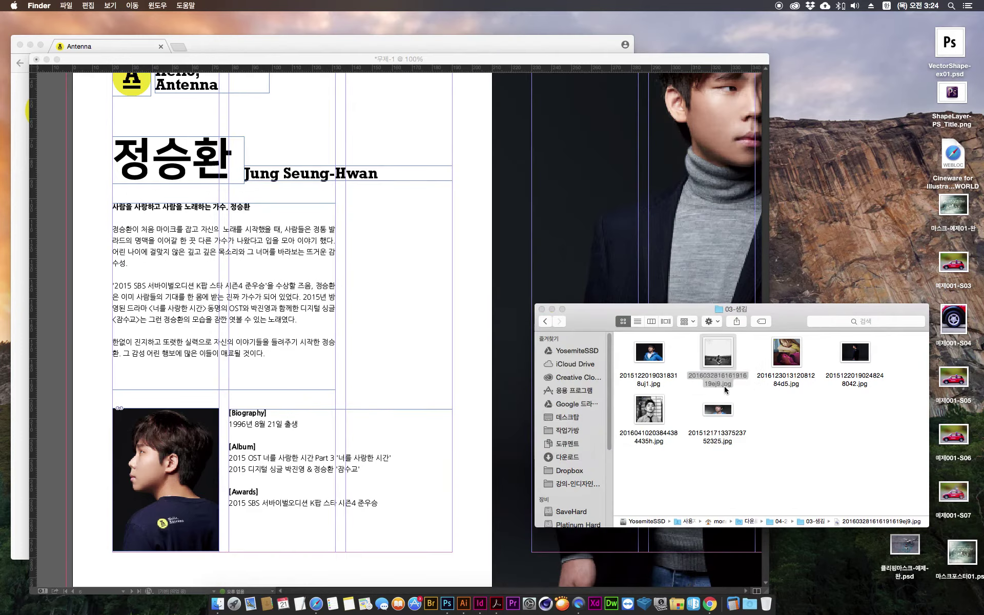
Step: Replace page 6's small profile photo with 20151220190248248042.jpg from Finder and shift it slightly upward within its frame
left_click(169, 481)
left_click(166, 479)
left_click(101, 374)
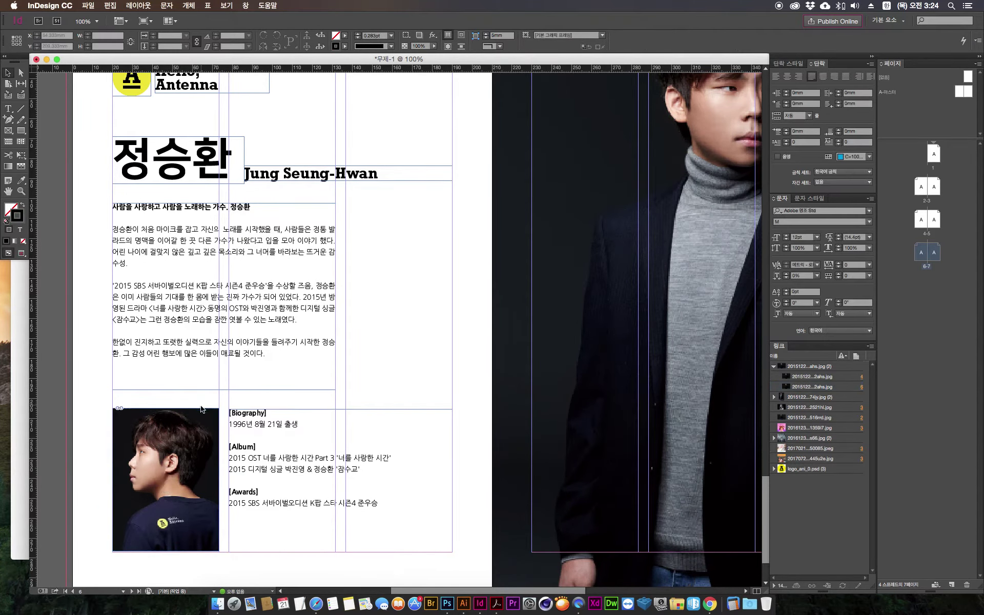
key("super+Tab")
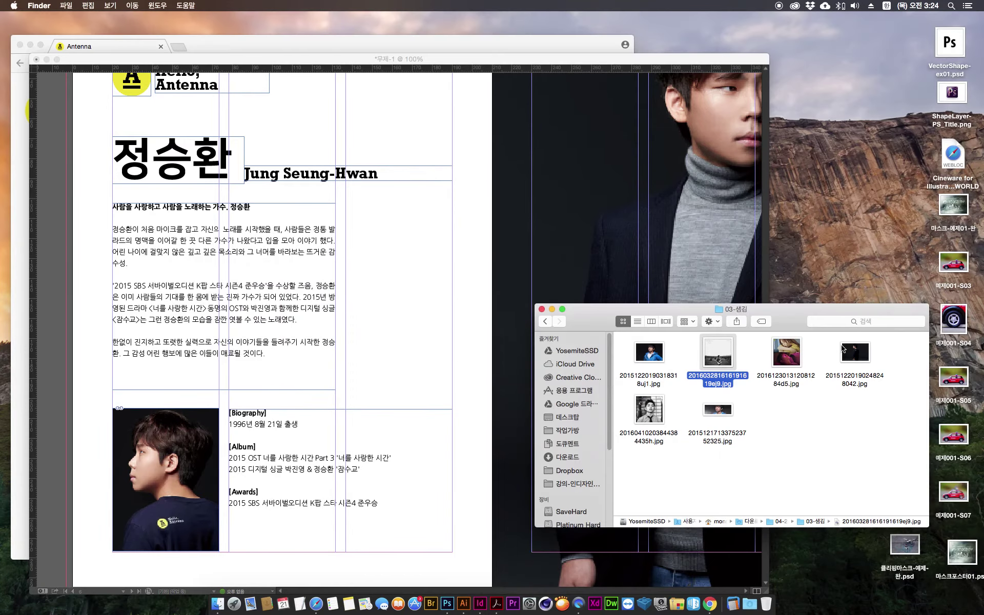
left_click(844, 377)
key("space")
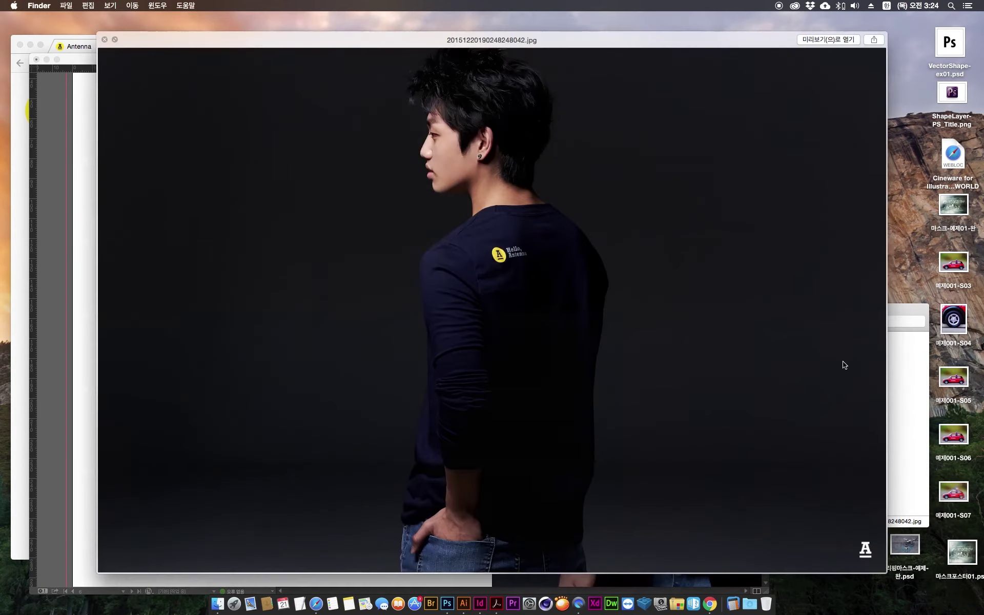
key("space")
left_click_drag(853, 348, 167, 496)
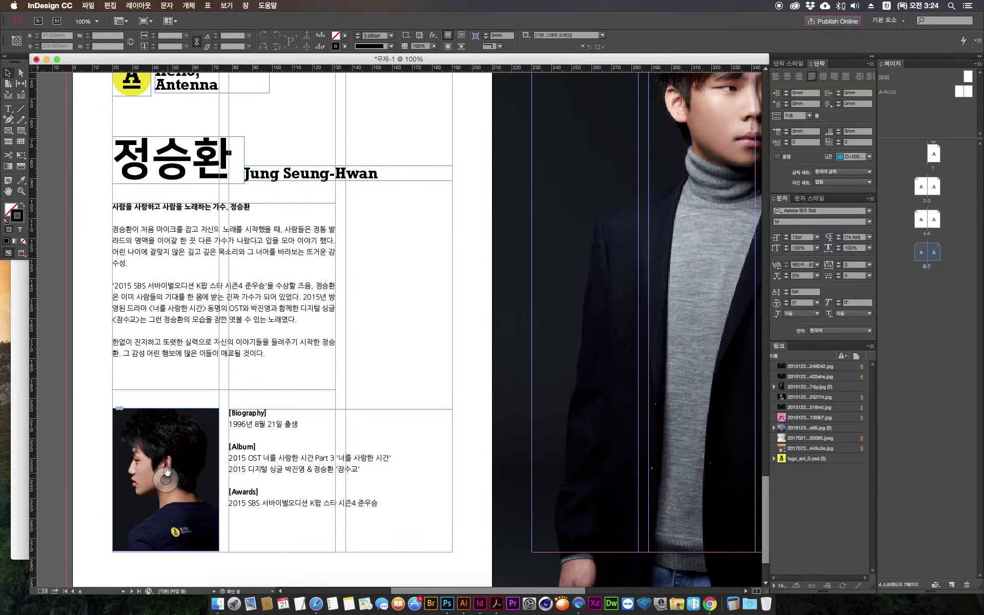
left_click_drag(167, 480, 165, 473)
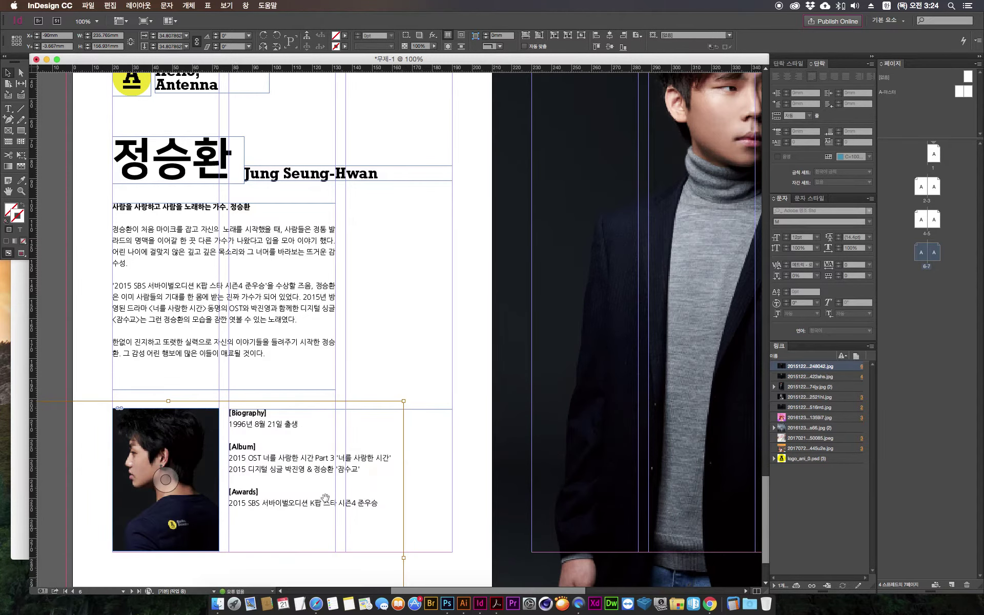
left_click(479, 534)
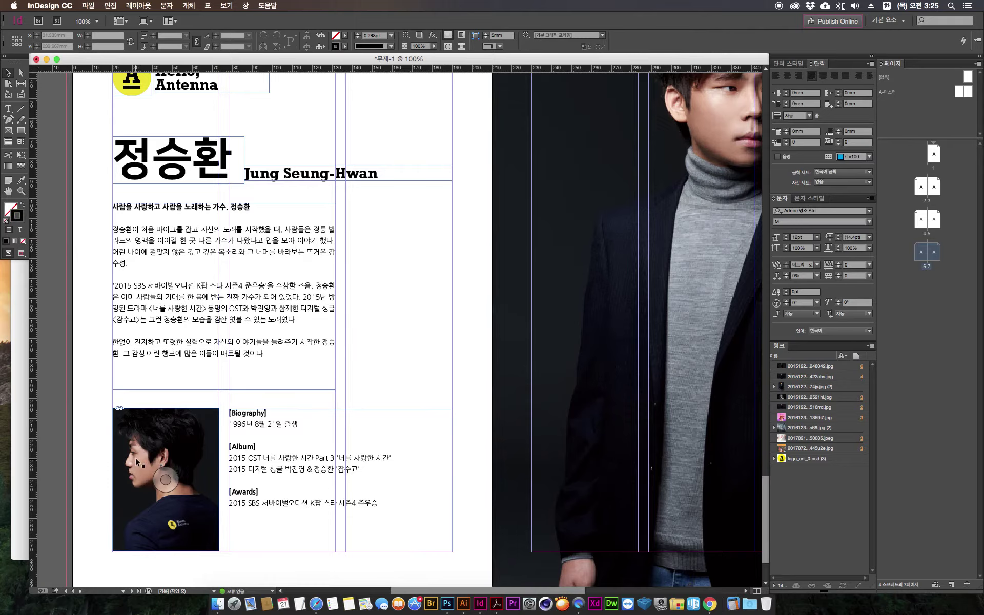
Step: Switch to Chrome, return to the Antenna artists overview and open Sam Kim's artist page
left_click_drag(282, 281, 330, 308)
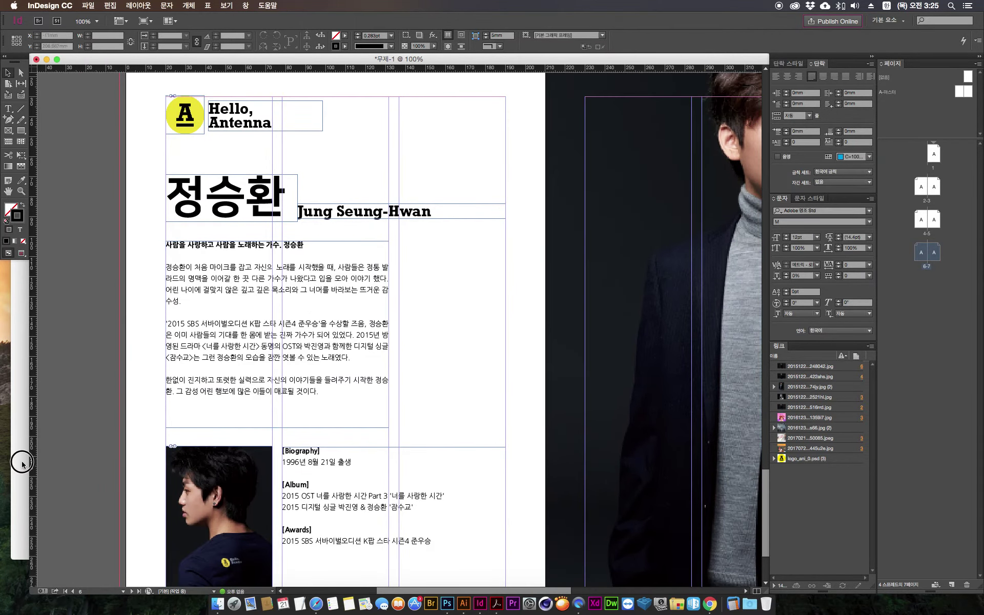
left_click(21, 482)
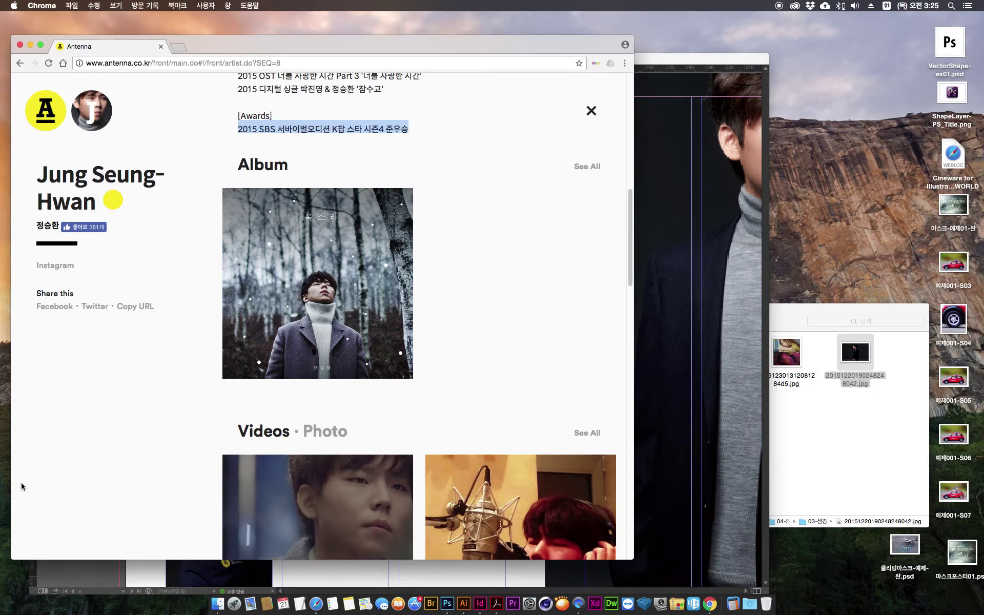
right_click(20, 62)
left_click(20, 62)
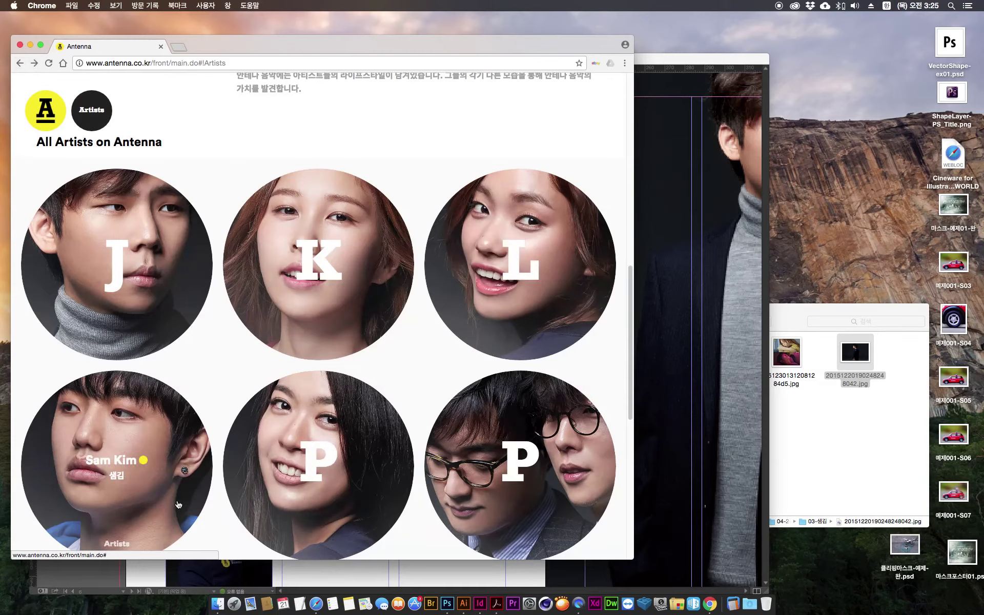
left_click(187, 479)
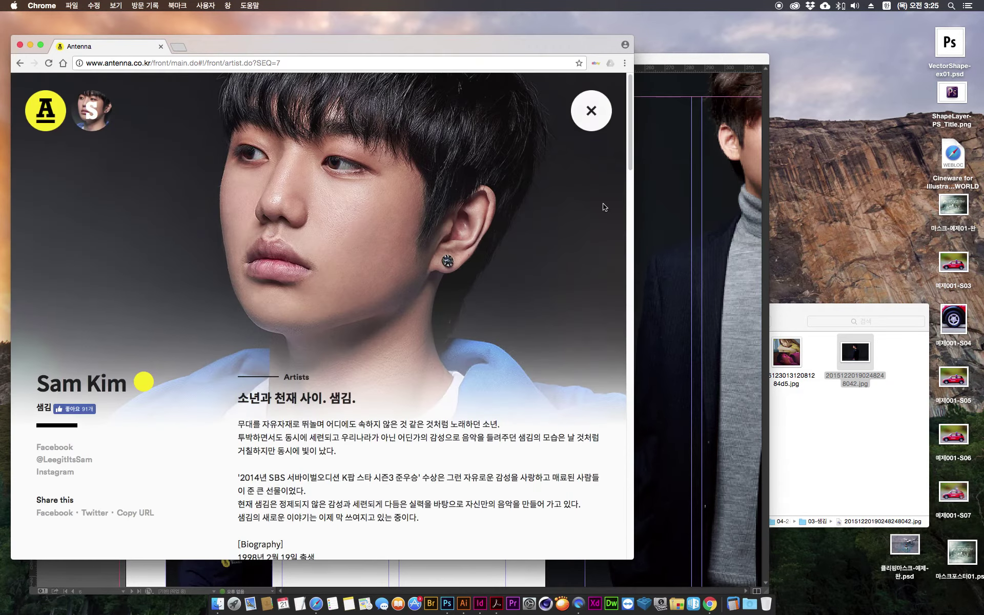
Step: Copy the tagline "소년과 천재 사이. 샘김." from Chrome and paste it over the bold intro line on page 6
left_click_drag(632, 168, 630, 210)
left_click_drag(241, 197, 369, 201)
left_click(308, 263)
left_click_drag(245, 204, 350, 203)
key("super+c")
left_click(680, 276)
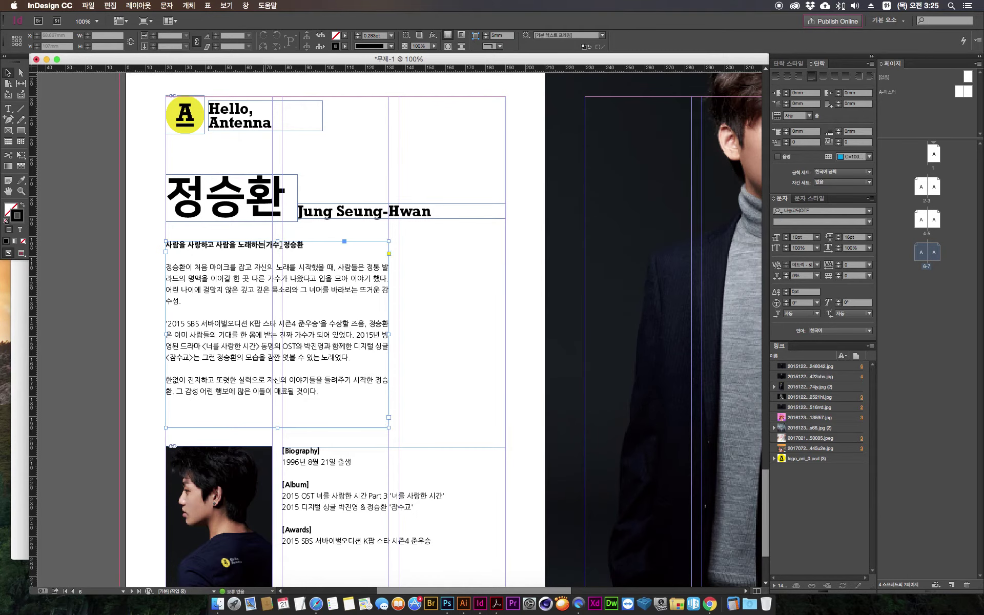
double_click(281, 245)
left_click_drag(305, 247, 170, 246)
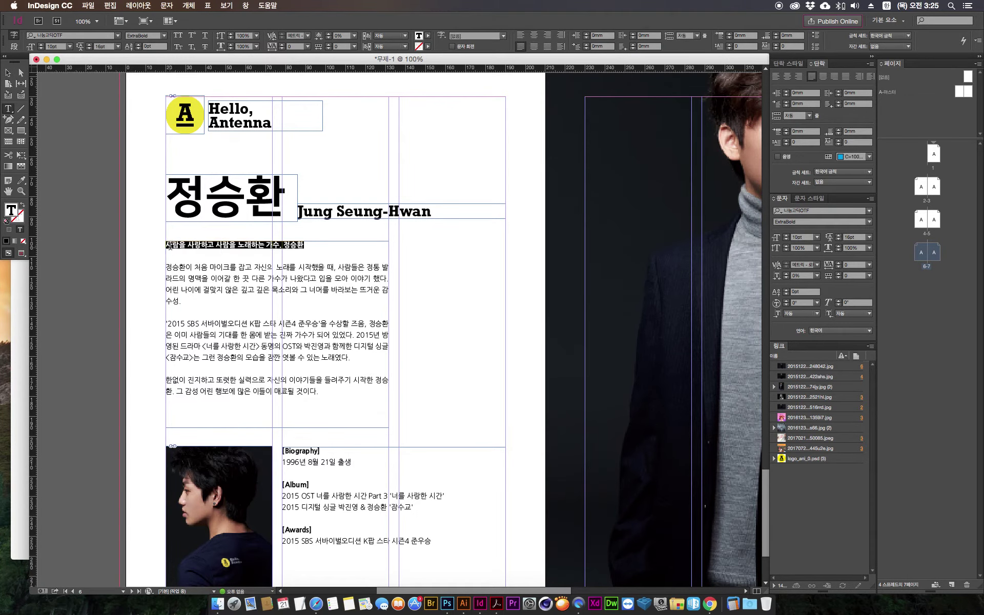
key("super+v")
key("super+equal")
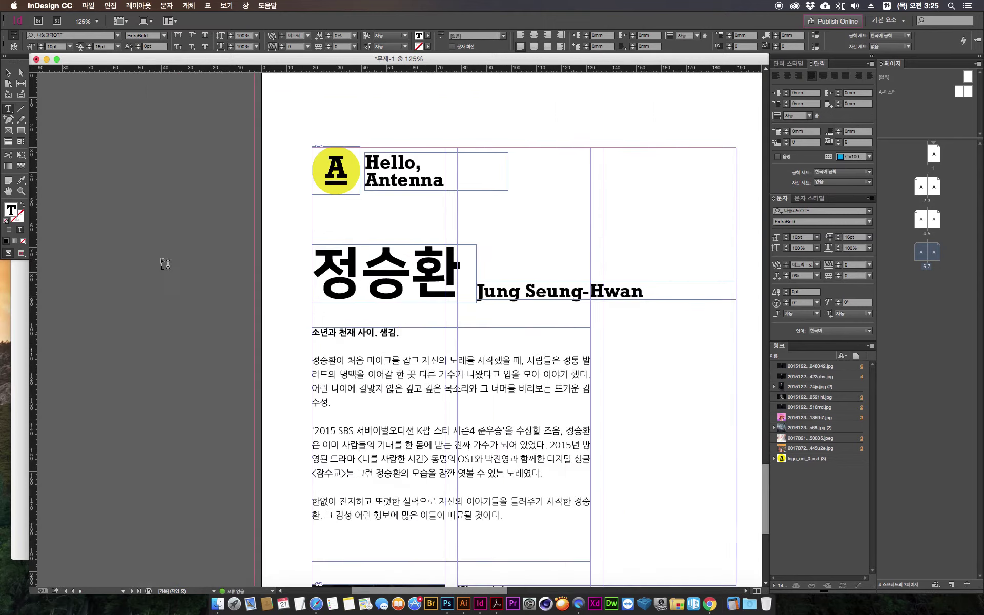
key("Escape")
left_click_drag(362, 428, 363, 321)
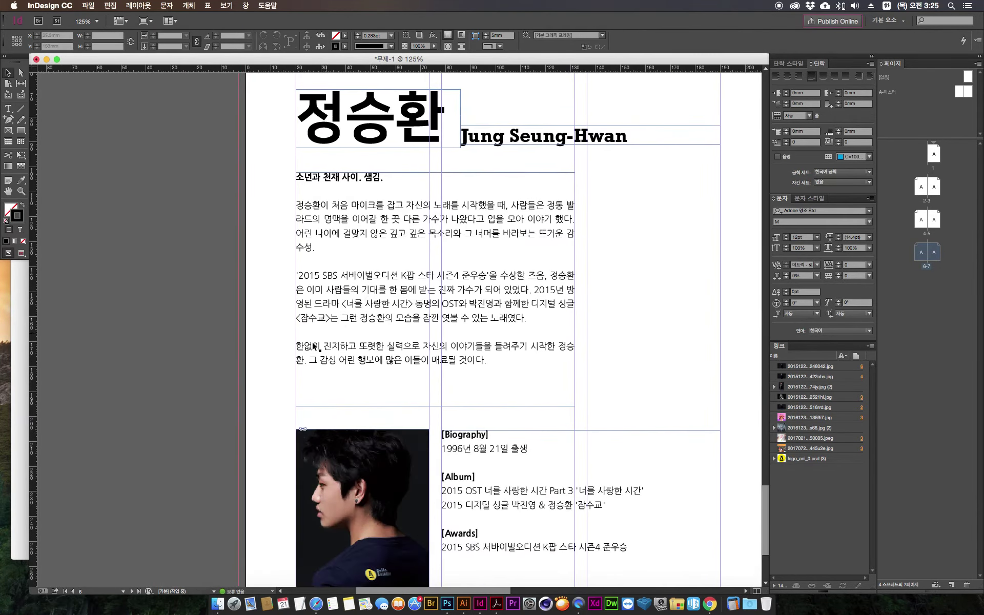
key("super+Tab")
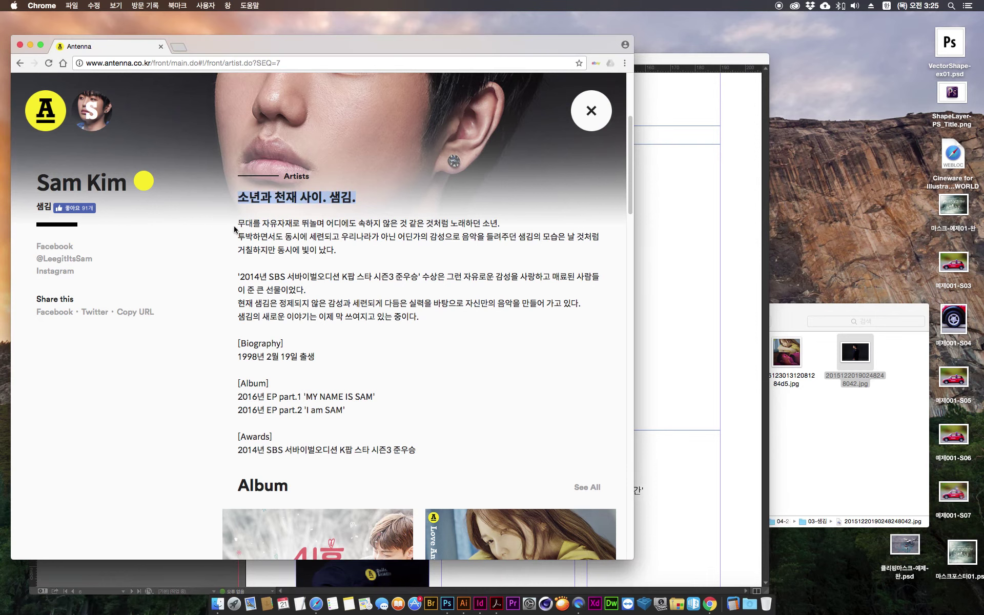
left_click_drag(239, 223, 391, 288)
left_click_drag(420, 318, 423, 321)
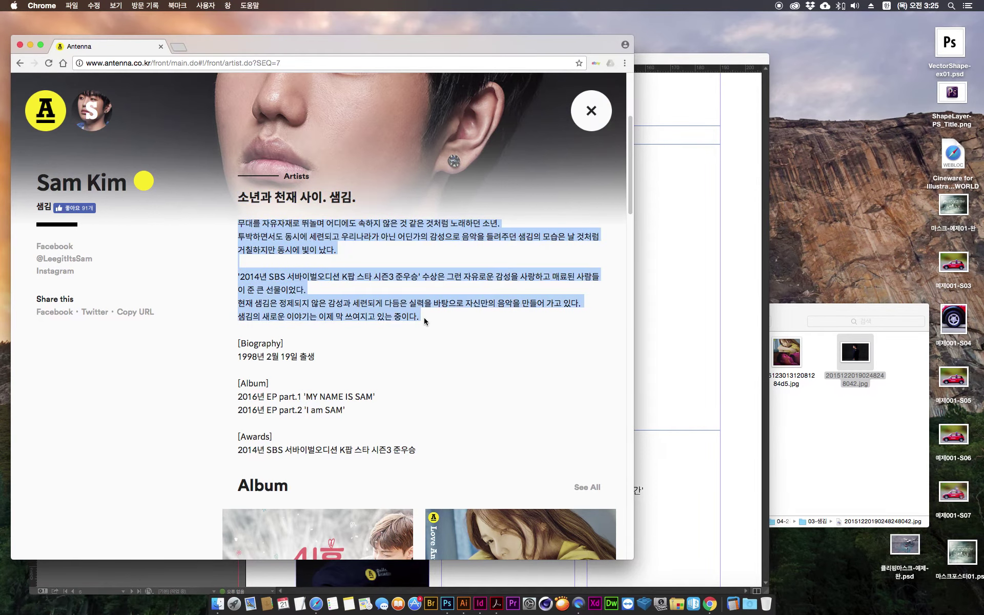
key("super+c")
left_click(689, 321)
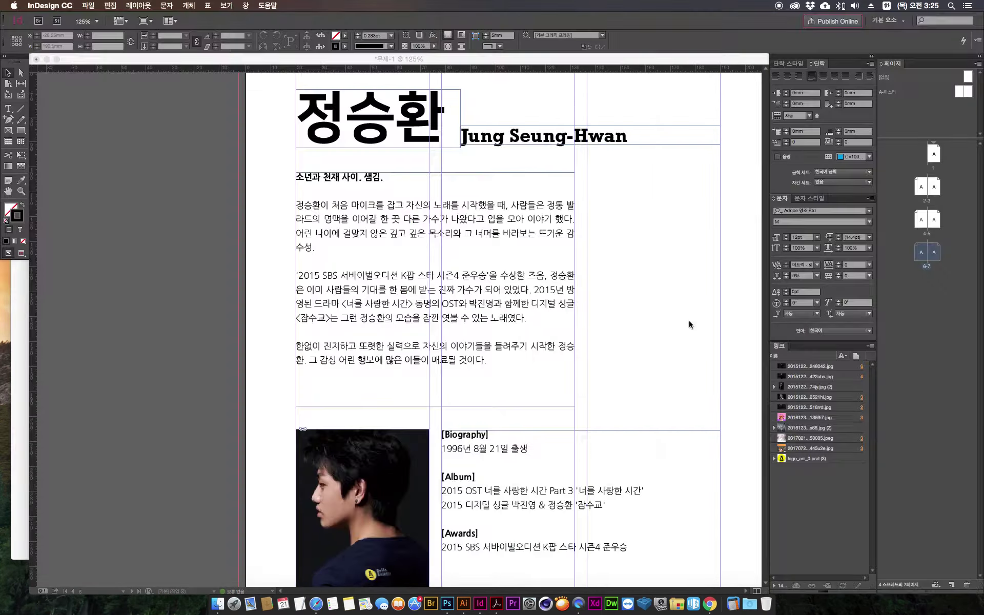
double_click(493, 365)
key("alt+shift+Left")
left_click_drag(331, 292, 277, 215)
key("super+v")
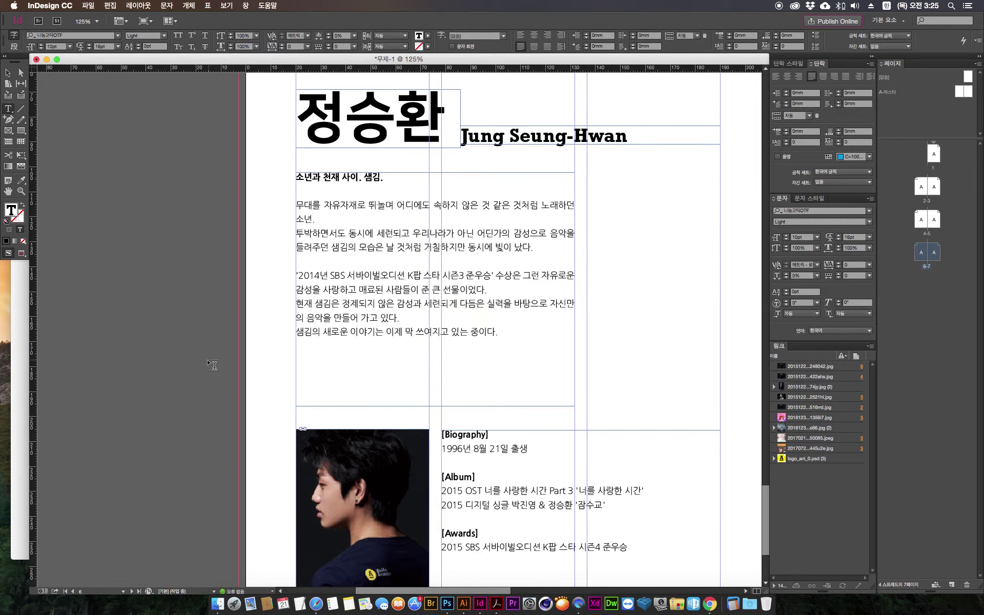
key("Escape")
Step: Copy the birth date line under [Biography] from Sam Kim's Chrome page and paste it over page 6's biography line
left_click_drag(242, 385, 138, 214)
key("super+Tab")
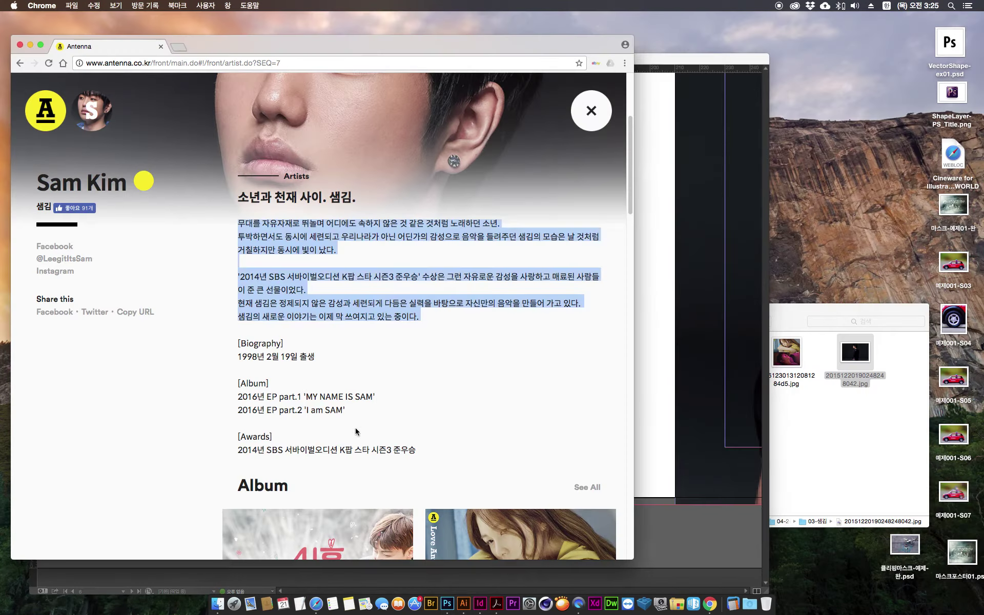
left_click_drag(277, 373, 235, 360)
key("super+Tab")
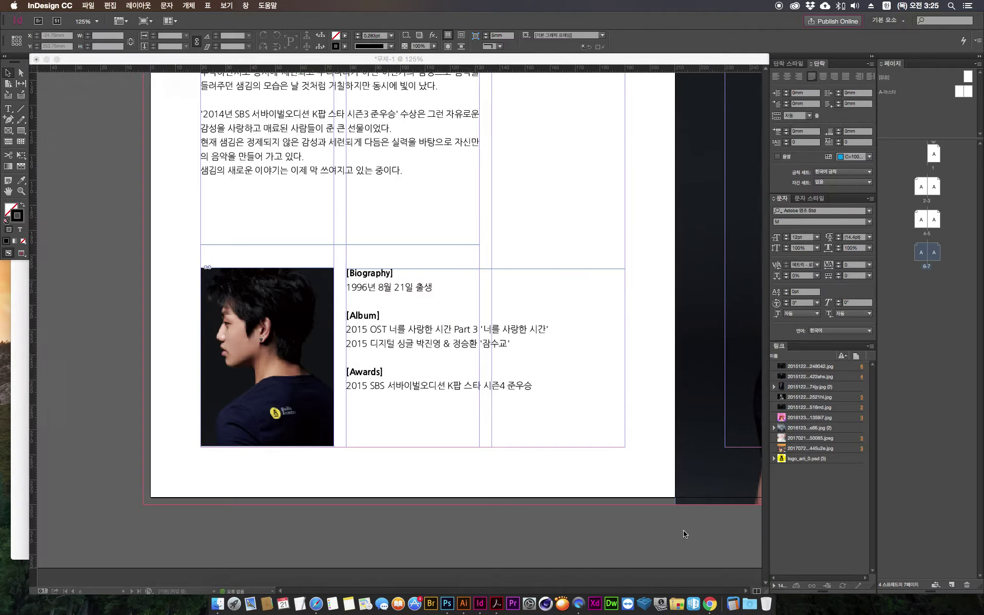
double_click(424, 281)
left_click_drag(424, 282, 340, 281)
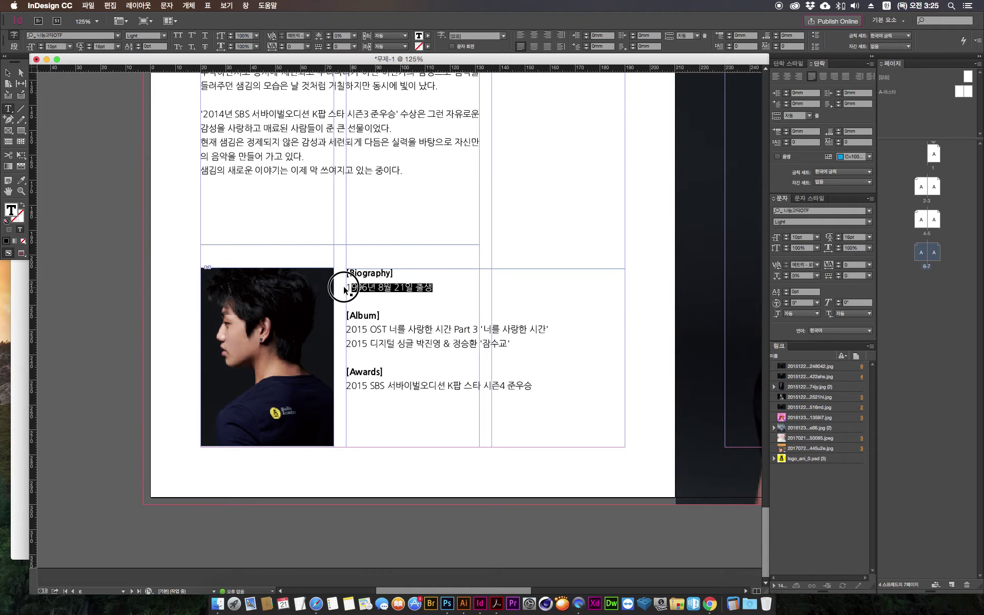
key("super+v")
Step: Replace page 6's [Album] entries with "2016년 EP part.1 'MY NAME IS SAM'" and "2016년 EP part.2 'I am SAM'" copied from Chrome
key("super+Tab")
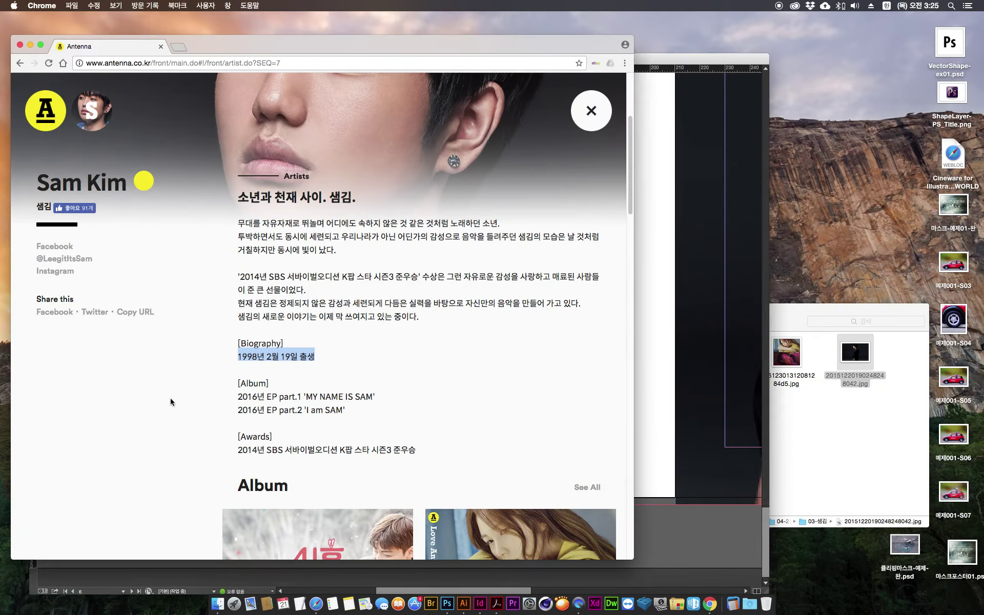
left_click(348, 410)
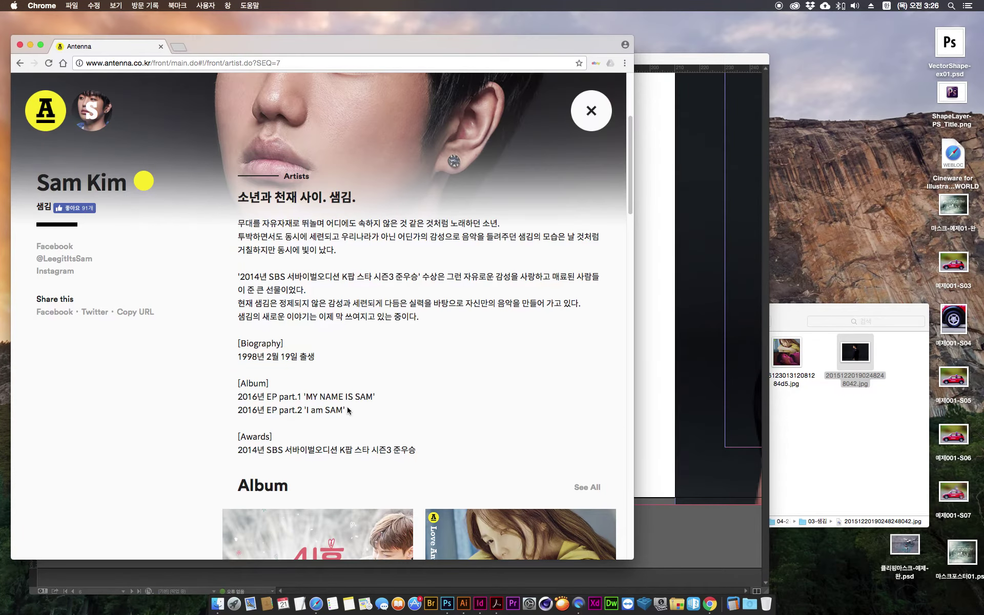
left_click_drag(346, 409, 237, 393)
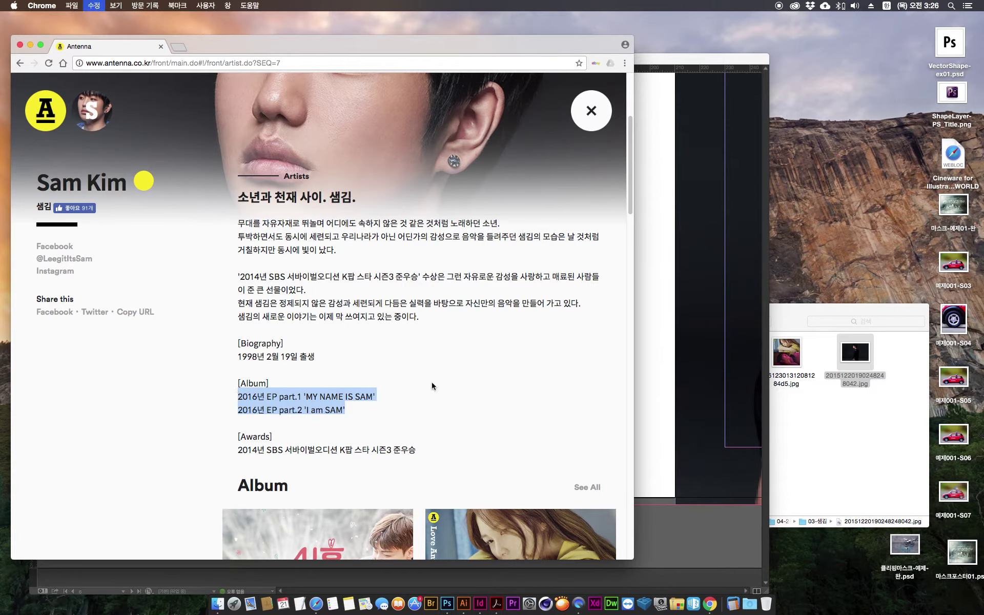
left_click(740, 559)
left_click_drag(513, 349, 332, 340)
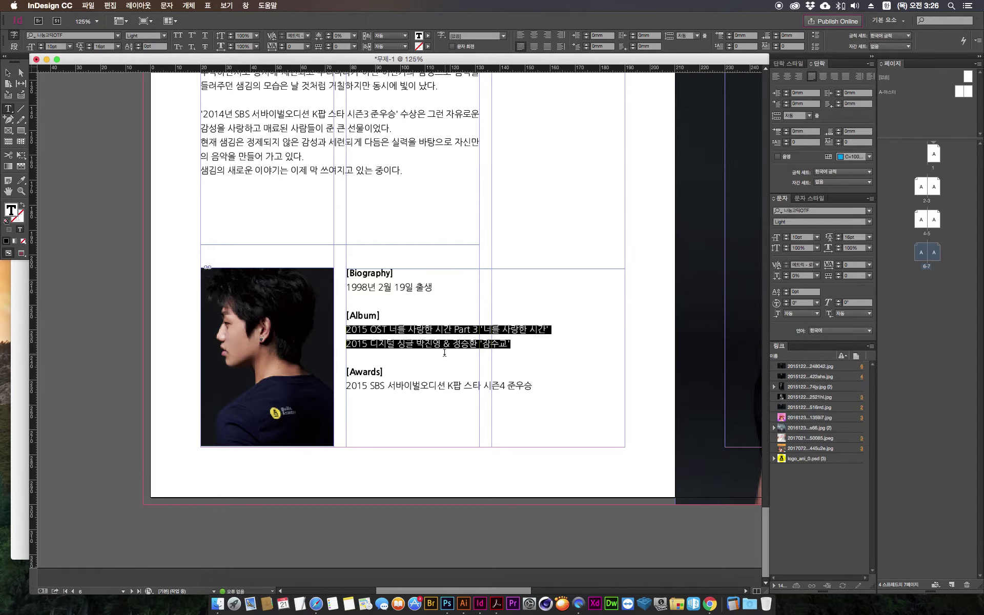
key("super+v")
Step: Replace page 6's [Awards] entry with "2014년 SBS 서바이벌오디션 K팝 스타 시즌3 준우승" copied from Sam Kim's Chrome page
left_click(25, 461)
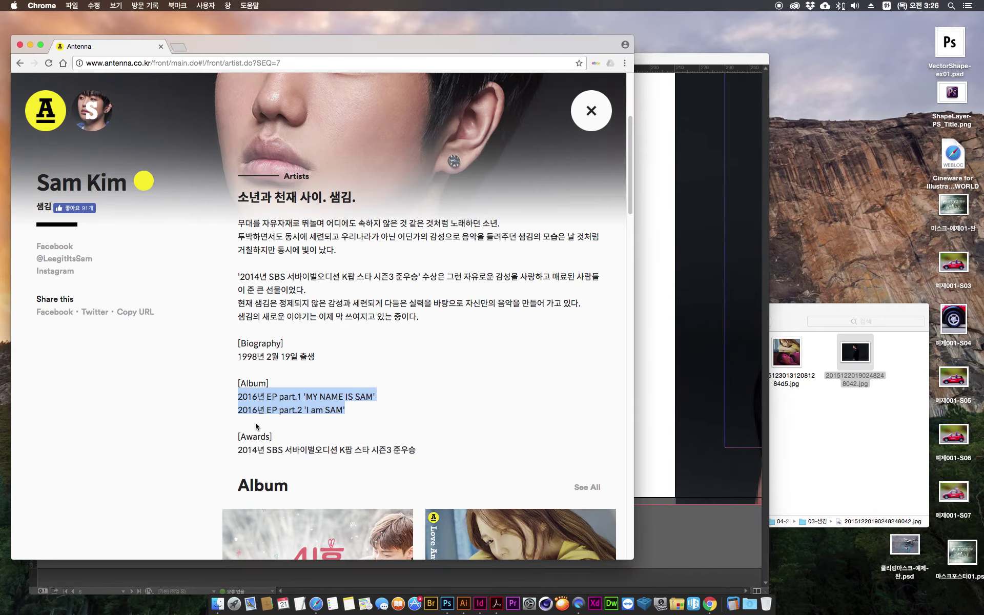
left_click(414, 451)
left_click_drag(416, 453, 228, 456)
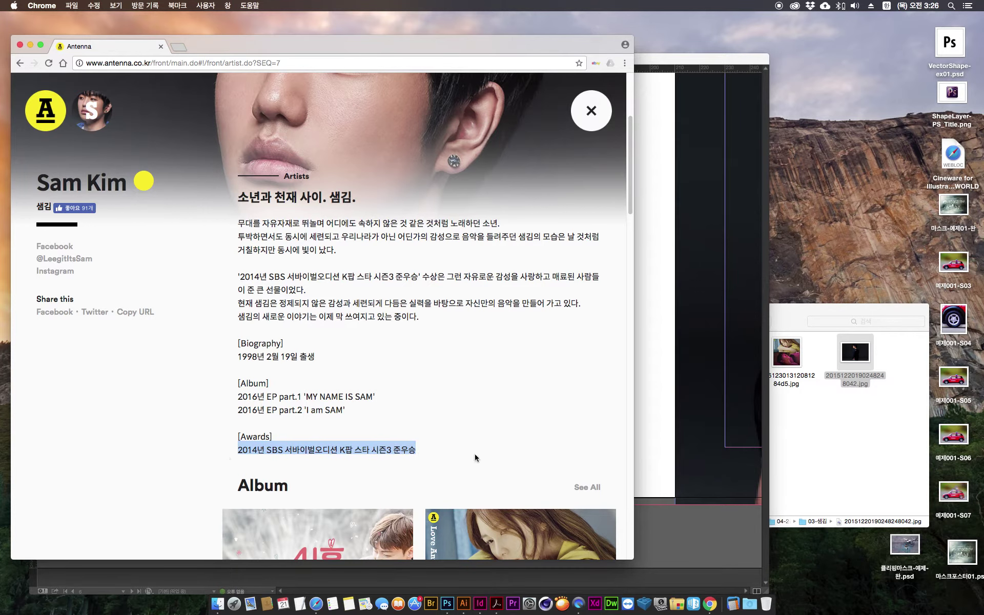
left_click(729, 544)
left_click_drag(537, 391, 348, 387)
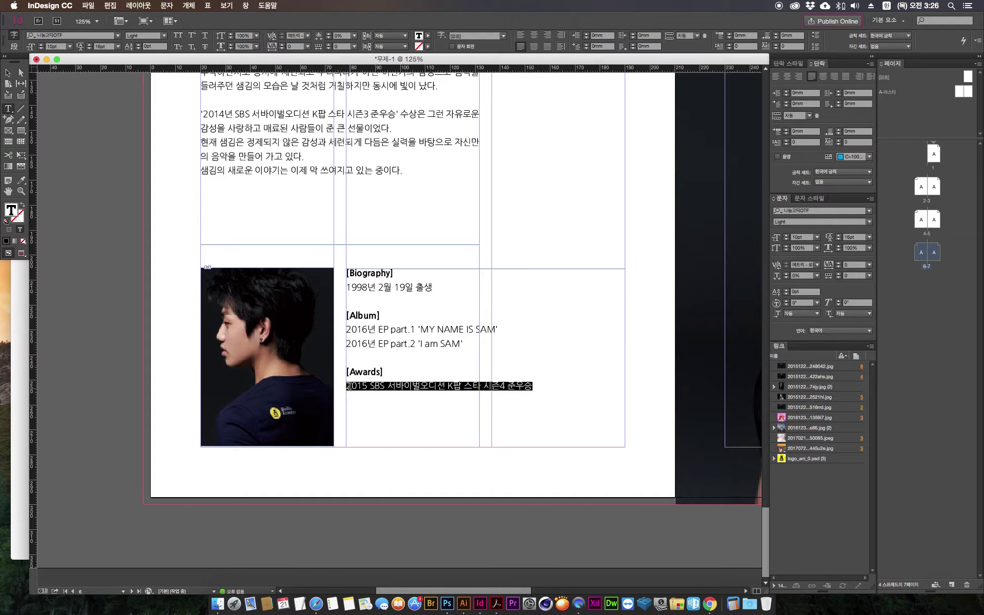
key("super+v")
left_click(341, 504)
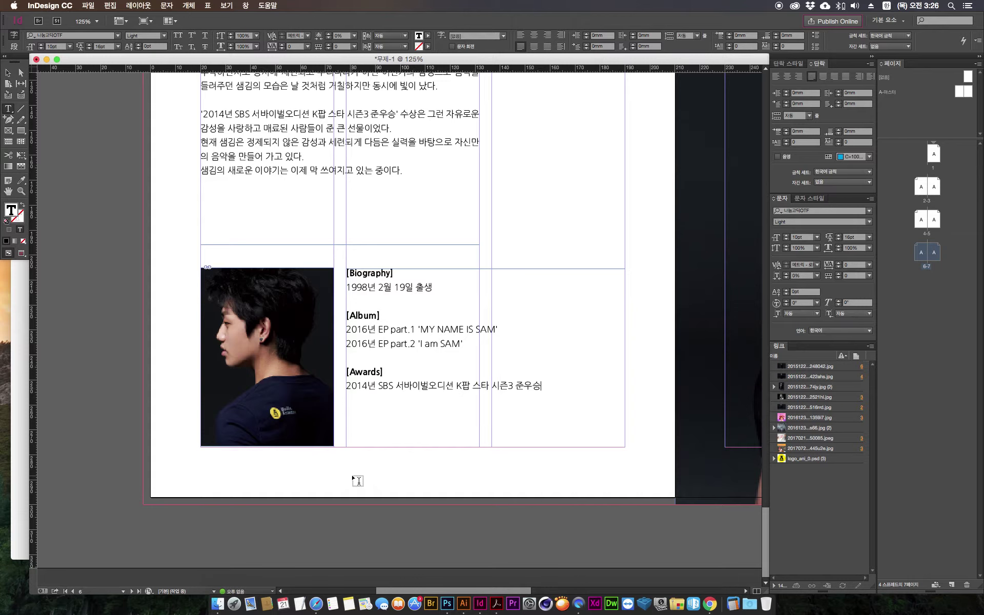
key("Escape")
left_click_drag(176, 316, 120, 301)
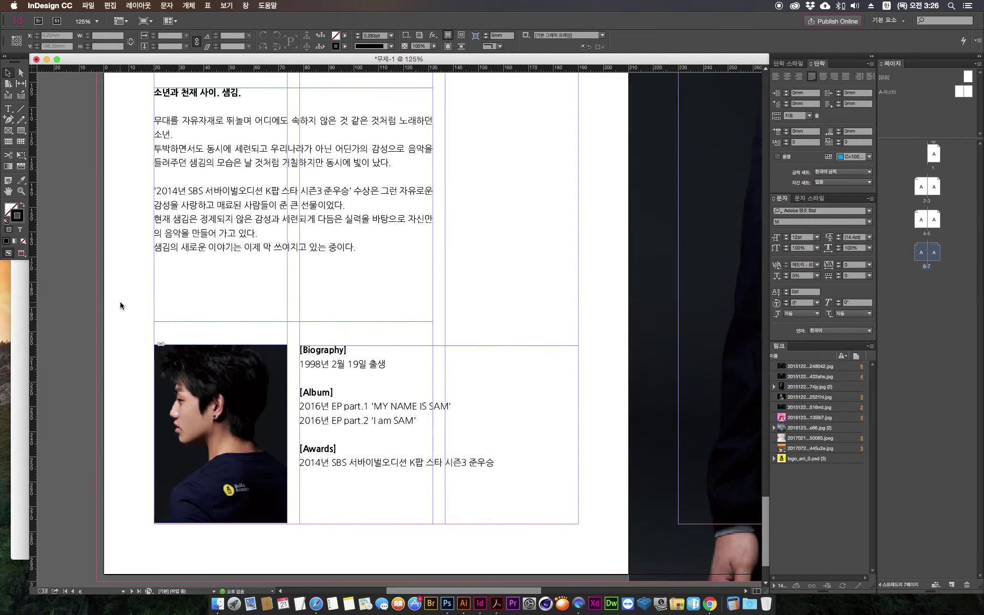
key("super+0")
left_click_drag(495, 341, 296, 355)
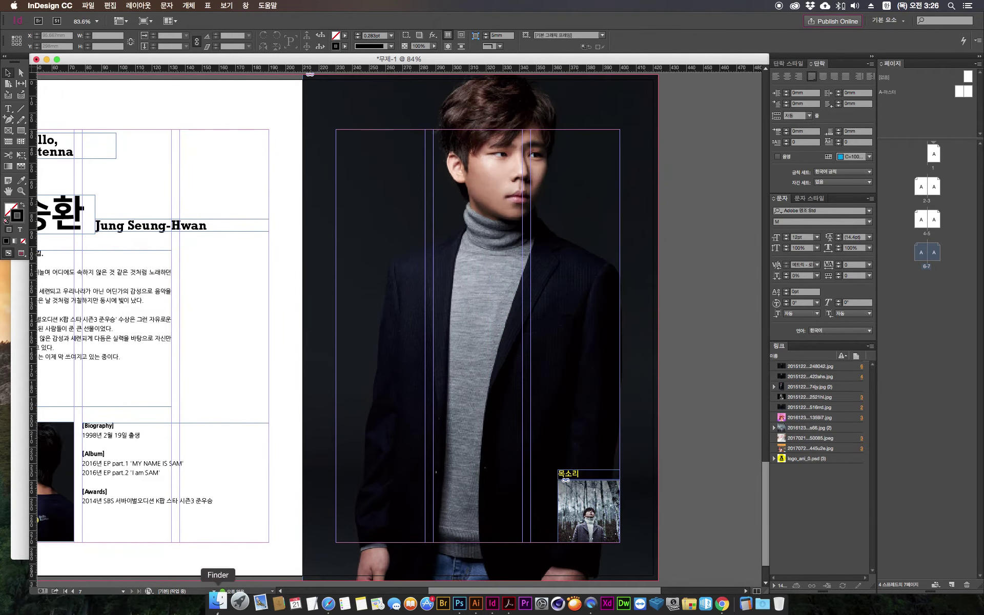
left_click(222, 606)
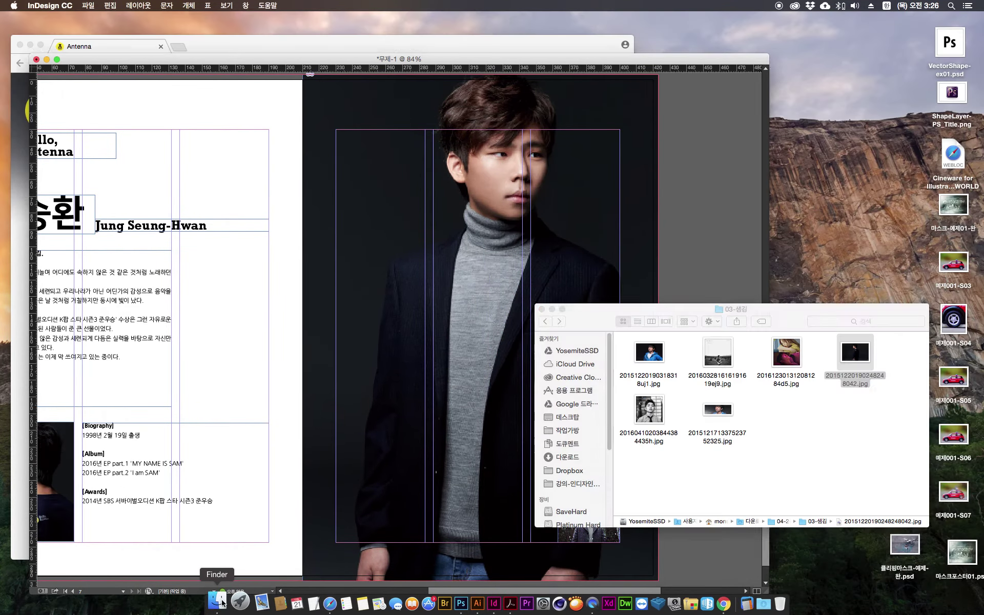
left_click(795, 433)
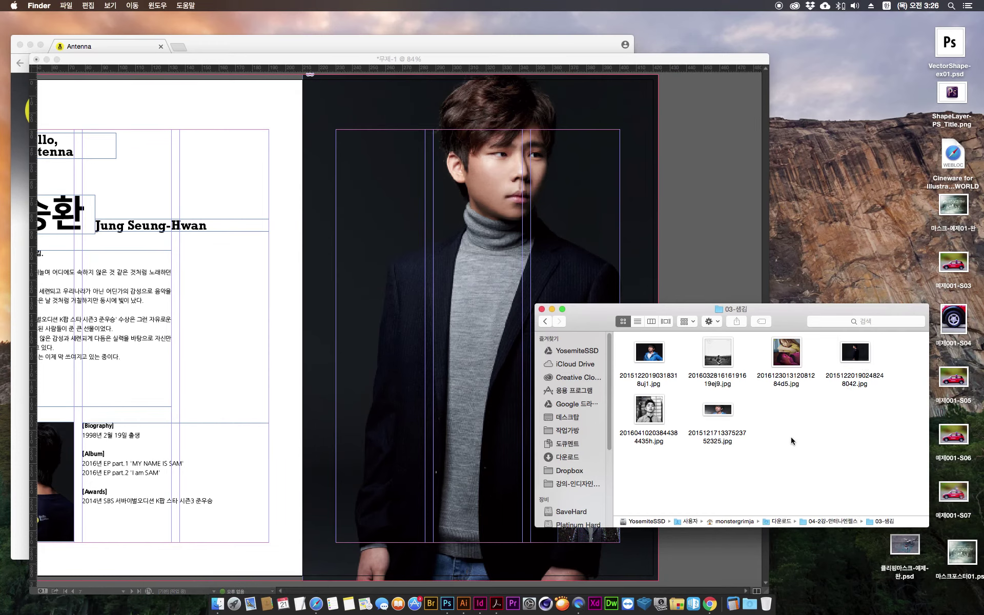
left_click(718, 414)
key("space")
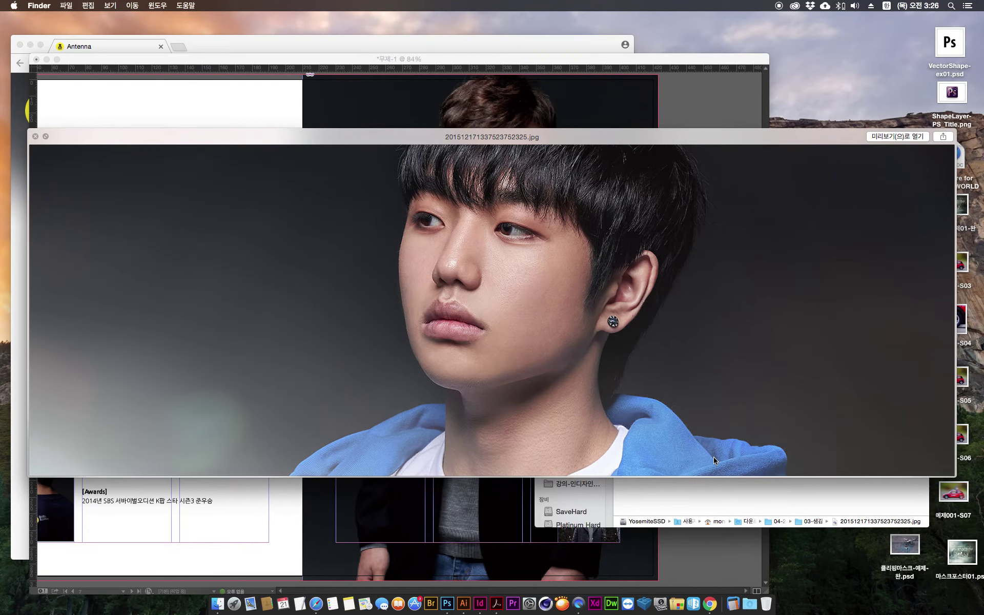
key("space")
left_click_drag(643, 360, 382, 337)
left_click(427, 293)
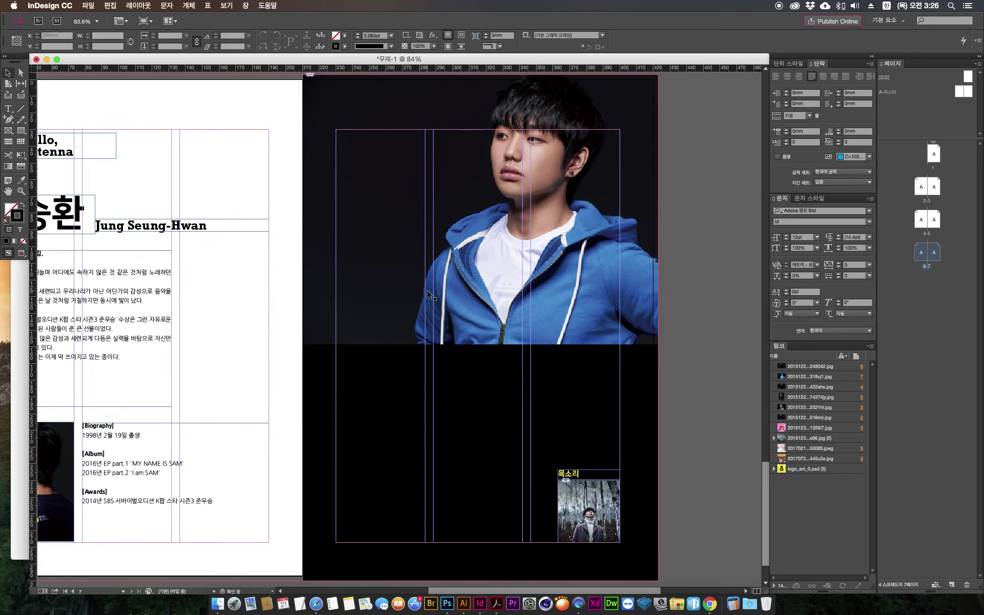
Step: Shift the new portrait lower within its black full-page frame on page 7
left_click(480, 327)
left_click_drag(480, 327, 481, 418)
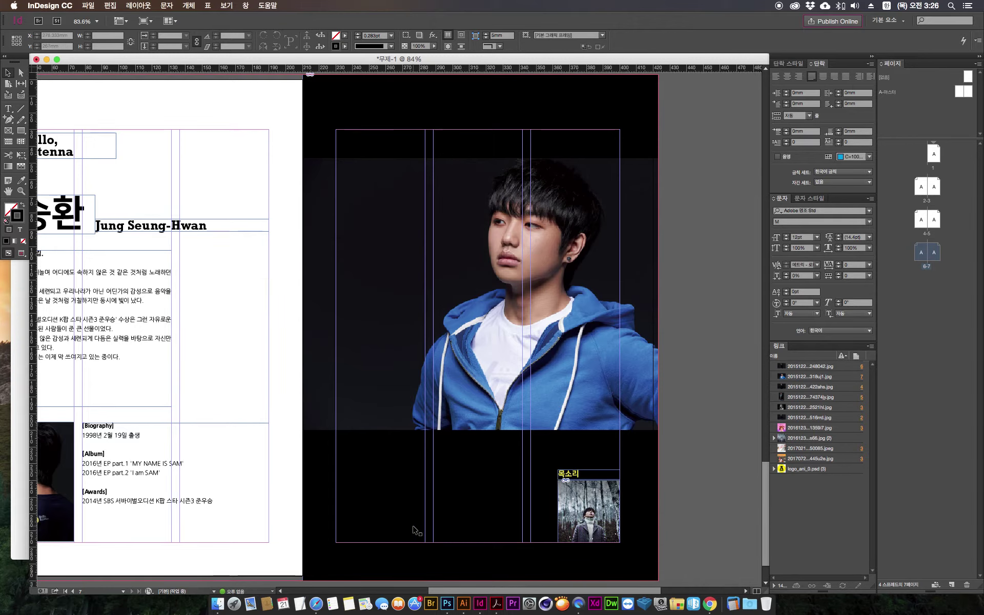
mouse_move(335, 413)
left_mouse_down()
mouse_move(501, 369)
mouse_move(350, 347)
mouse_move(495, 299)
left_mouse_up()
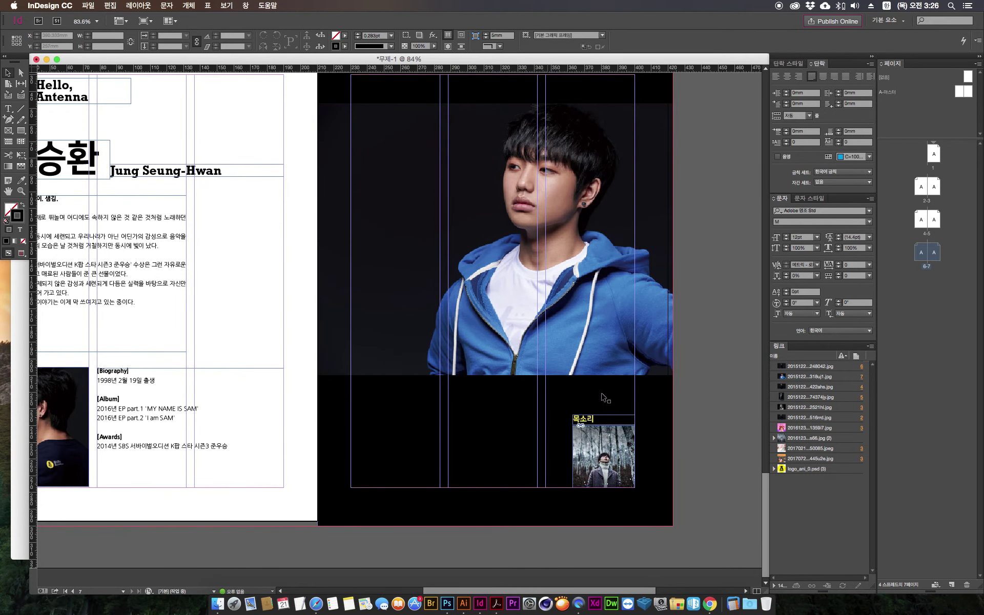
Step: Switch to Chrome, open the full list of Sam Kim's music and examine the album covers
left_click(13, 379)
scroll(629, 226, "down", 8)
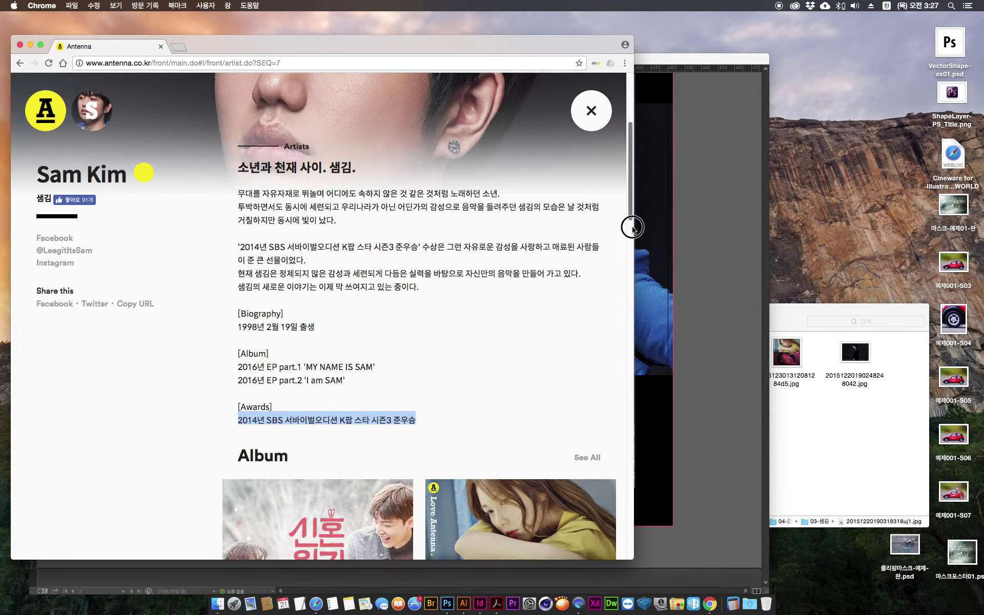
scroll(630, 244, "up", 3)
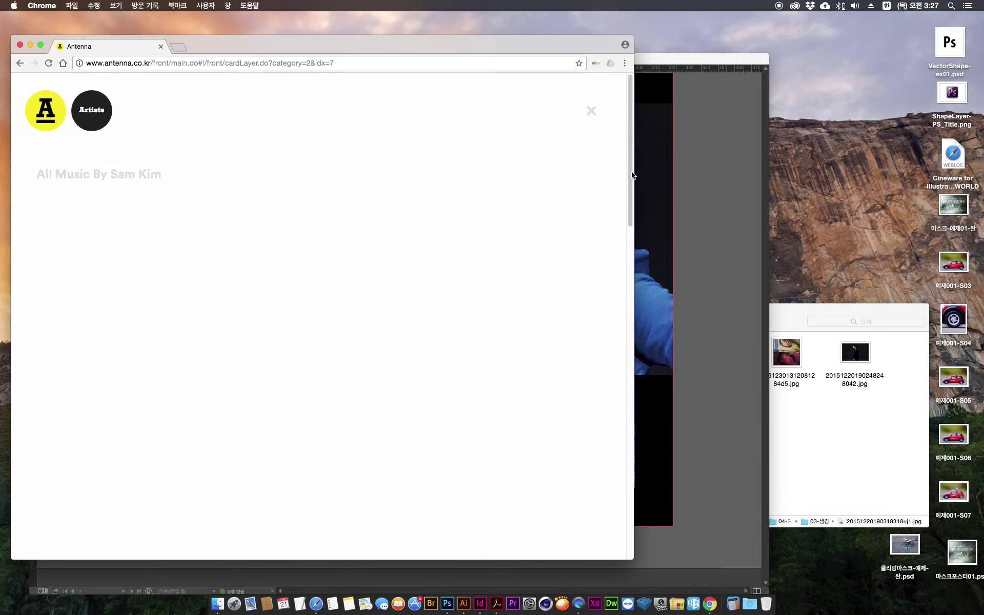
left_click_drag(631, 170, 637, 229)
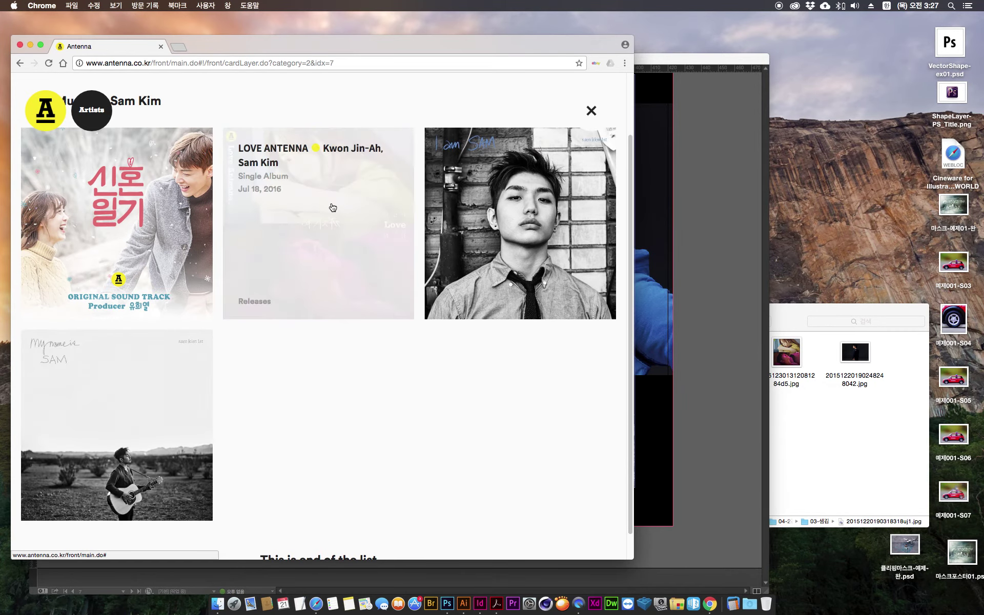
Step: Return to InDesign, try duplicating the 목소리 album title and cover beside the original on page 7, and remove the copy
left_click(740, 472)
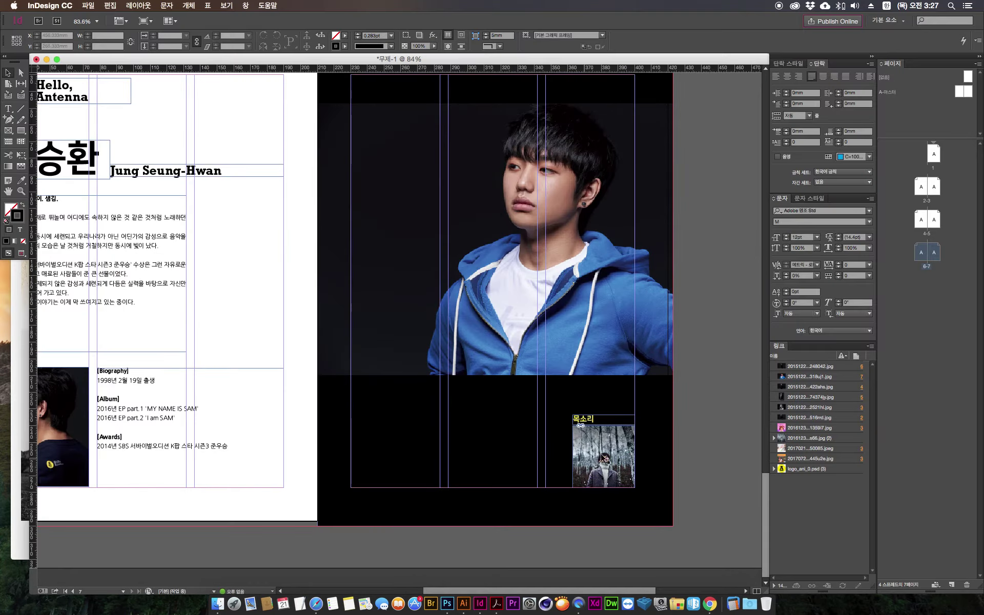
left_click(495, 299)
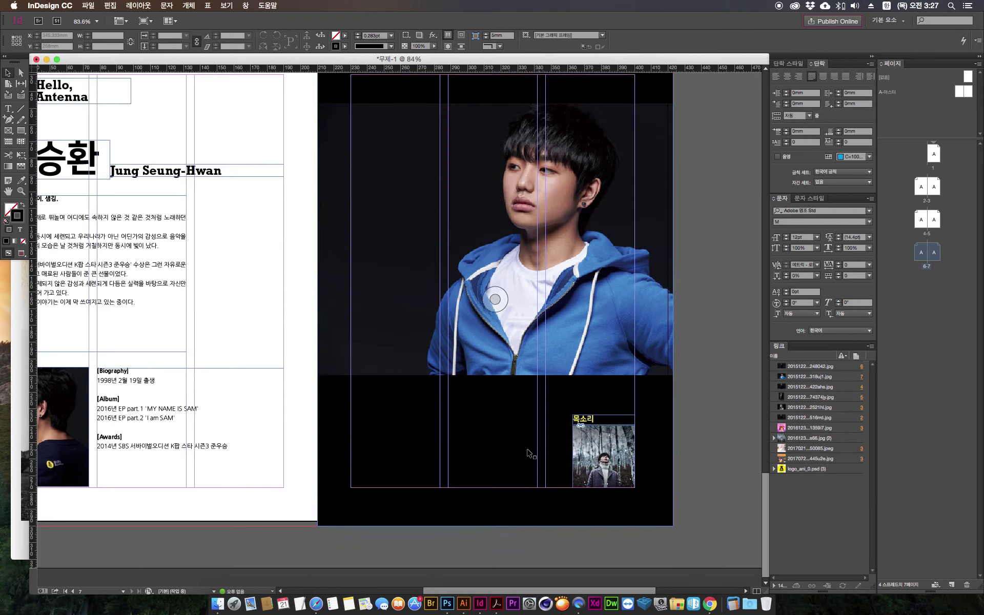
left_click(593, 451)
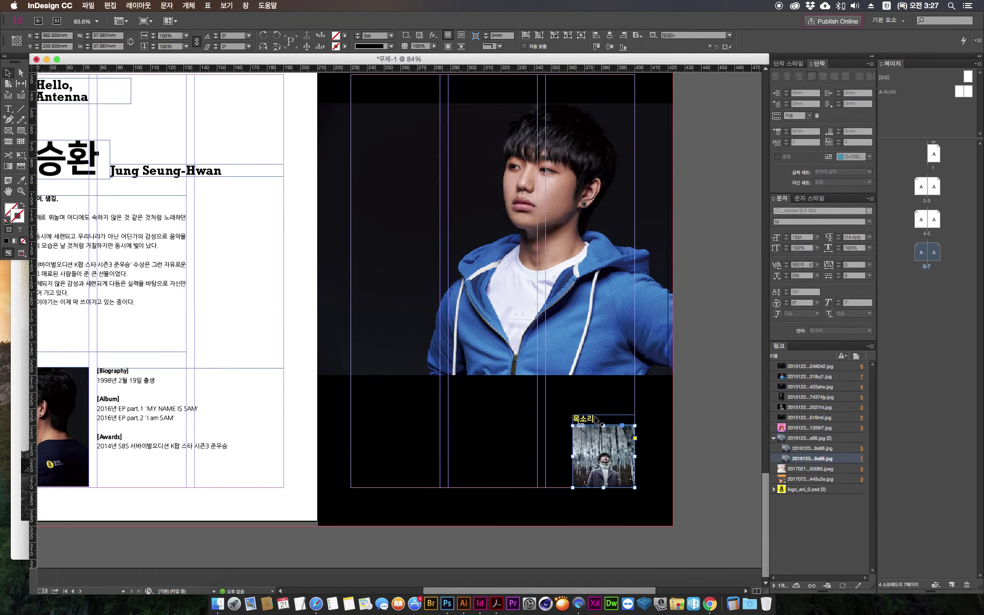
left_click_drag(591, 450, 520, 450)
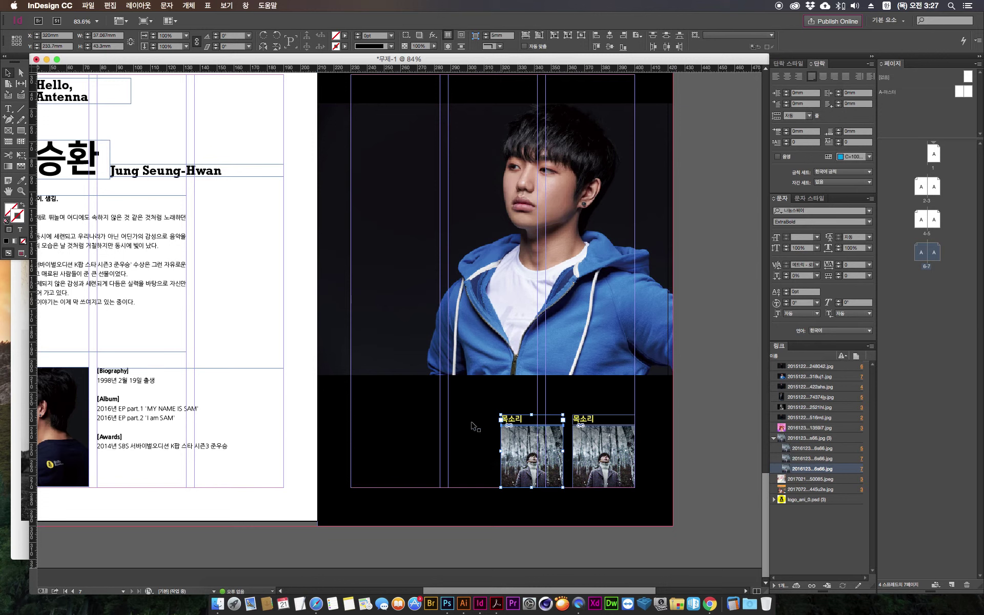
key("Delete")
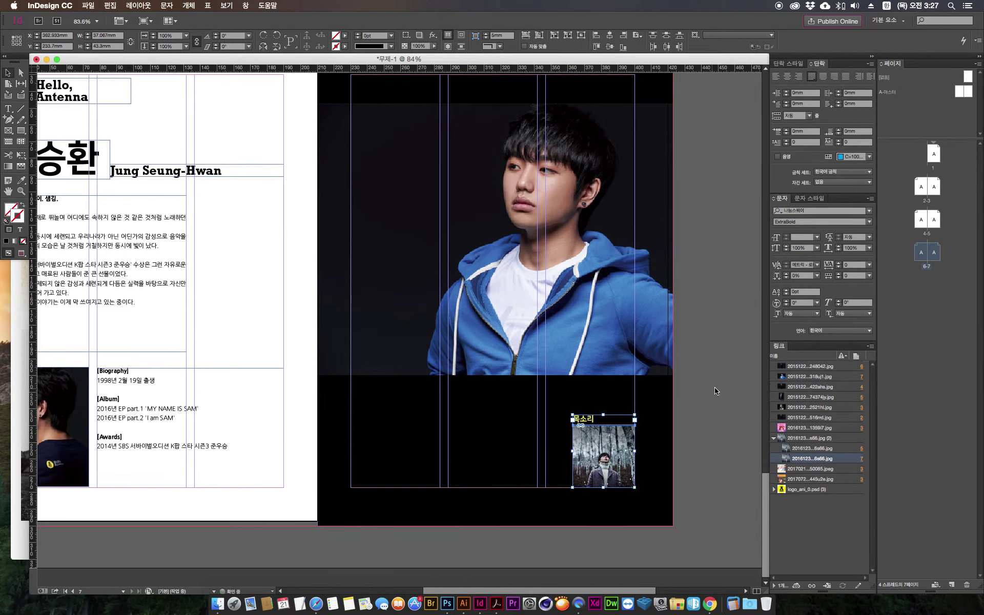
Step: Go to Lee Jin-Ah's spread on pages 2-3 and select album covers on page 3, starting with Random
double_click(934, 192)
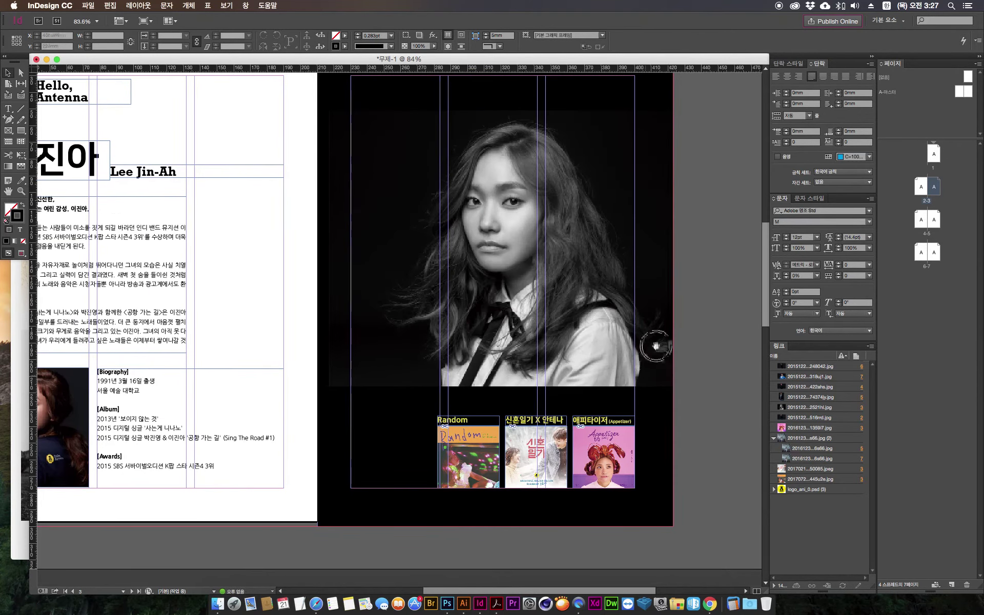
scroll(647, 393, "down", 2)
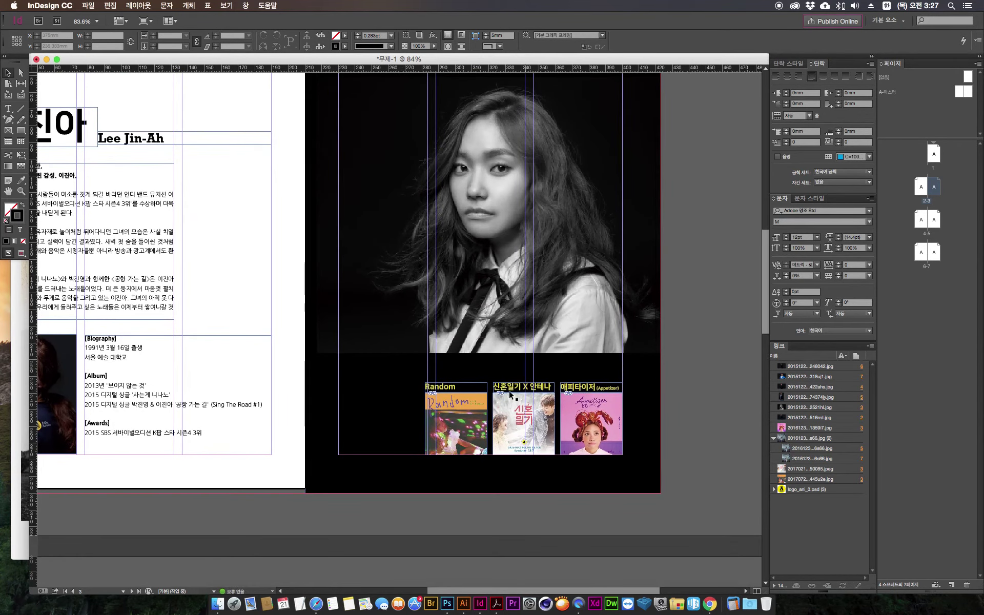
left_click(476, 412)
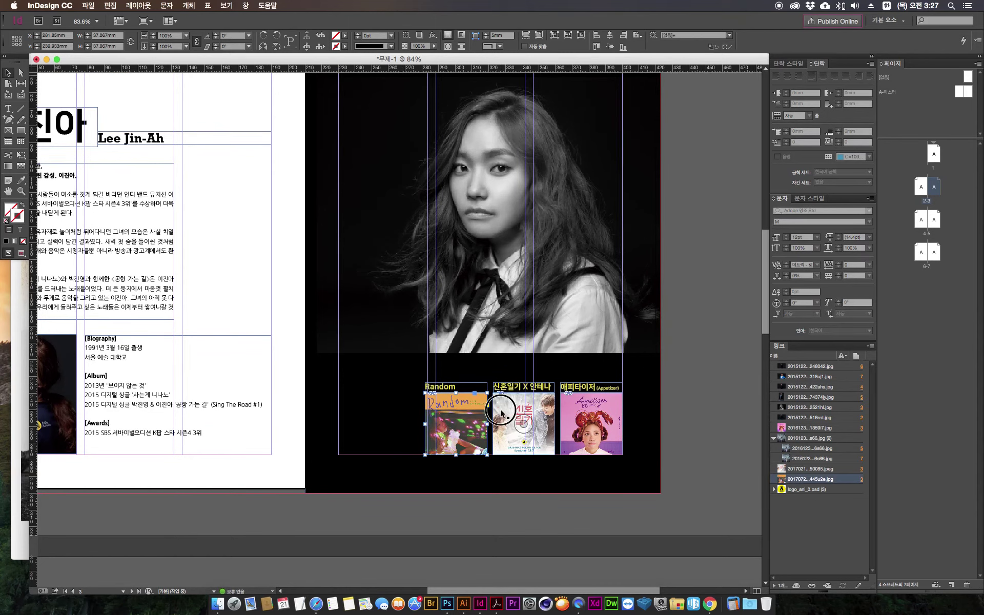
Step: Copy the Random and 신혼일기 X 안테나 covers with captions from page 3 and paste them in place on page 7
left_click(472, 390, "shift")
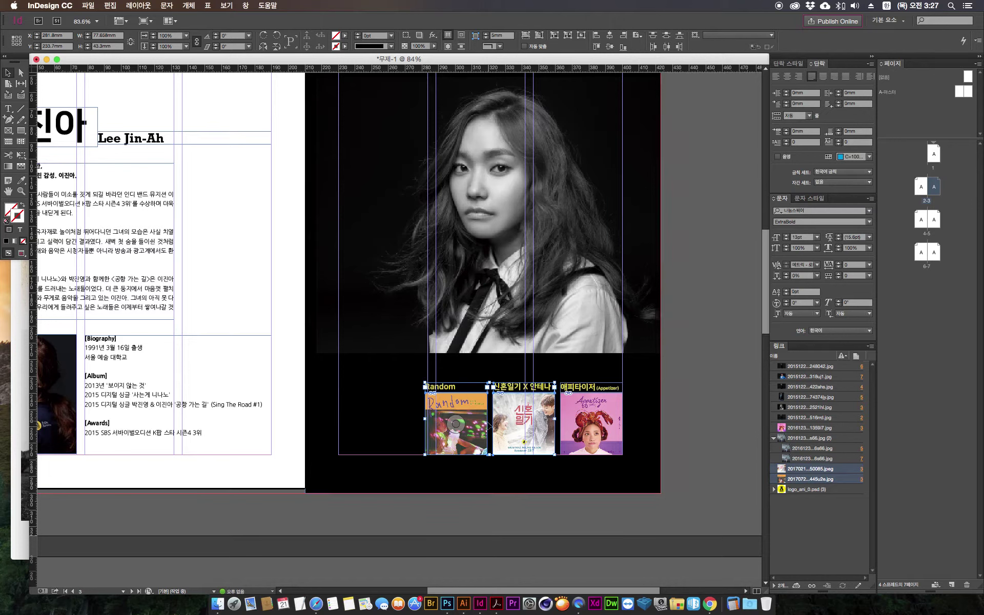
double_click(934, 252)
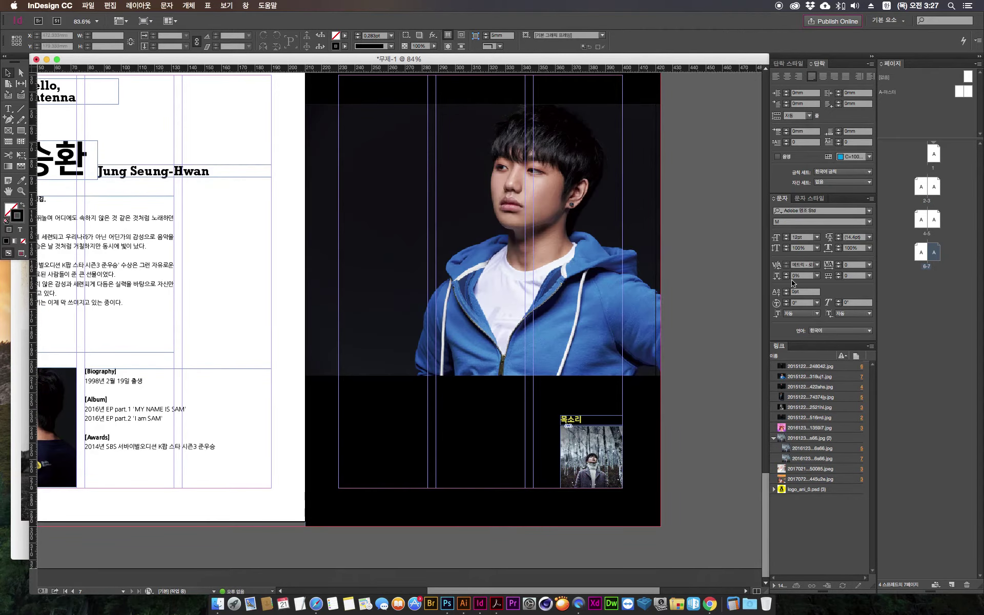
right_click(482, 421)
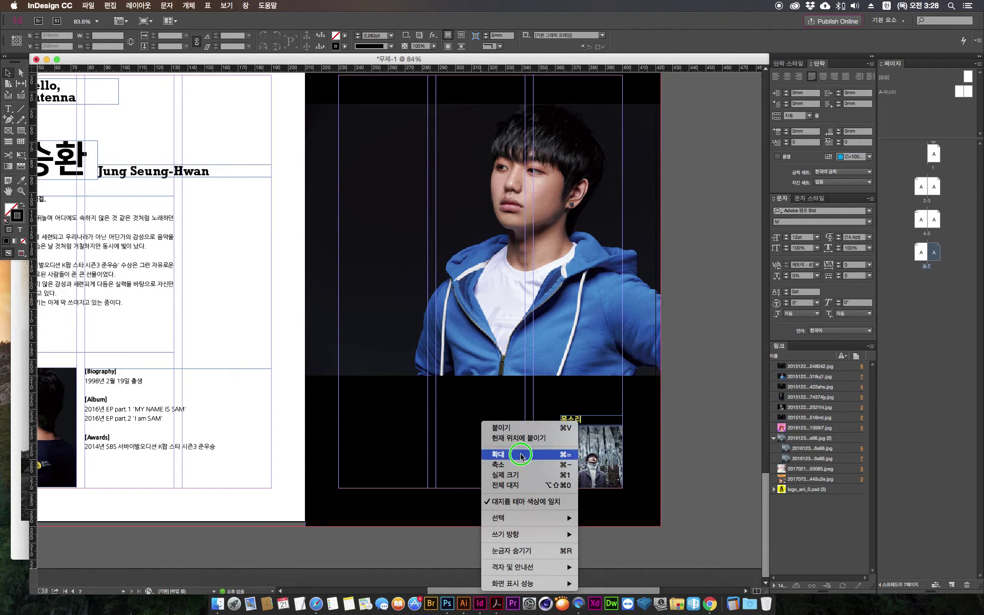
left_click(521, 439)
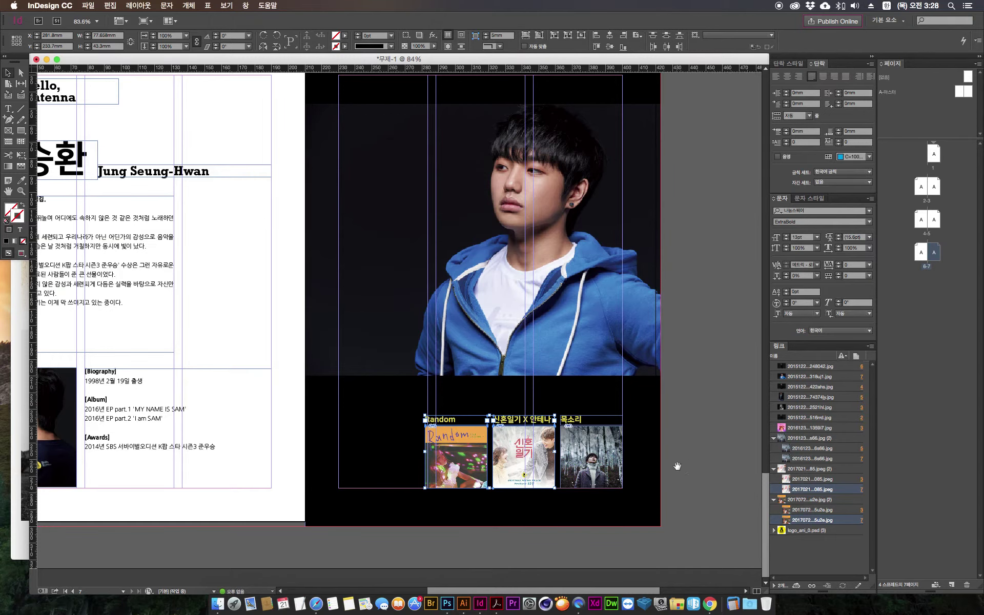
Step: Check the artist's album covers on the Antenna website in Chrome and return to the InDesign layout
scroll(608, 460, "right", 5)
key("super+equal")
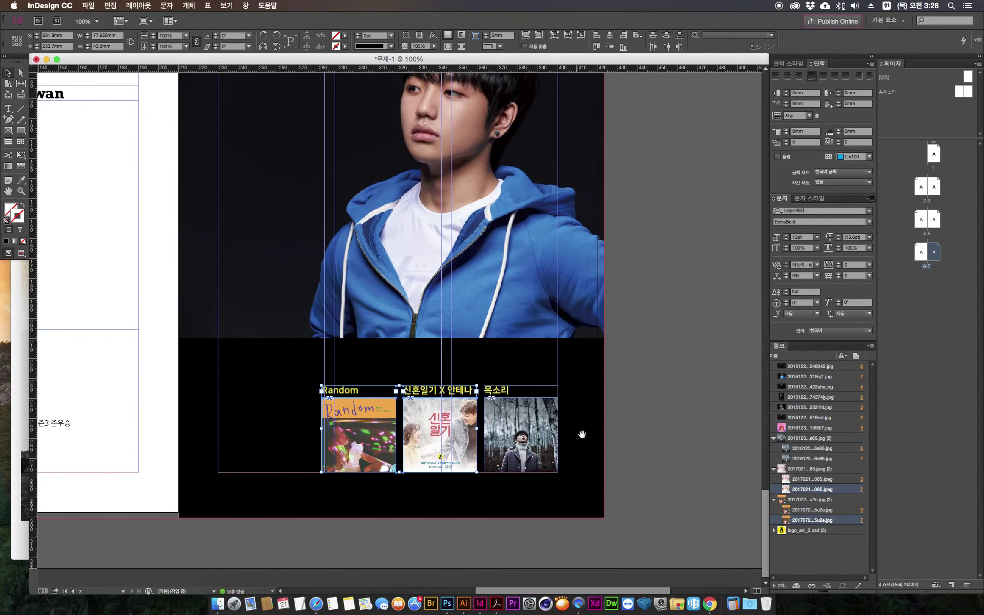
key("super+equal")
scroll(459, 533, "right", 3)
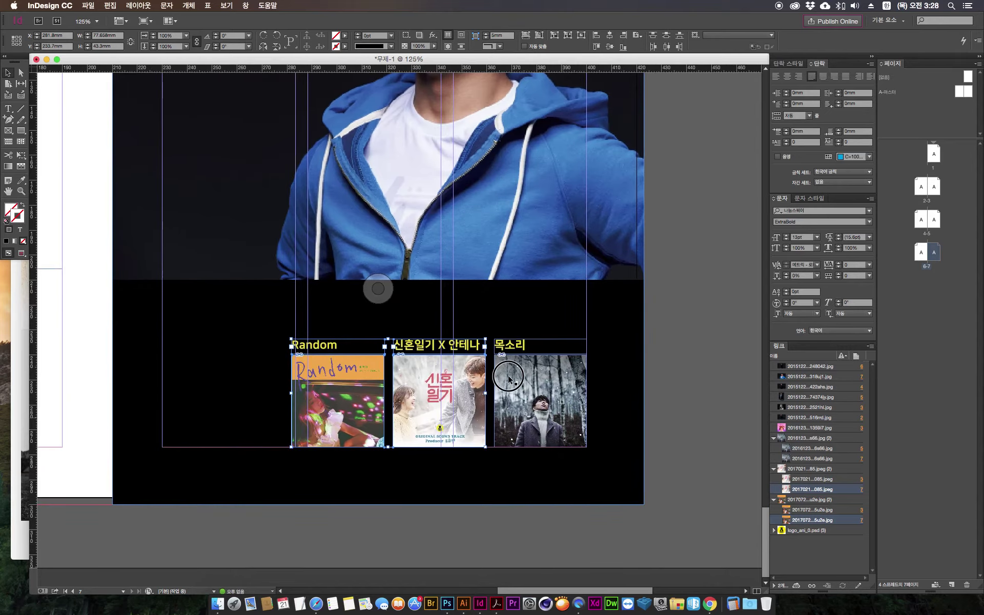
key("super+Tab")
key("super+Tab")
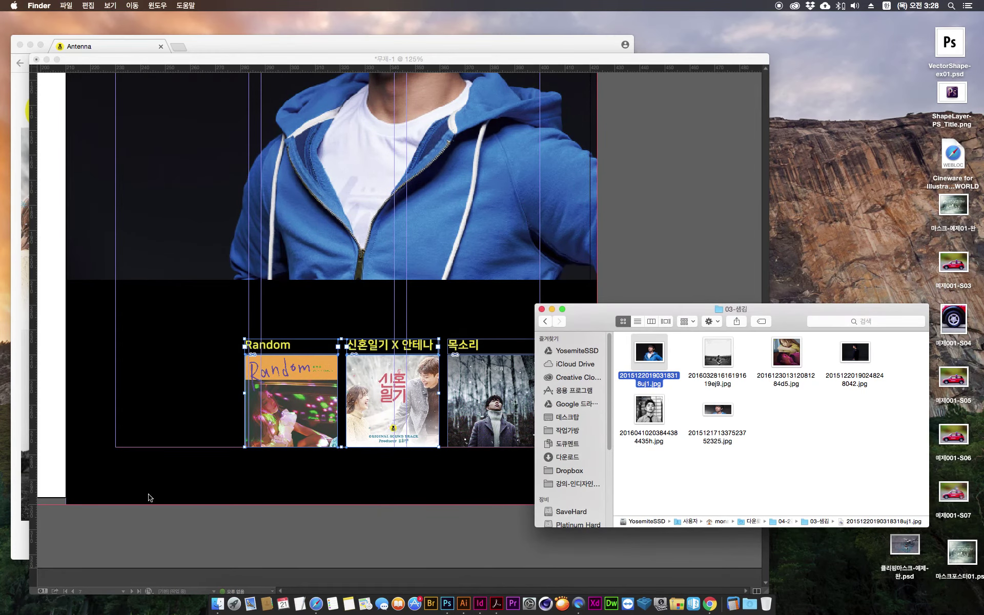
left_click(19, 458)
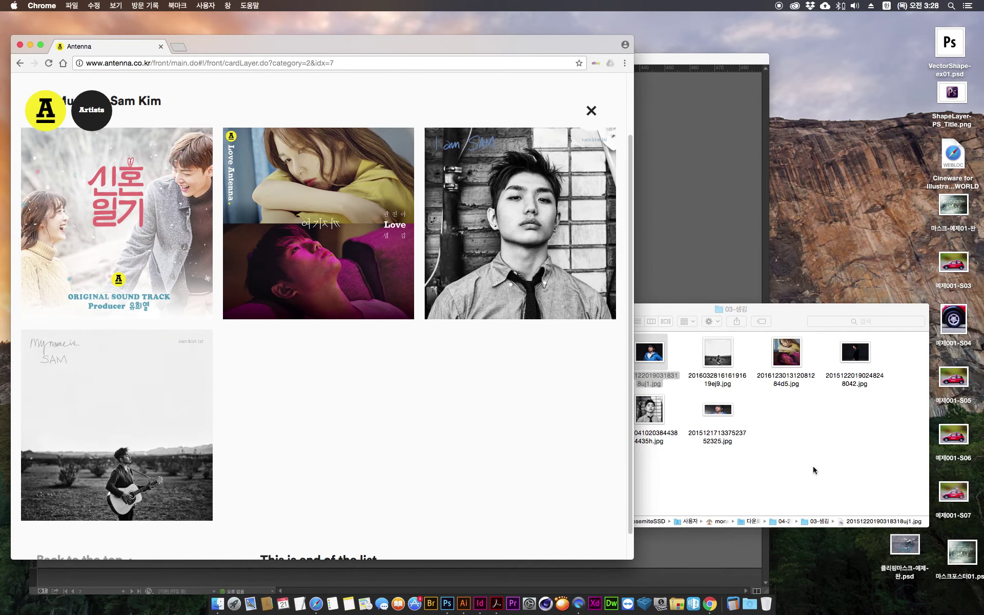
left_click(813, 467)
left_click(694, 248)
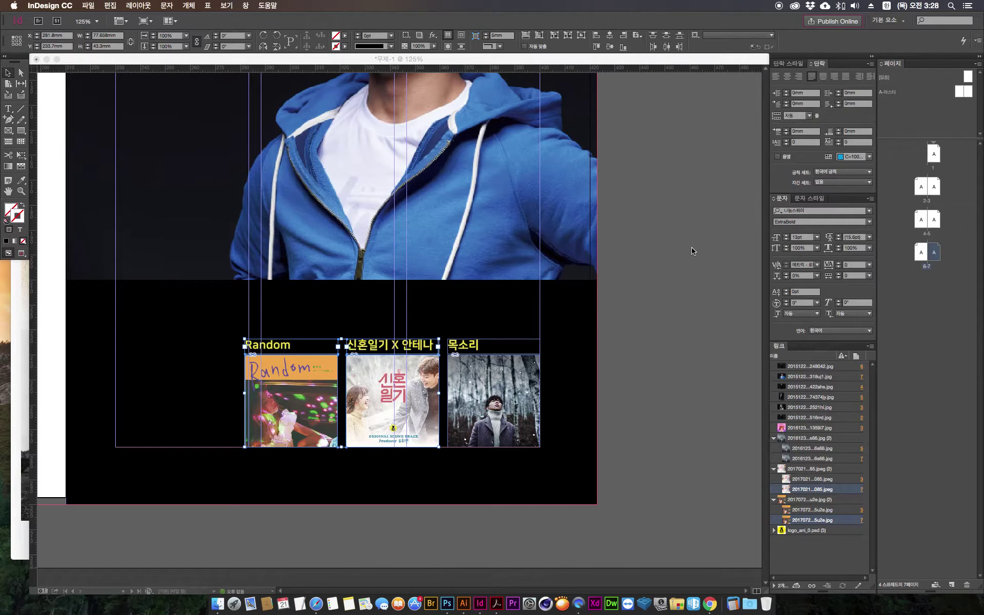
Step: Replace the three album covers, in order, with the Love Antenna, I am SAM and My name is SAM images from Finder's 03-샘김 folder
left_click(218, 604)
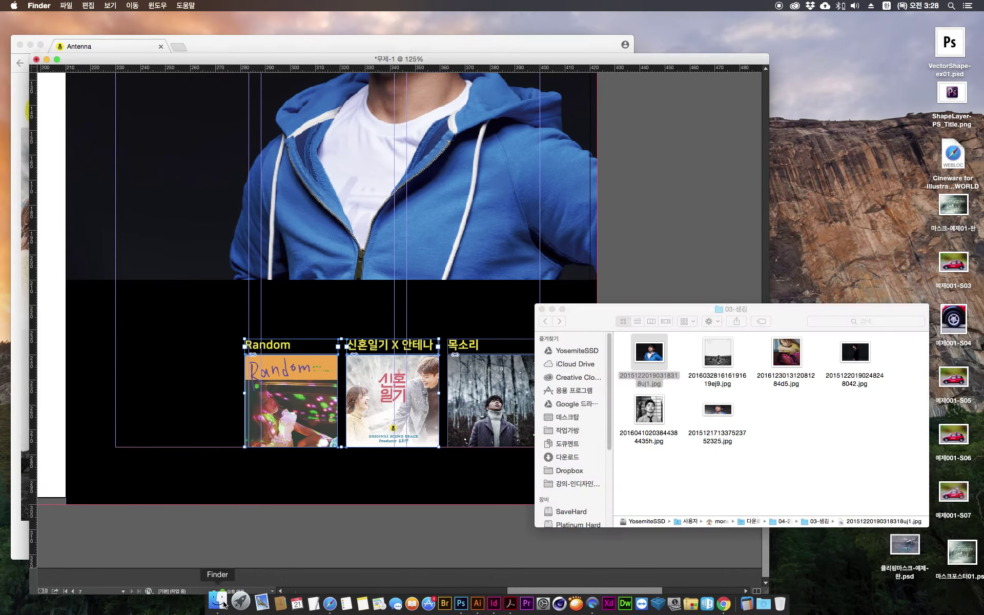
left_click(779, 352)
left_click_drag(780, 351, 310, 391)
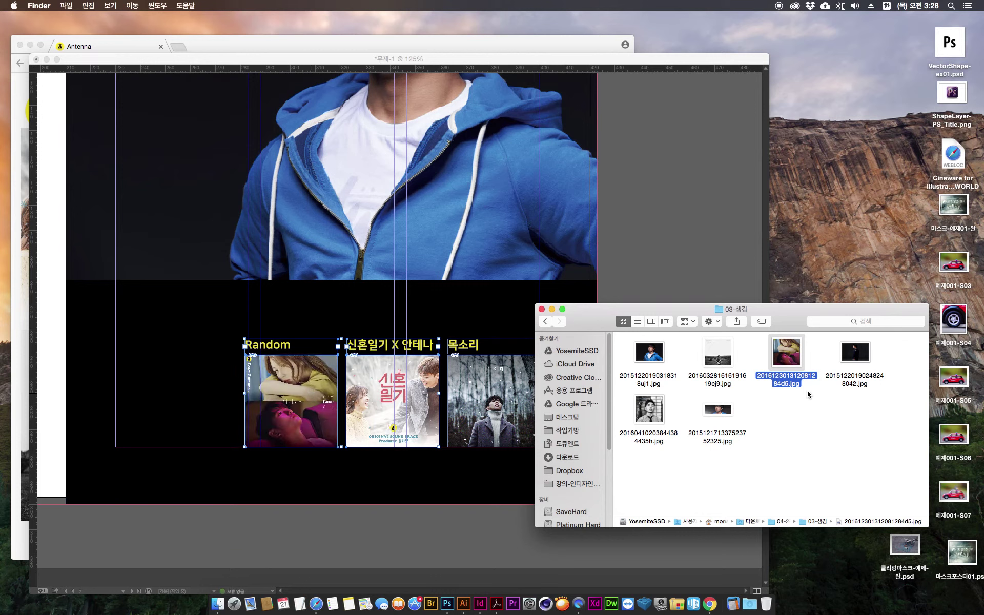
left_click_drag(651, 412, 390, 416)
left_click_drag(701, 343, 487, 402)
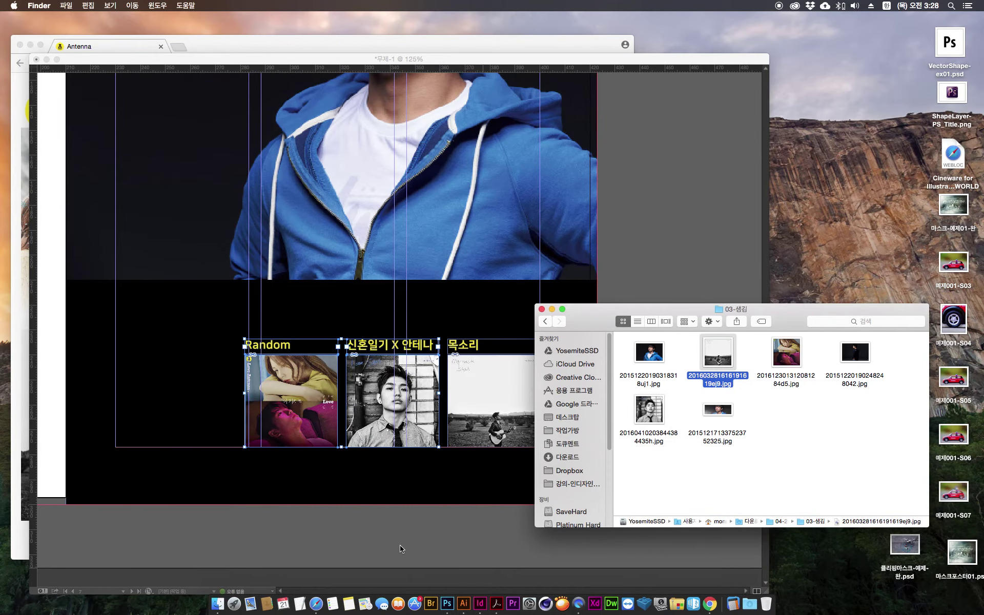
left_click(402, 552)
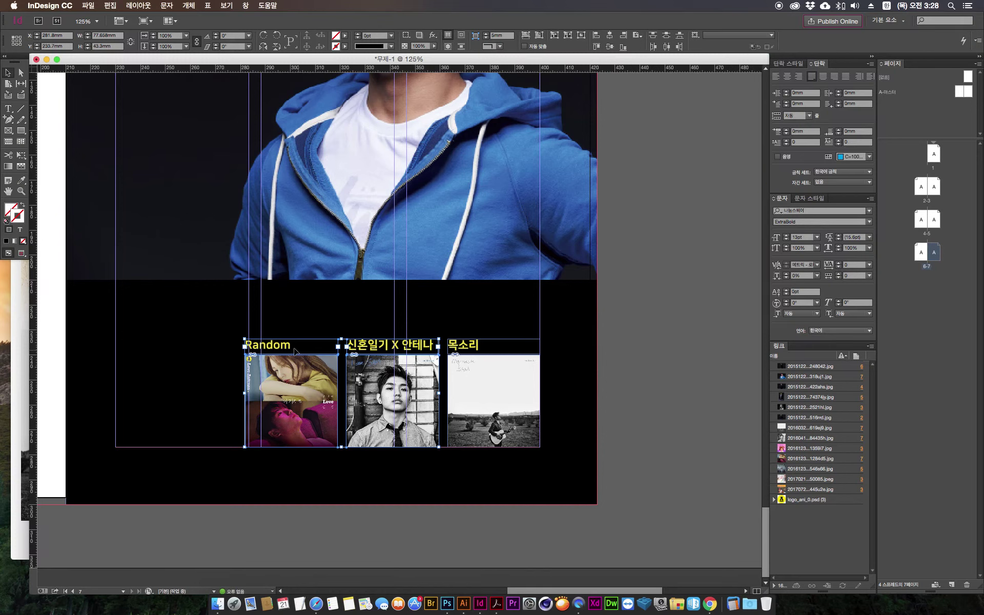
Step: Copy the title LOVE ANTENNA from its release page in Chrome and paste it over the Random caption in InDesign
left_click(17, 483)
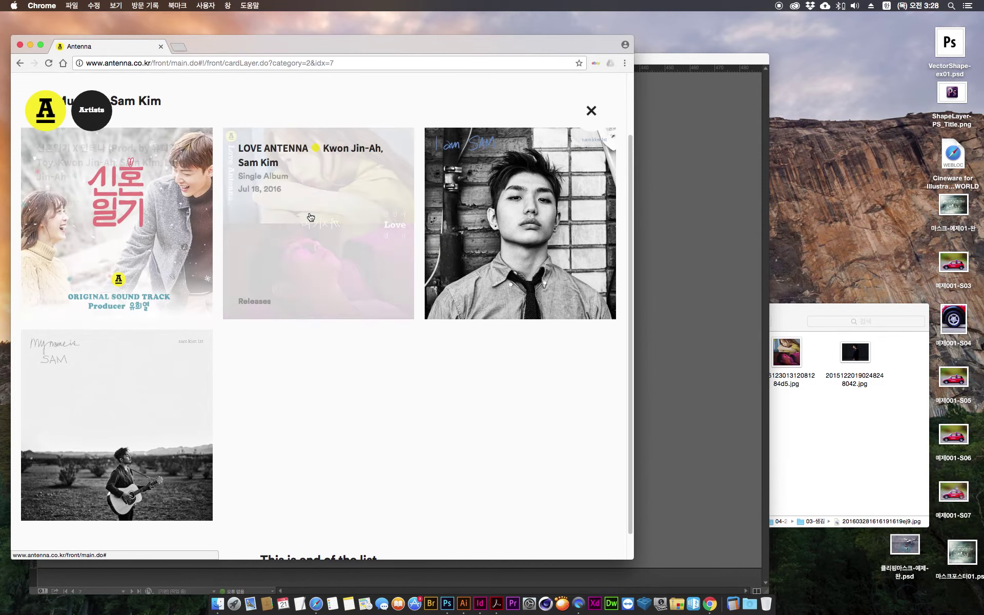
left_click(322, 249)
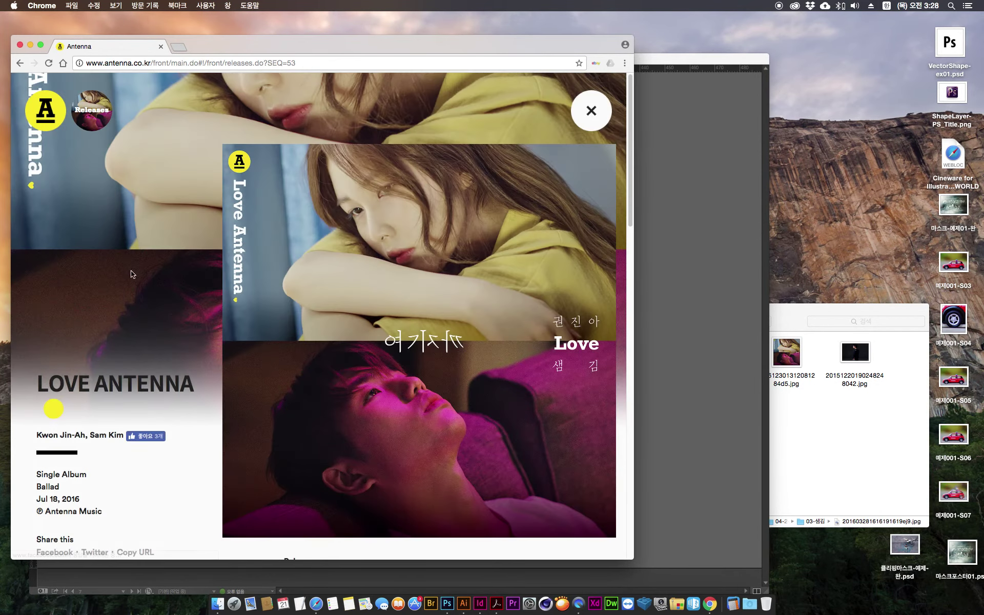
left_click_drag(36, 383, 204, 385)
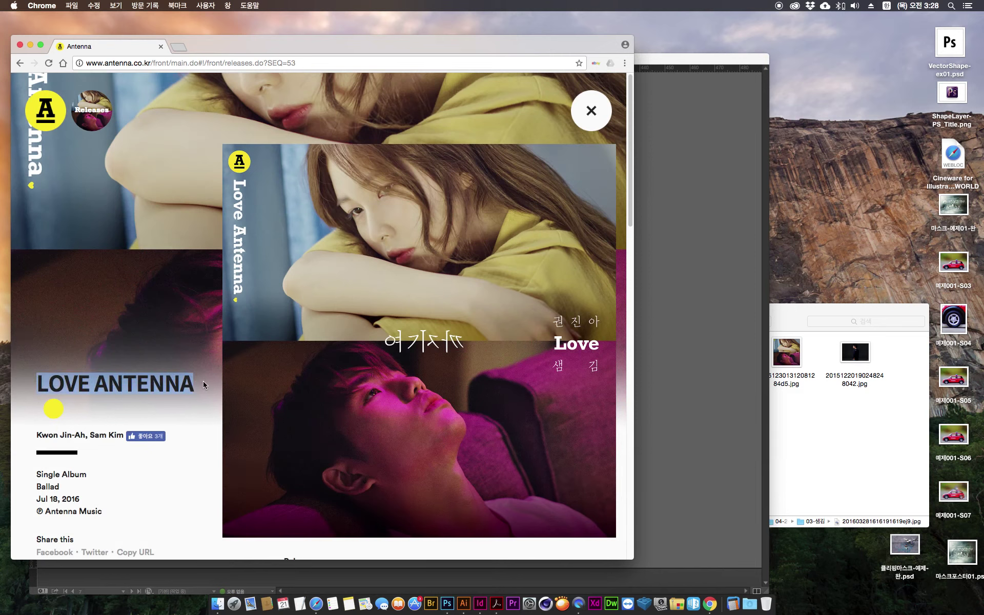
key("super+c")
key("super+Tab")
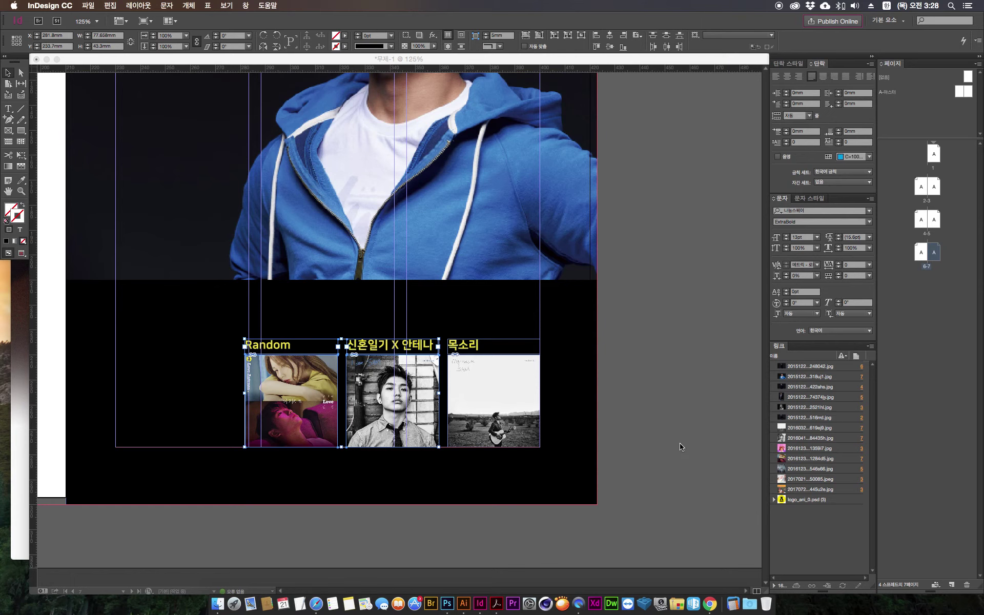
double_click(282, 345)
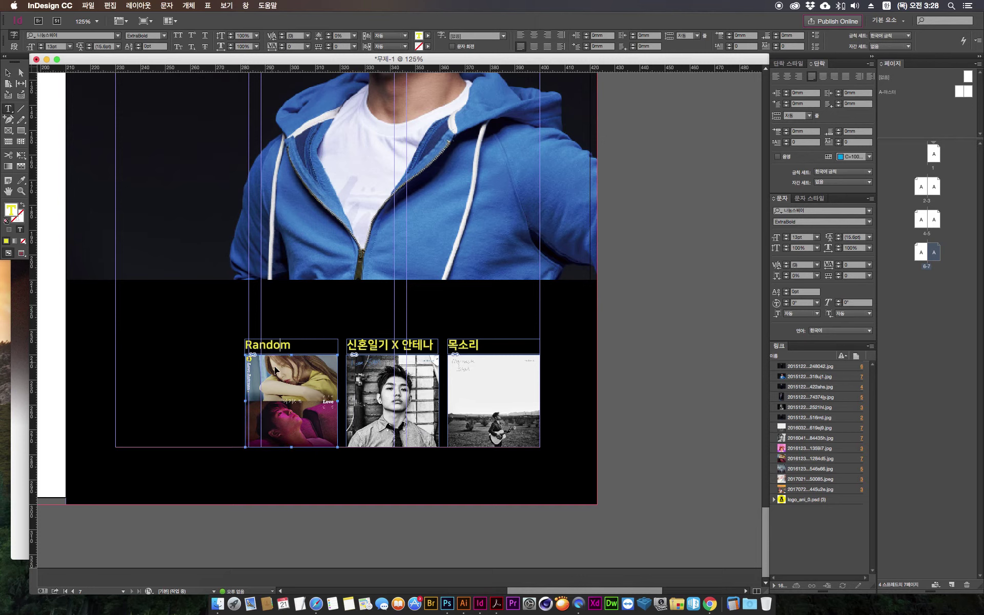
key("super+a")
key("super+v")
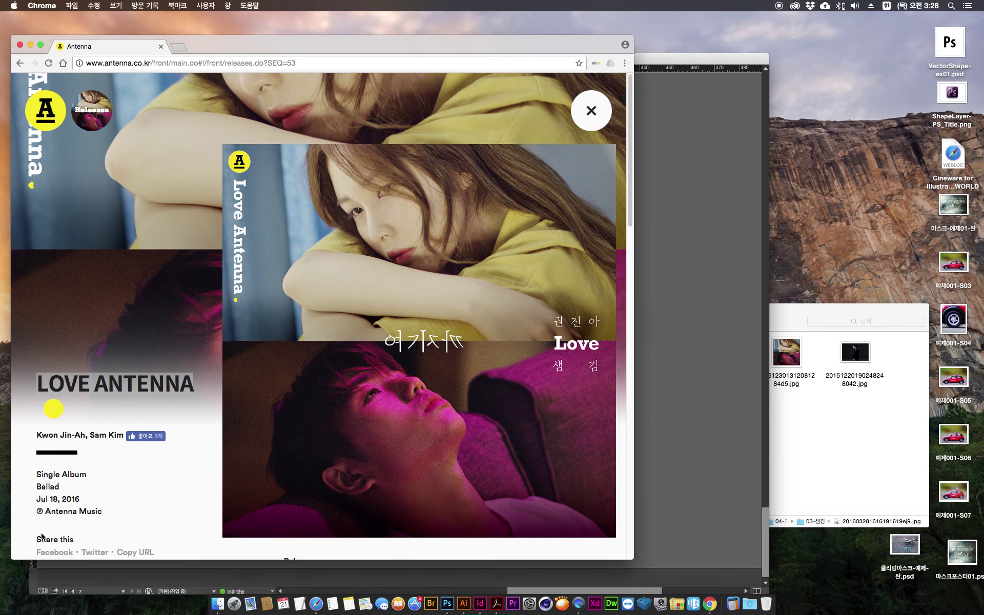
Step: Copy the title EP part.2 [I am SAM] from its release page in Chrome and paste it over the 신혼일기 X 안테나 caption in InDesign
left_click(21, 525)
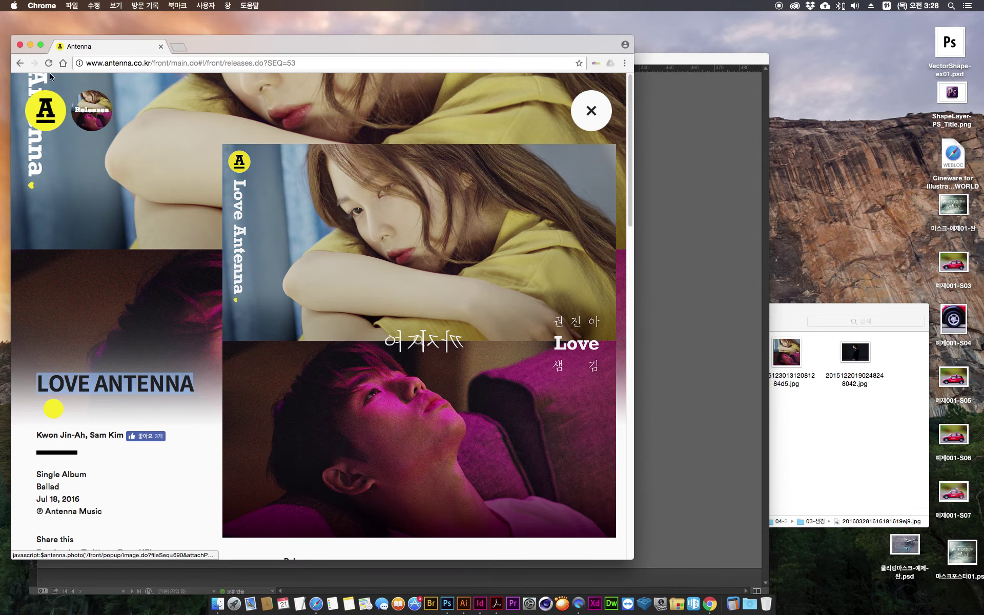
left_click(20, 63)
left_click(67, 83)
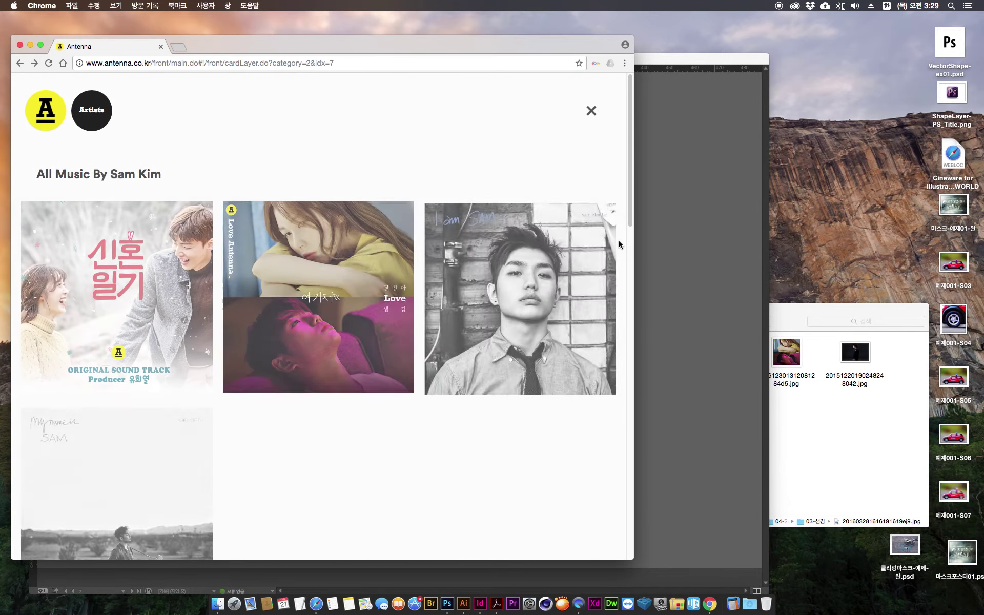
left_click(512, 315)
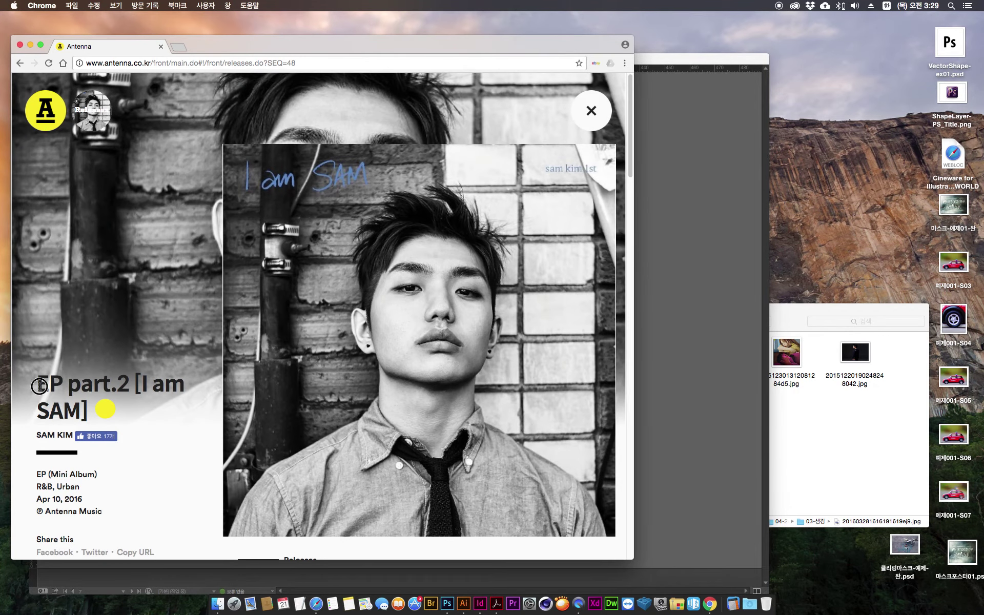
left_click_drag(37, 394, 100, 409)
key("super+c")
key("super+Tab")
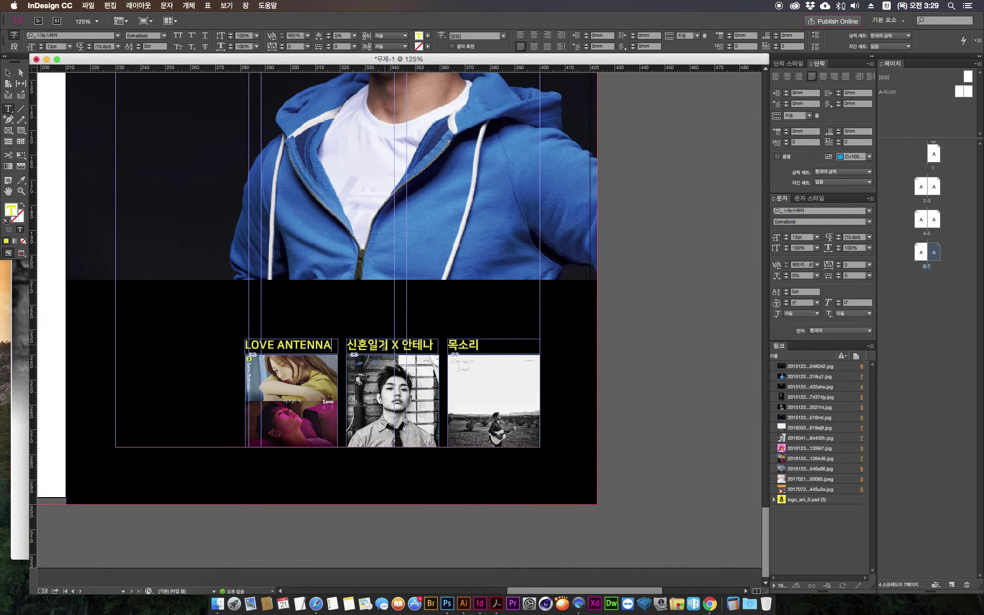
triple_click(385, 348)
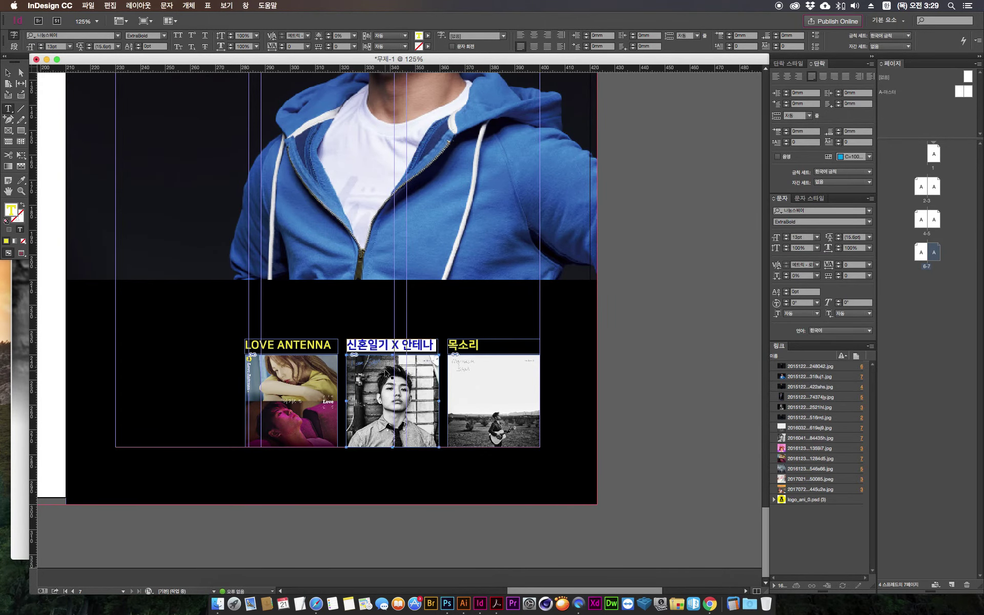
key("super+v")
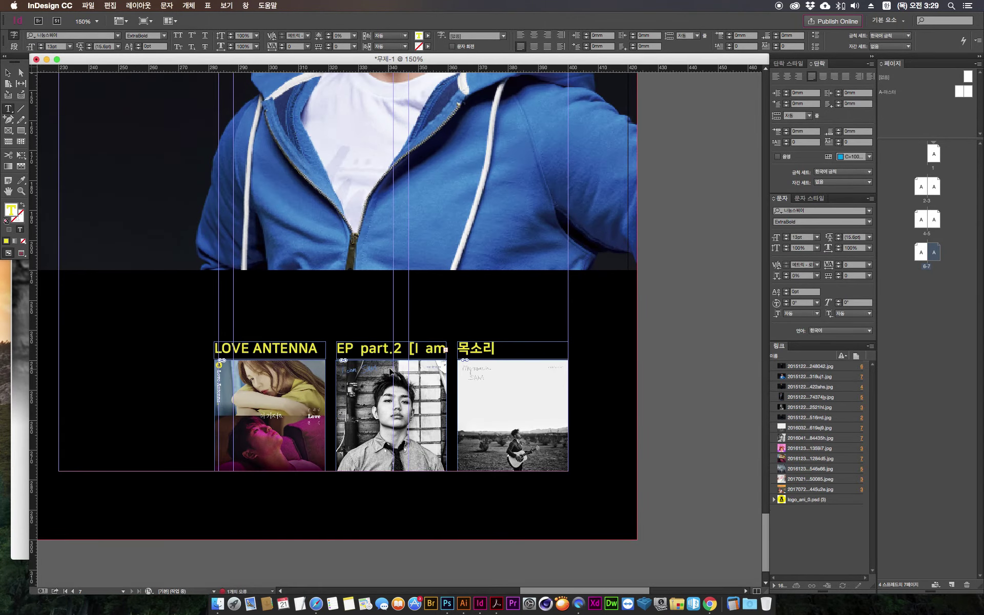
key("super+equal")
key("super+equal")
key("super+equal")
key("Escape")
Step: Copy the title EP part.1 [MY NAME IS SAM] from its release page in Chrome and return to InDesign
scroll(395, 349, "down", 4)
scroll(395, 348, "right", 1)
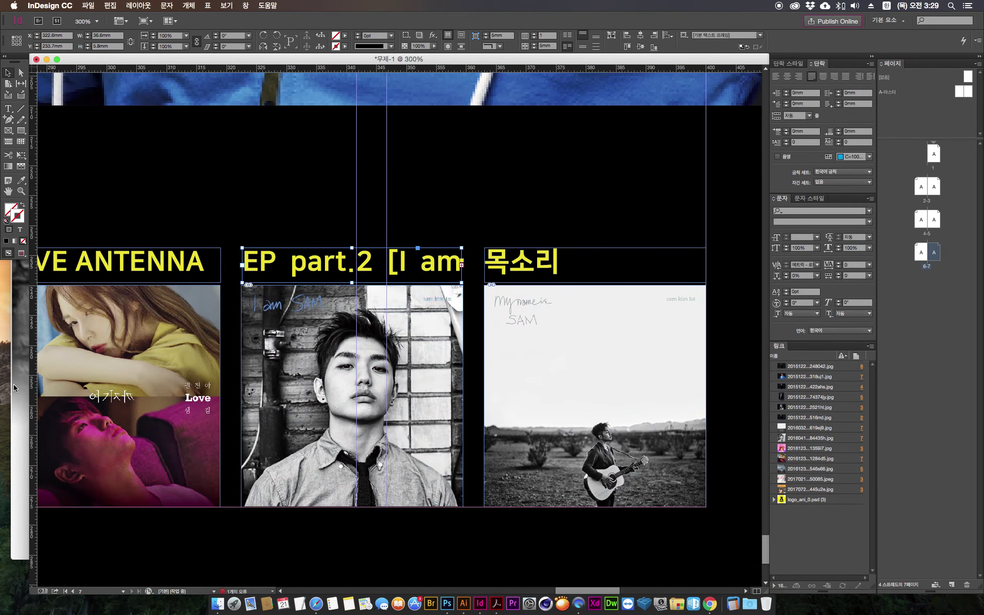
left_click(14, 388)
left_click(20, 63)
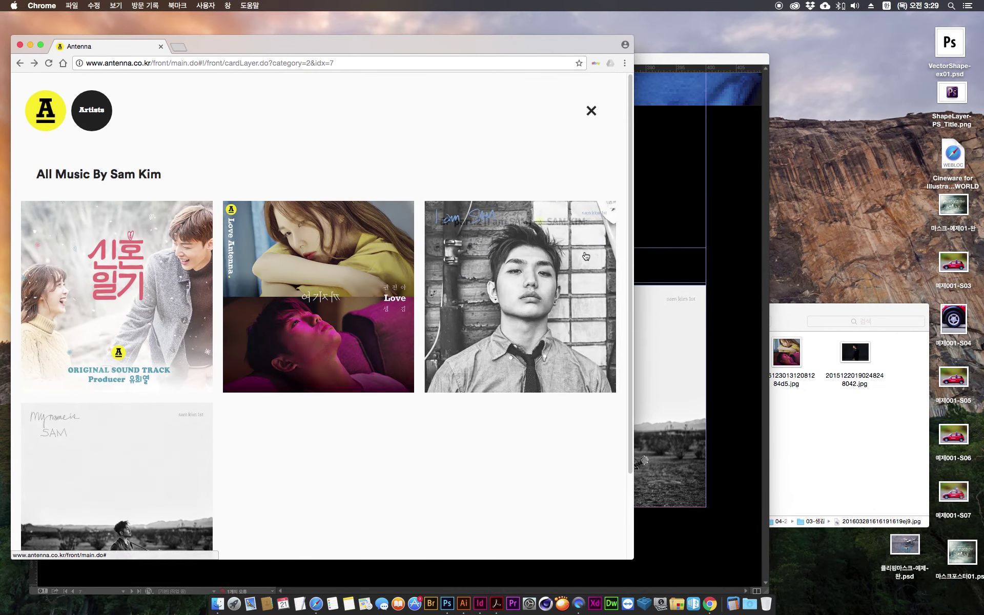
scroll(630, 209, "down", 5)
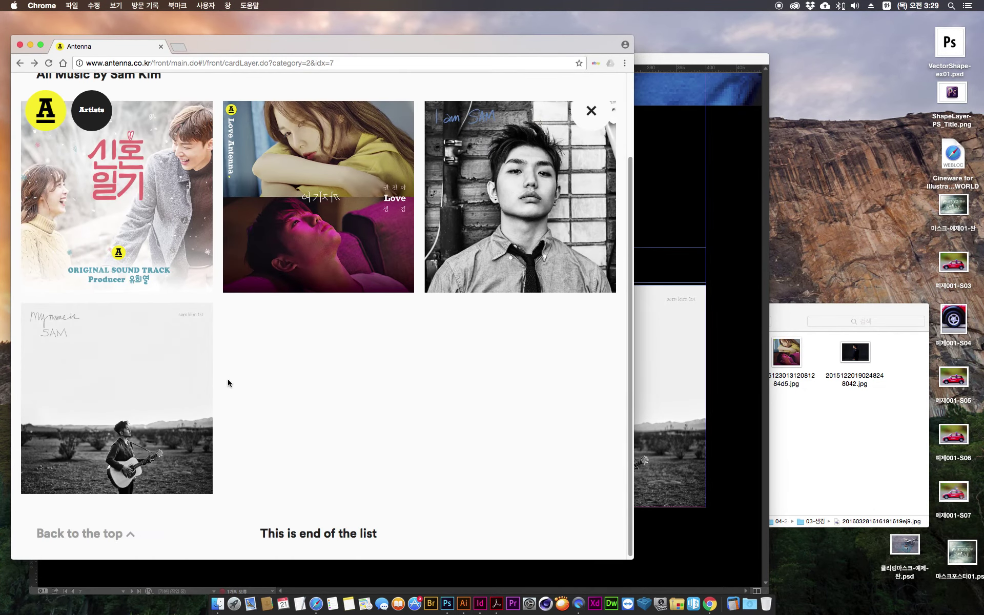
left_click(141, 393)
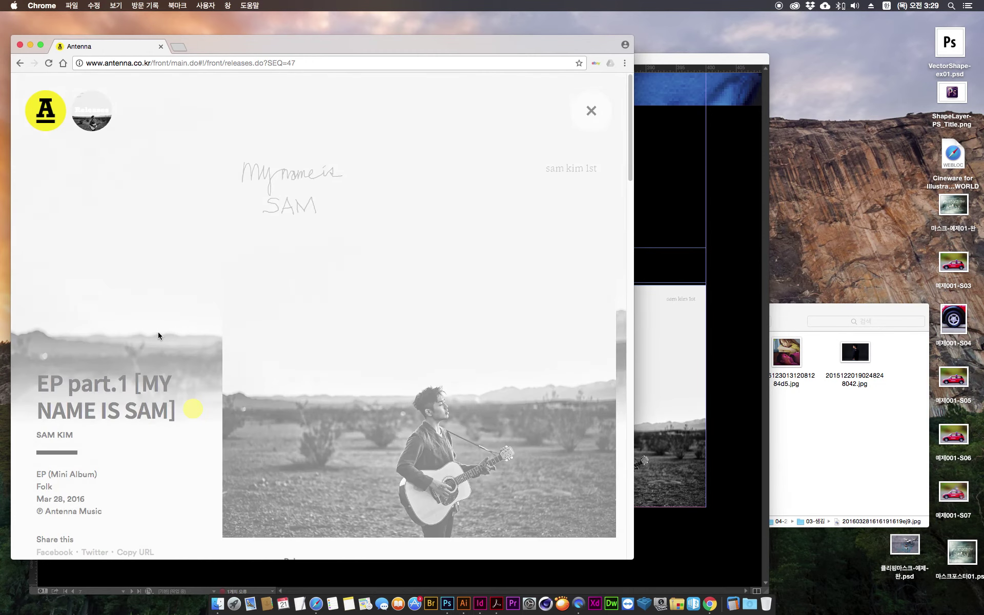
left_click_drag(127, 383, 176, 409)
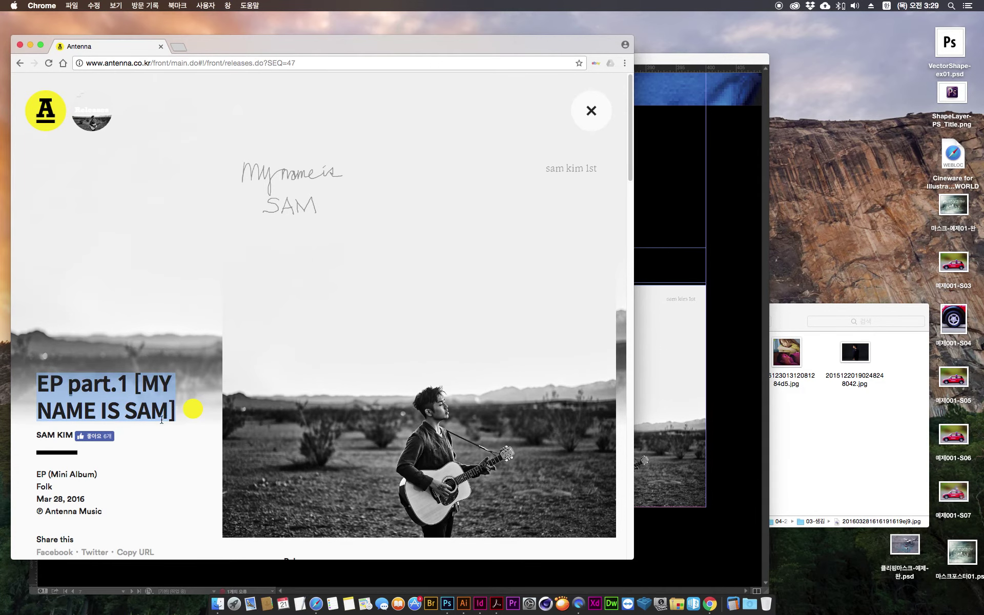
left_click(697, 459)
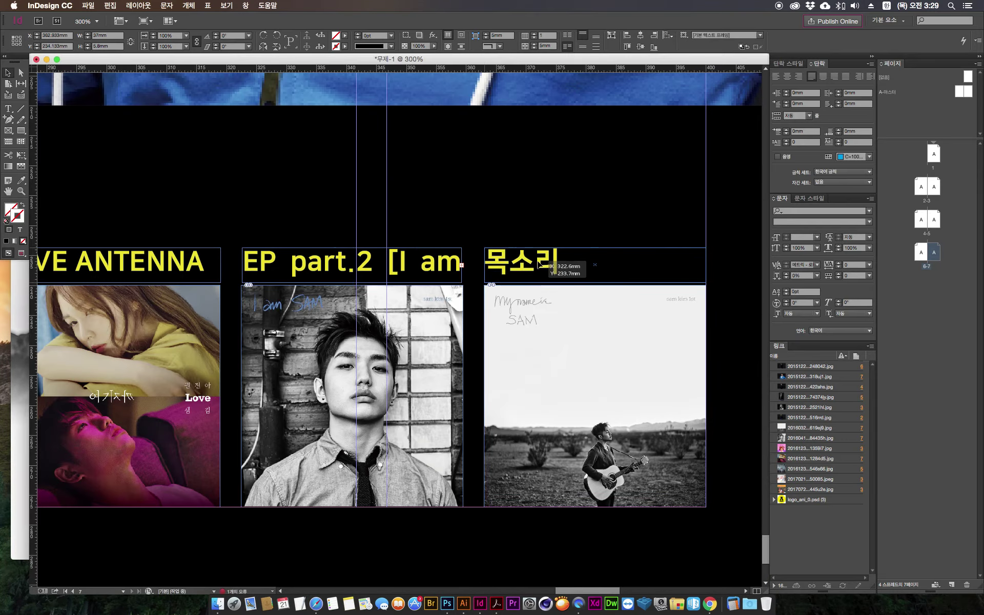
Step: Replace the 목소리 caption with the copied title EP part.1 [MY NAME IS SAM]
left_click(540, 265)
double_click(540, 267)
left_click(539, 268)
left_click(539, 270)
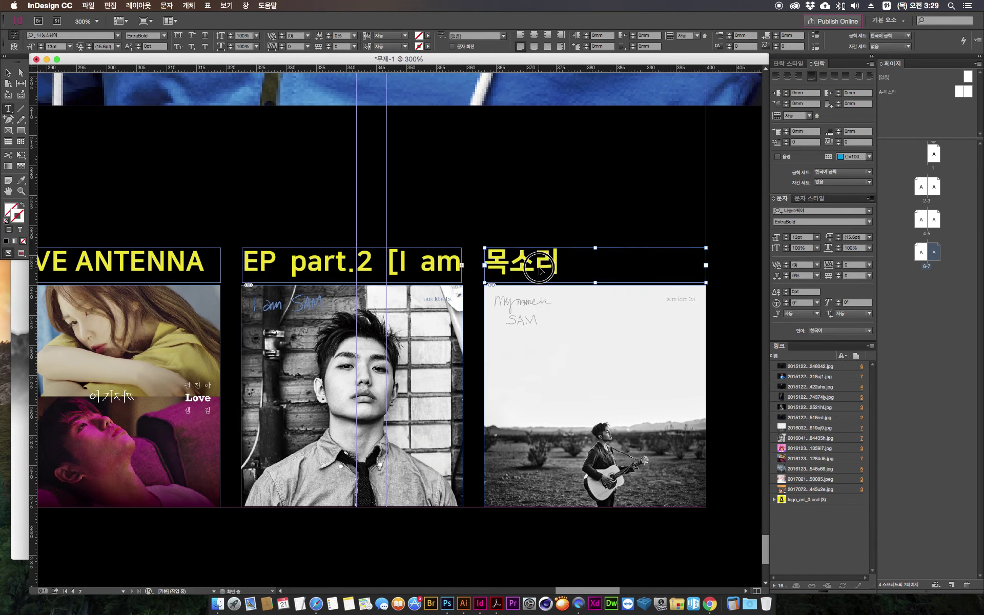
double_click(540, 270)
key("super+v")
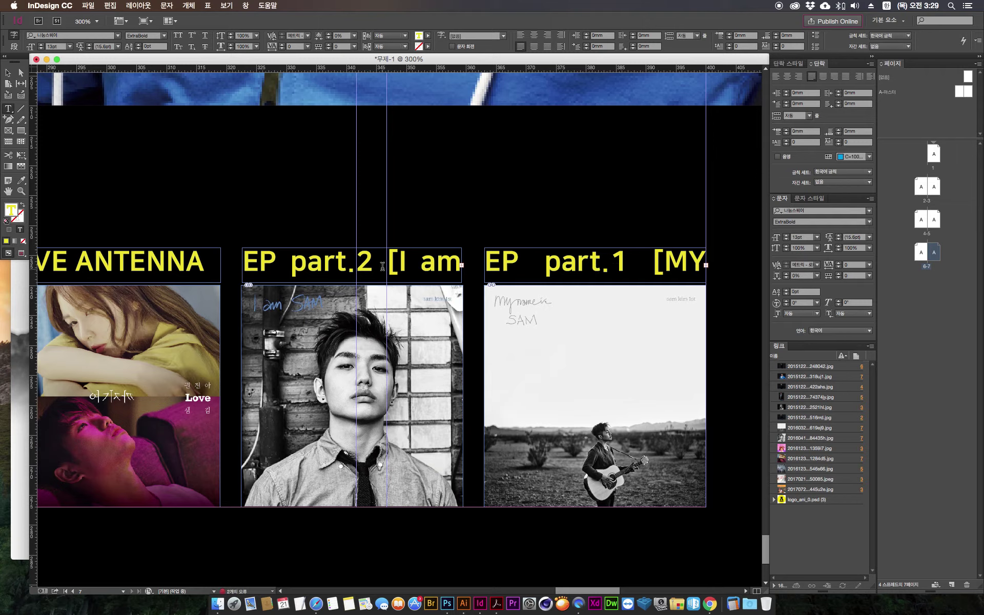
Step: Delete EP part.2 from the middle cover's caption, leaving only [I am SAM]
left_click_drag(386, 262, 231, 264)
left_click(327, 264)
left_click_drag(390, 263, 241, 273)
key("BackSpace")
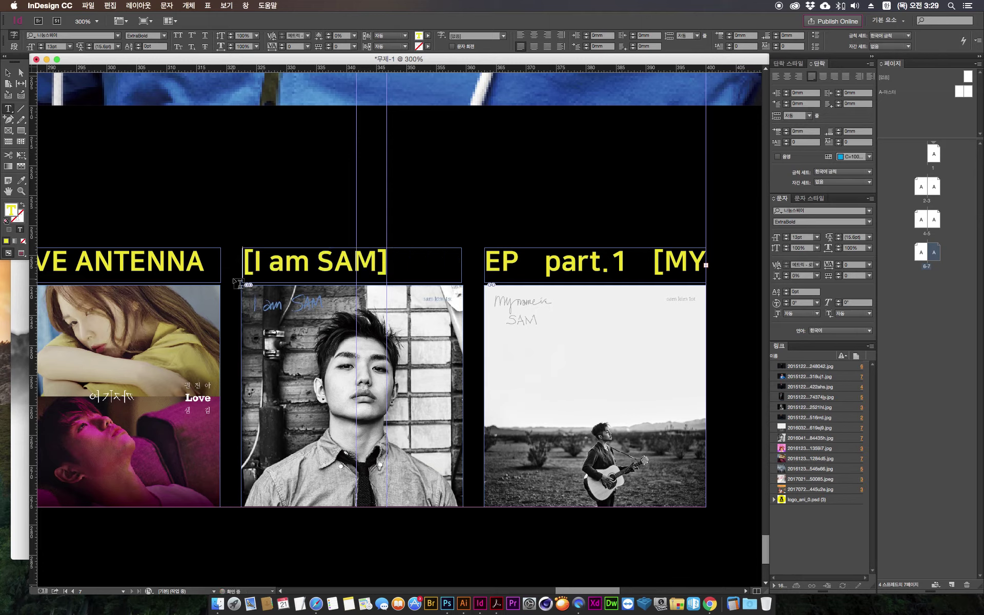
Step: Draw a text frame above the [I am SAM] caption, paste EP part.2 into it, and reduce the text to 7 pt
left_click(468, 269)
left_click_drag(241, 198, 473, 232)
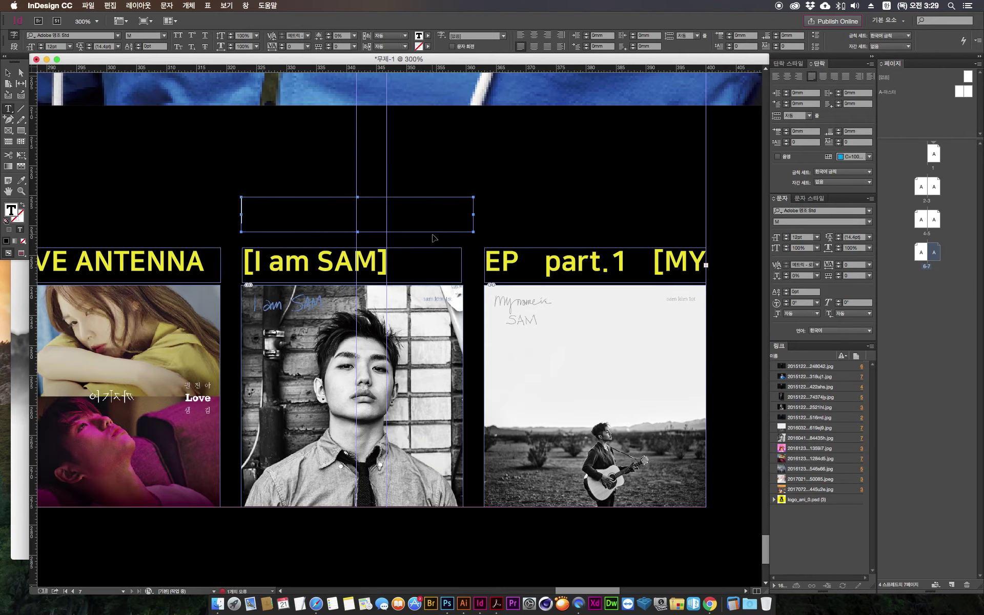
key("super+v")
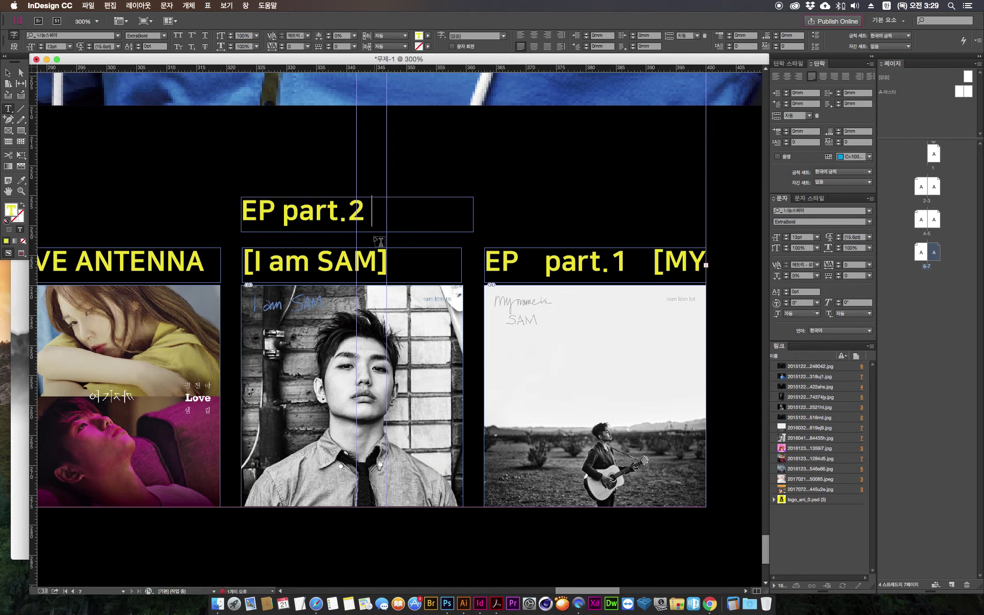
left_click_drag(424, 216, 226, 209)
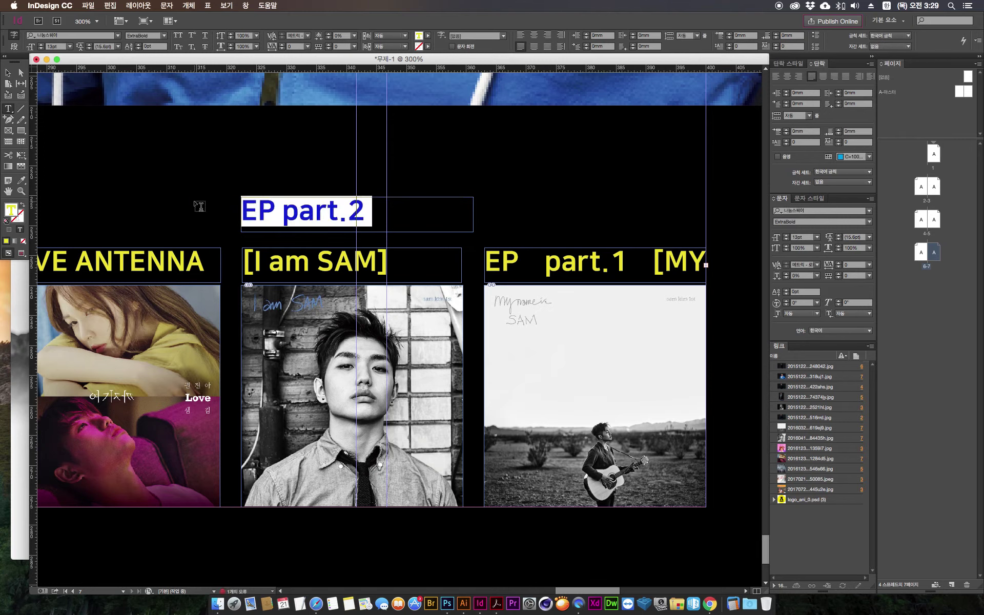
key("shift+super+comma")
key("shift+super+comma")
key("shift+super+comma")
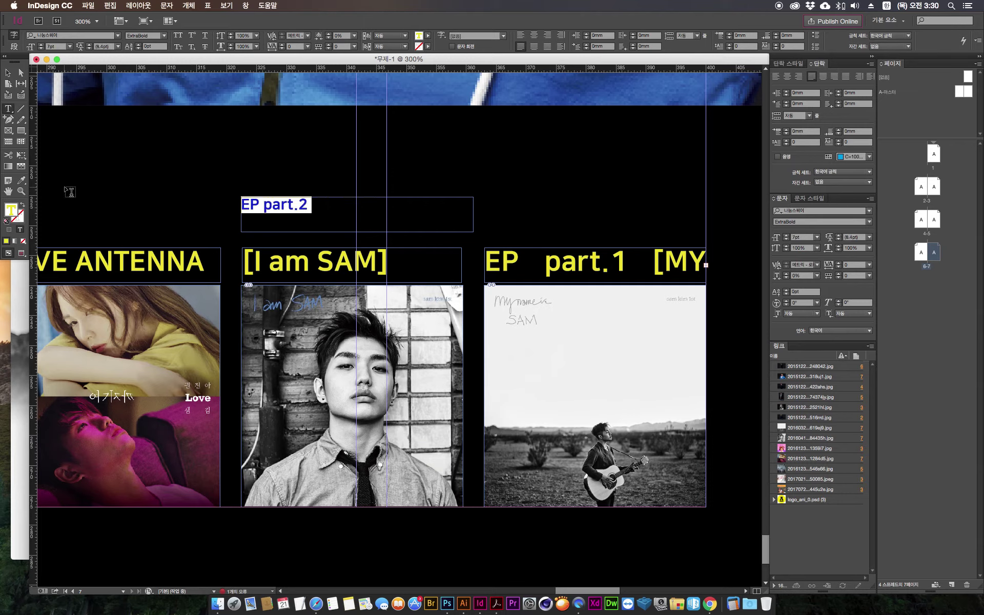
Step: Resize the EP part.2 text frame to 36.6 mm wide and place it directly above the [I am SAM] caption
left_click(8, 73)
left_click_drag(472, 232, 402, 213)
mouse_move(333, 209)
left_mouse_down()
mouse_move(334, 242)
mouse_move(322, 225)
left_mouse_up()
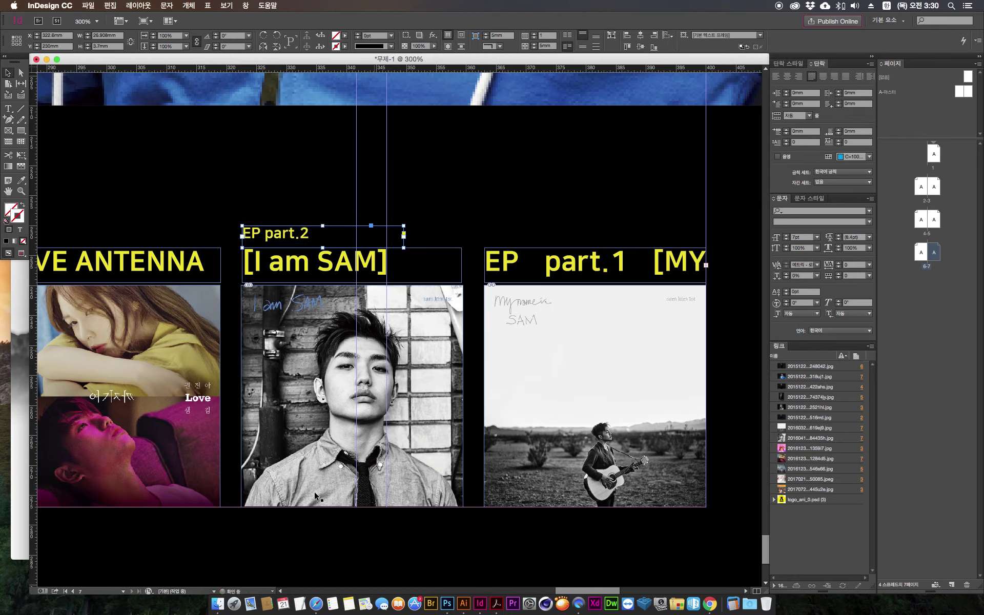
left_click_drag(405, 240, 461, 235)
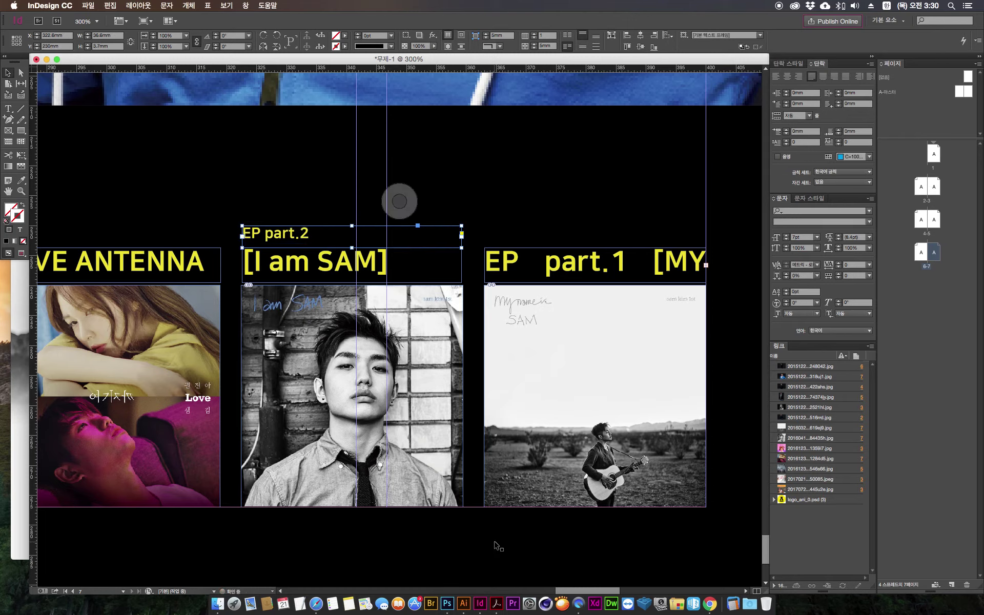
left_click(400, 201)
left_click(20, 253)
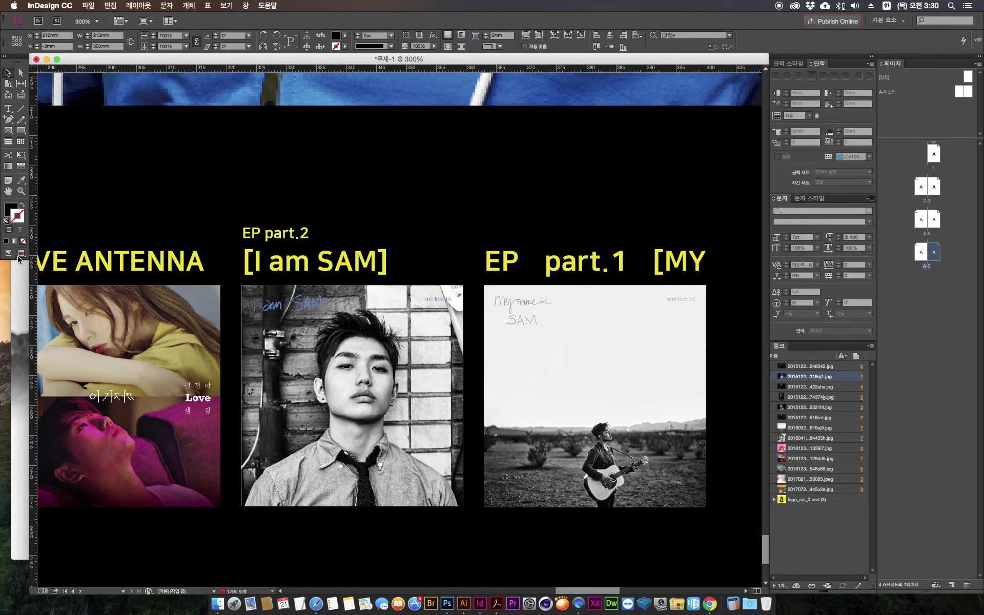
left_click(8, 257)
Step: Duplicate the EP part.2 label above the guitar cover's caption and change the copy to EP part.1
left_click(291, 242)
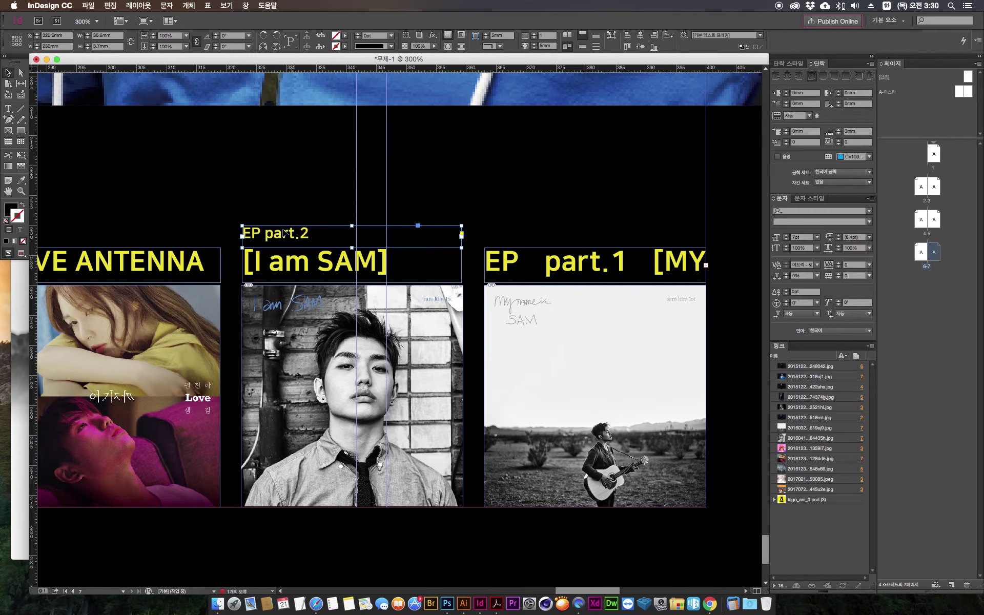
left_click_drag(269, 238, 513, 236)
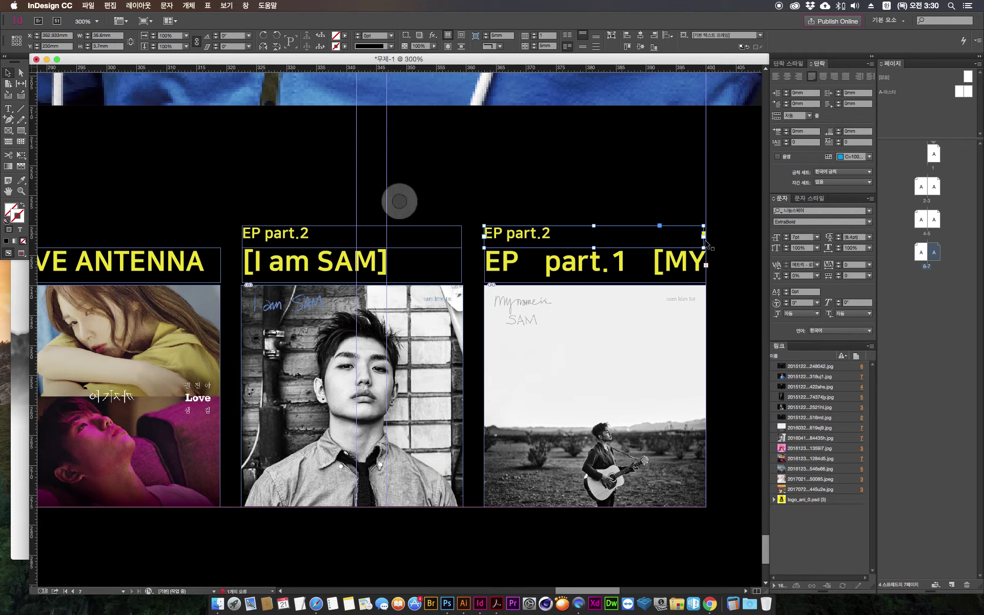
double_click(578, 237)
double_click(549, 235)
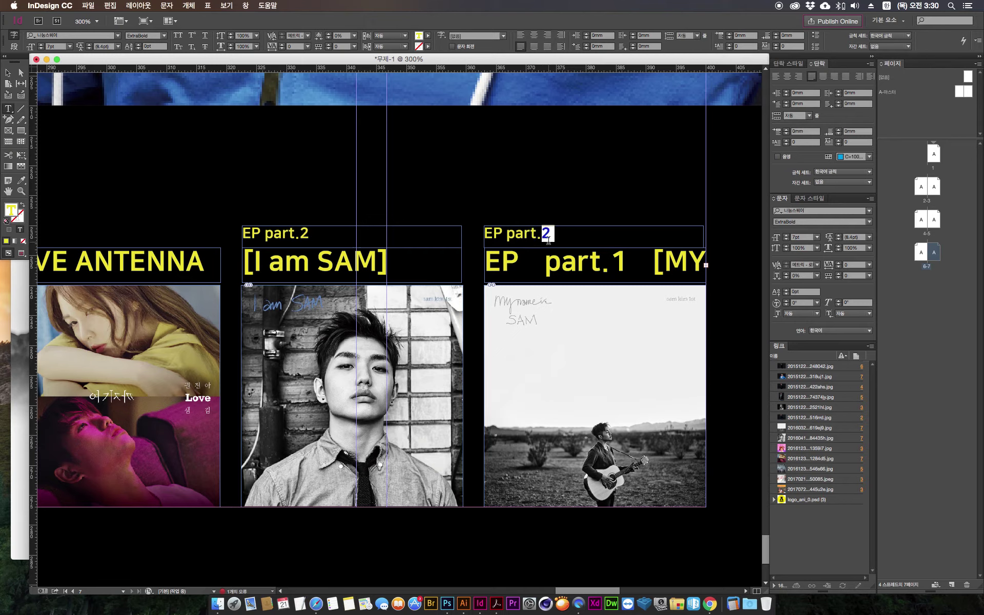
type("1")
Step: Delete EP part.1 from the guitar cover's large caption and widen its frame to 48.5 mm to fit [MY NAME IS SAM]
left_click_drag(648, 265, 450, 246)
key("BackSpace")
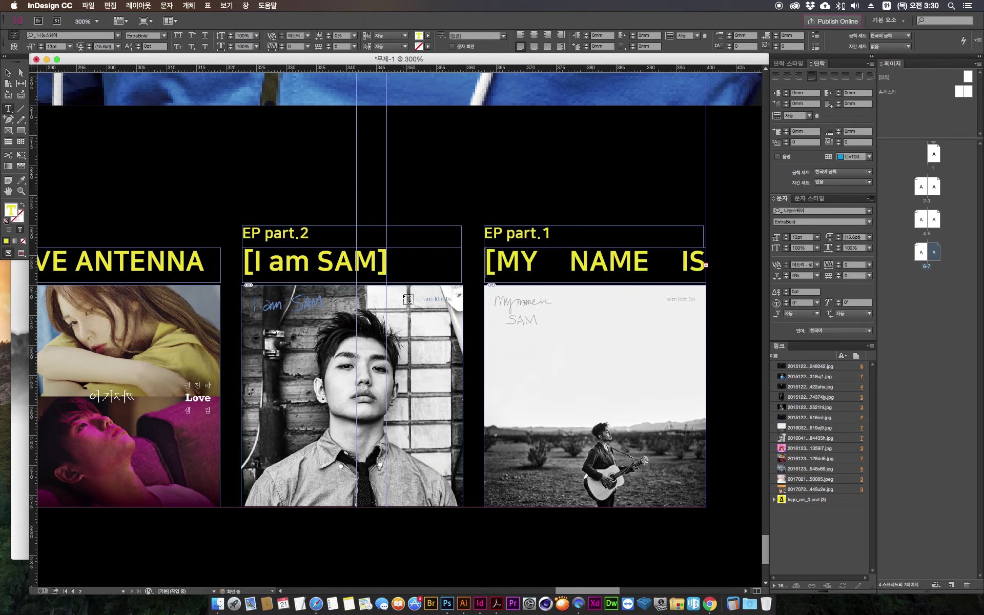
left_click(525, 266)
key("Escape")
left_click_drag(610, 392, 457, 373)
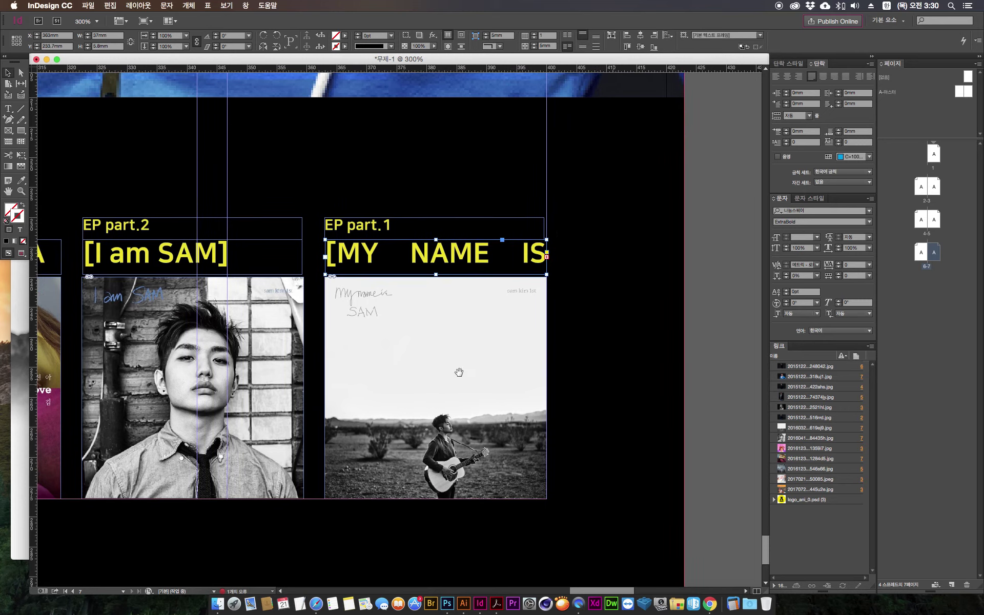
left_click_drag(547, 258, 617, 262)
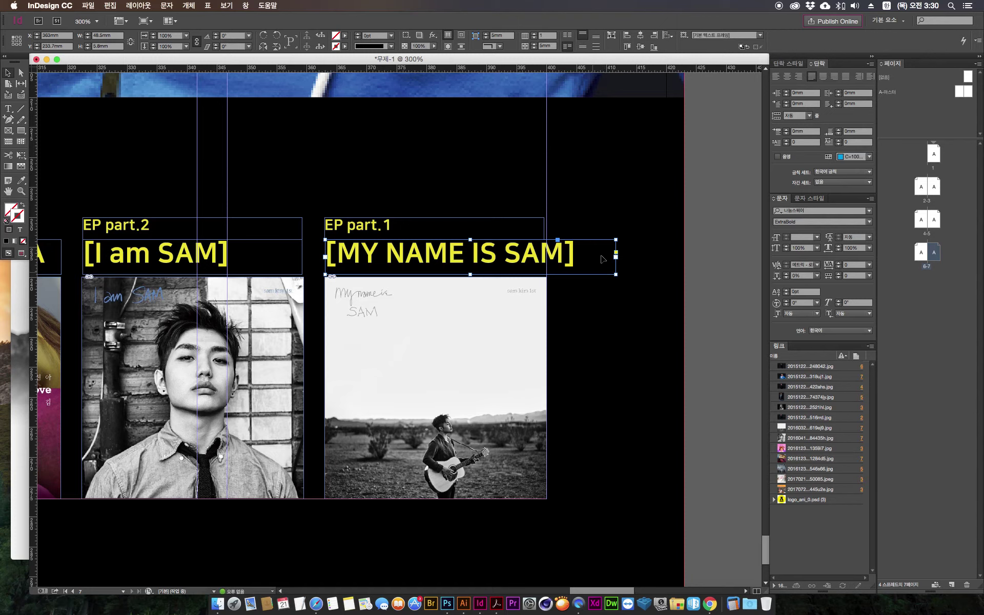
Step: Try condensing the [MY NAME IS SAM] caption to 80% horizontal scale, and undo the change
double_click(585, 256)
left_click_drag(585, 257, 285, 260)
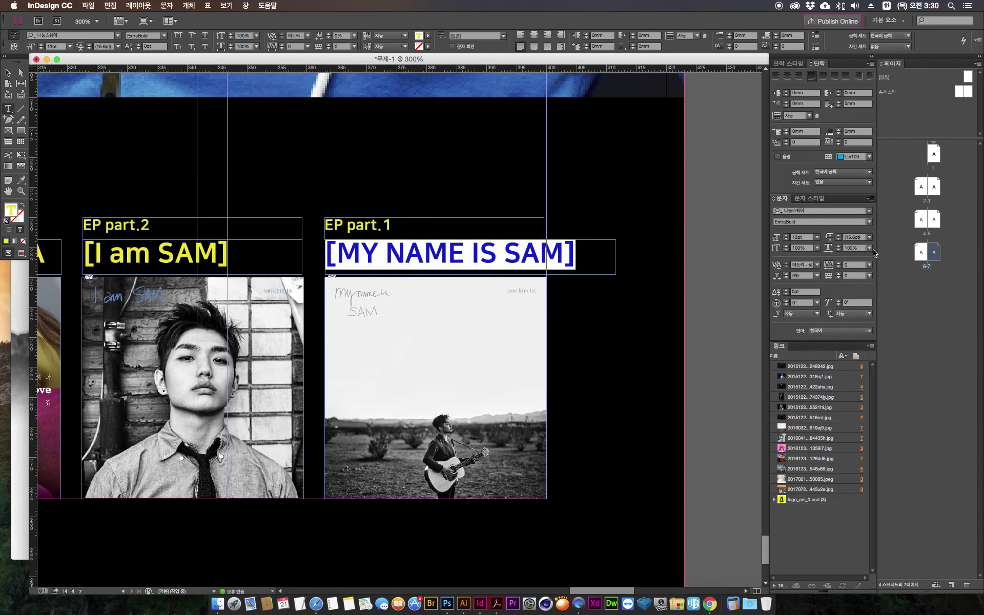
left_click(872, 249)
left_click(862, 307)
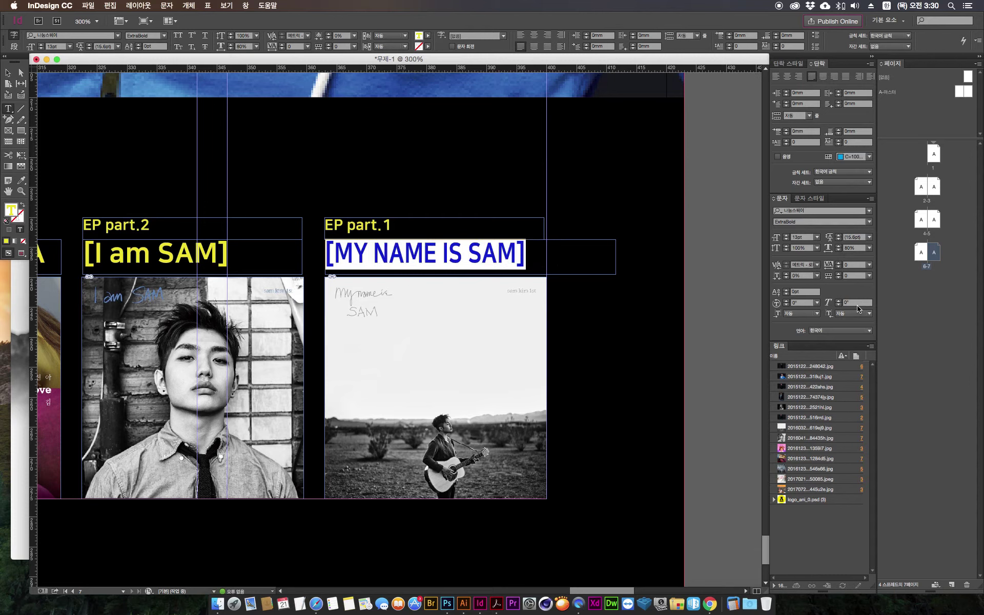
key("super+z")
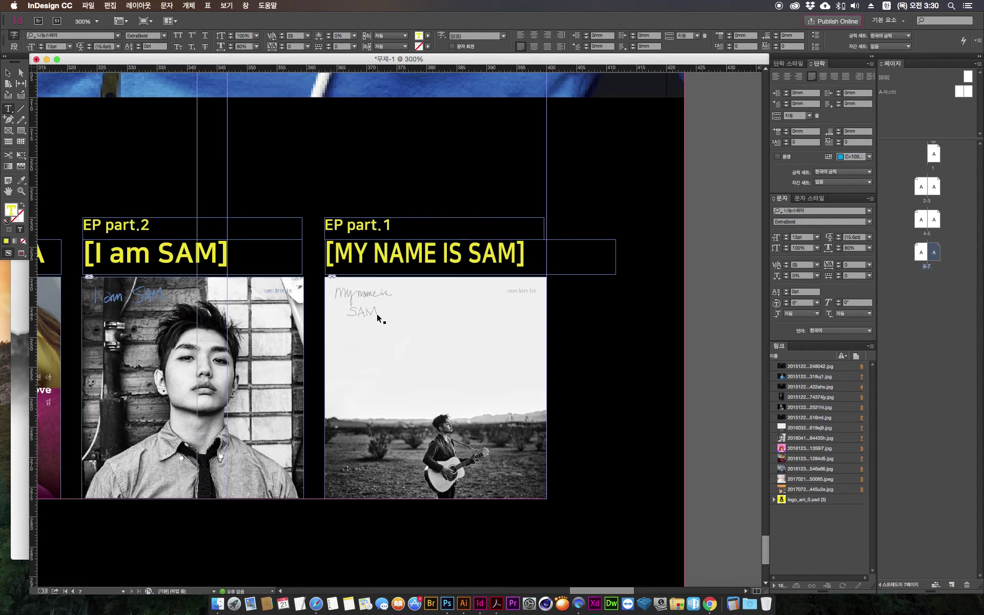
key("Escape")
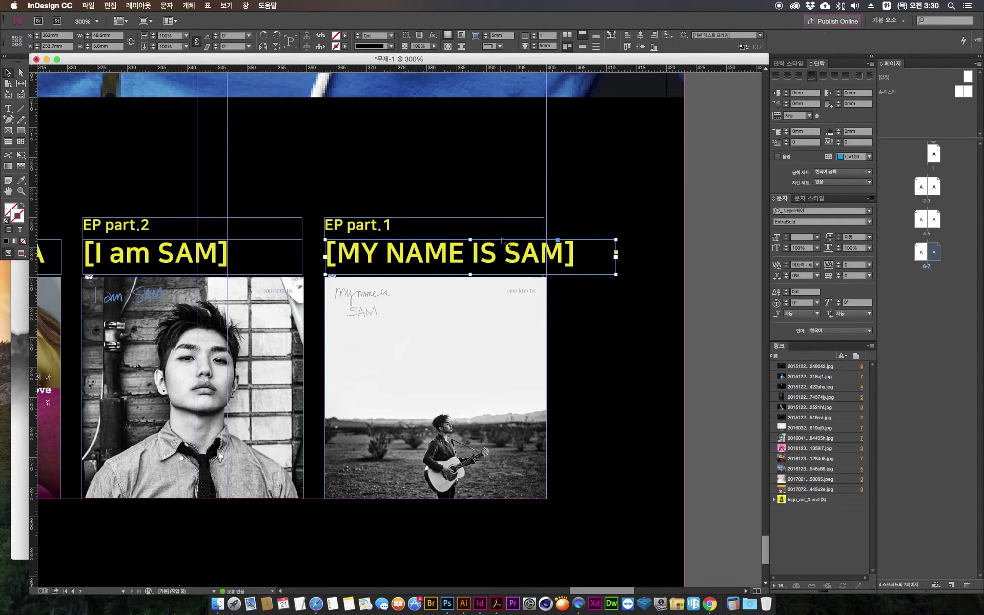
Step: Deselect everything and view the whole spread in Preview mode without guides or frame edges
left_click(693, 348)
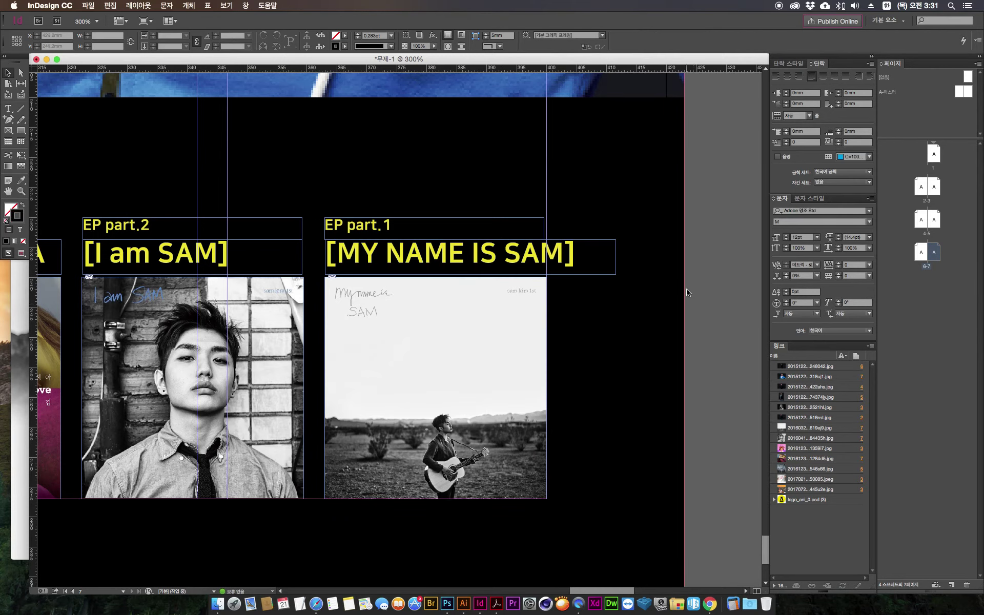
key("super+minus")
key("super+minus")
key("super+minus")
key("super+0")
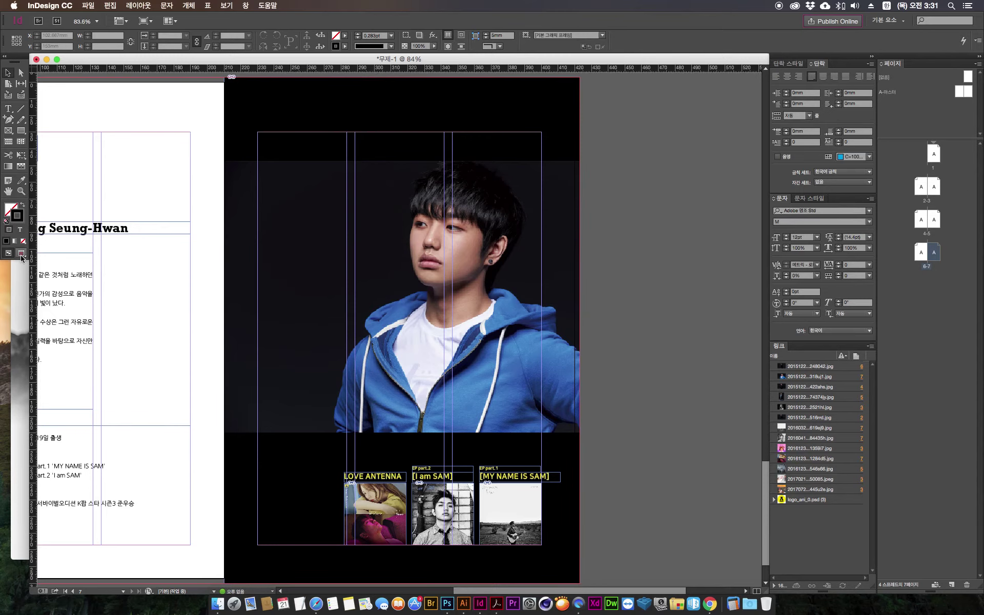
left_click(21, 253)
left_click_drag(200, 448, 380, 431)
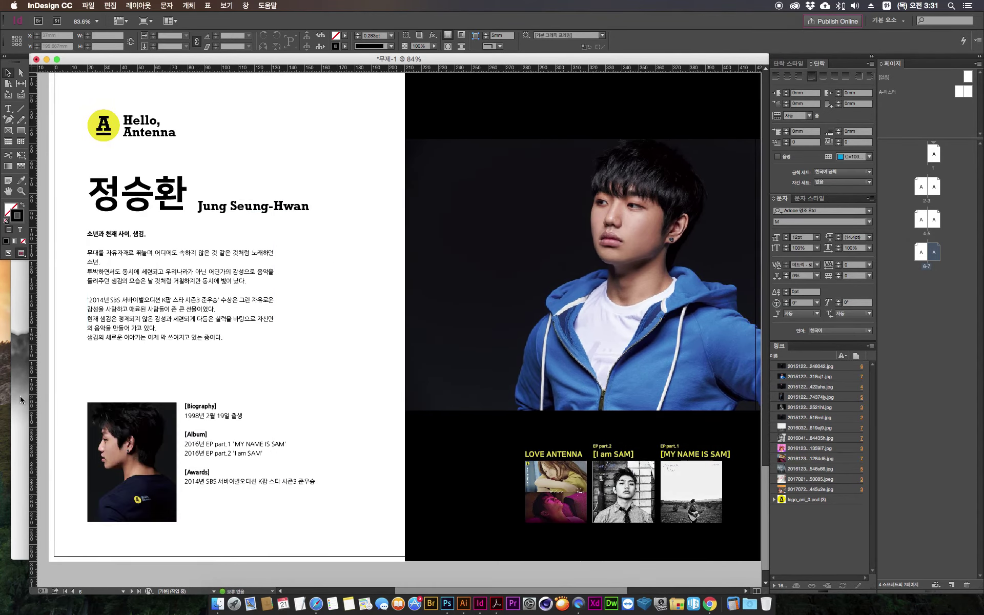
Step: Switch to Chrome, go back to the All Music By Sam Kim page, copy the name Sam Kim, and return to InDesign
left_click(20, 396)
right_click(21, 63)
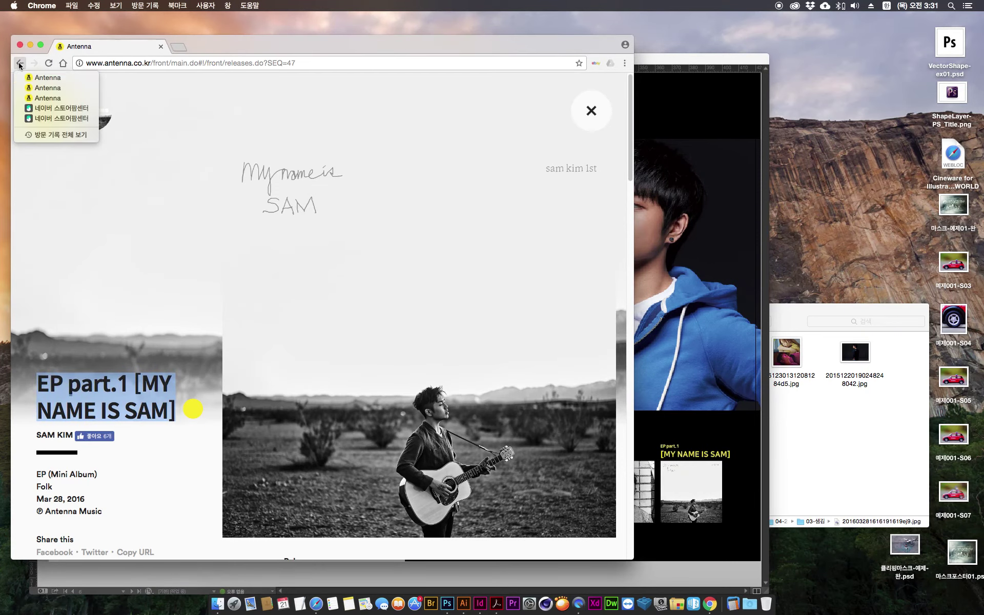
left_click(22, 65)
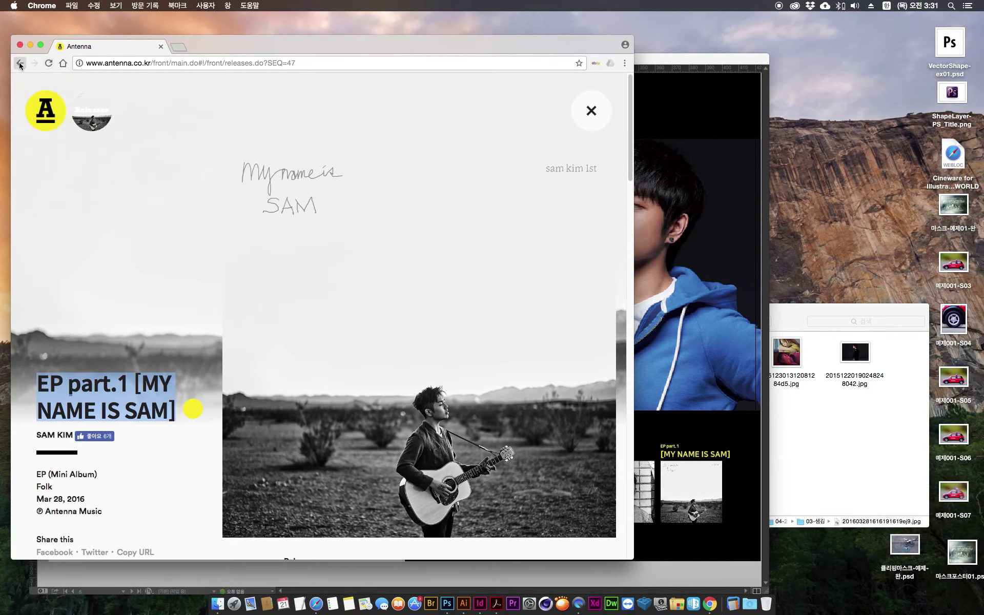
left_click(21, 63)
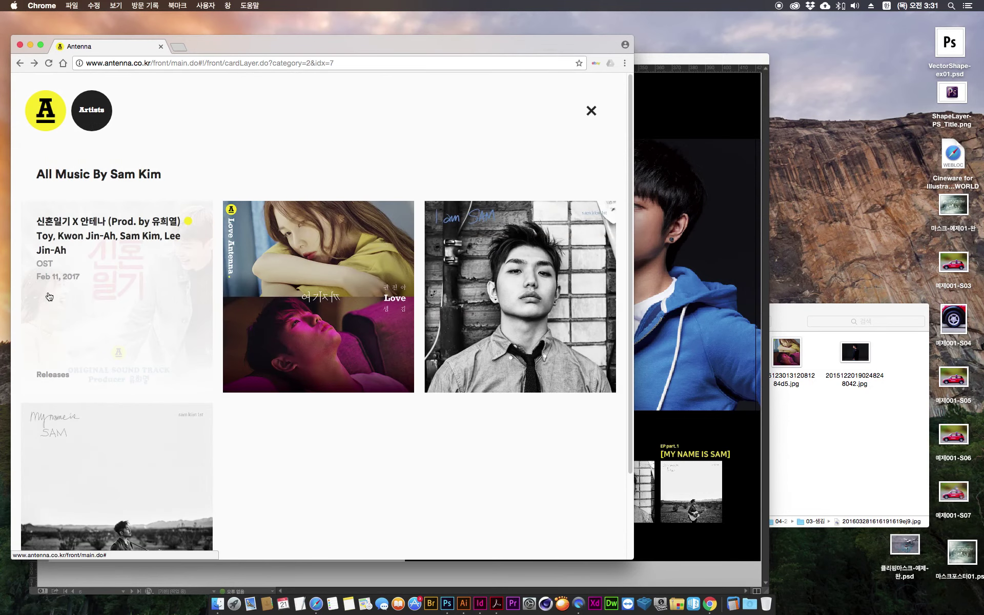
left_click_drag(111, 174, 170, 175)
key("cmd+c")
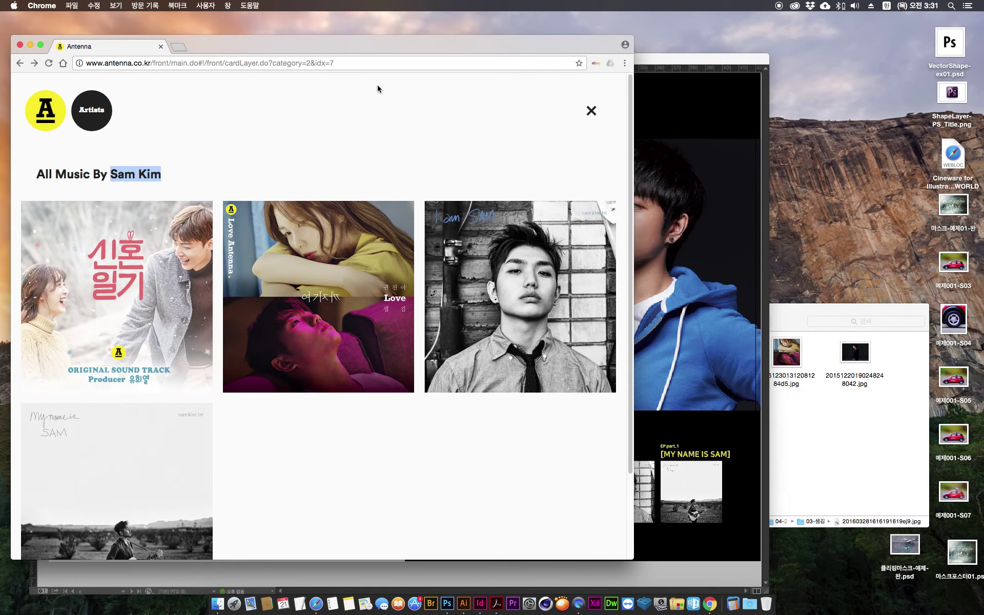
left_click(637, 60)
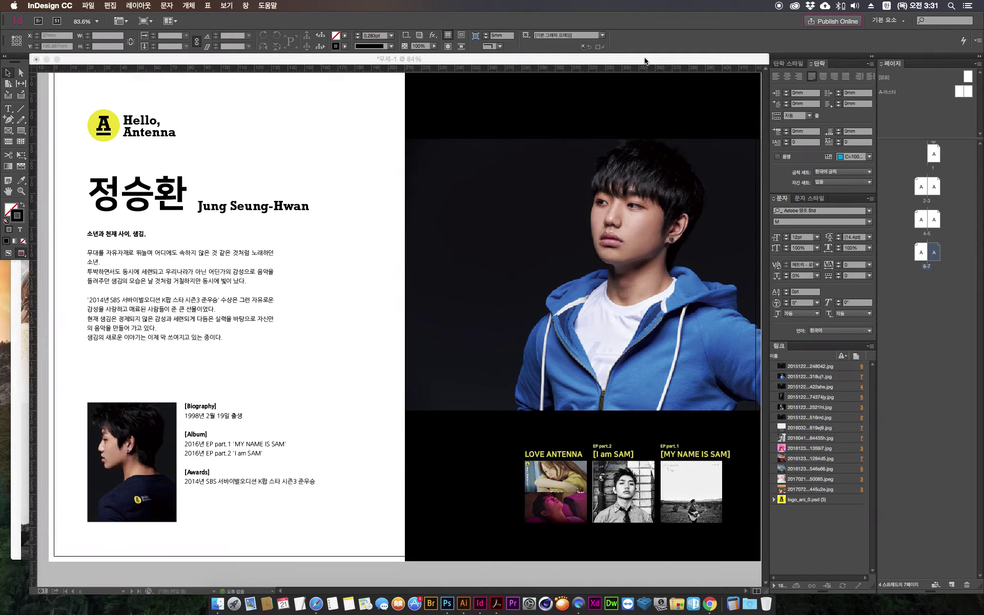
Step: Replace the English name Jung Seung-Hwan with the copied Sam Kim and the Korean heading 정승환 with 샘김
left_click(210, 206)
triple_click(210, 206)
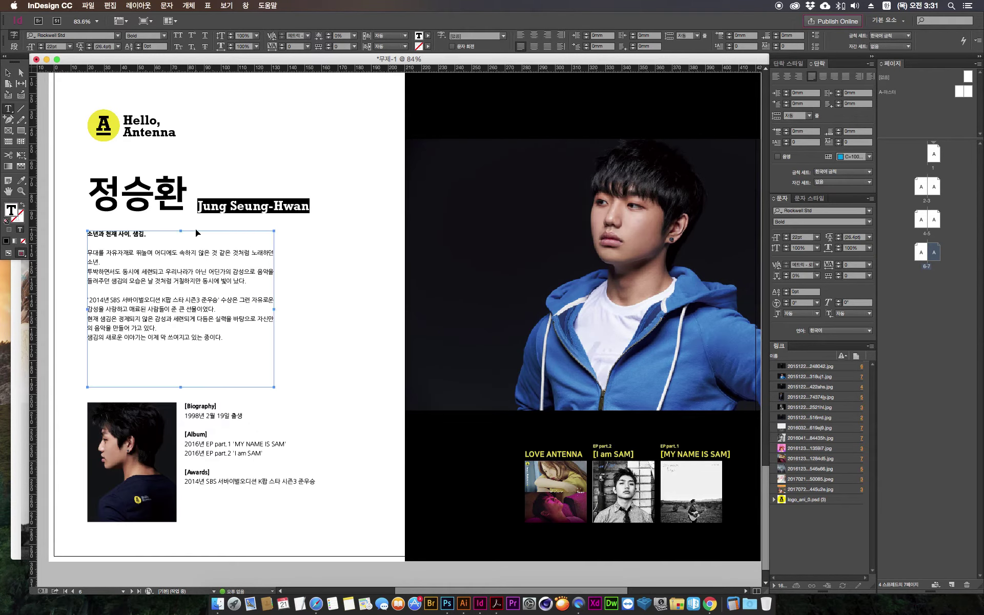
key("cmd+v")
left_click_drag(180, 183, 36, 187)
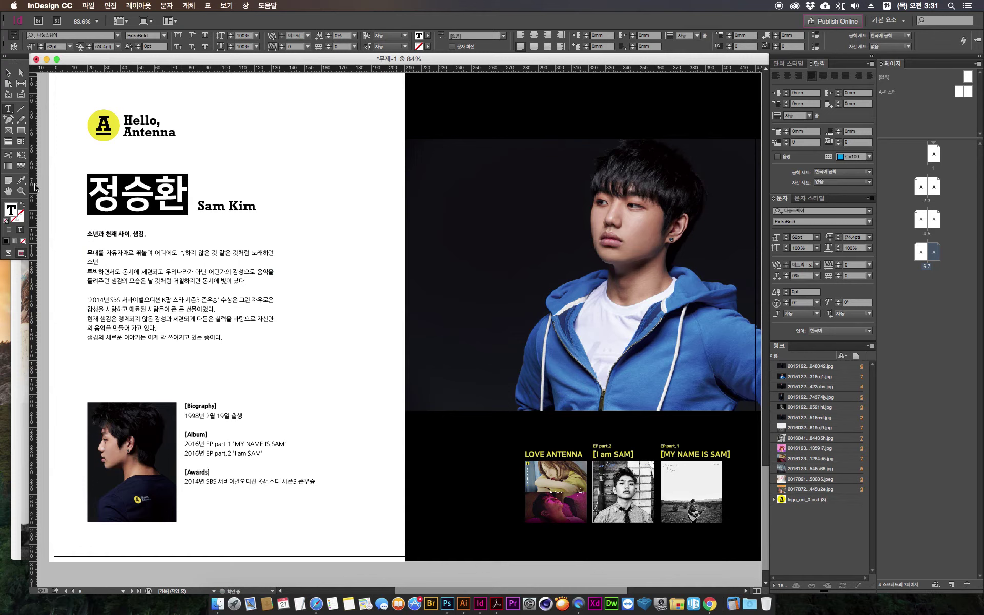
type("샘")
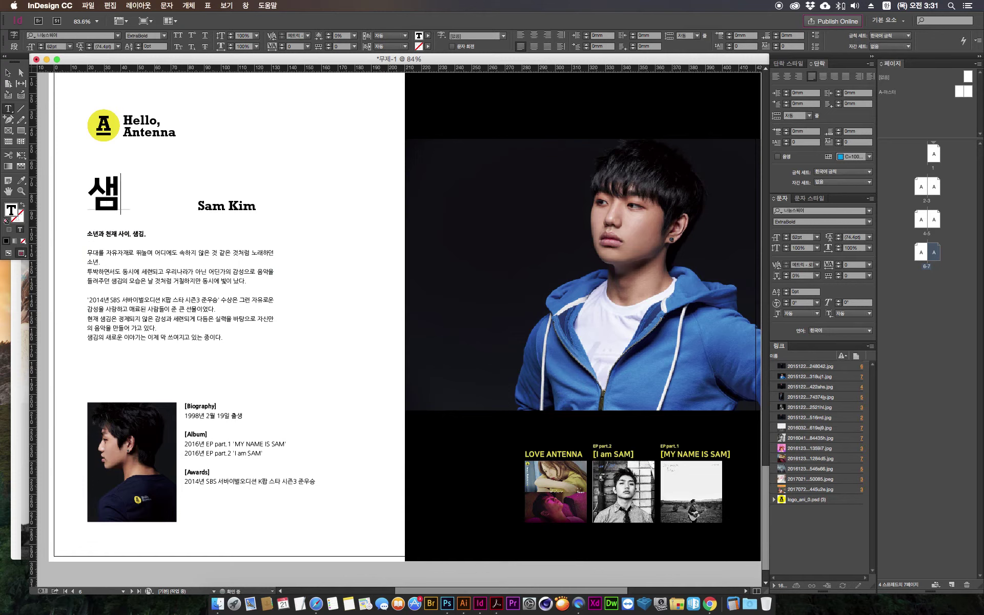
type("김")
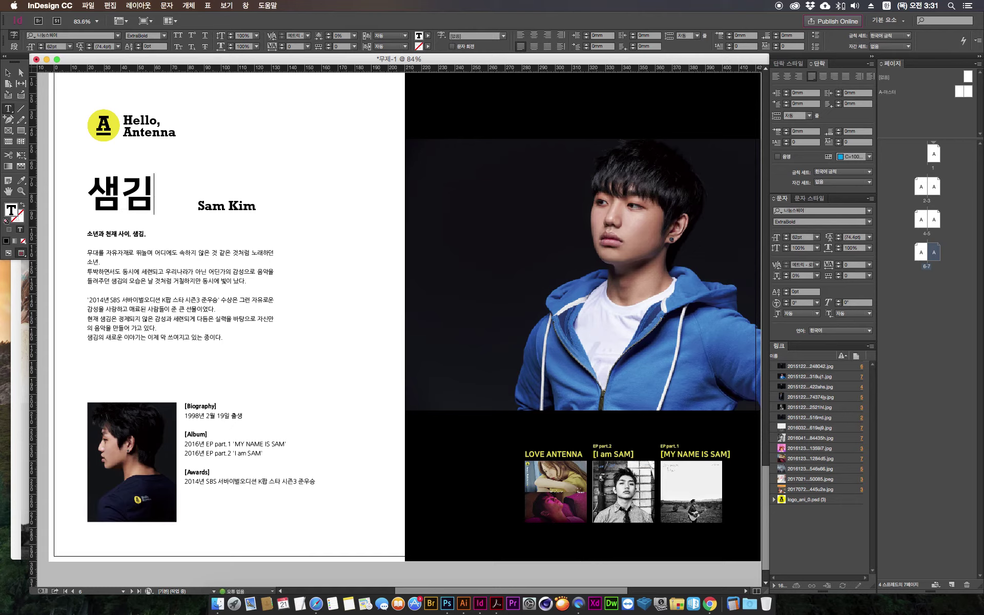
Step: Move the Sam Kim text closer to the 샘김 heading and deselect it
key("Escape")
left_click(241, 209)
left_click_drag(241, 209, 212, 206)
left_click(44, 400)
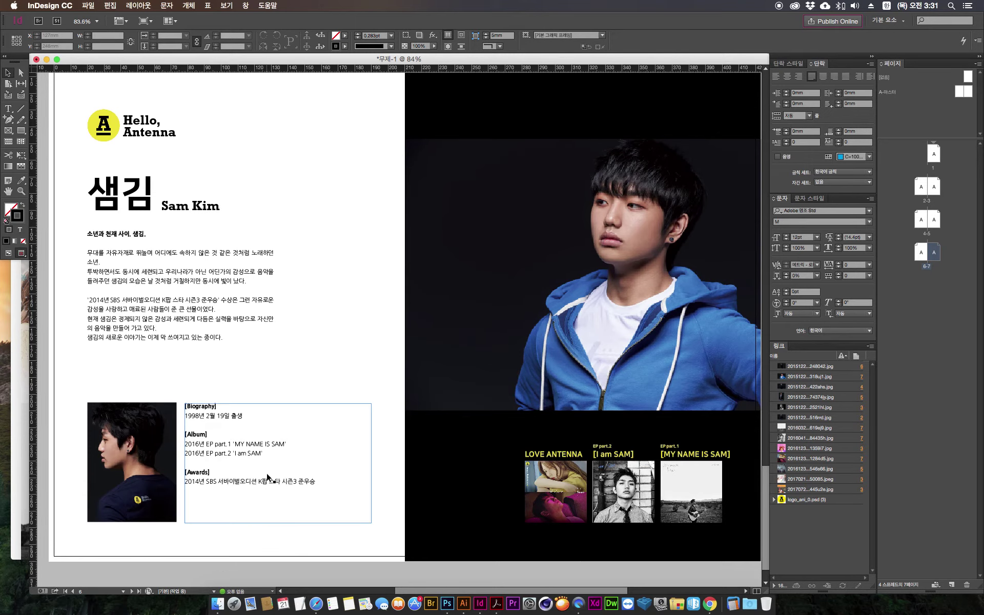
Step: Duplicate the 6-7 spread at the end of the document and bring the new 8-9 spread into view
key("super+minus")
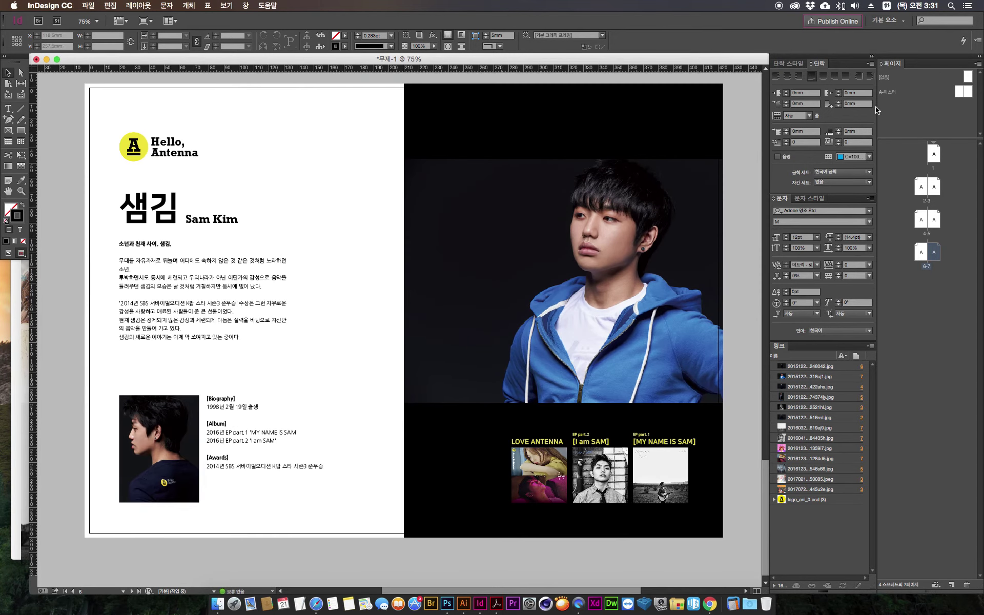
left_click(917, 281)
left_click_drag(924, 255, 907, 301)
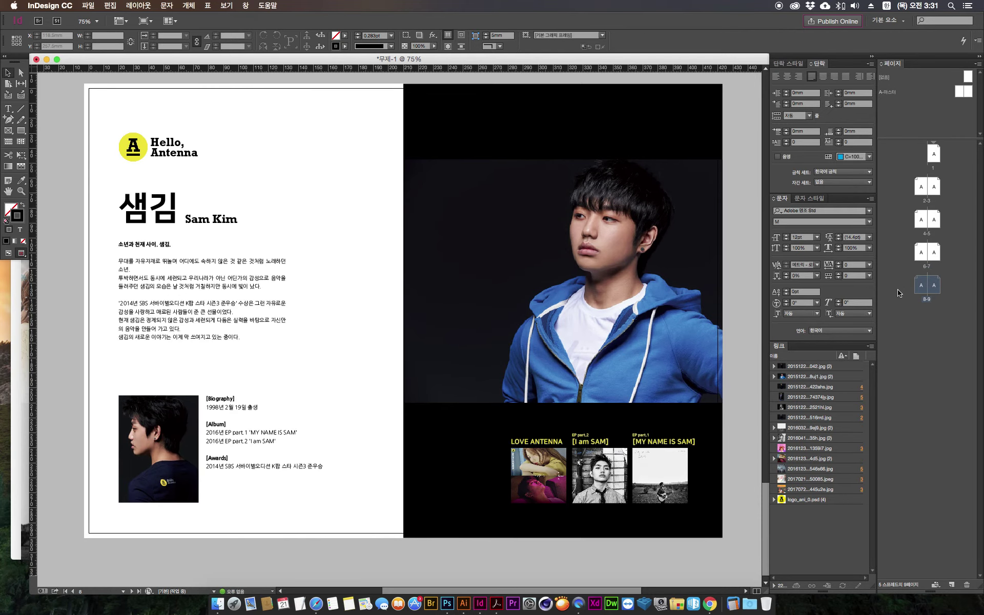
left_click_drag(525, 246, 450, 81)
left_click_drag(439, 428, 440, 293)
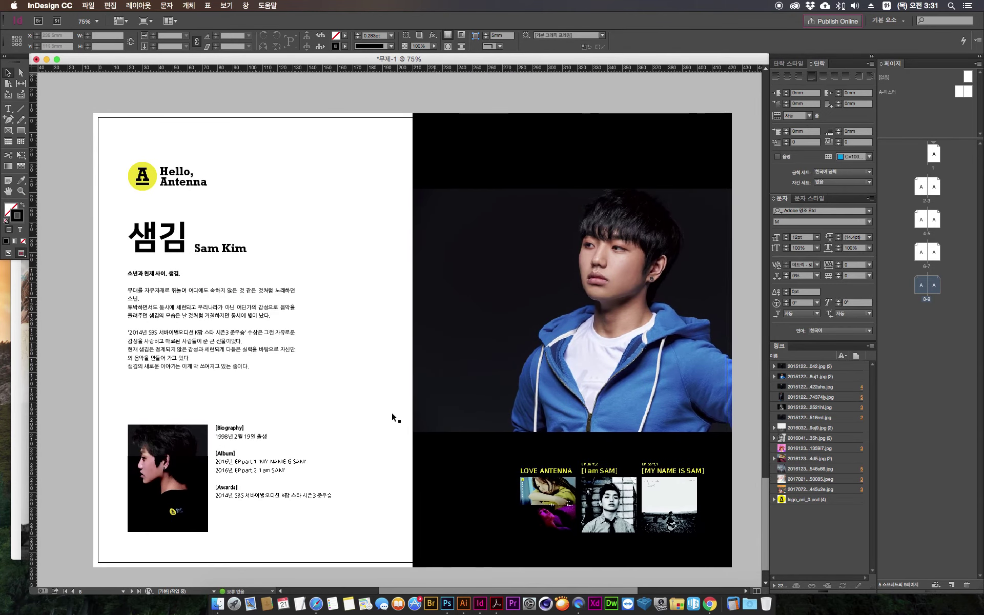
Step: Switch to Finder, go back from the 03-샘김 folder, and open the 04-권진아 folder
left_click(217, 604)
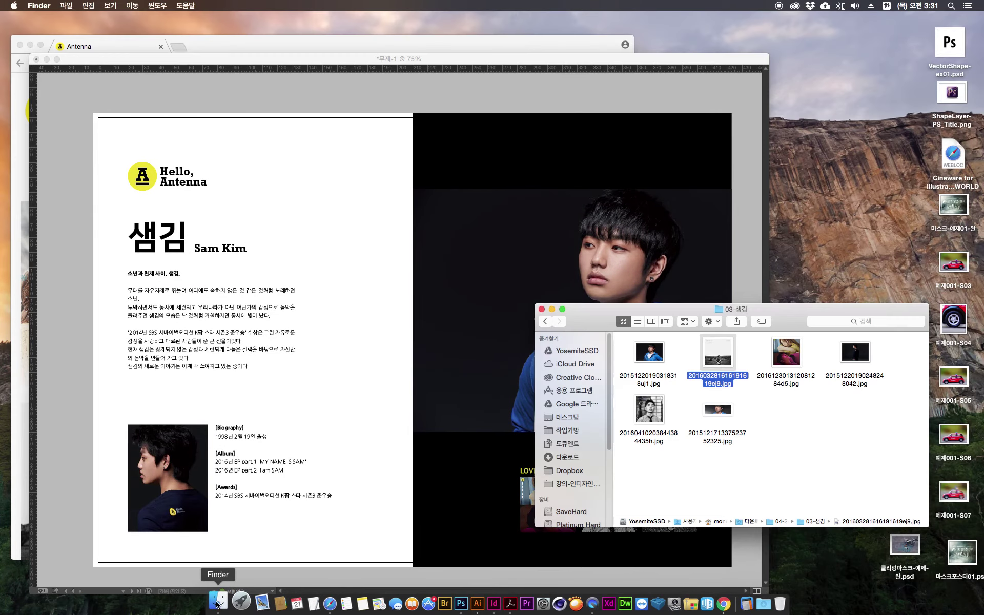
left_click(545, 322)
left_click(758, 364)
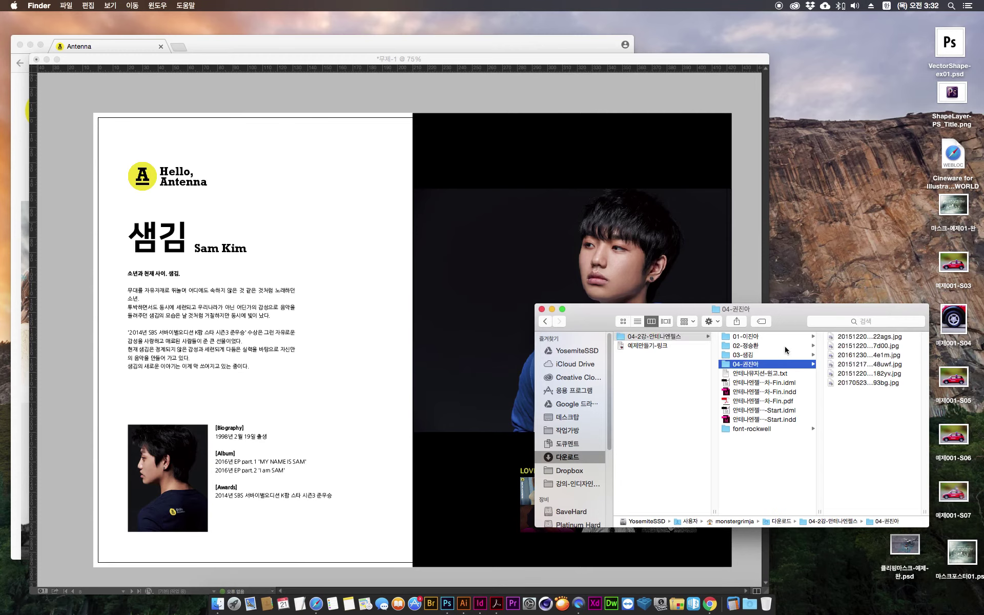
left_click(624, 322)
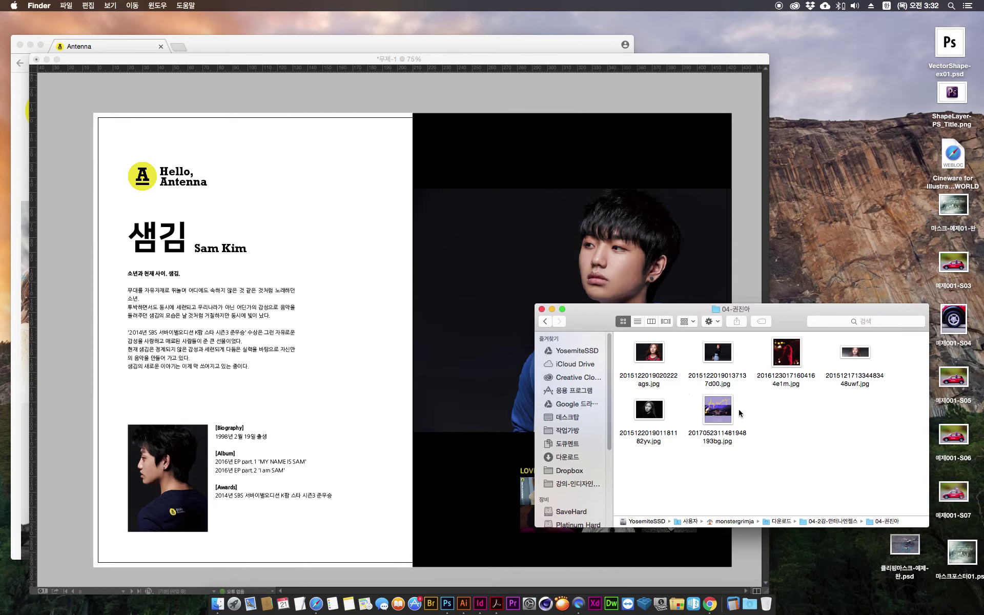
left_click_drag(685, 305, 757, 301)
left_click_drag(721, 406, 535, 305)
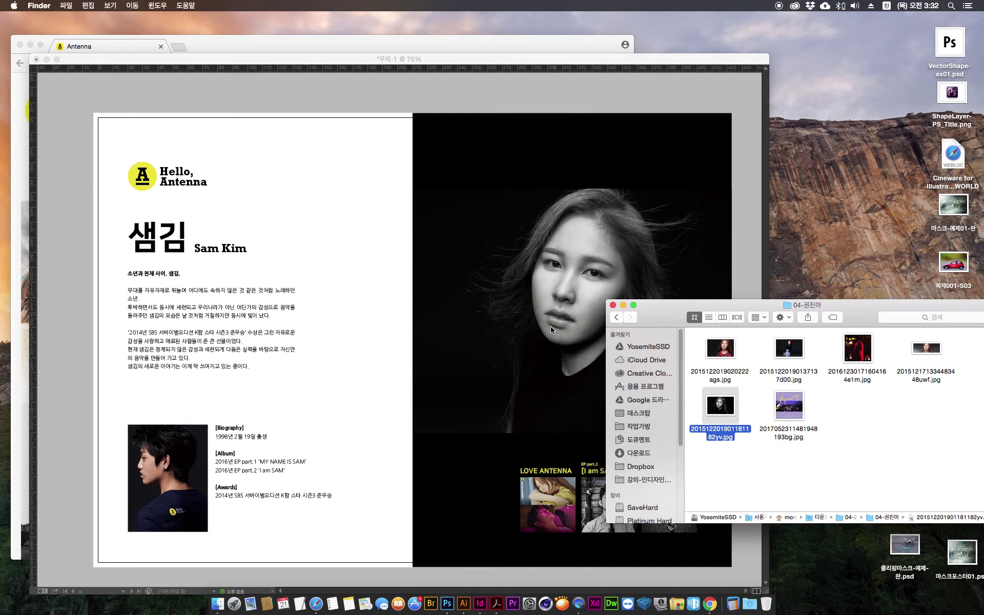
left_click(791, 352)
left_click_drag(791, 352, 172, 488)
left_click(172, 489)
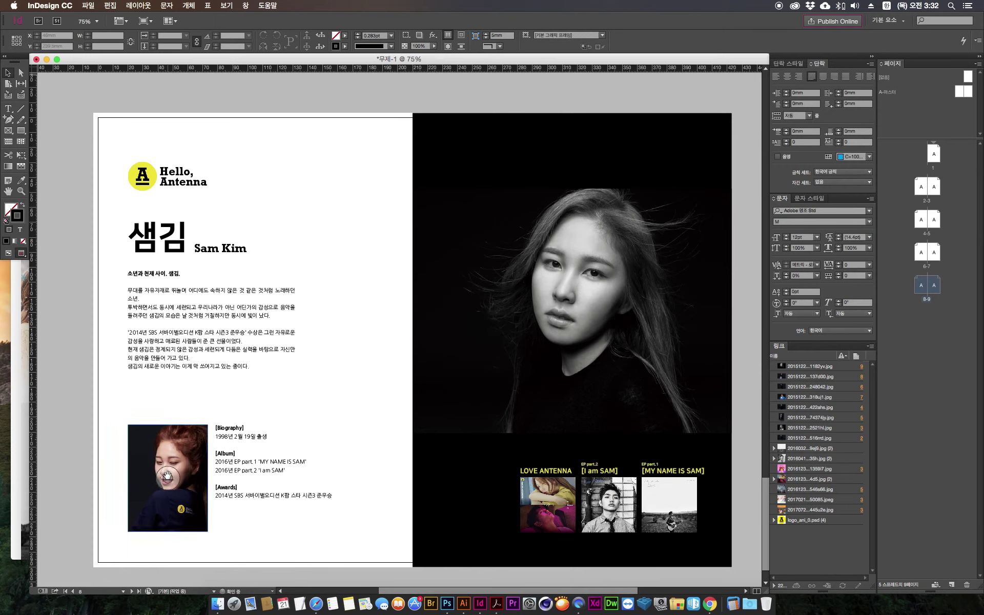
Step: Scale the image inside the small portrait frame down to about 54%, reposition it within the frame, and deselect it
left_click(162, 479)
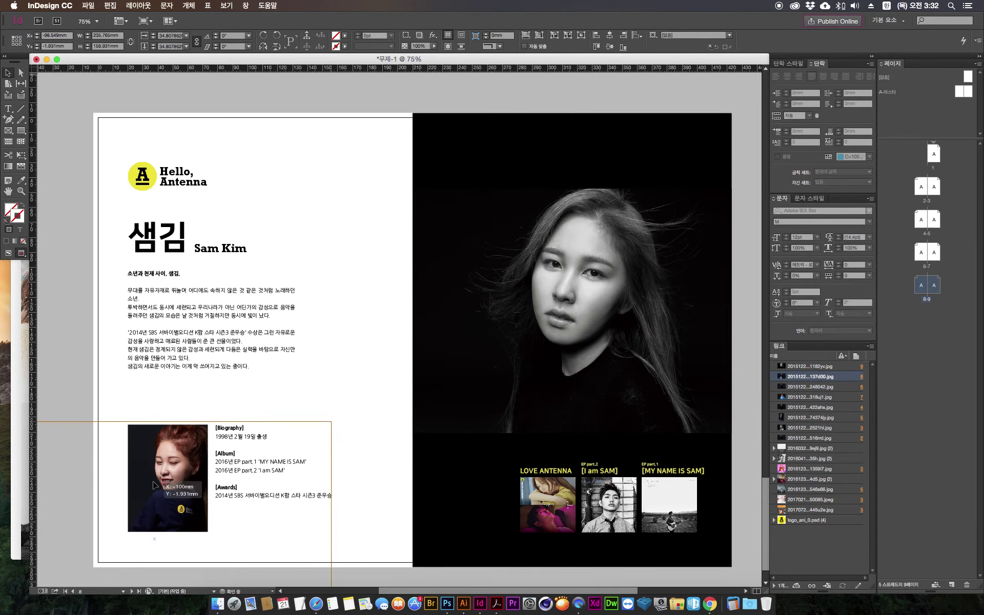
left_click_drag(161, 481, 156, 472)
left_click_drag(333, 422, 326, 426)
left_click_drag(169, 482, 176, 481)
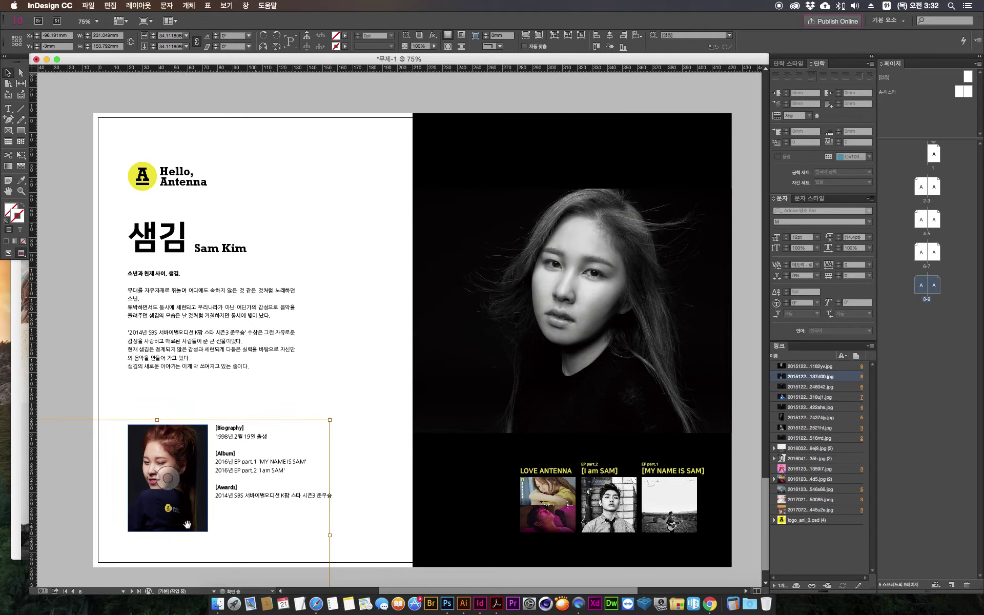
left_click(70, 384)
Step: Switch to Chrome, go back from Sam Kim's pages to the Antenna artist list, and open Kwon Jin-Ah's artist page
left_click_drag(235, 355, 237, 353)
scroll(237, 354, "left", 5)
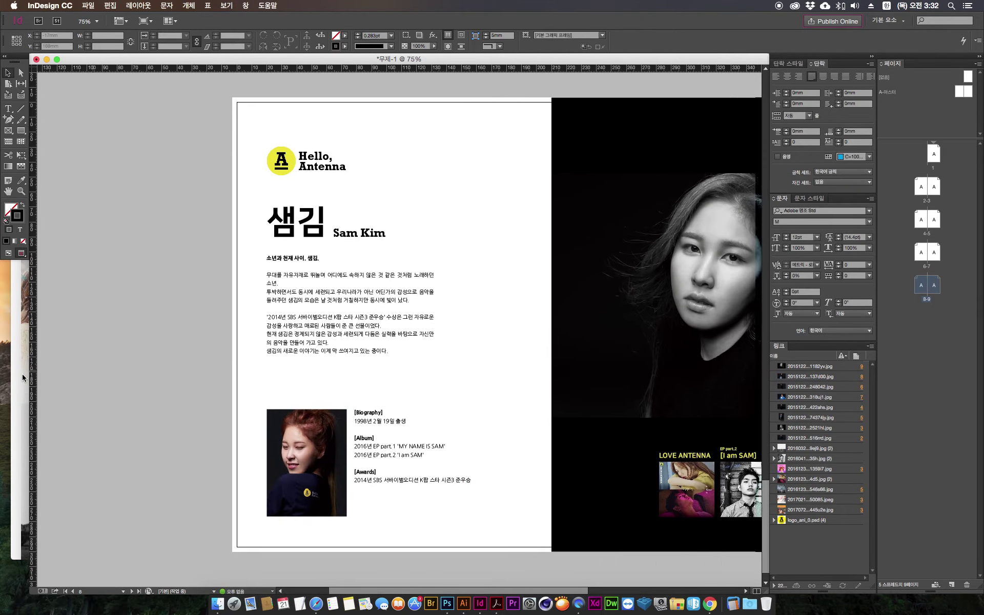
left_click(14, 421)
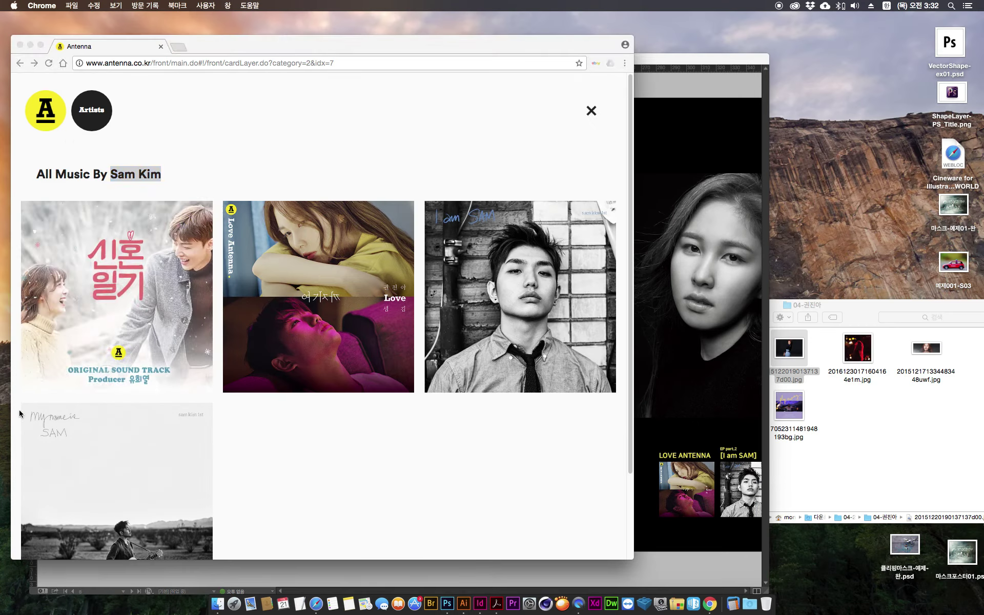
left_click(20, 63)
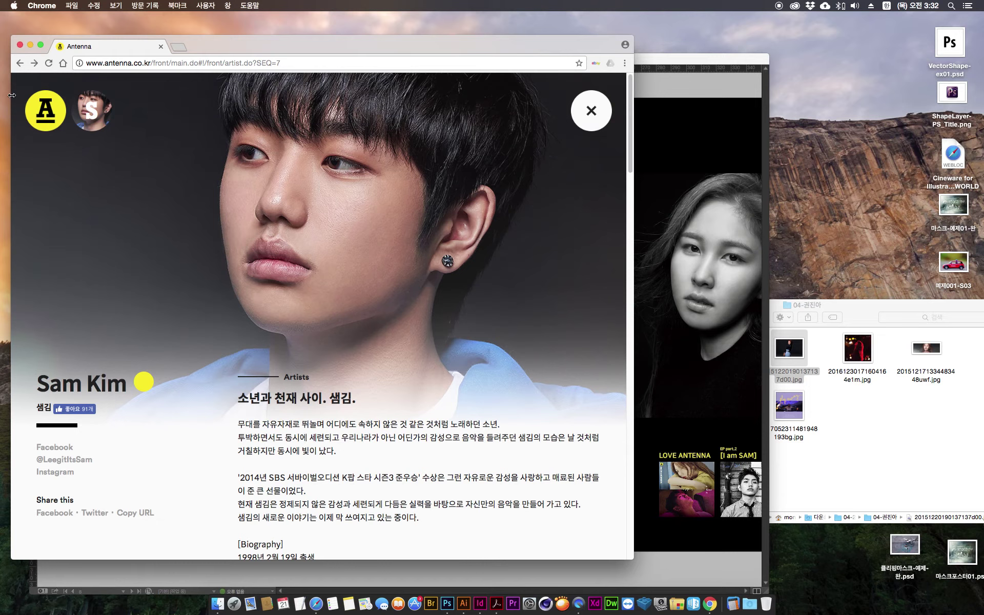
left_click(21, 63)
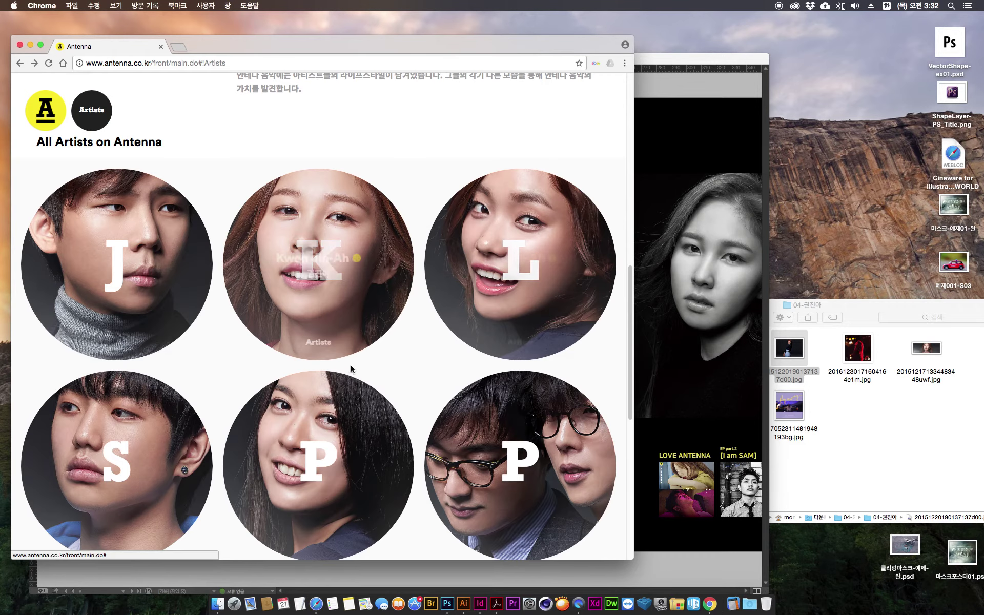
left_click(328, 277)
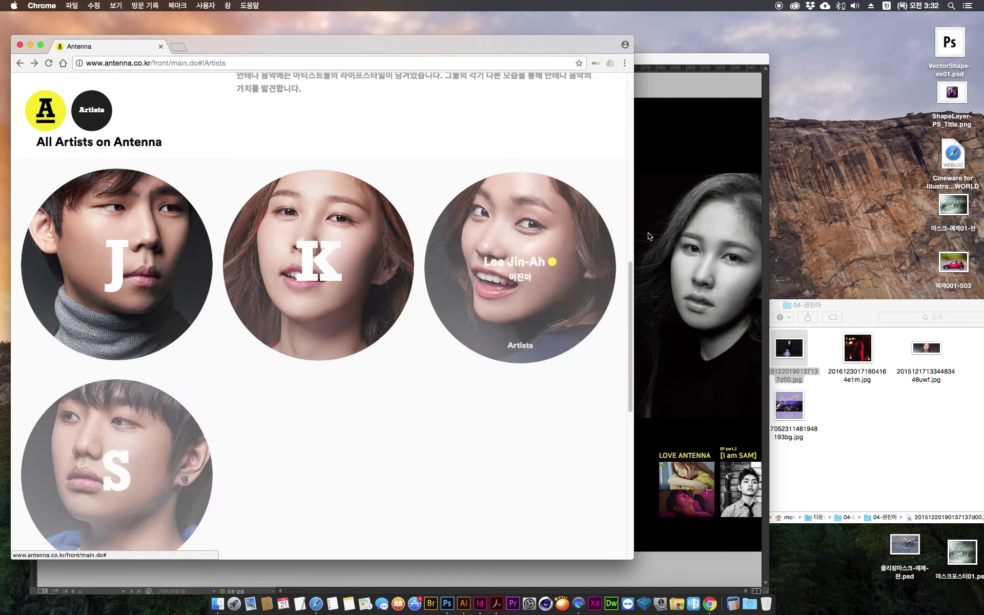
left_click(395, 308)
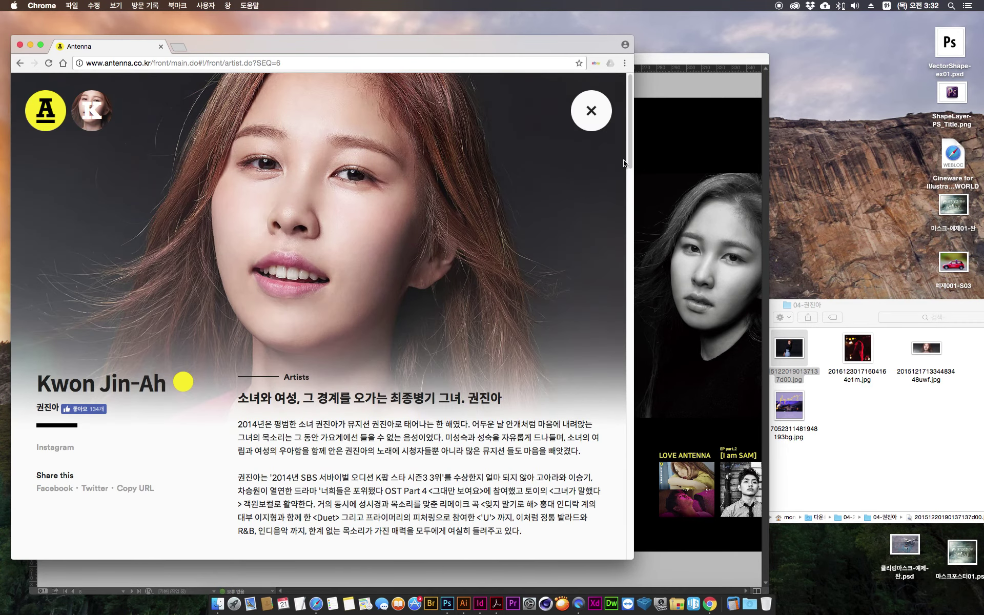
Step: Copy the headline 소녀와 여성, 그 경계를 오가는 최종병기 그녀. 권진아 from the artist page
scroll(634, 192, "down", 5)
scroll(633, 193, "down", 1)
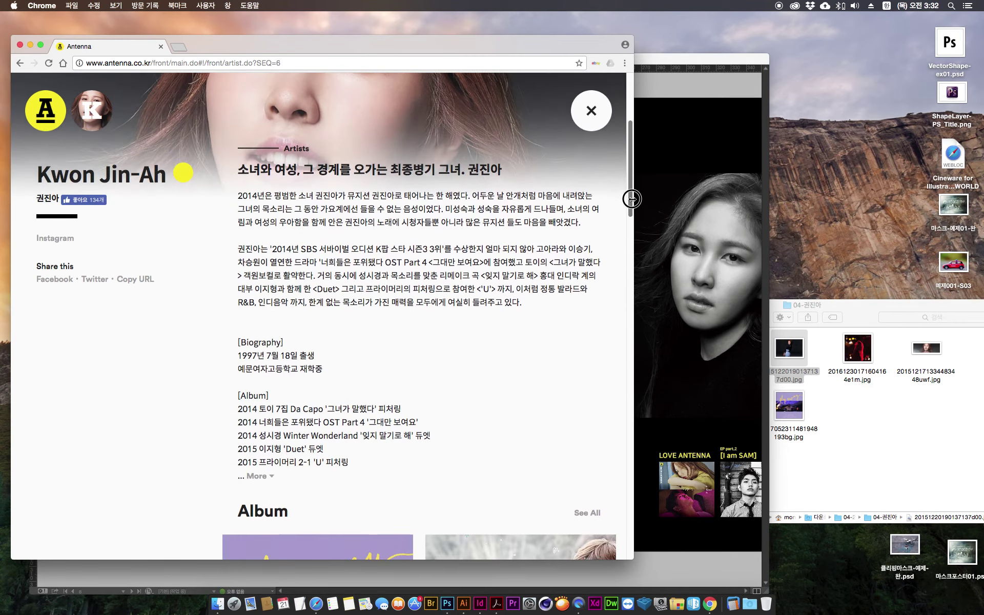
left_click_drag(501, 188, 238, 190)
key("super+c")
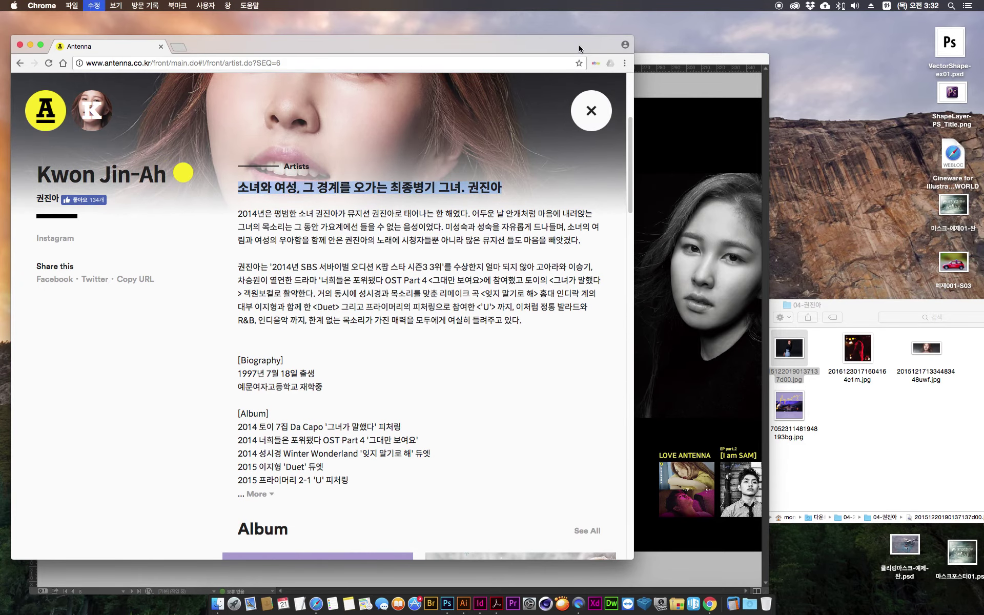
Step: Switch to InDesign, show the page at 125% in normal view with guides, and open the intro text frame for editing
left_click(659, 67)
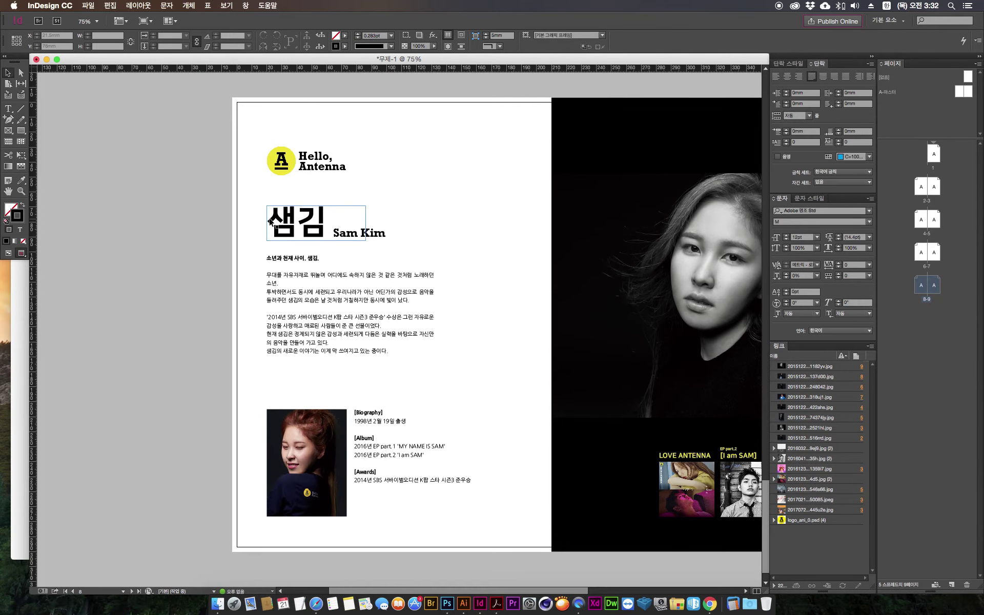
key("super+equal")
key("super+equal")
left_click(245, 307)
scroll(110, 237, "left", 3)
key("w")
double_click(320, 210)
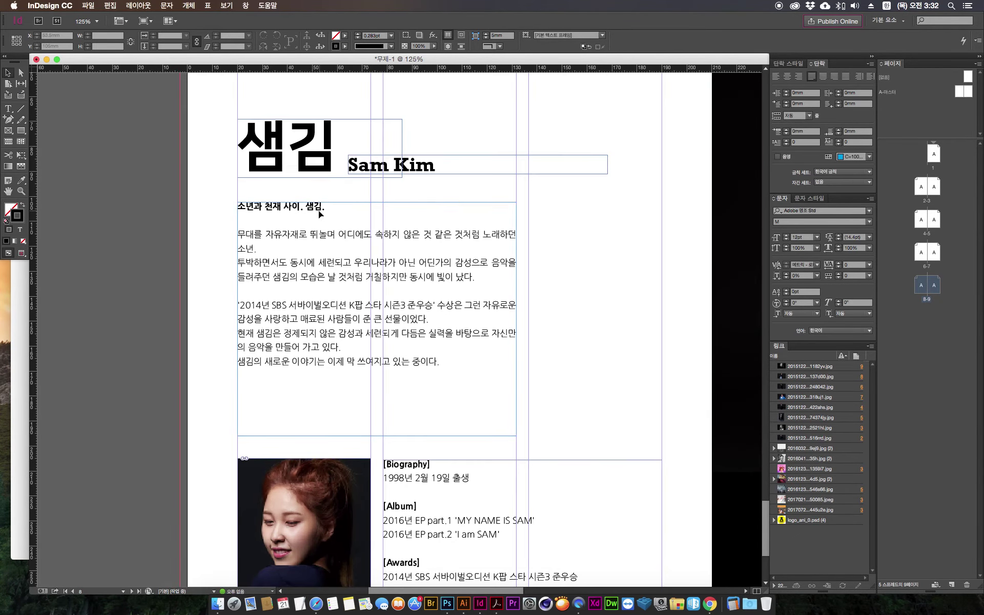
left_click_drag(325, 208, 235, 206)
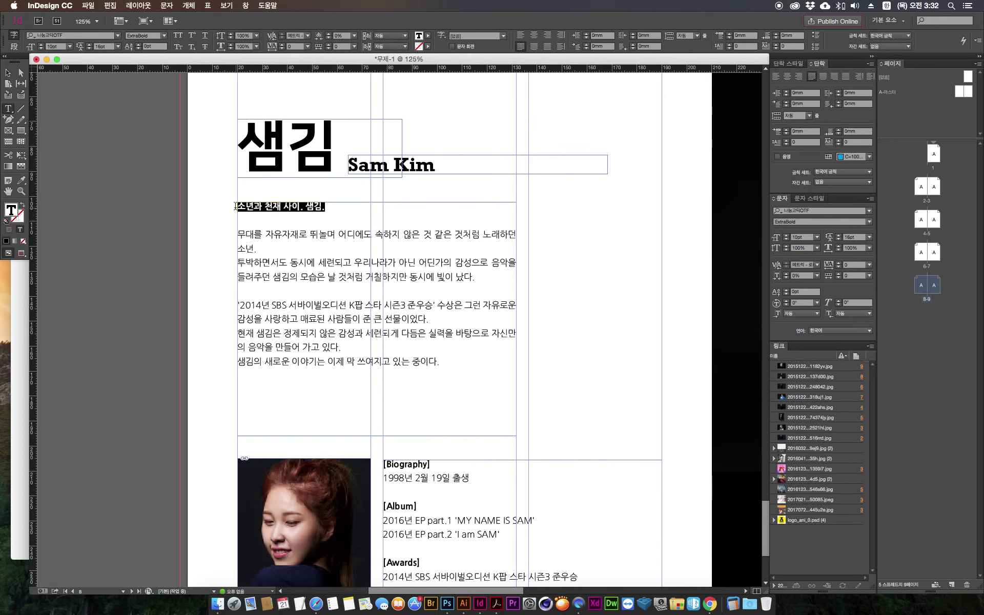
key("super+v")
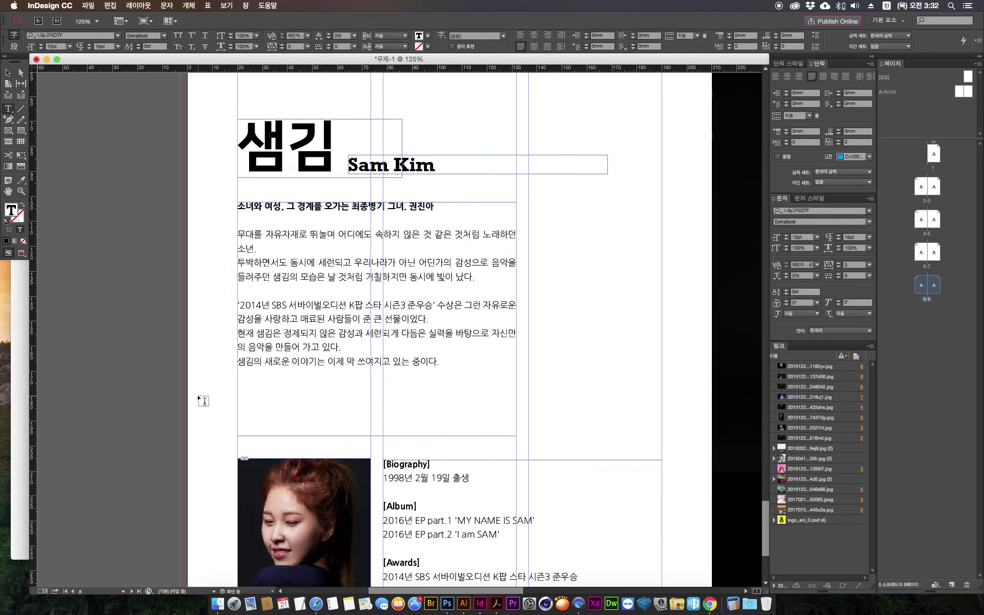
key("super+z")
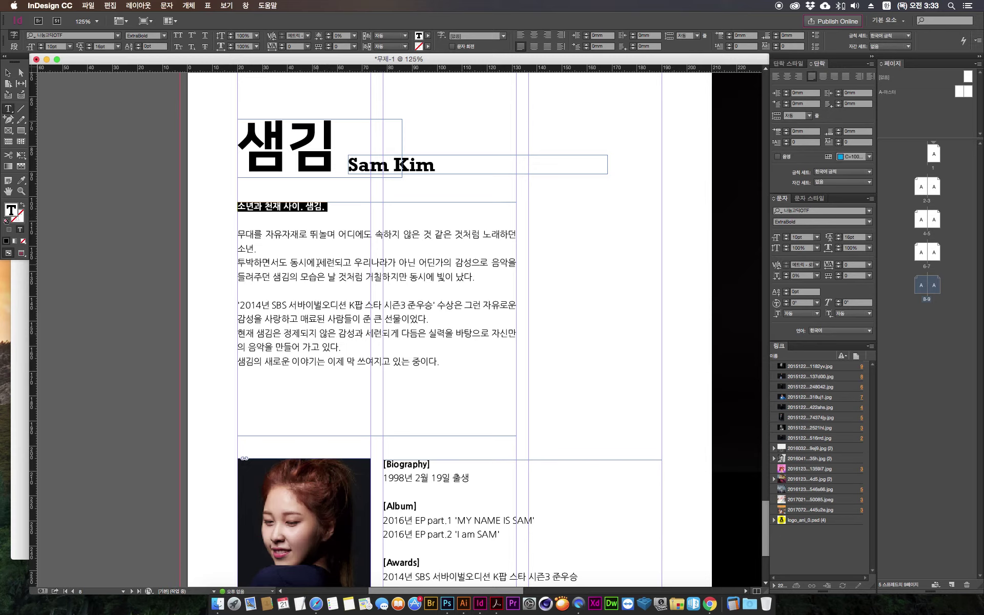
key("super+v")
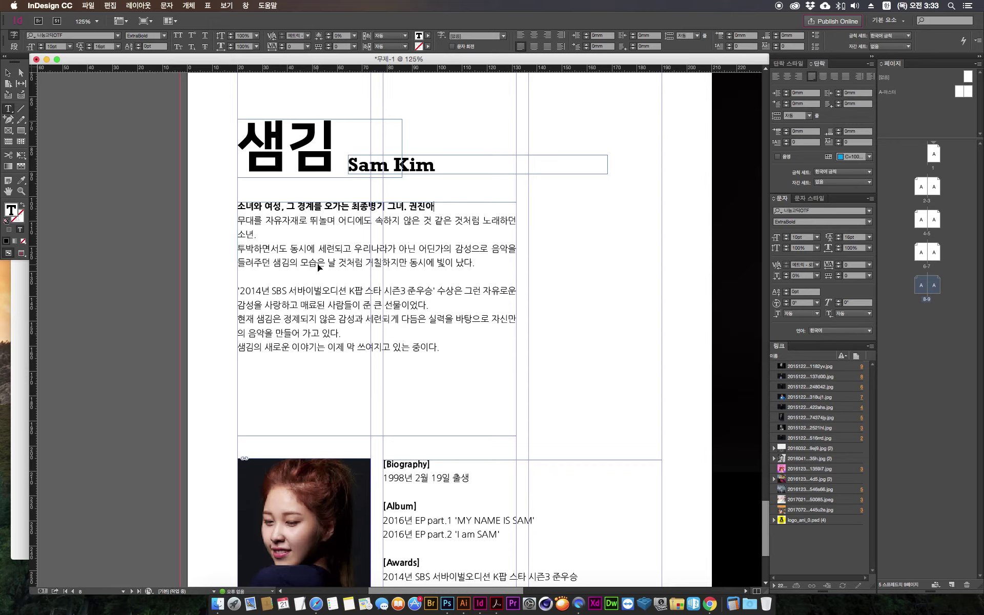
key("super+z")
Step: Replace the bold intro line 소년과 천재 사이, 샘김. with the copied Kwon Jin-Ah headline, keeping its paragraph break
left_click(328, 205)
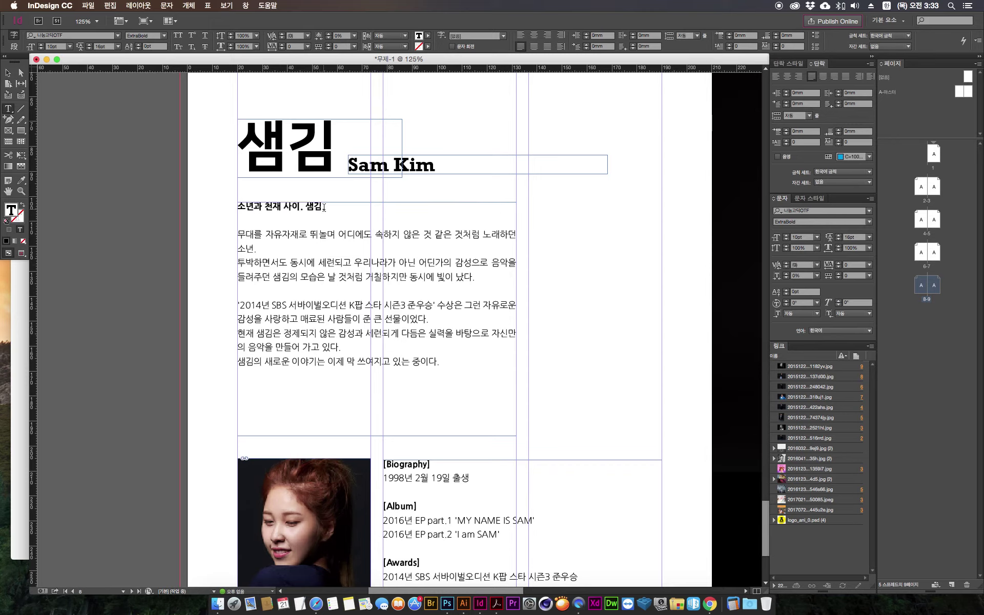
left_click_drag(328, 205, 231, 205)
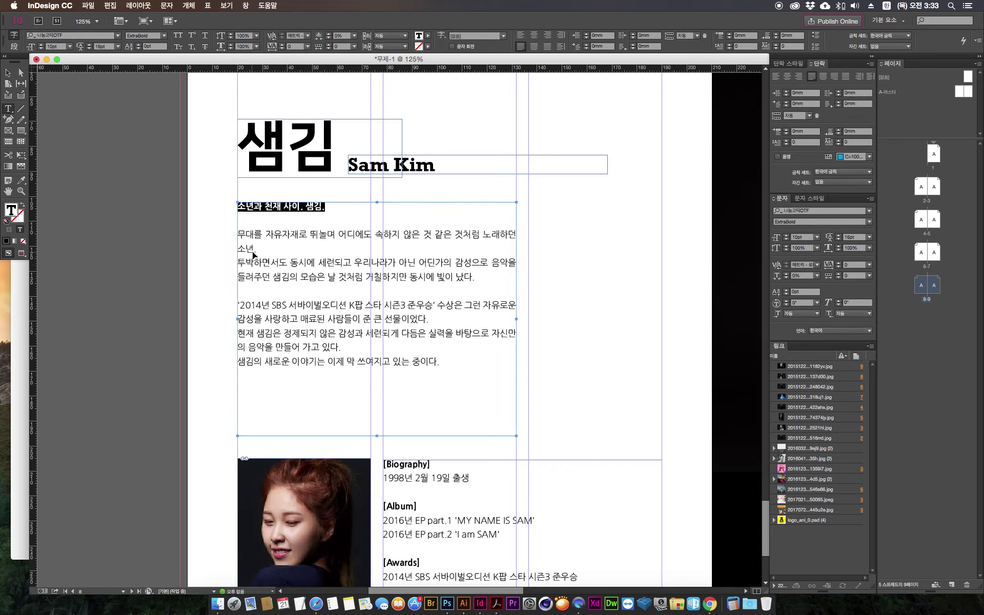
key("super+v")
Step: Copy the two introduction paragraphs from Kwon Jin-Ah's page in Chrome and paste them over the Sam Kim body text in InDesign
left_click(11, 424)
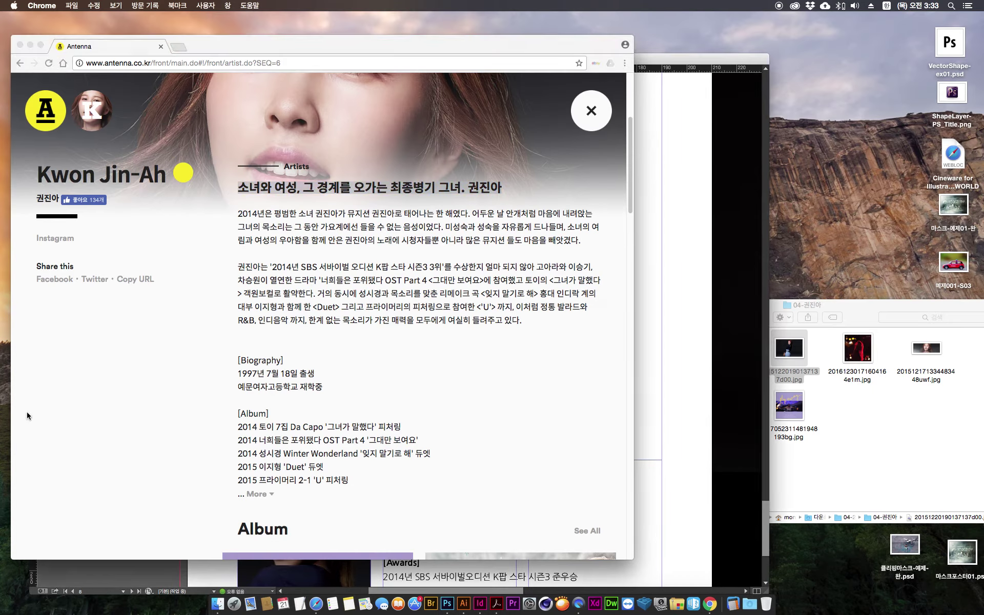
left_click_drag(239, 211, 532, 326)
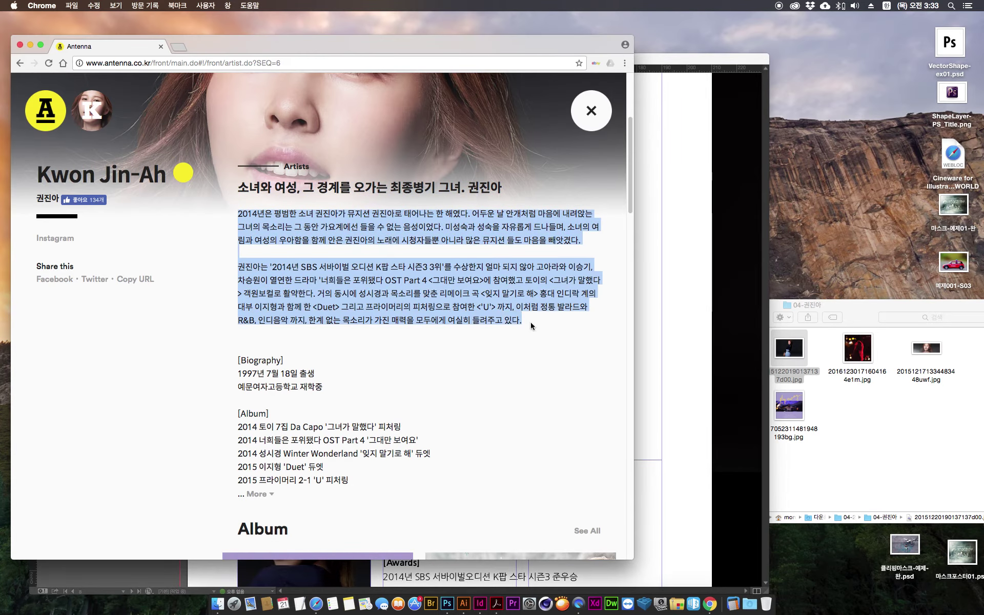
left_click(689, 310)
left_click_drag(236, 232, 473, 394)
key("super+v")
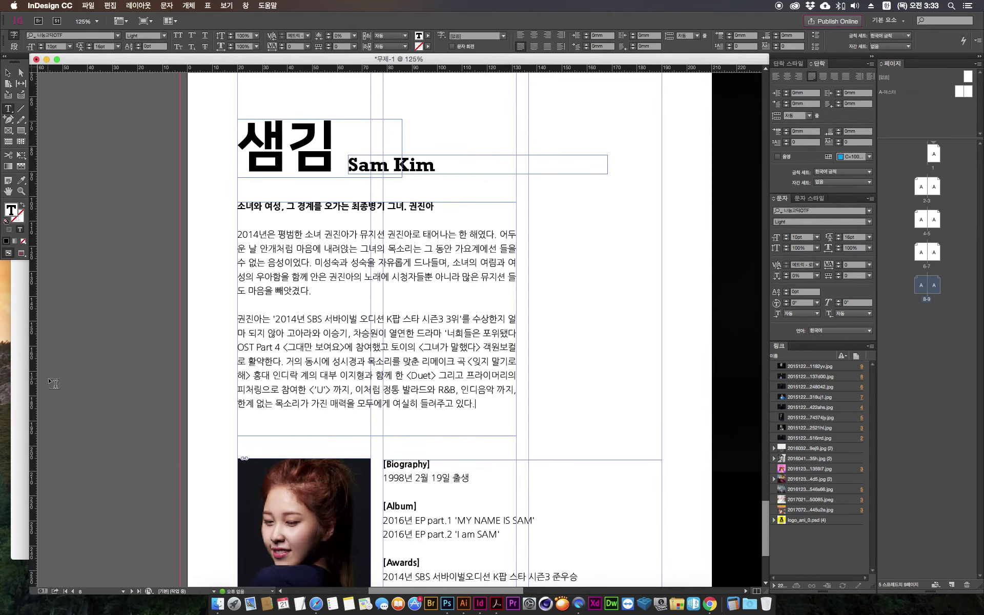
Step: Switch to Chrome, expand the rest of Kwon Jin-Ah's profile text, and copy the two lines under [Biography]
left_click(19, 390)
left_click_drag(630, 205, 633, 233)
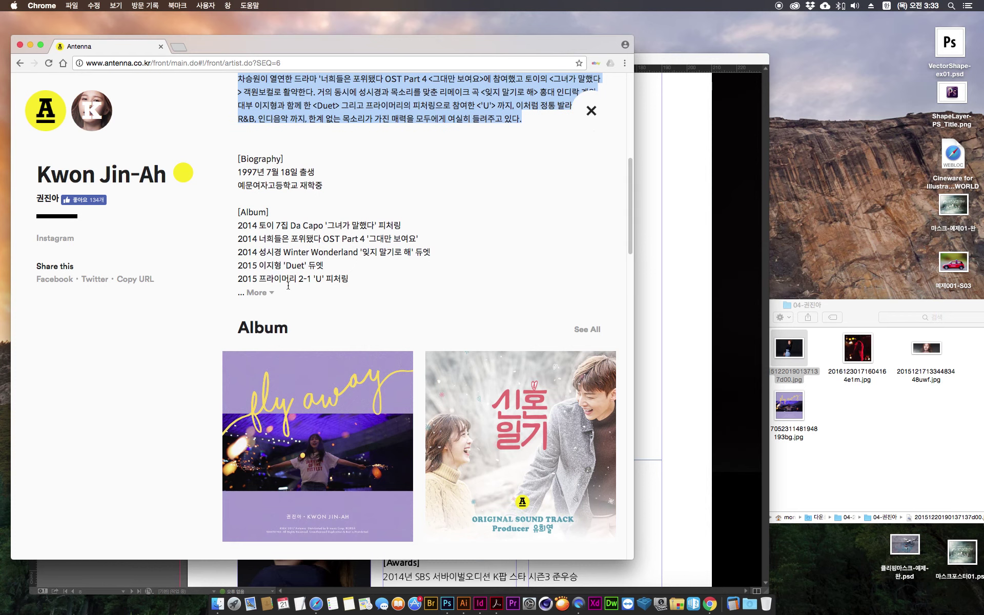
left_click(257, 292)
left_click_drag(239, 171, 321, 192)
key("super+c")
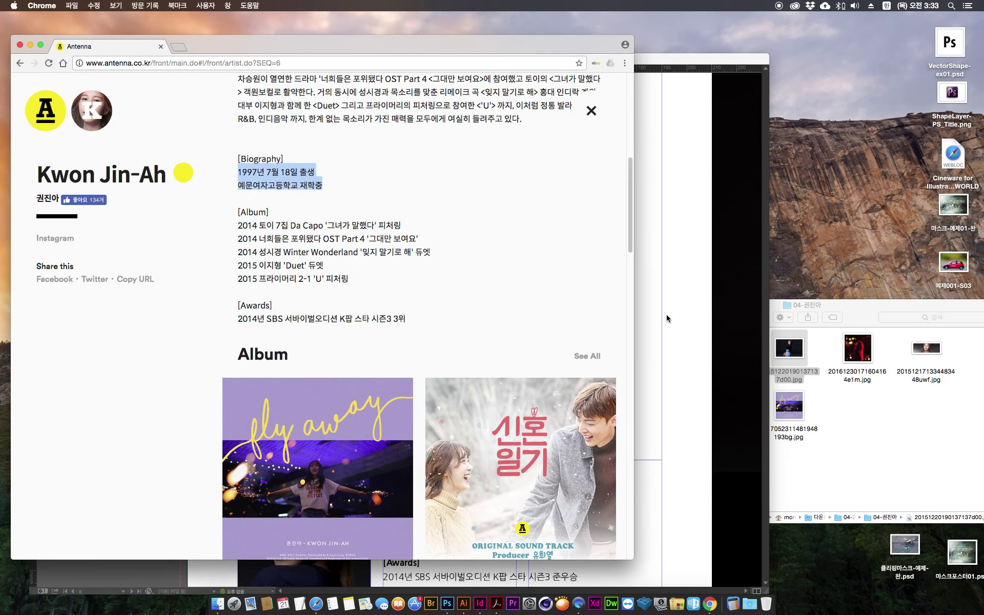
Step: Switch to InDesign and replace the Sam Kim birth entry under [Biography] with the copied lines
left_click(694, 314)
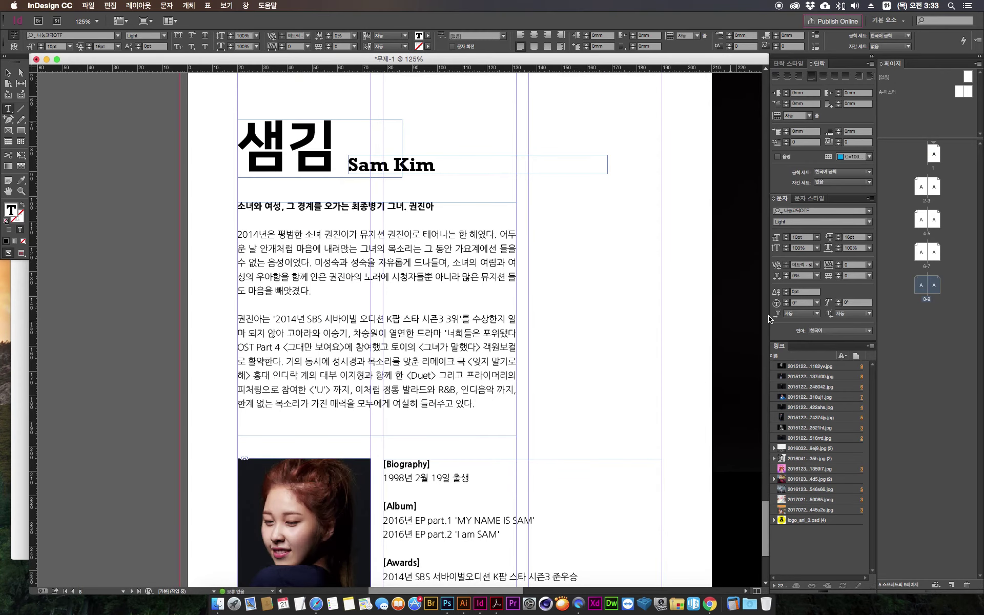
scroll(764, 526, "down", 5)
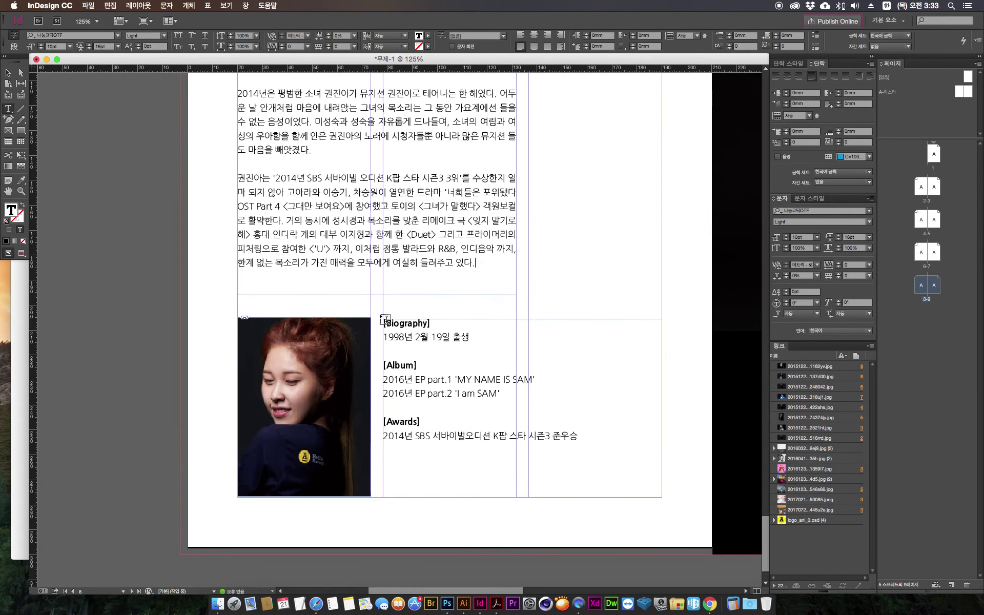
left_click_drag(470, 336, 382, 336)
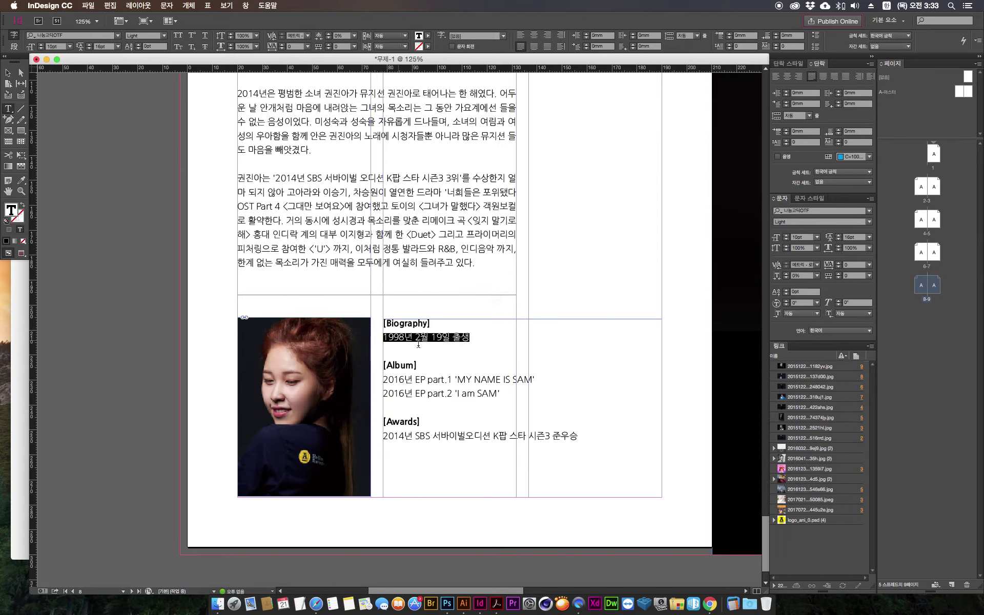
key("super+v")
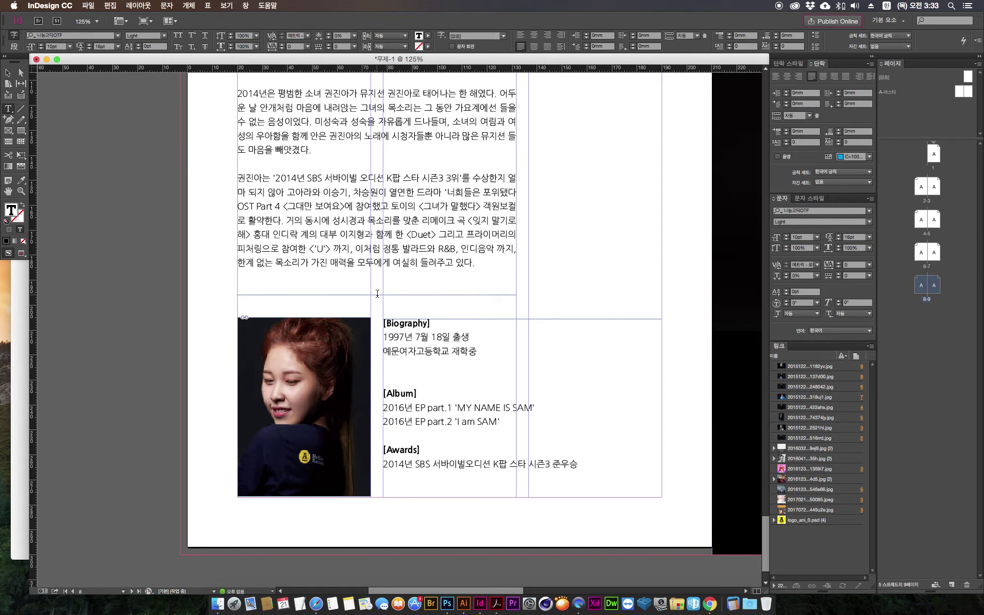
Step: Copy the five [Album] lines from Kwon Jin-Ah's page in Chrome and paste them over the two Sam Kim album lines in InDesign
left_click(16, 439)
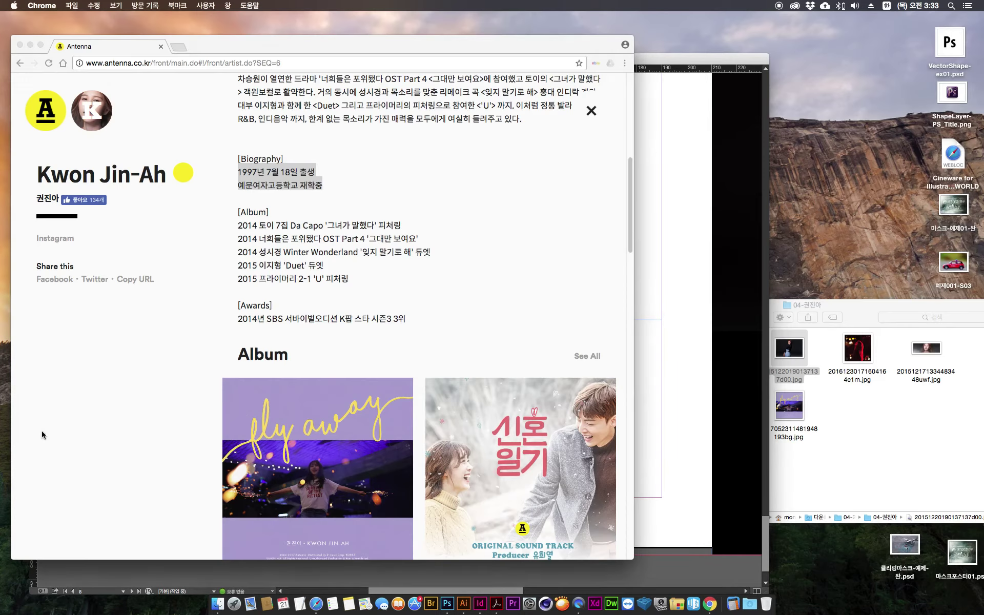
left_click(249, 226)
mouse_move(239, 224)
left_mouse_down()
mouse_move(347, 280)
mouse_move(270, 257)
mouse_move(237, 226)
left_mouse_up()
key("super+c")
key("super+Tab")
left_click_drag(384, 392, 507, 407)
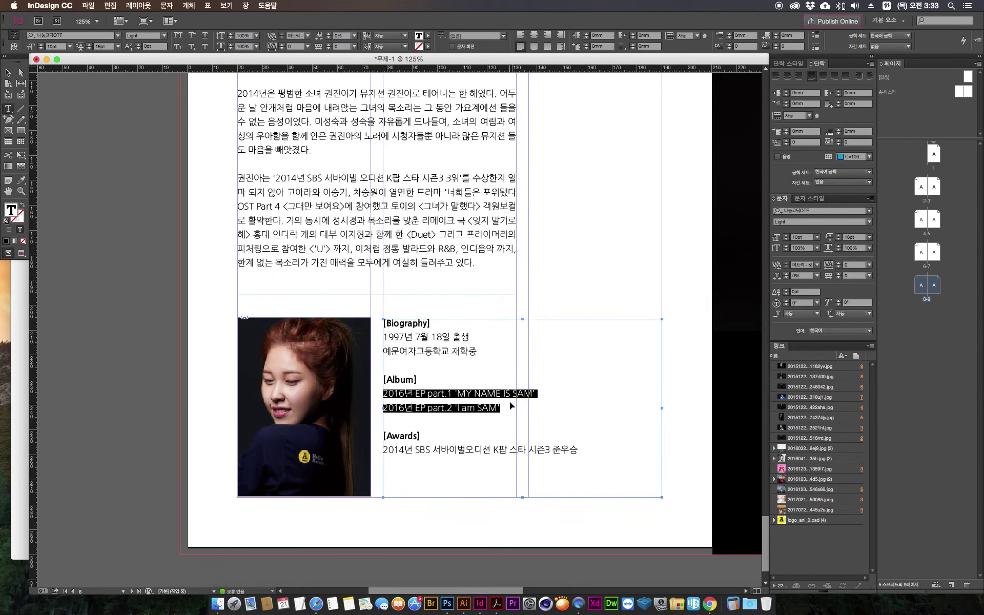
key("super+v")
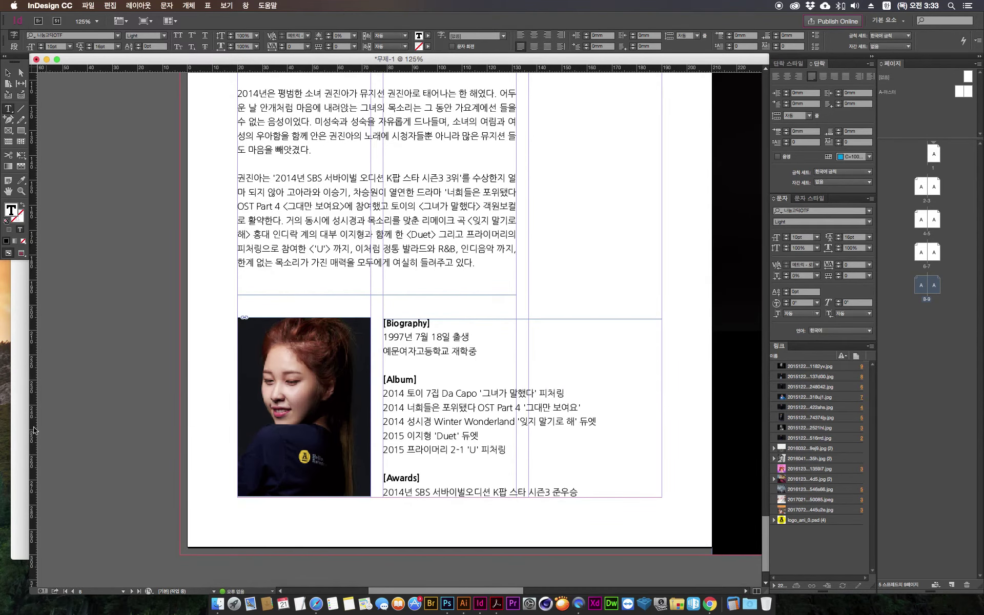
Step: Copy the [Awards] line 2014년 SBS 서바이벌오디션 K팝 스타 시즌3 3위 from Chrome and paste it over the Sam Kim award in InDesign
key("super+Tab")
left_click_drag(238, 318, 405, 318)
key("super+c")
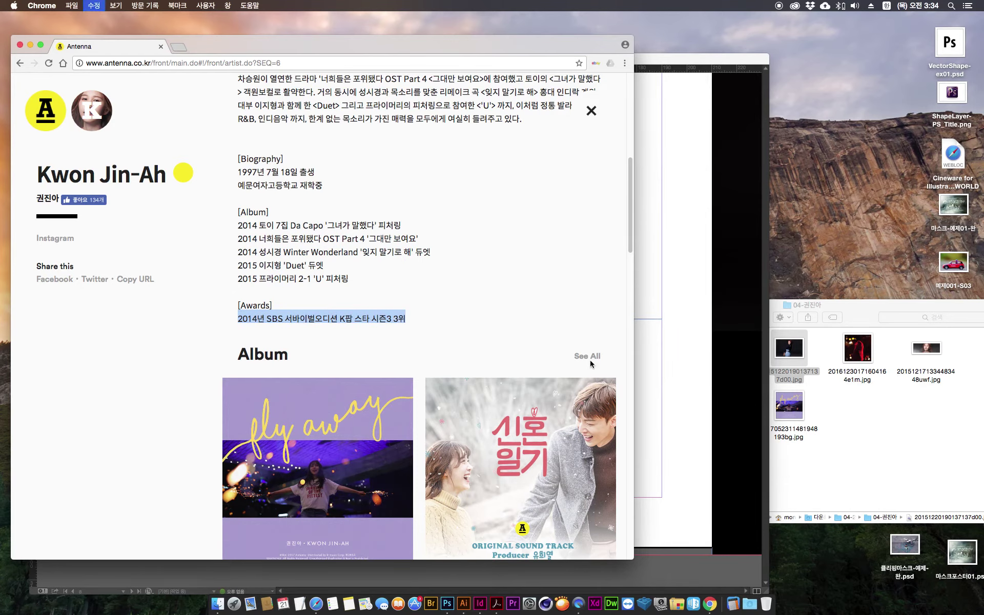
left_click(715, 446)
left_click_drag(576, 492, 382, 492)
key("super+v")
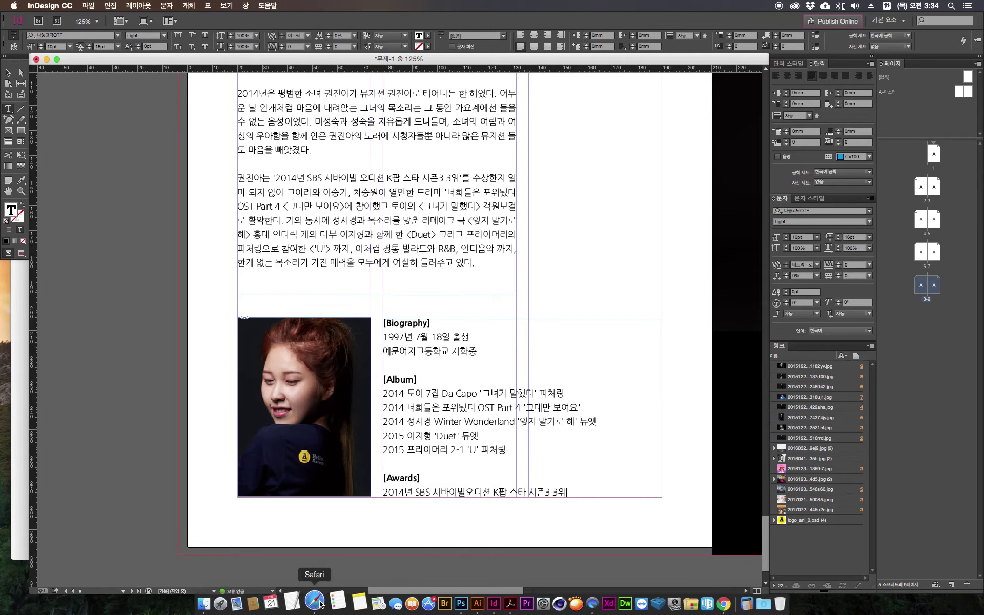
Step: Replace the Korean artist name 샘김 in the heading of the 8-9 spread with 권진아
key("Escape")
left_click(152, 299)
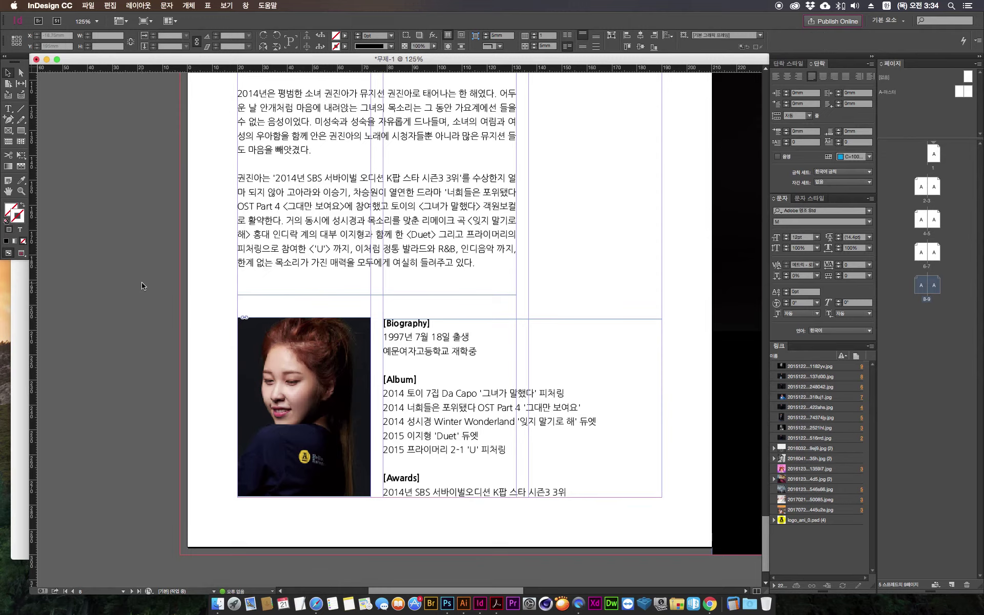
key("super+minus")
key("super+minus")
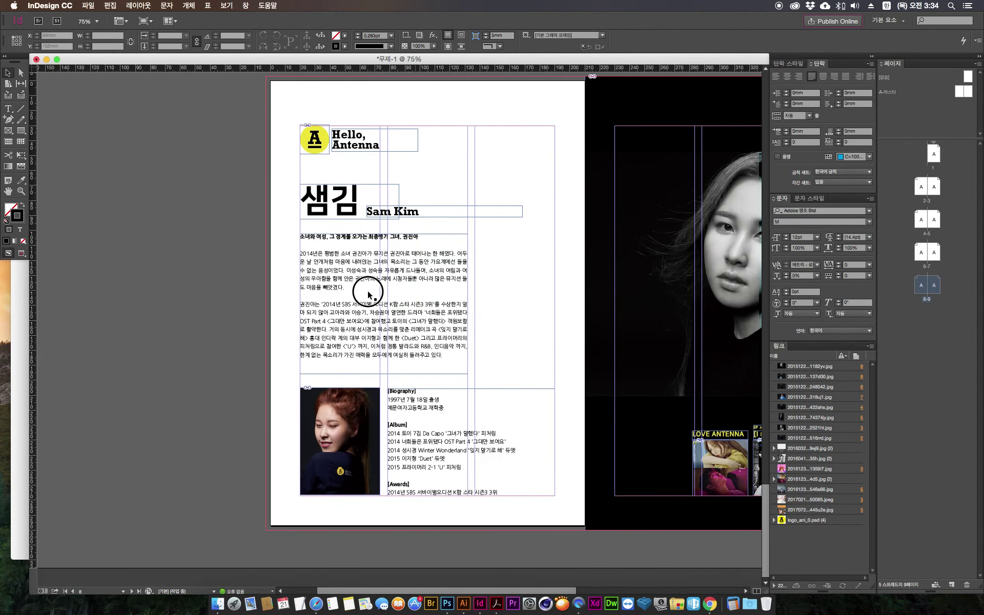
scroll(369, 288, "right", 3)
scroll(370, 288, "up", 1)
double_click(260, 204)
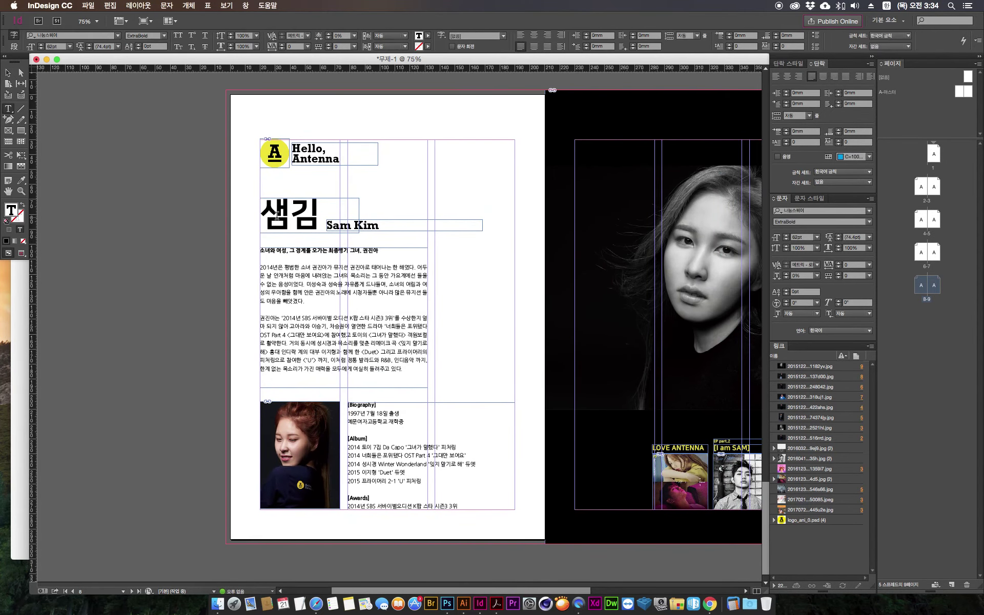
double_click(260, 204)
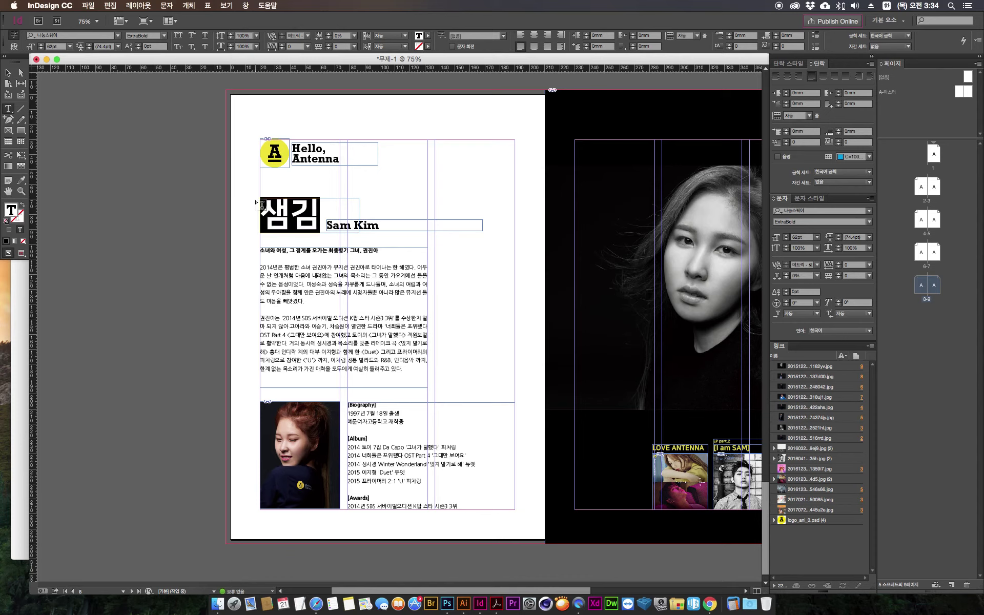
type("권진아")
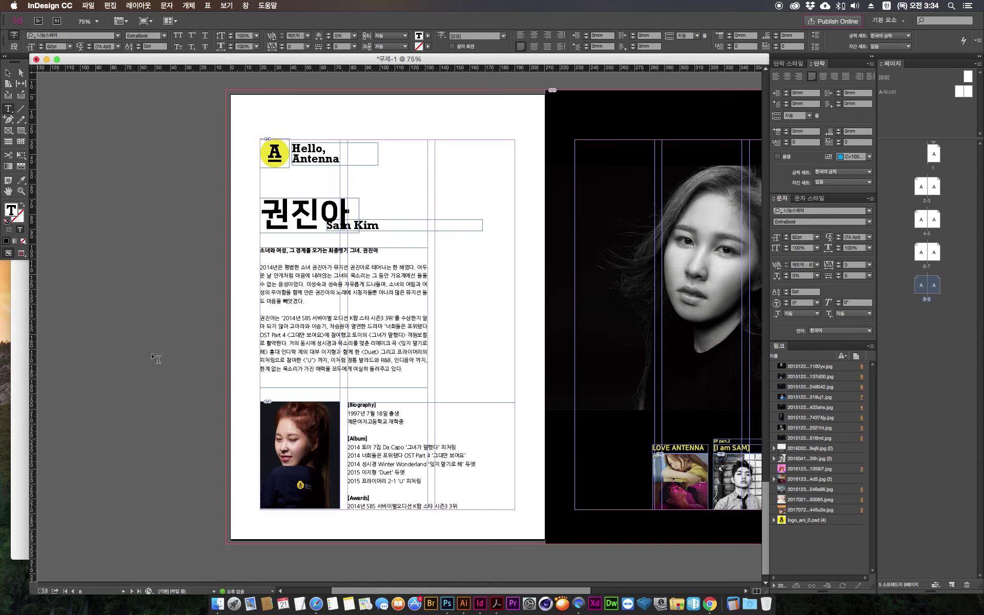
Step: Copy the name Kwon Jin-Ah from the artist page in Chrome and paste it over Sam Kim in InDesign
left_click(19, 408)
left_click_drag(40, 175, 154, 167)
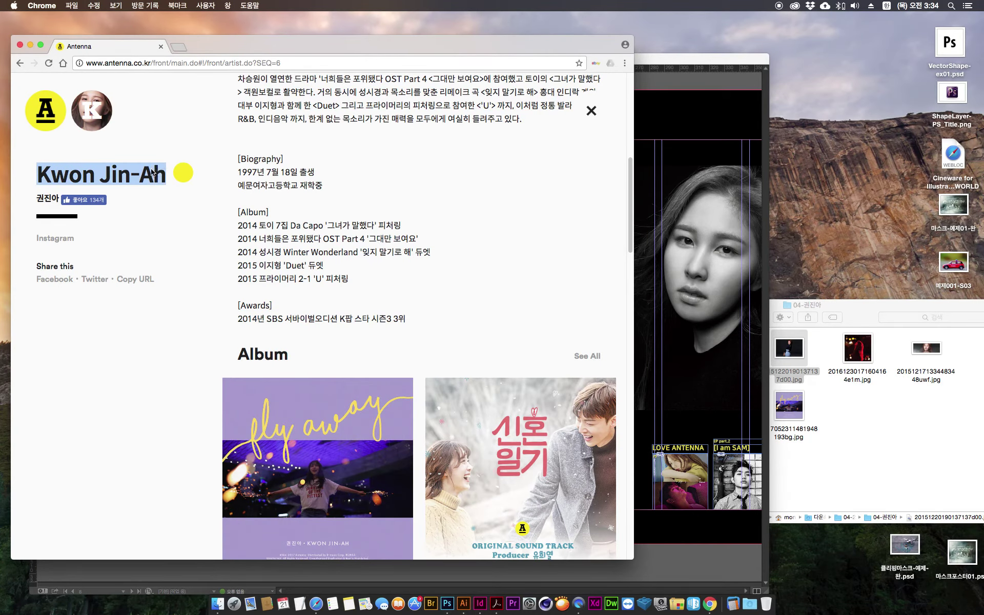
left_click(657, 58)
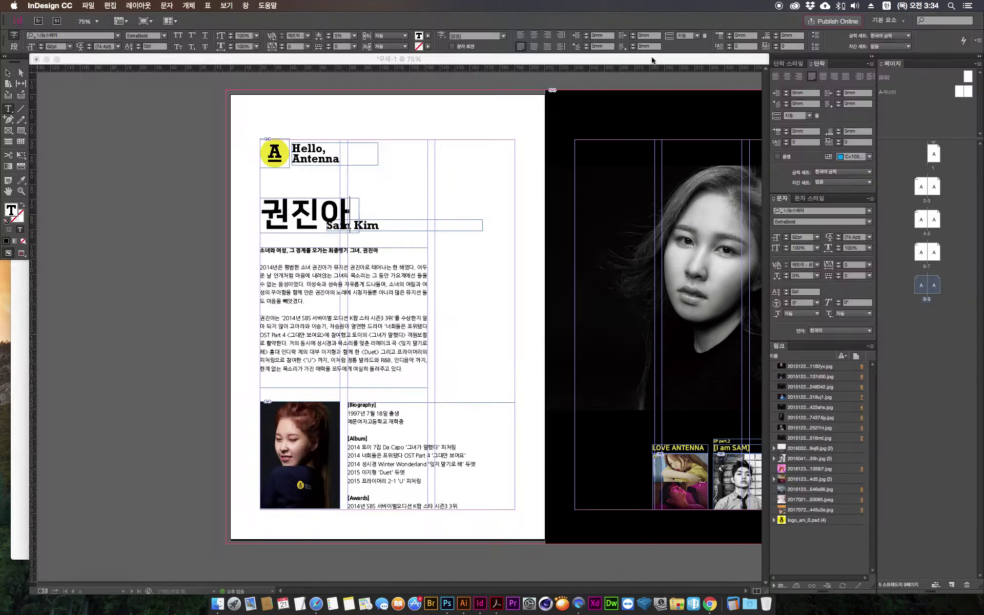
triple_click(395, 228)
key("ctrl+v")
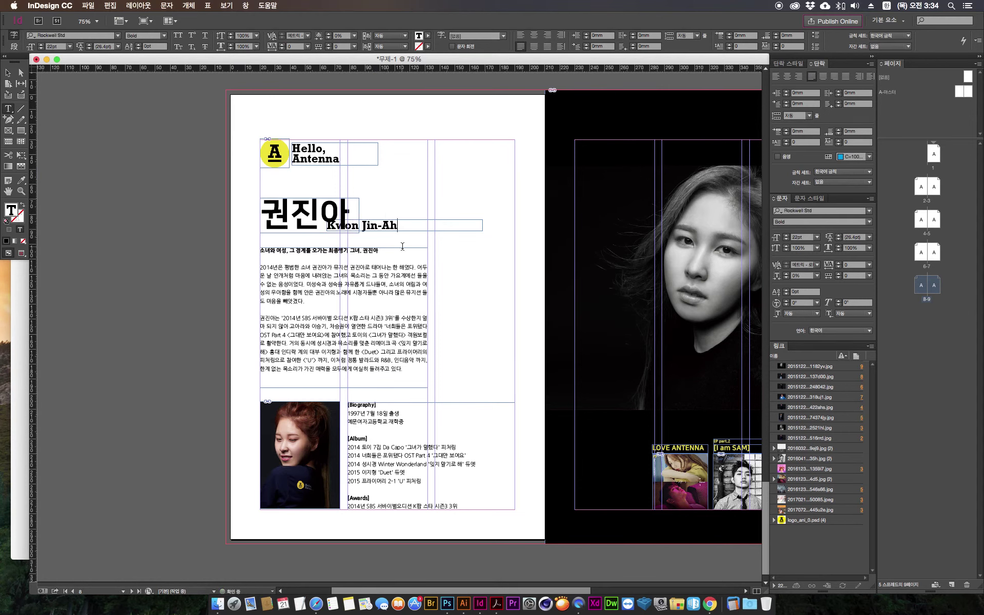
Step: Move the Kwon Jin-Ah text frame clear of the Korean name and delete that frame
key("Escape")
left_click(384, 230)
left_click_drag(383, 230, 427, 230)
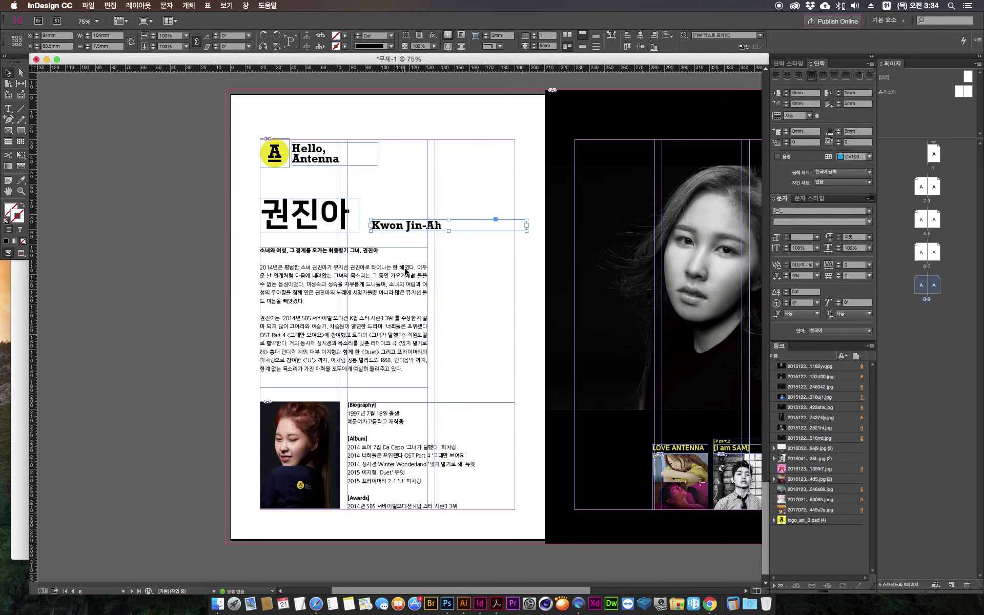
key("Delete")
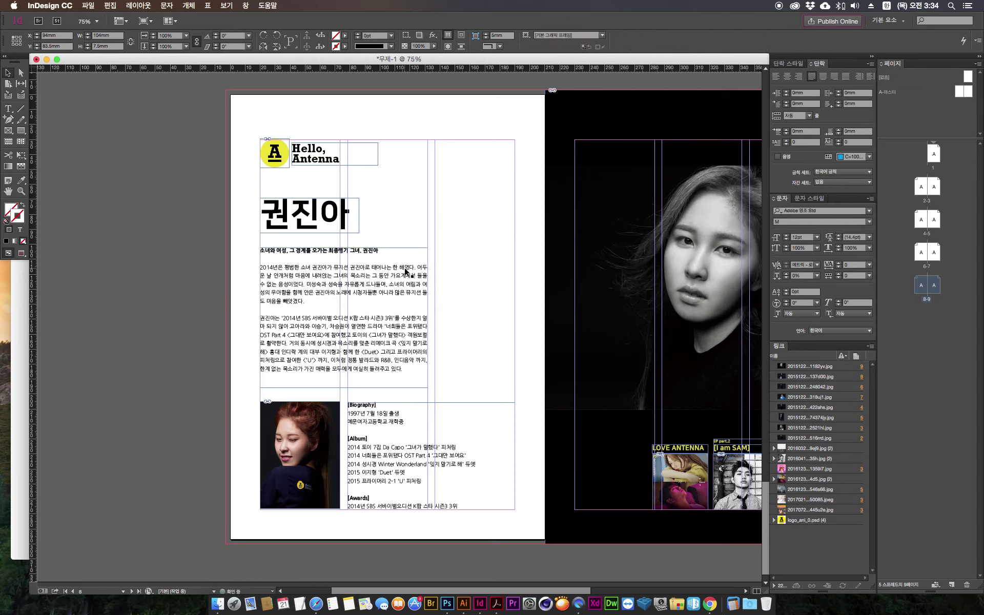
Step: Copy the Jung Seung-Hwan name frame from the 4-5 spread and paste it in place on the 8-9 spread
double_click(920, 252)
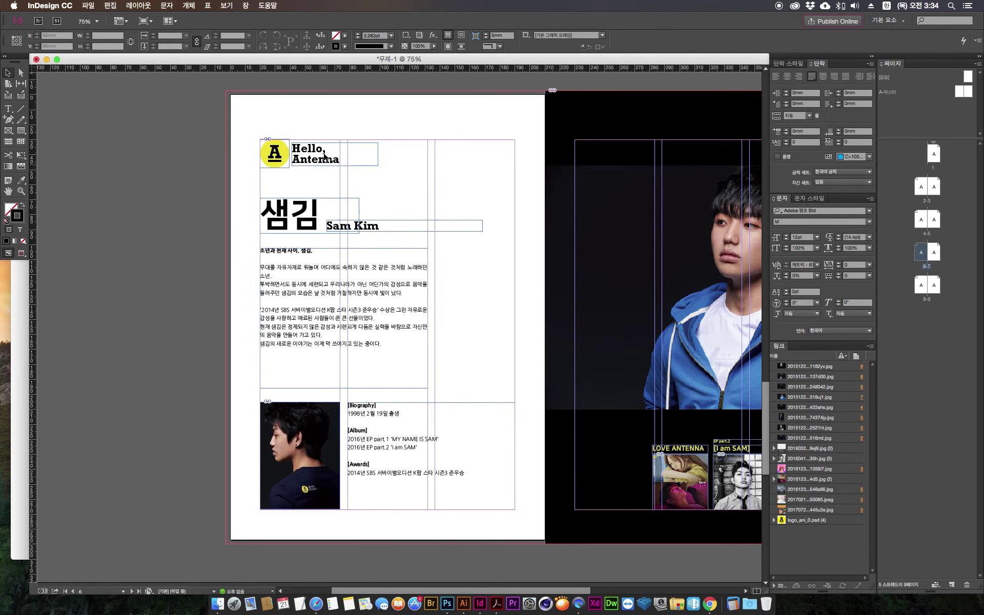
scroll(320, 215, "up", 10)
scroll(309, 277, "up", 5)
scroll(303, 241, "right", 2)
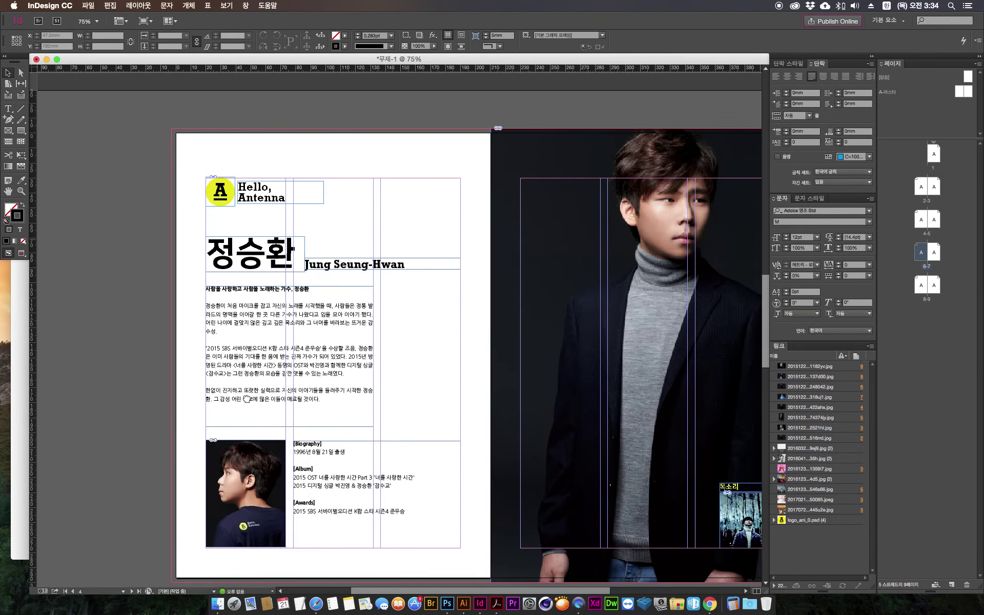
left_click(329, 271)
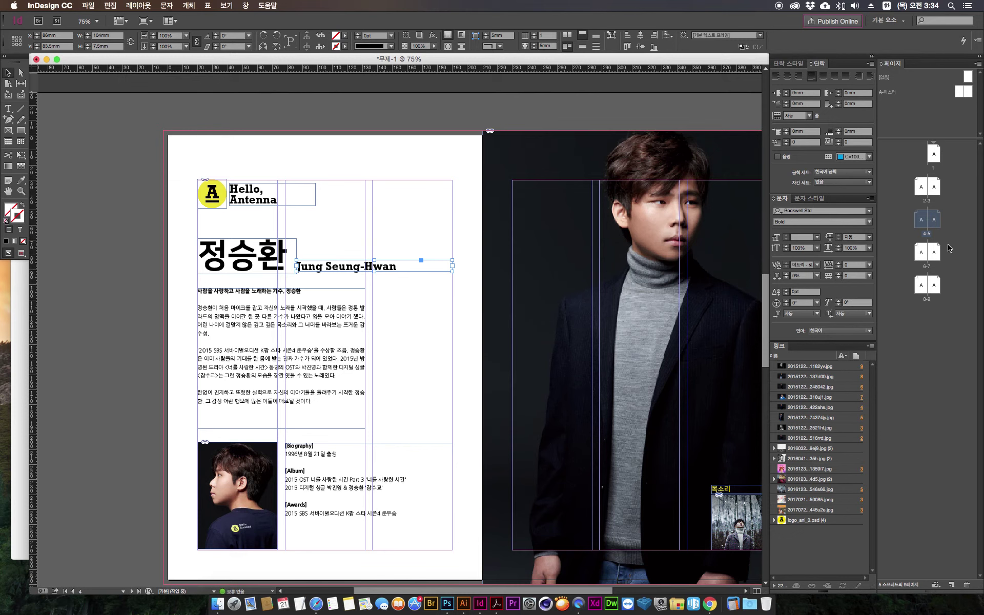
left_click(921, 283)
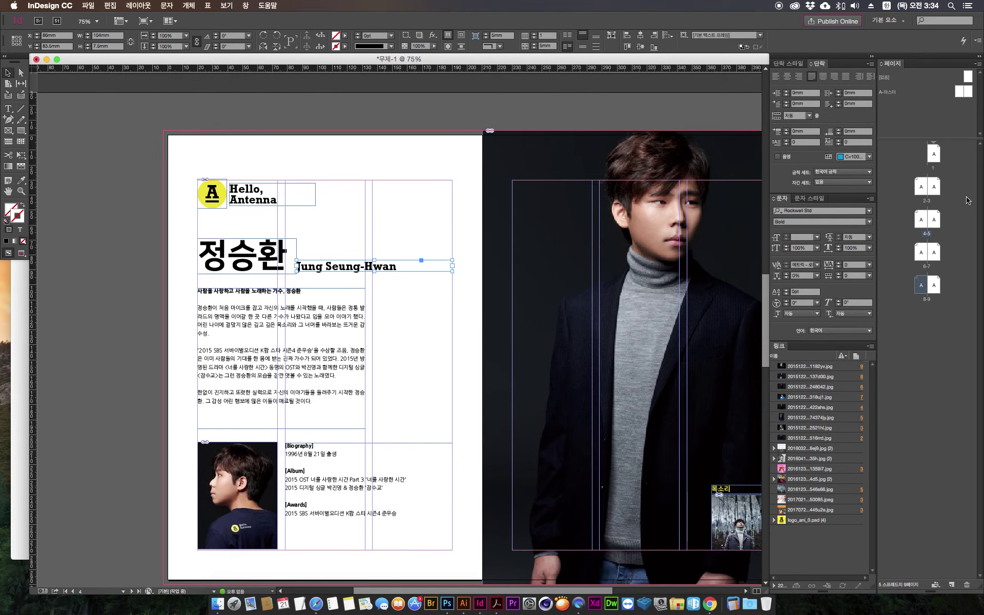
double_click(922, 287)
right_click(334, 234)
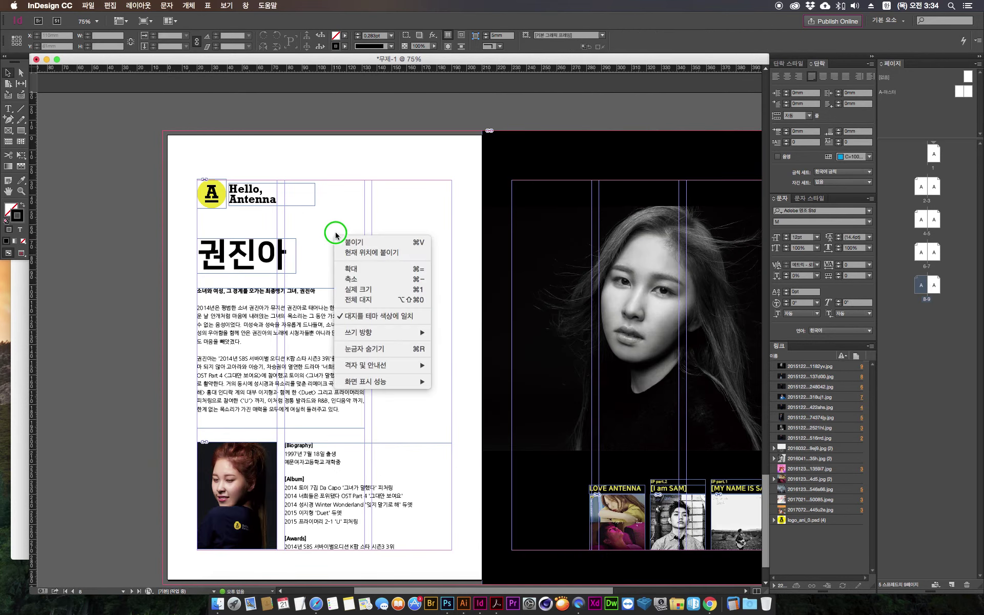
left_click(376, 253)
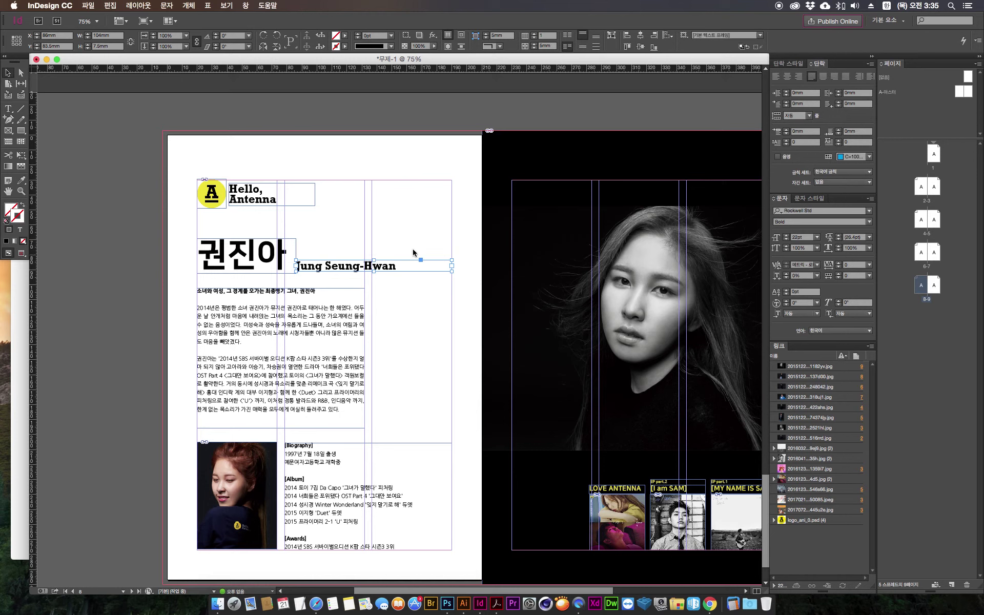
Step: Try to replace the Jung Seung-Hwan text in the pasted frame, and undo the changes to restore it
double_click(390, 268)
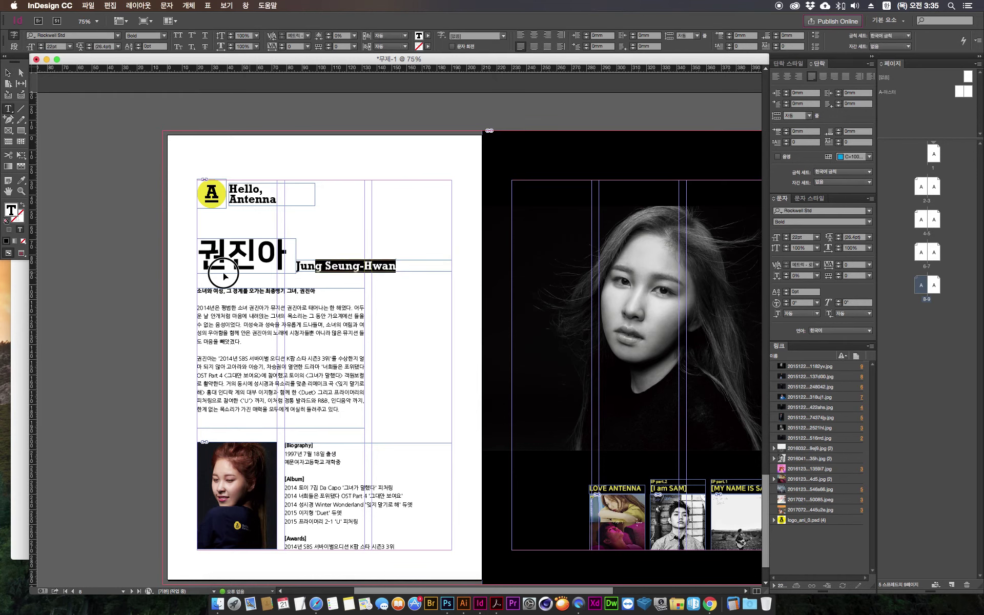
key("super+a")
key("BackSpace")
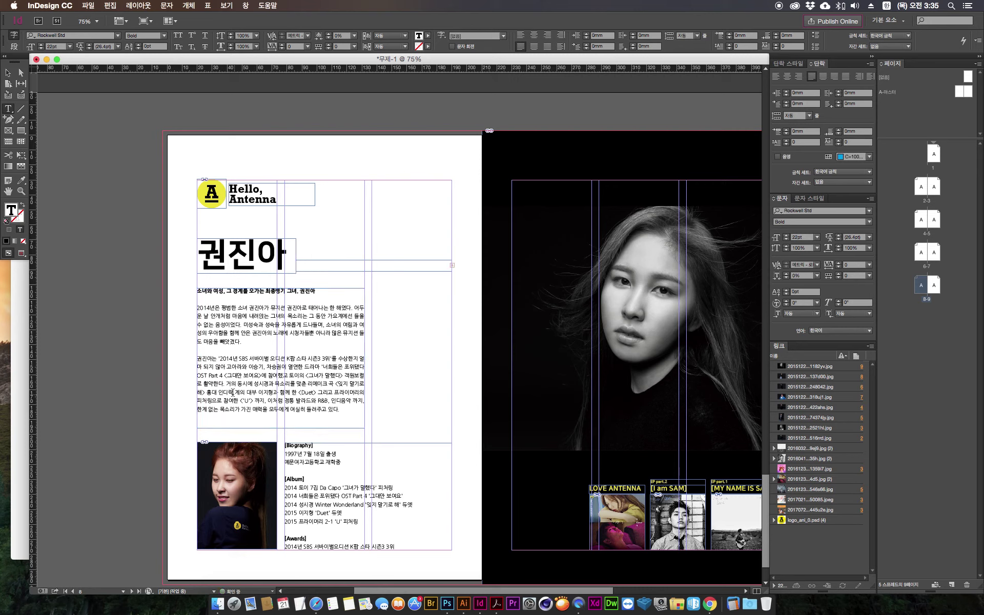
key("super+z")
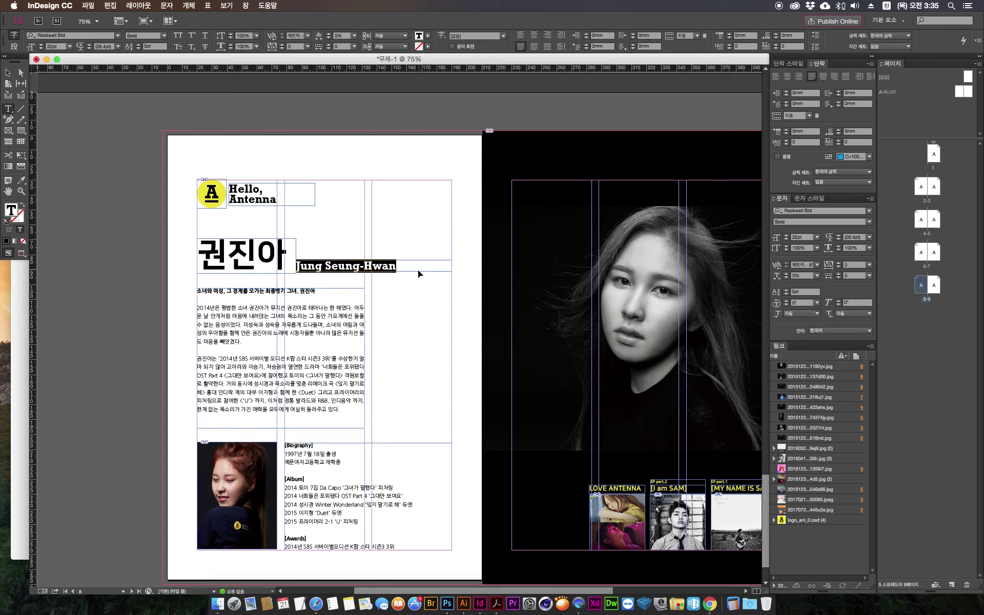
key("BackSpace")
key("Escape")
left_click(375, 273)
left_click_drag(376, 273, 376, 293)
key("super+z")
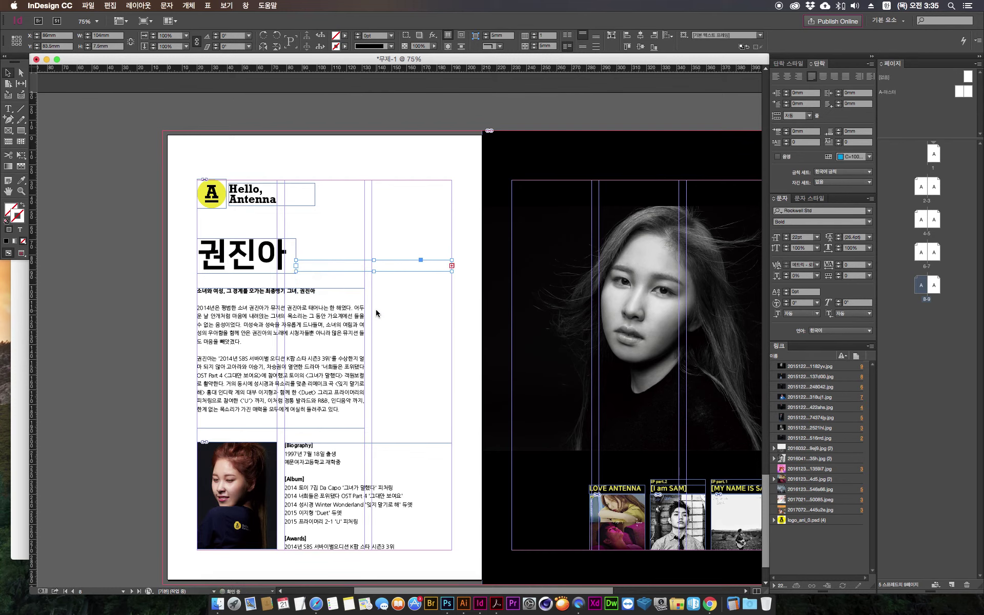
left_click(403, 226)
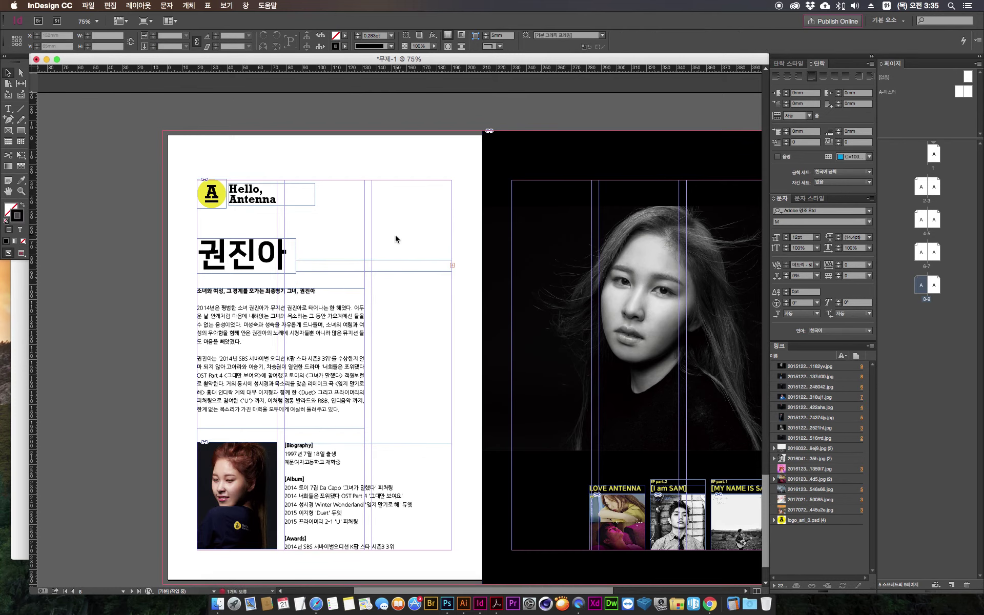
key("super+equal")
key("super+z")
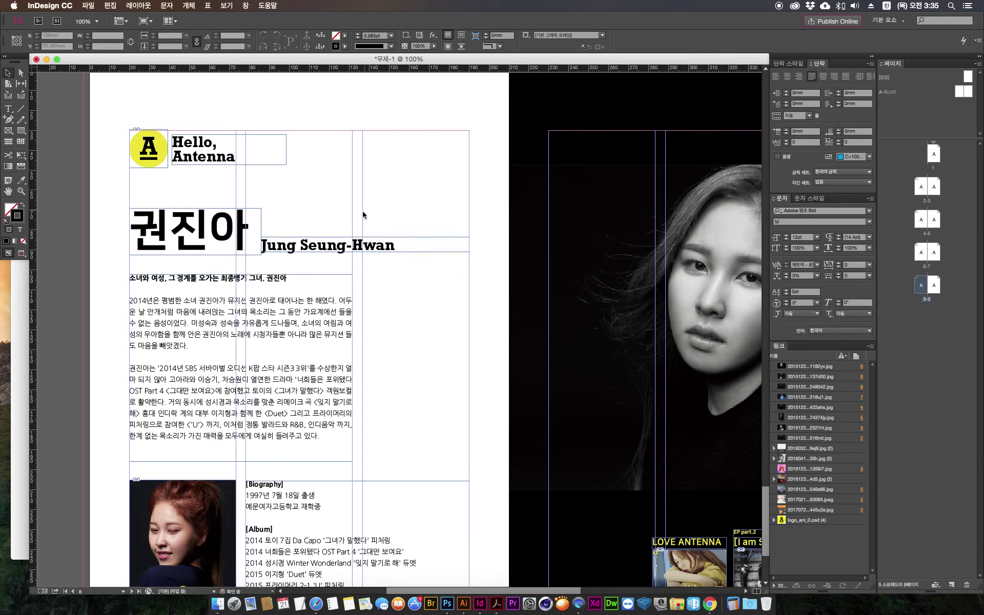
Step: Paste a second Jung Seung-Hwan frame, place it above the first one, and try selecting the full text in each frame
key("super+v")
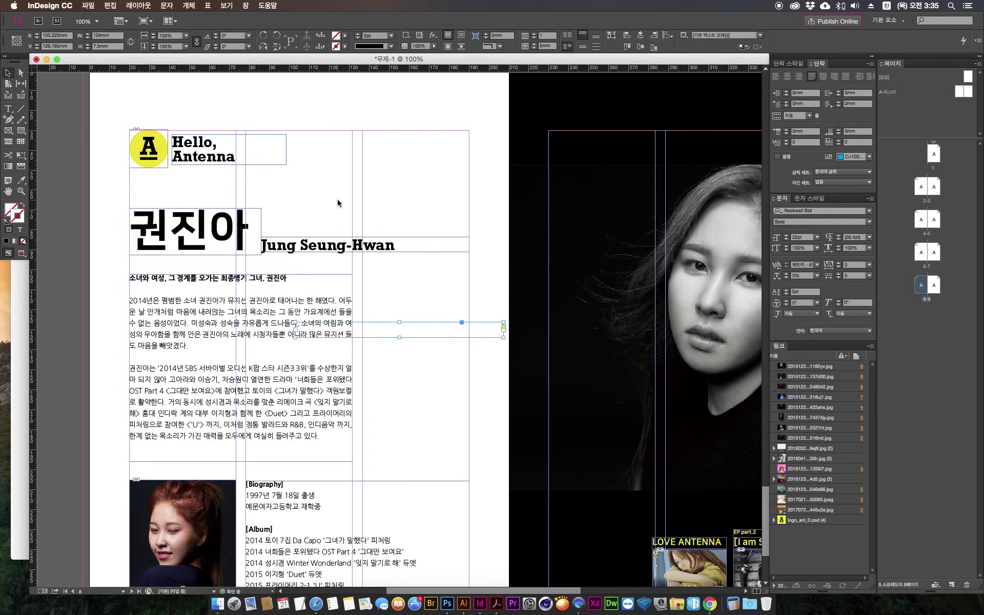
left_click_drag(409, 337, 399, 179)
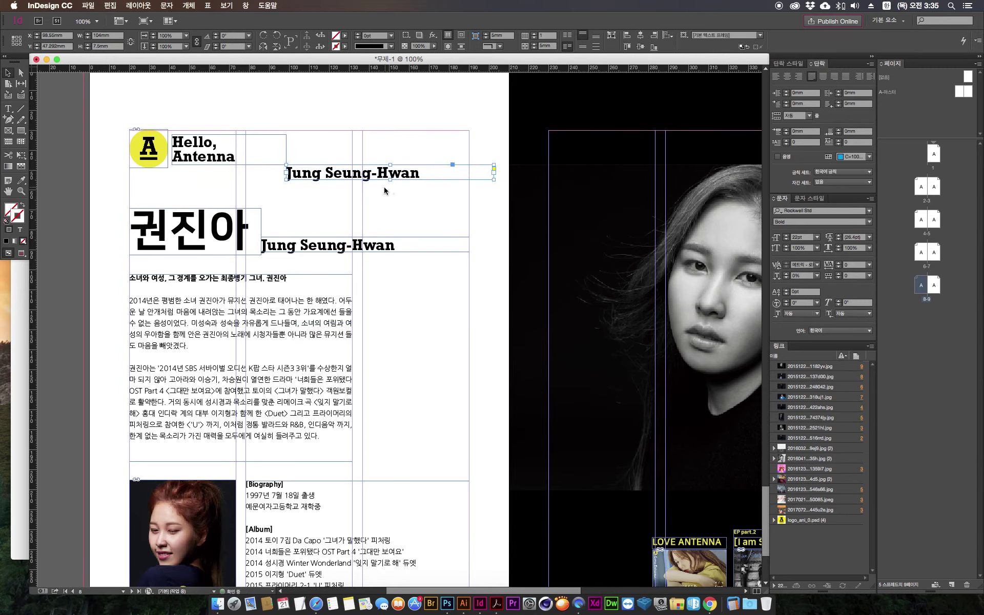
double_click(323, 174)
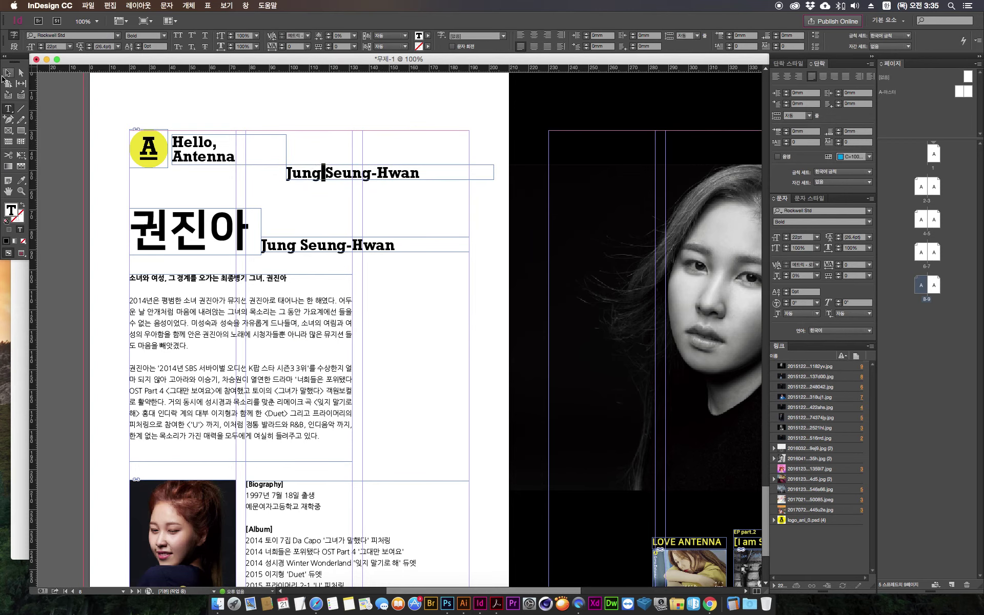
left_click(9, 77)
double_click(316, 177)
left_click_drag(421, 173, 286, 176)
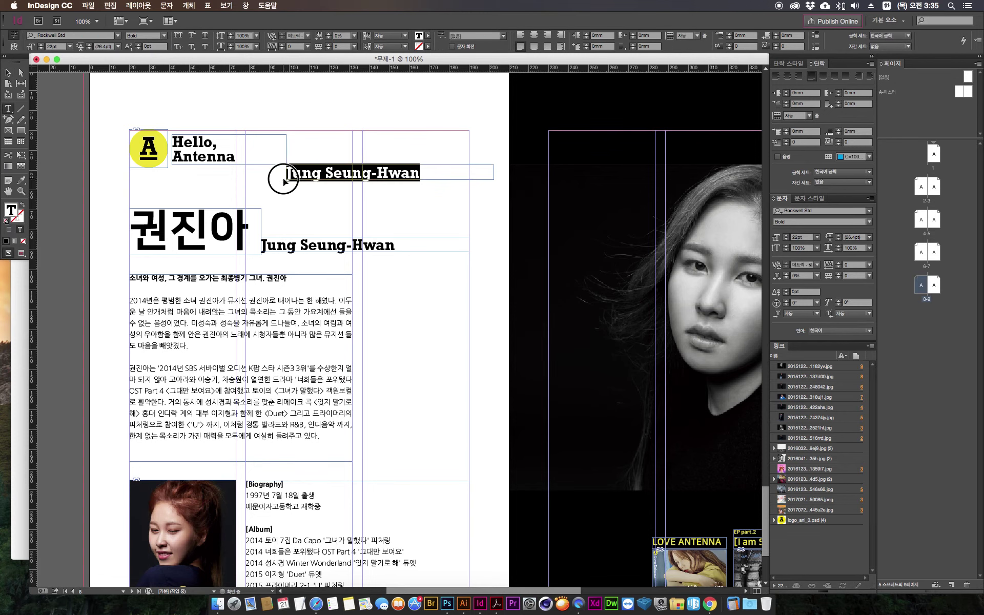
left_click_drag(399, 245, 235, 241)
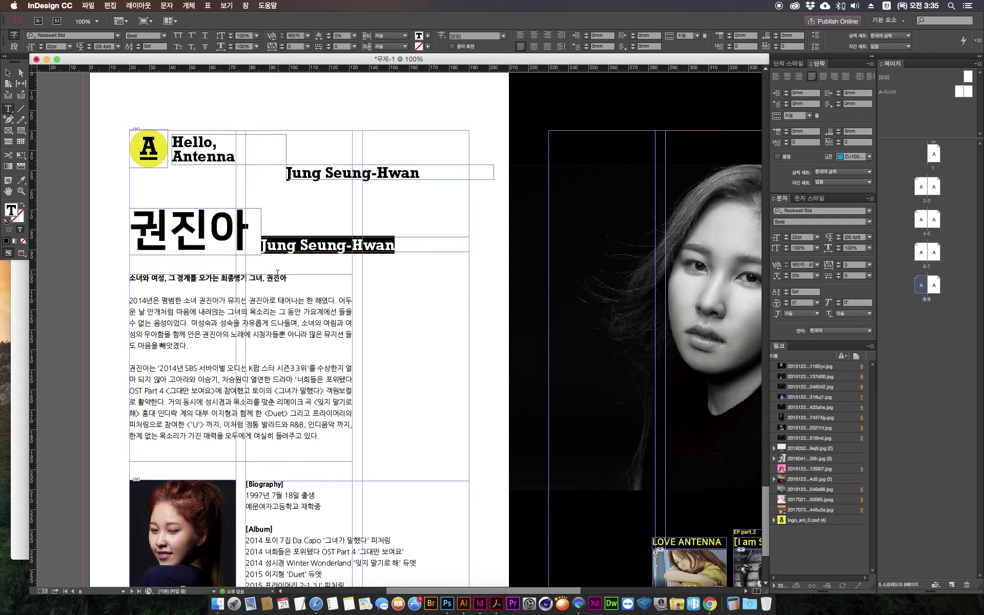
key("Right")
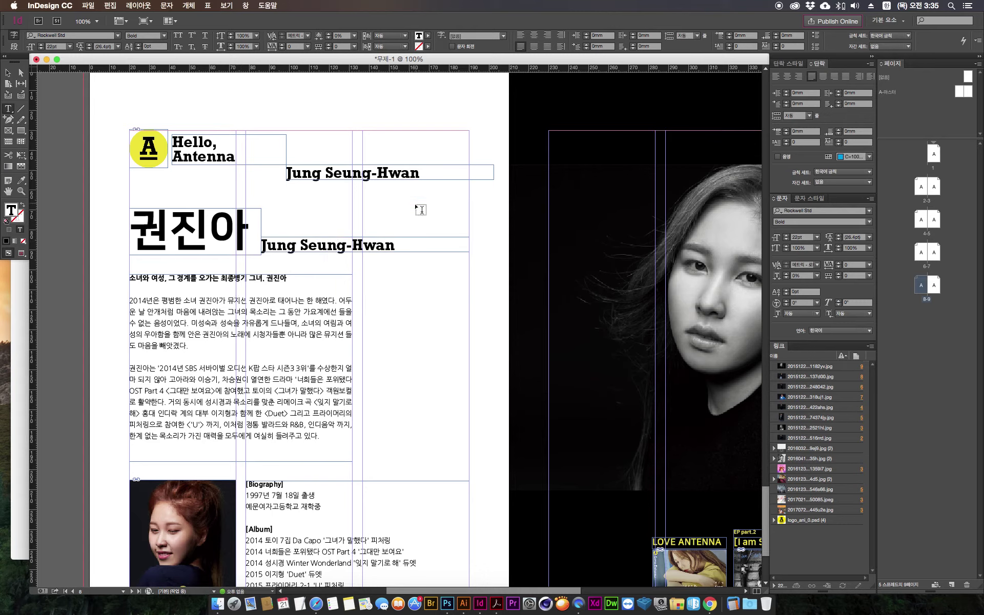
Step: Copy the name Kwon Jin-Ah from Chrome and paste it over Jung Seung-Hwan in the frame beside 권진아 in InDesign
left_click(22, 384)
left_click_drag(36, 177, 173, 186)
key("super+c")
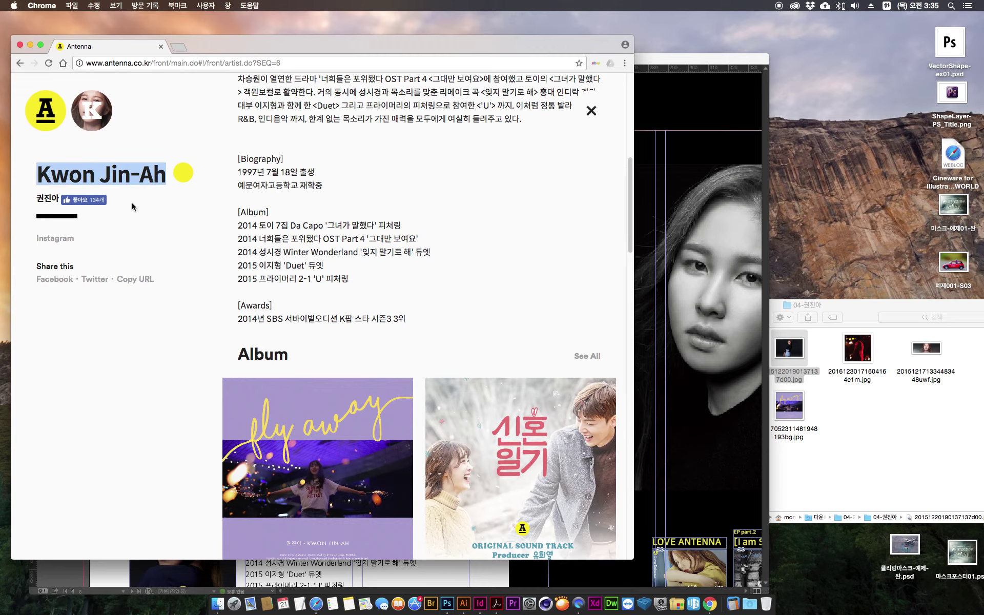
left_click(689, 58)
left_click_drag(396, 245, 215, 332)
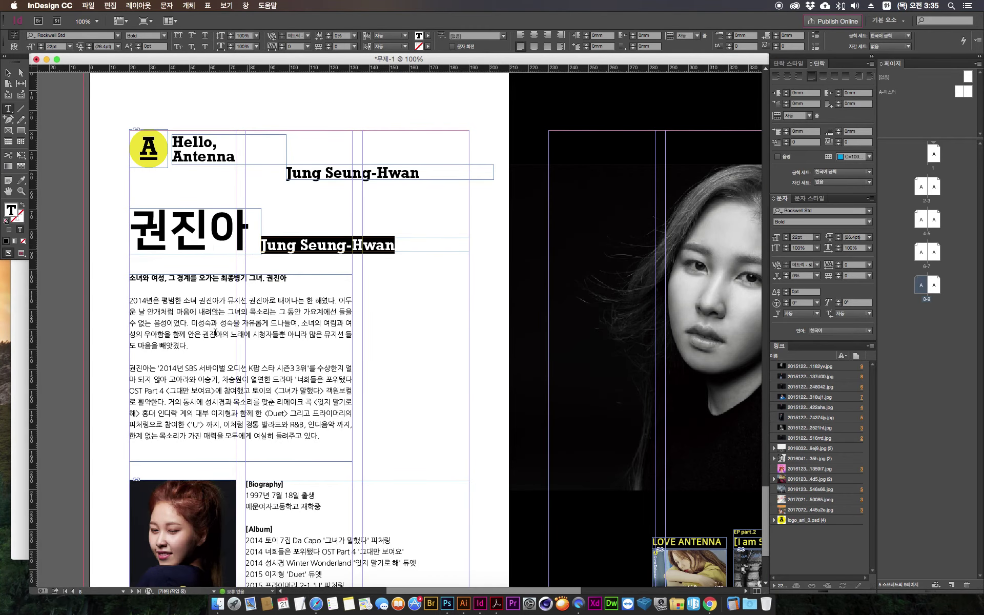
key("super+v")
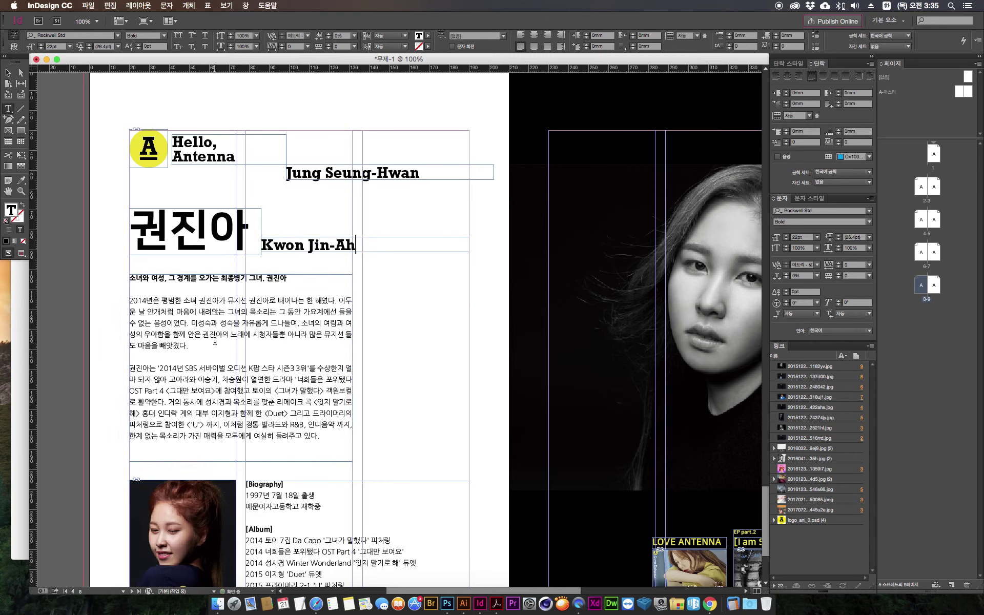
Step: Delete the spare Jung Seung-Hwan text frame above the artist name
key("Escape")
left_click(404, 177)
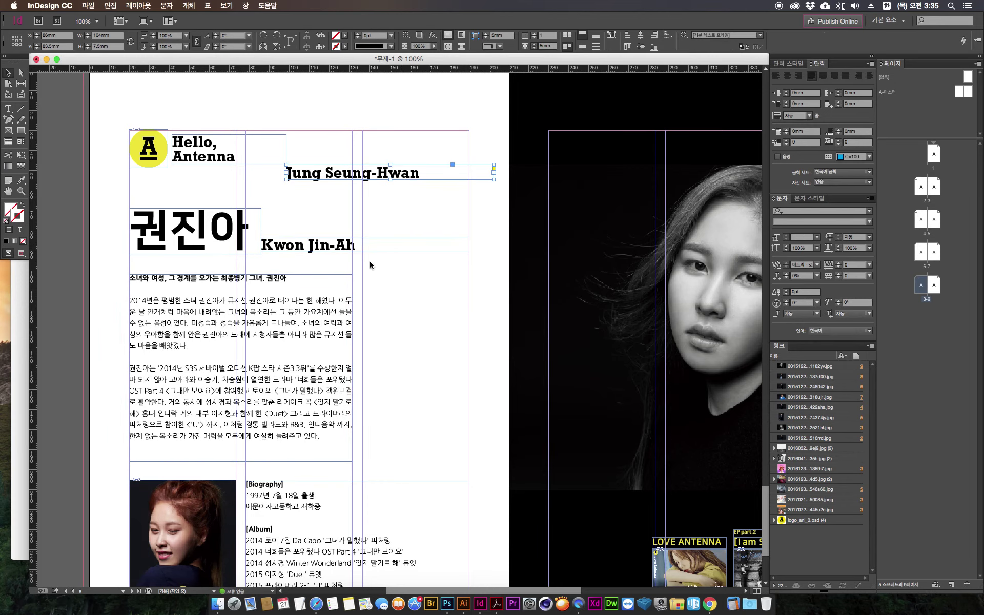
key("Delete")
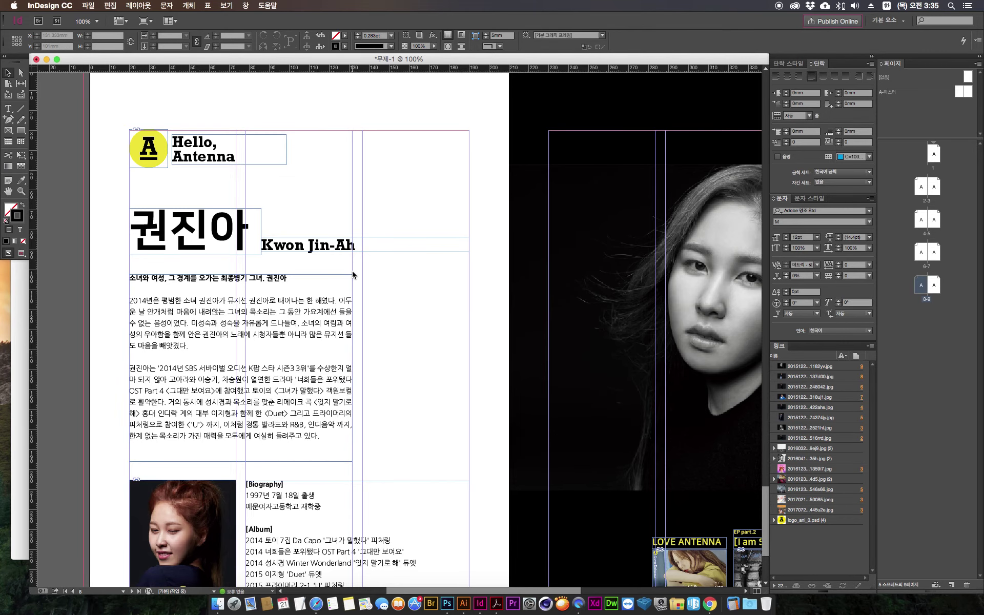
Step: Switch to Chrome and view the full album list for Kwon Jin-Ah on the Antenna site
scroll(353, 275, "down", 1)
left_click_drag(579, 341, 217, 285)
left_click(23, 452)
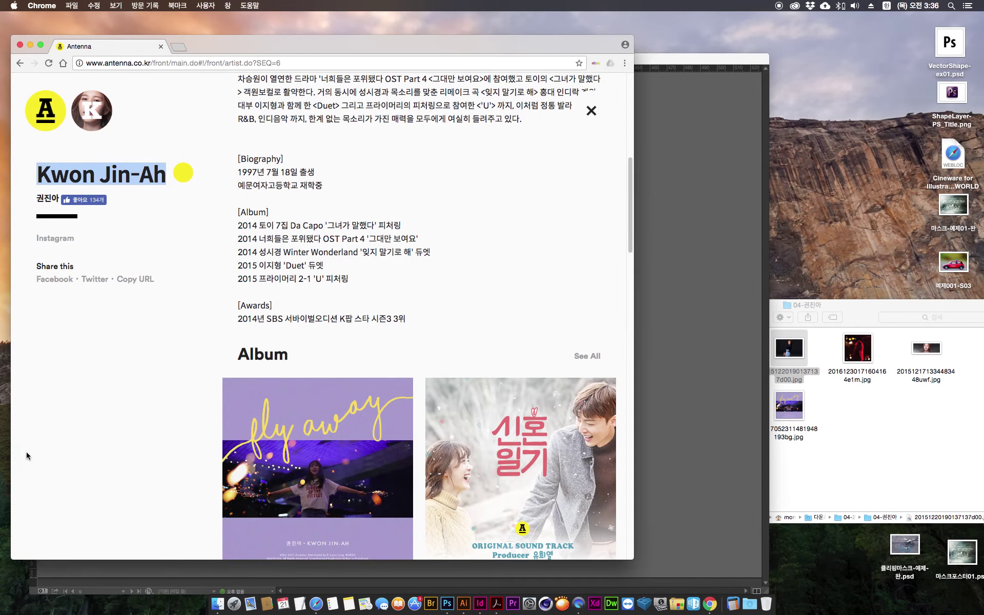
scroll(588, 228, "down", 5)
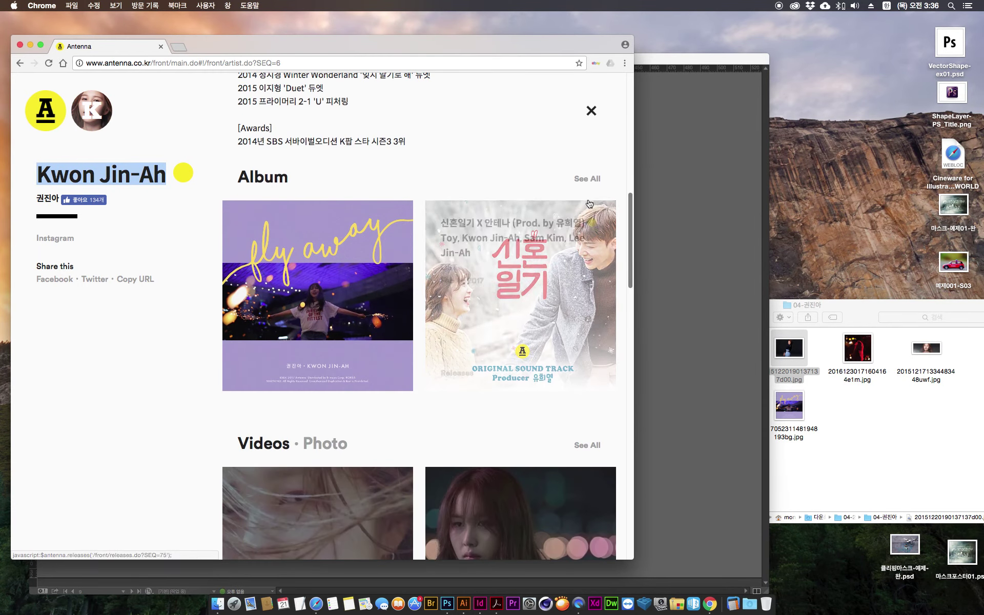
left_click(589, 180)
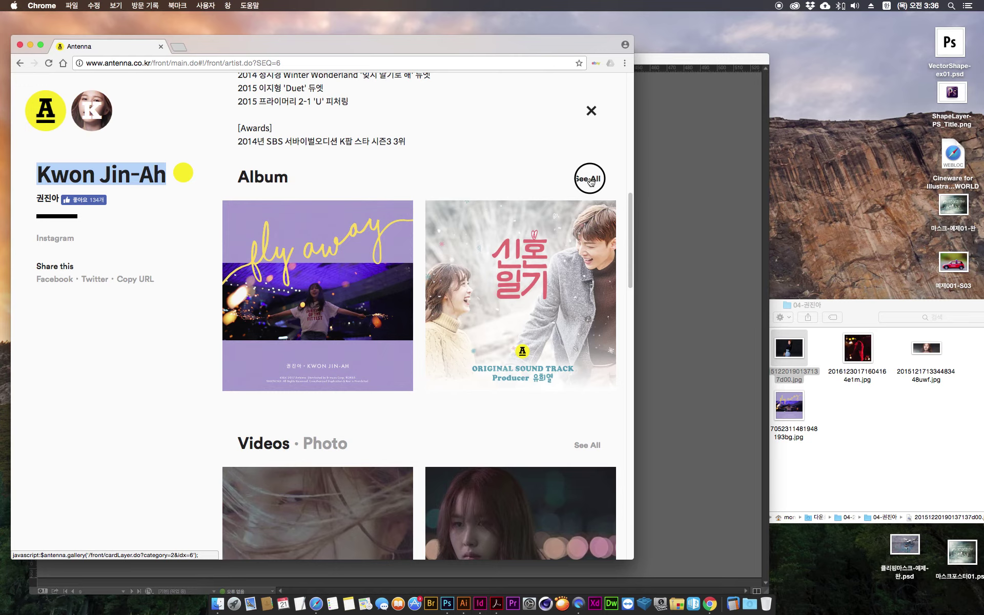
left_click_drag(631, 191, 626, 232)
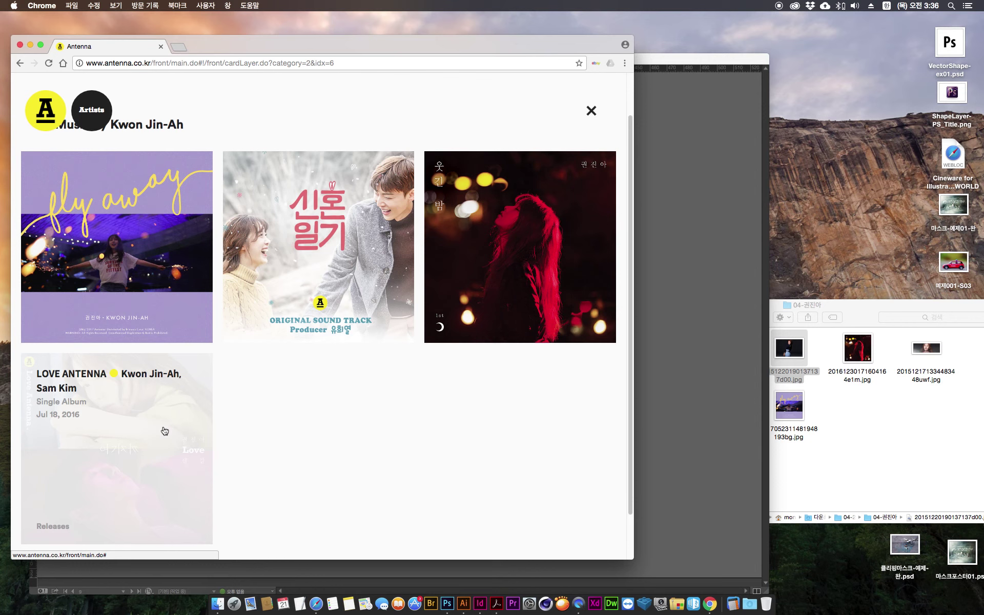
Step: Return to InDesign, compare the album row with the list in Chrome, and delete the cover image under [MY NAME IS SAM], keeping its frame
left_click(849, 446)
key("super+Tab")
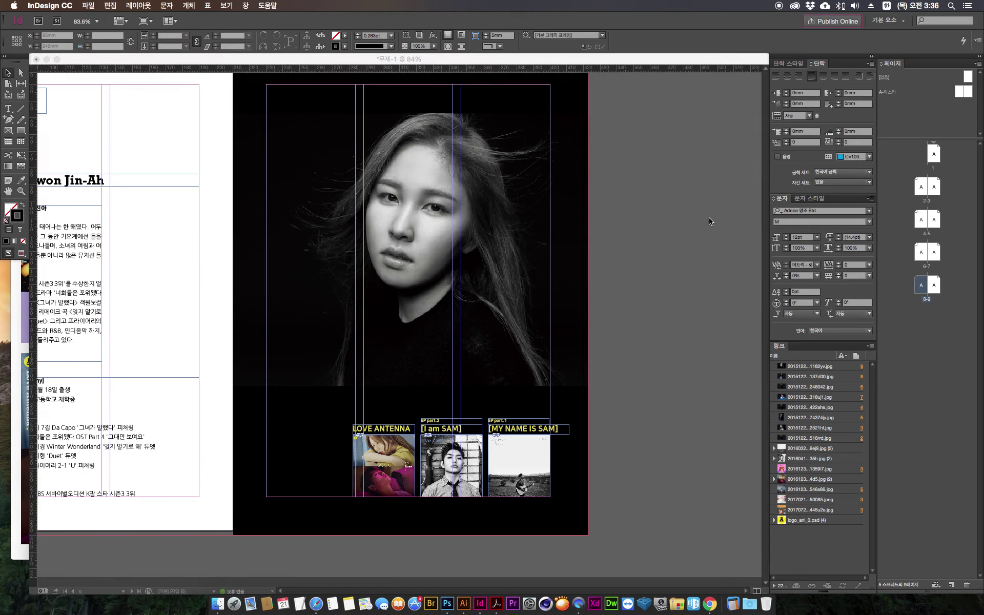
left_click(410, 318, "super")
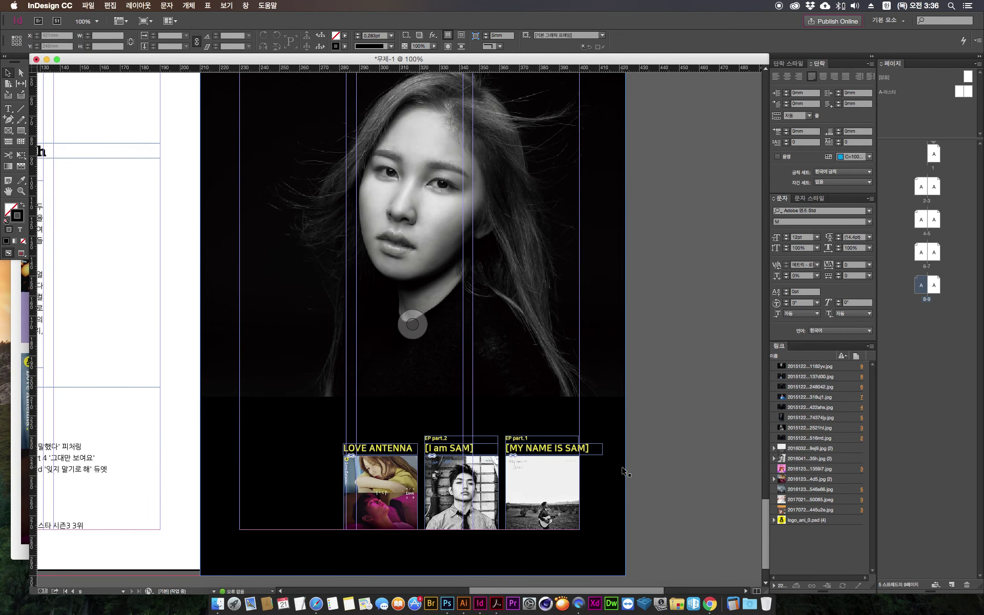
left_click(441, 277, "super")
left_click(452, 251, "super")
scroll(451, 251, "down", 5)
scroll(452, 251, "right", 3)
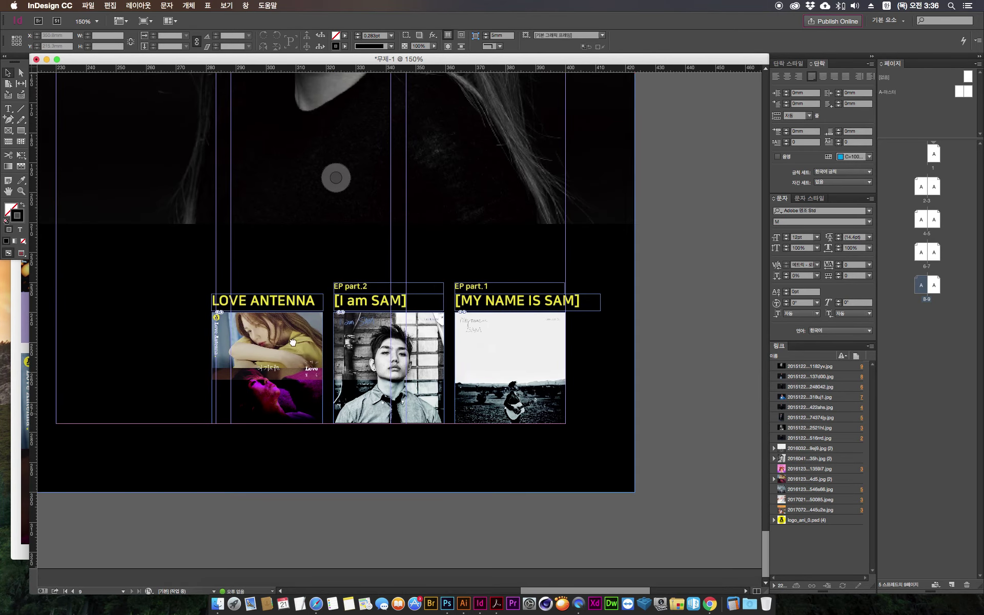
left_click(20, 475)
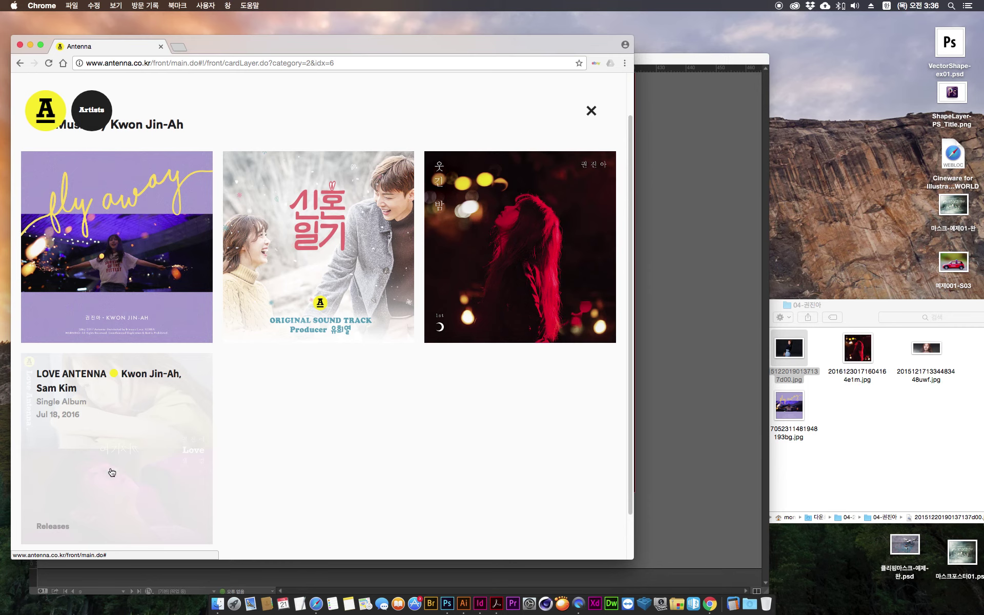
left_click(664, 504)
left_click(503, 379)
key("Delete")
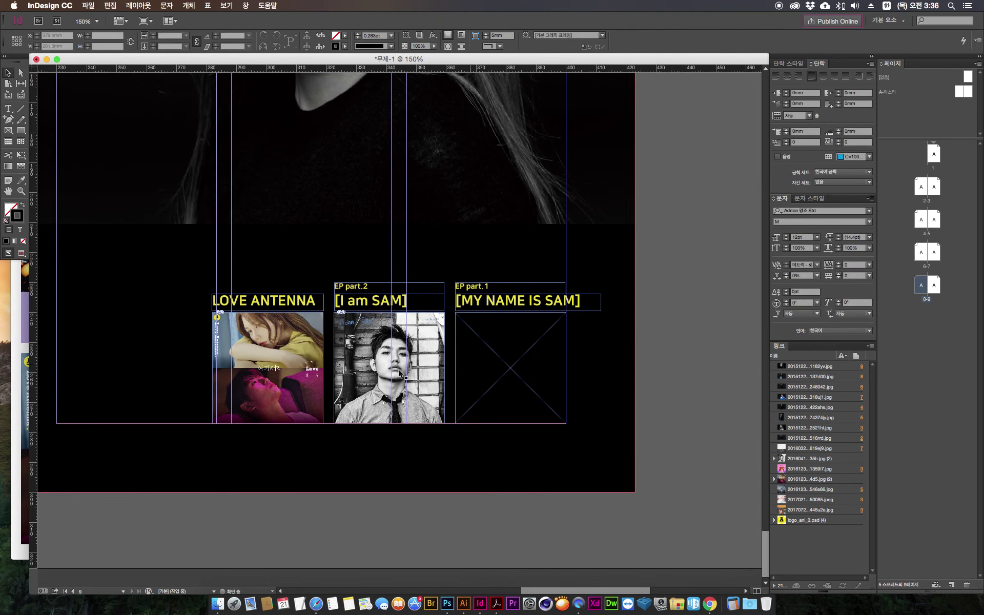
Step: Cut the album cover image out of the frame under LOVE ANTENNA, keeping the empty frame
left_click(269, 368)
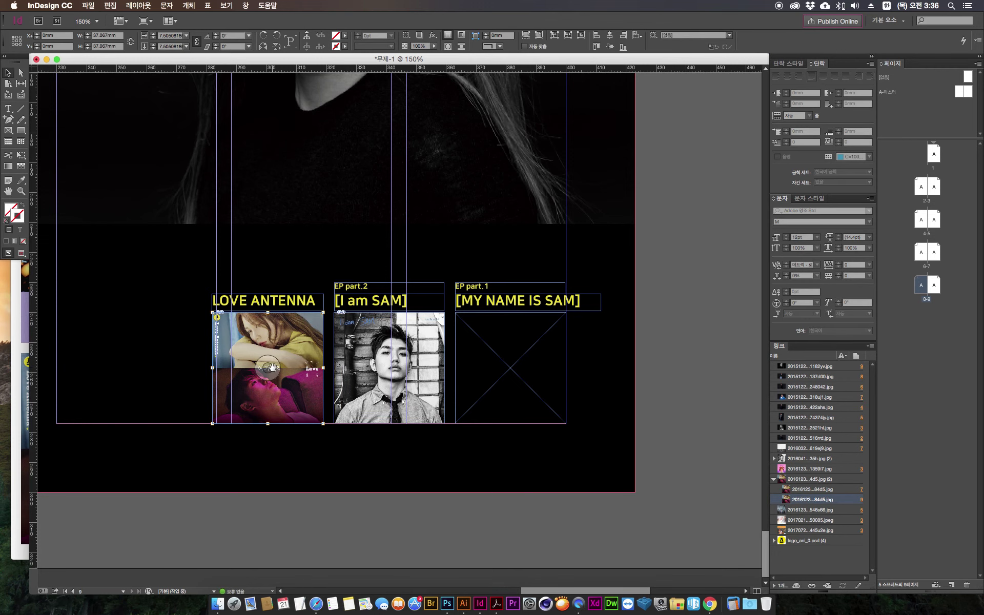
left_click(227, 405)
left_click(267, 367)
key("Delete")
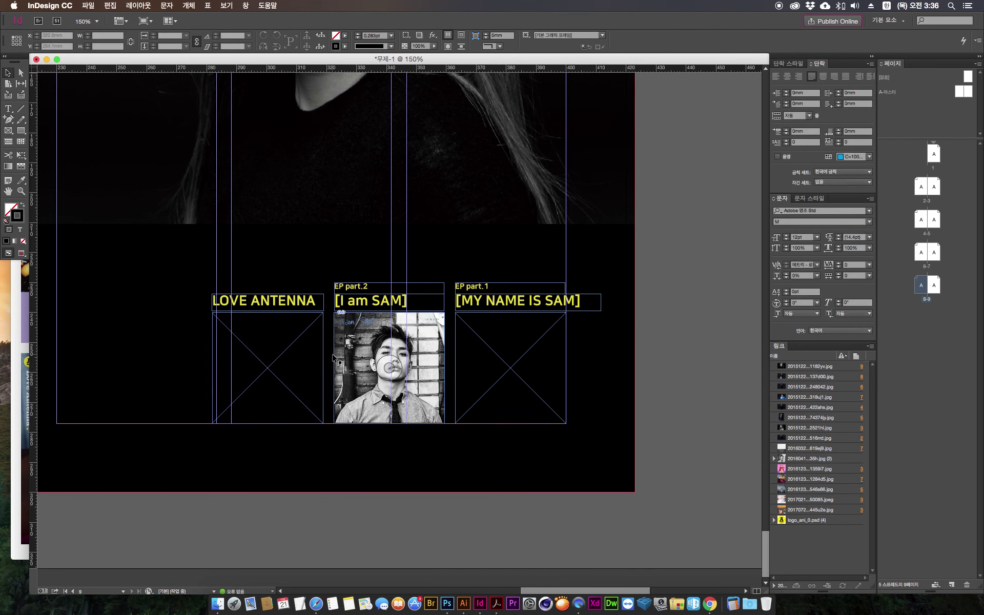
left_click(466, 344)
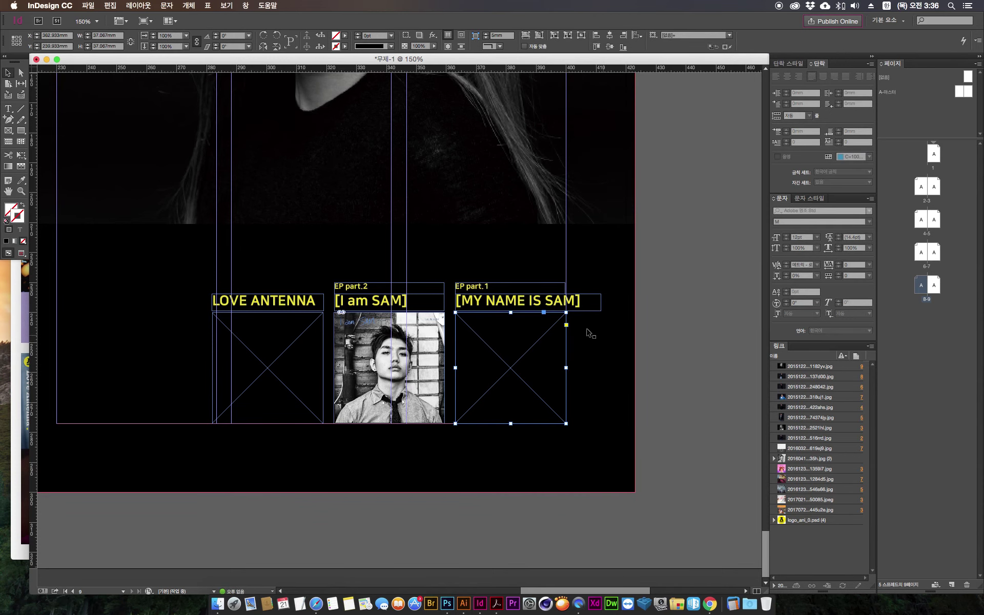
key("super+v")
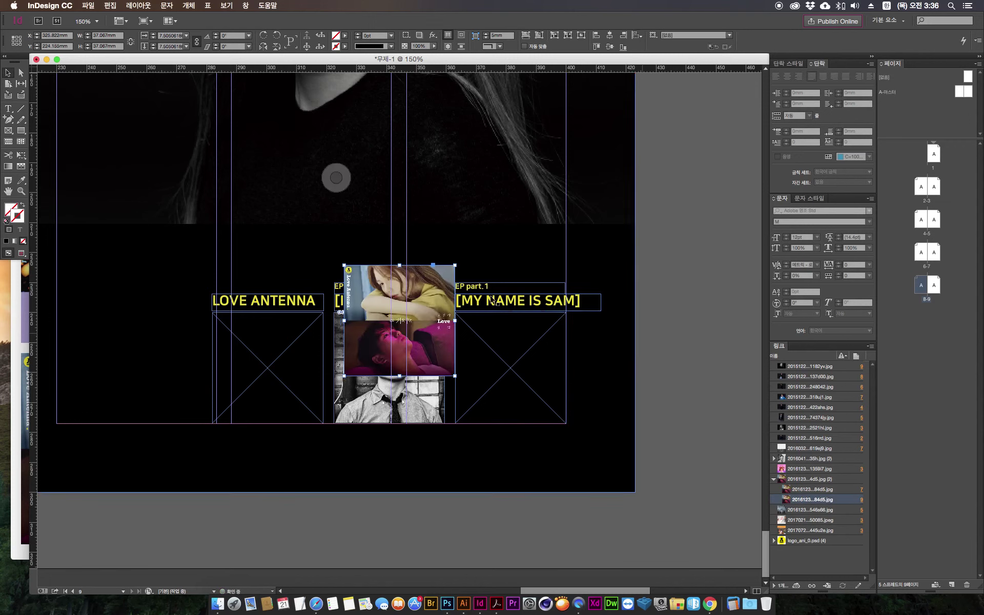
left_click_drag(438, 284, 670, 202)
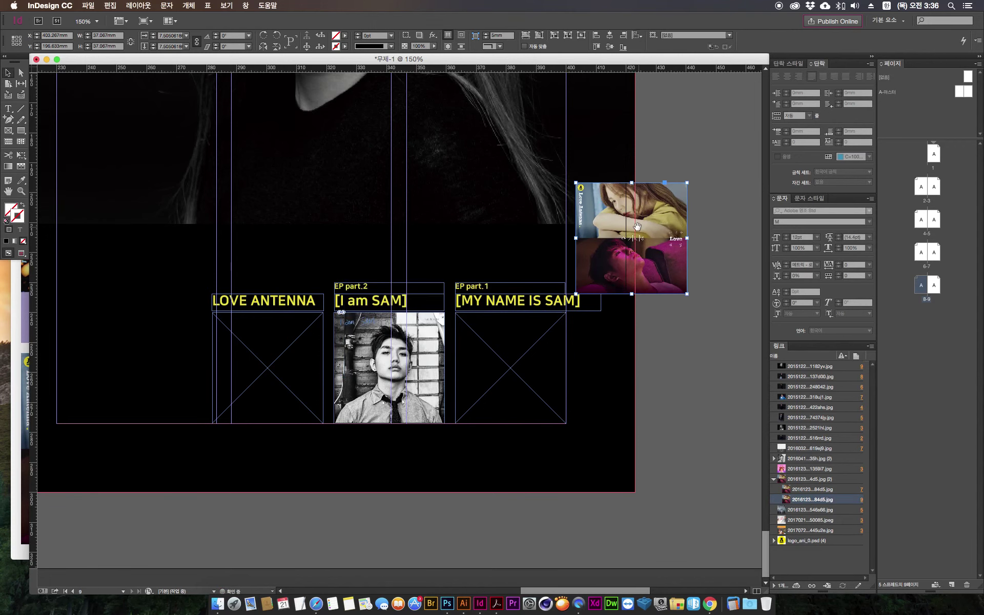
key("Delete")
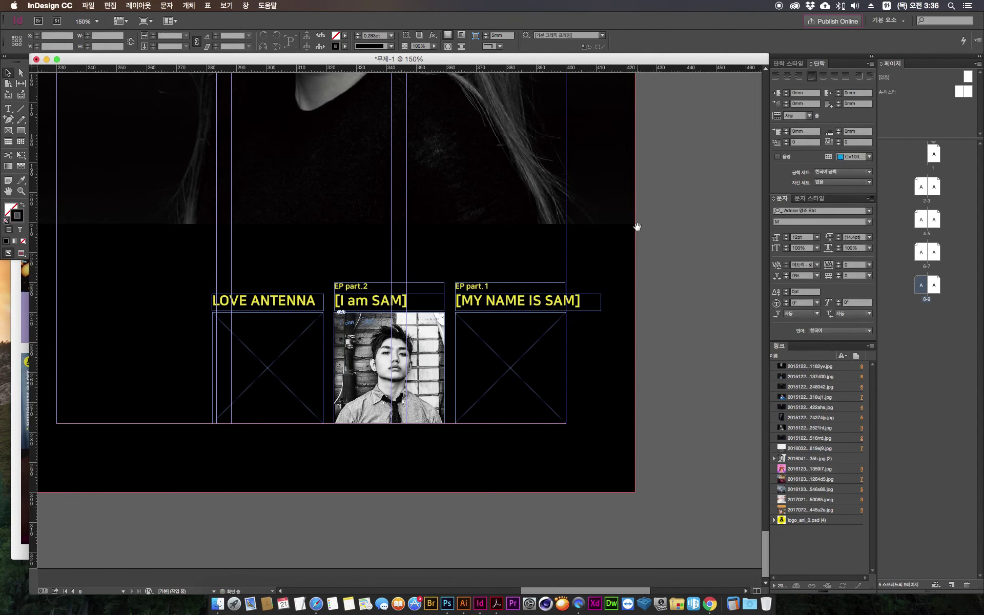
Step: Paste the cut LOVE ANTENNA cover into the empty frame under [MY NAME IS SAM]
left_click(501, 355)
right_click(514, 341)
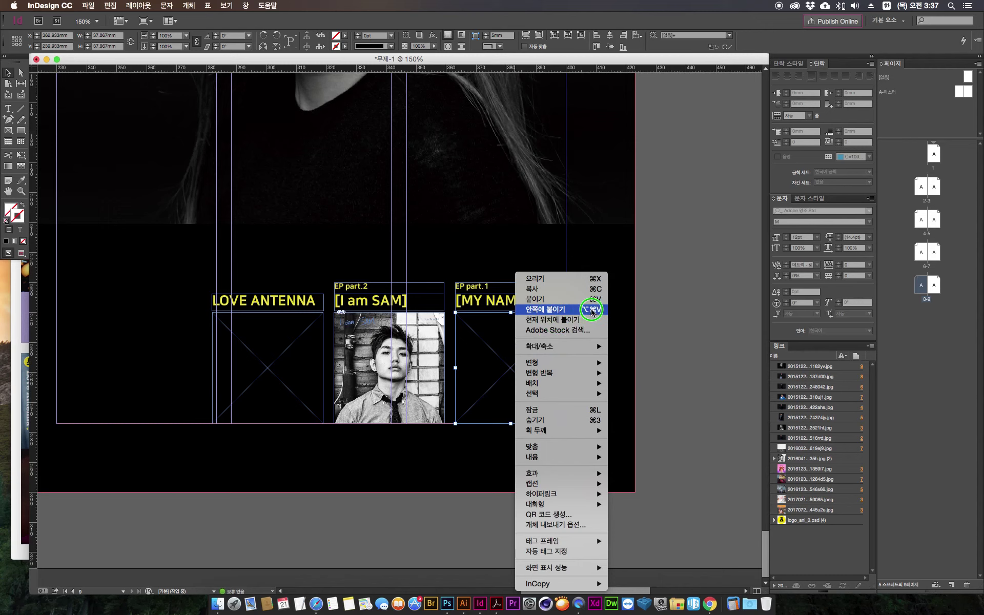
left_click(542, 310)
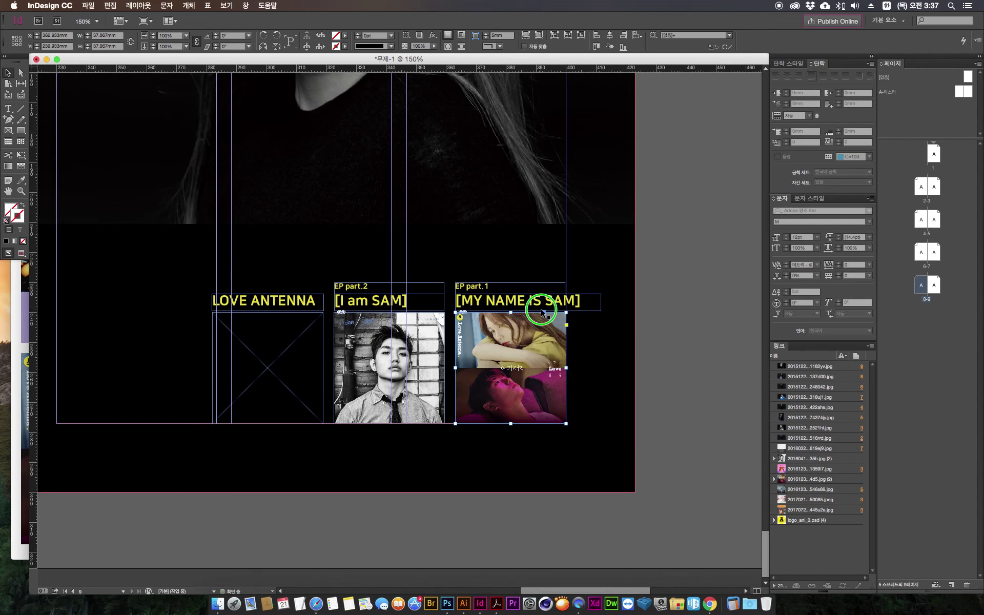
Step: Copy the LOVE ANTENNA title and paste it over the [MY NAME IS SAM] title
double_click(280, 300)
key("super+a")
key("super+c")
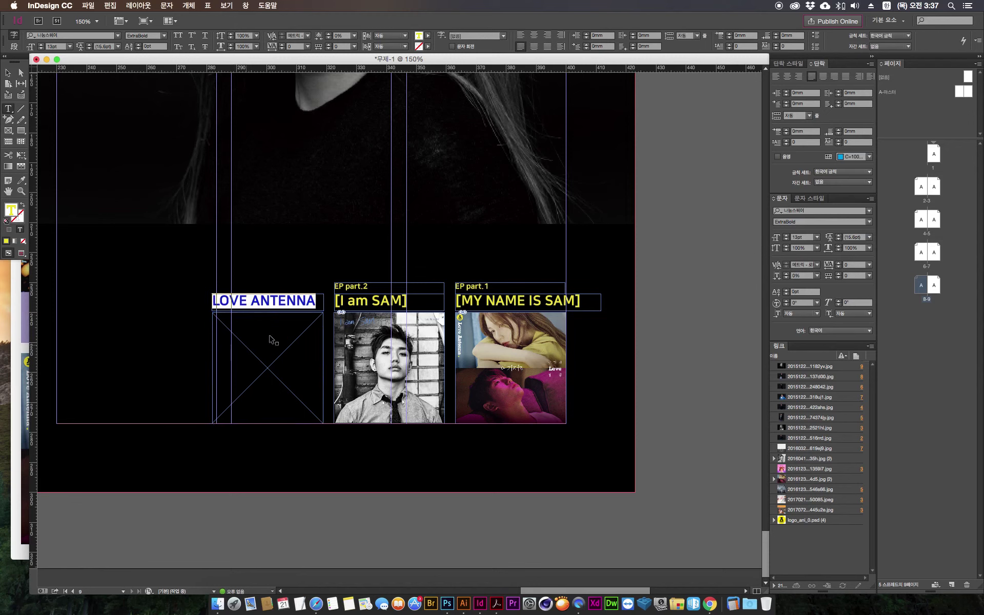
left_click(534, 300)
key("super+a")
key("super+v")
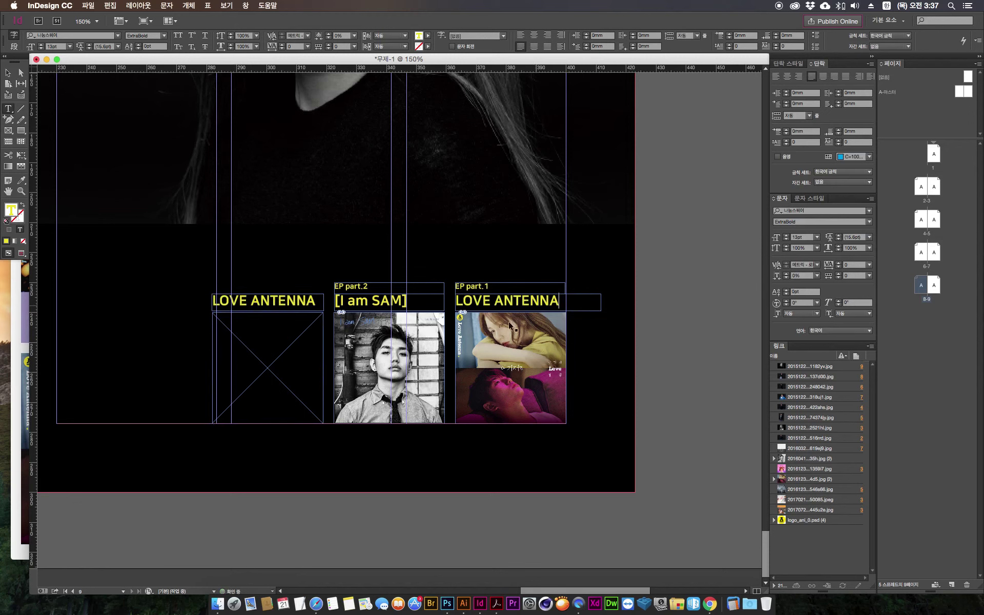
key("Escape")
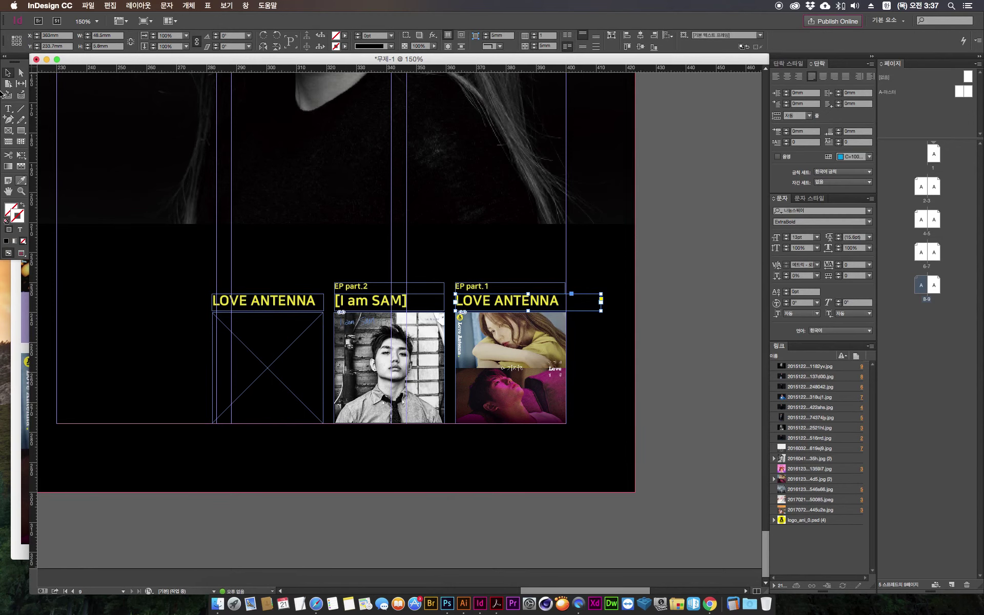
Step: Delete the EP part.1 and EP part.2 labels above the album titles
left_click(337, 178)
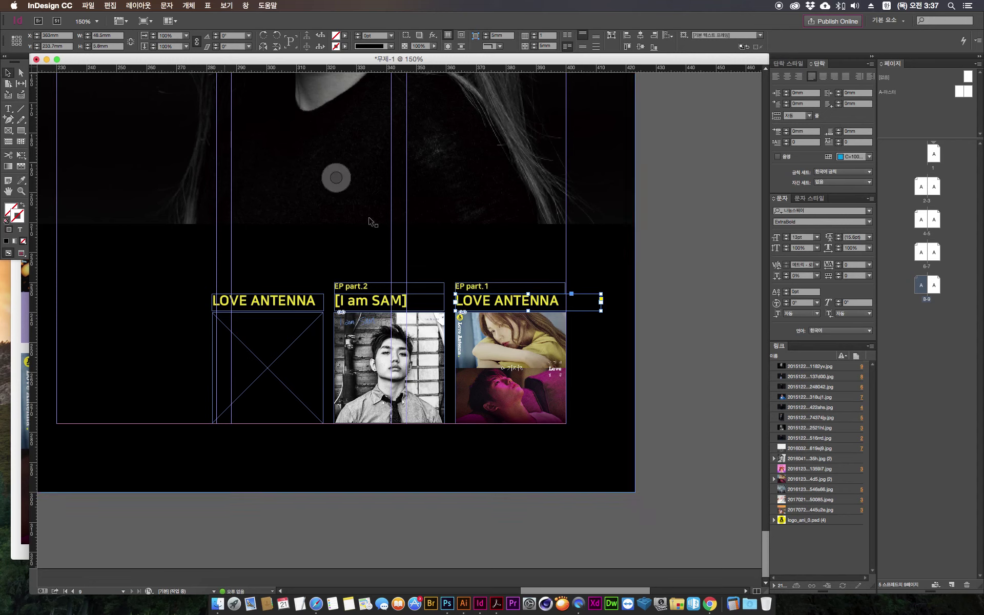
left_click_drag(509, 287, 388, 288)
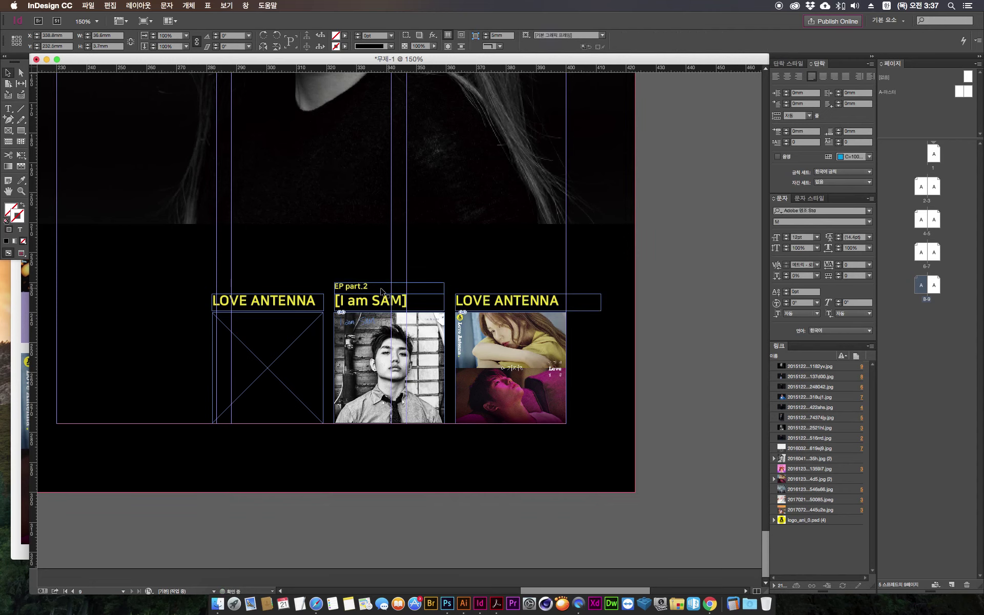
key("Delete")
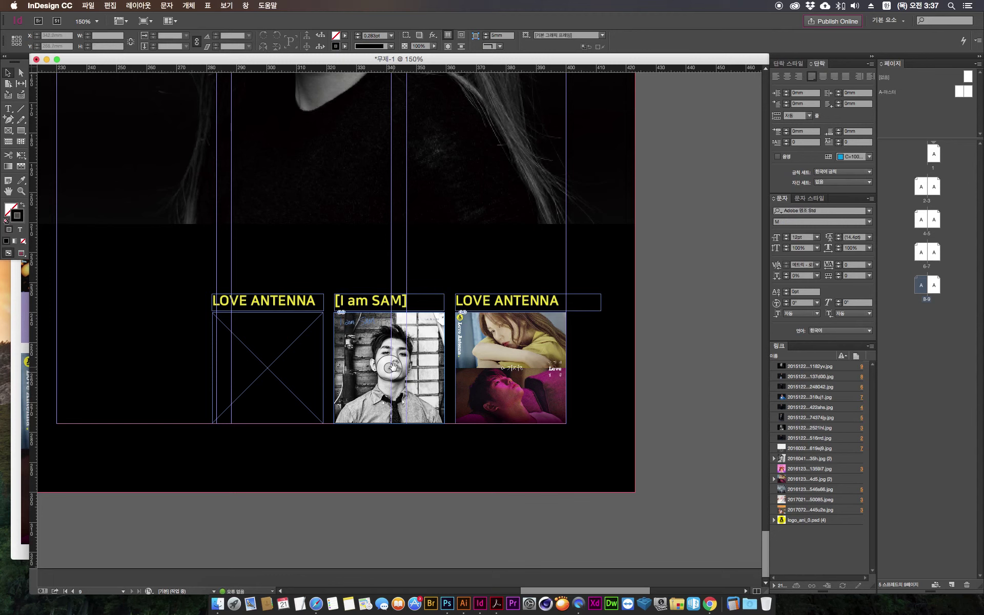
left_click(390, 368)
left_click(379, 536)
key("super+Tab")
key("super+Tab")
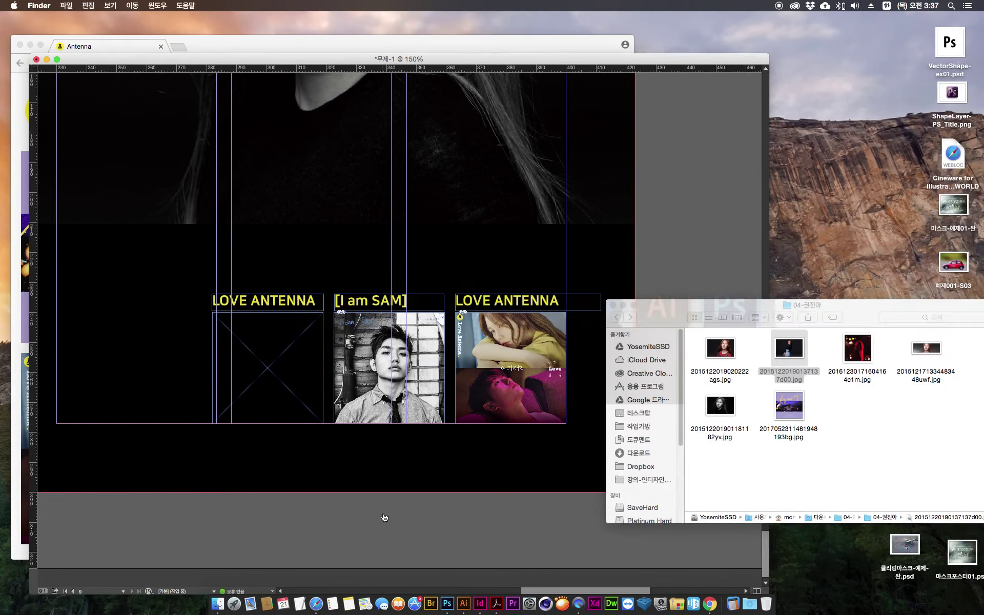
left_click_drag(789, 408, 273, 359)
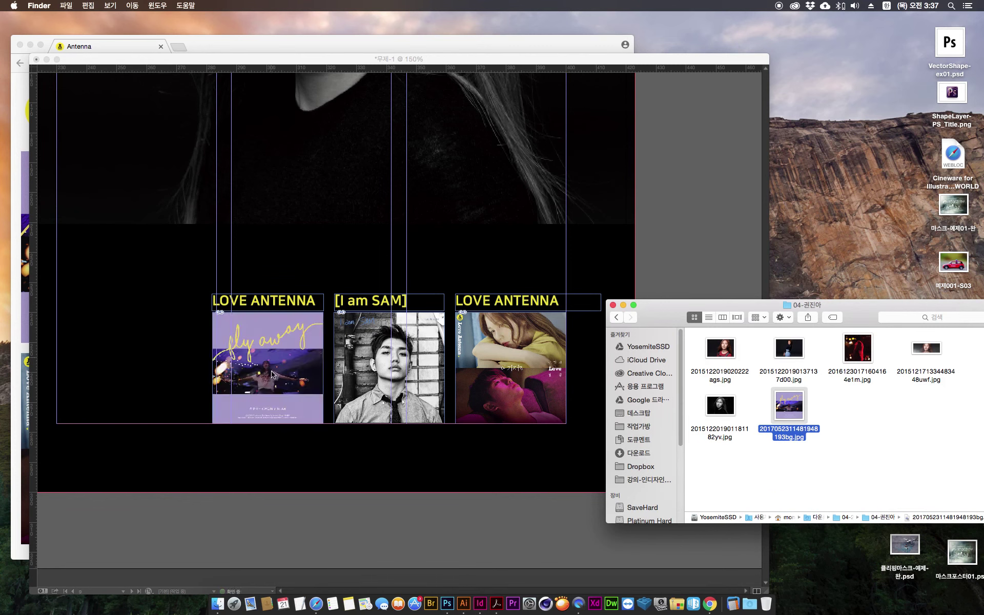
left_click_drag(866, 357, 390, 369)
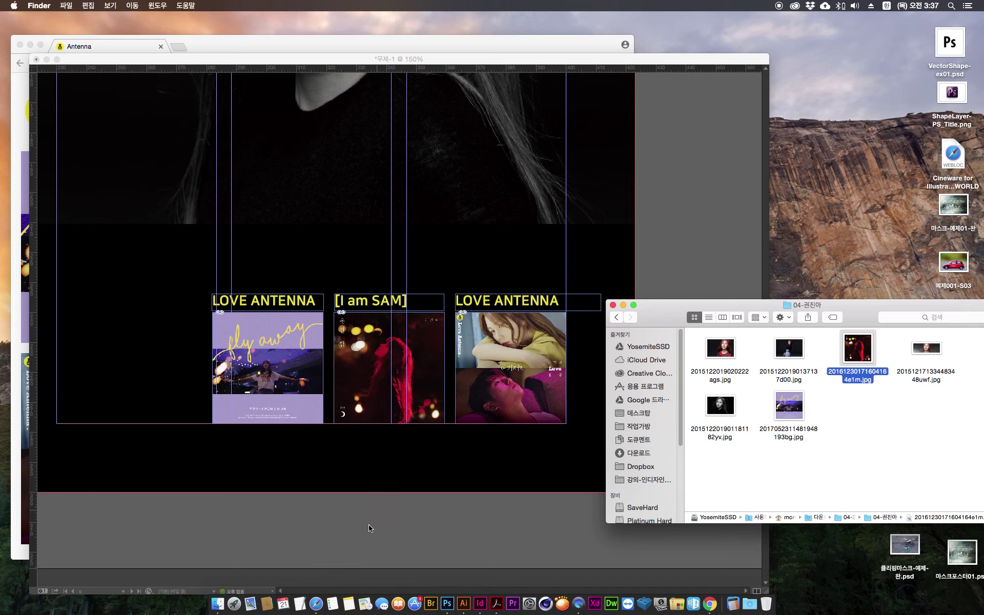
Step: Copy the title Fly away from its release page in Chrome and paste it over LOVE ANTENNA above the purple cover in InDesign
left_click(14, 461)
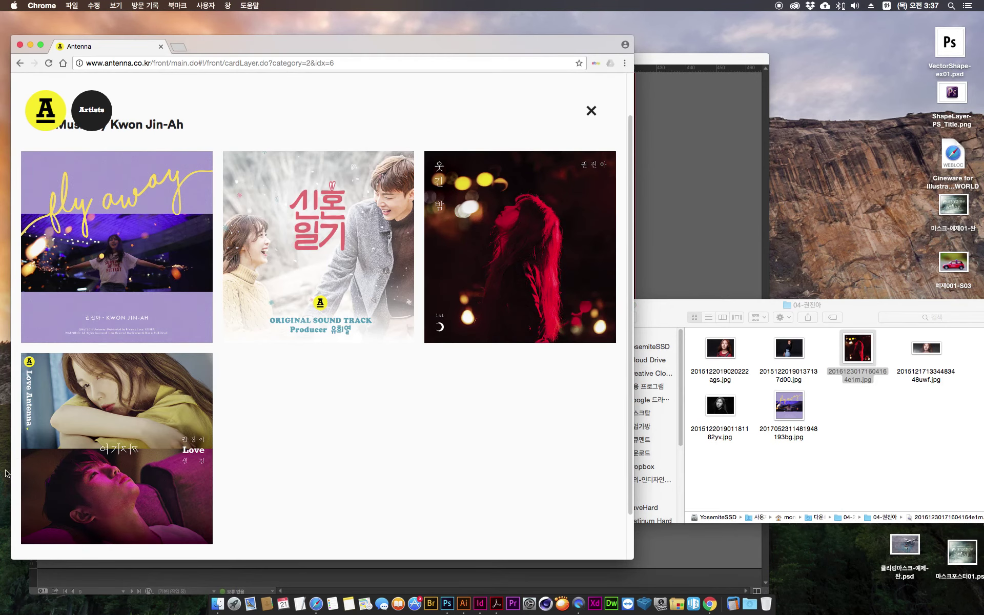
left_click(112, 253)
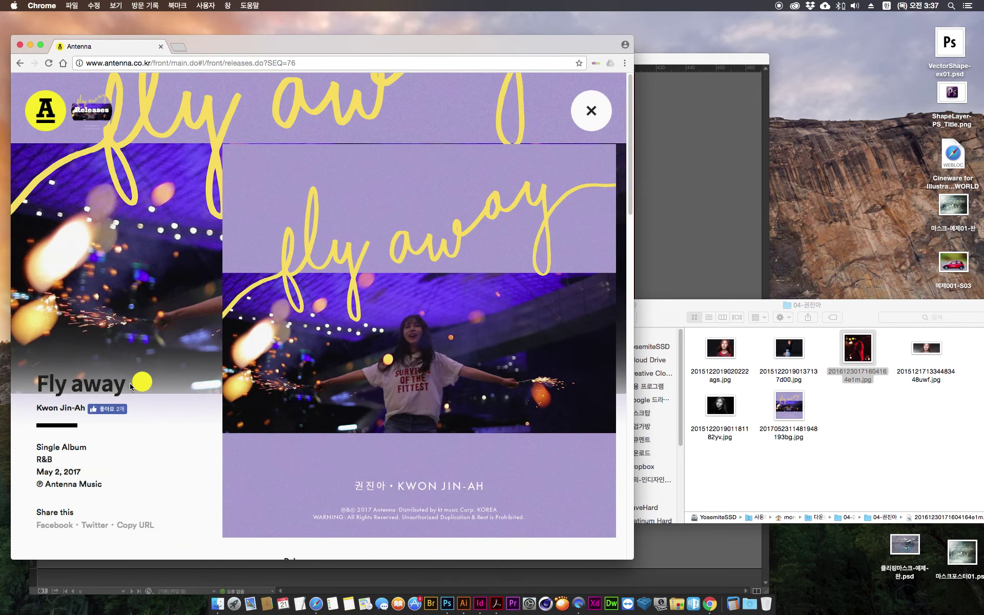
left_click_drag(41, 384, 121, 383)
key("super+c")
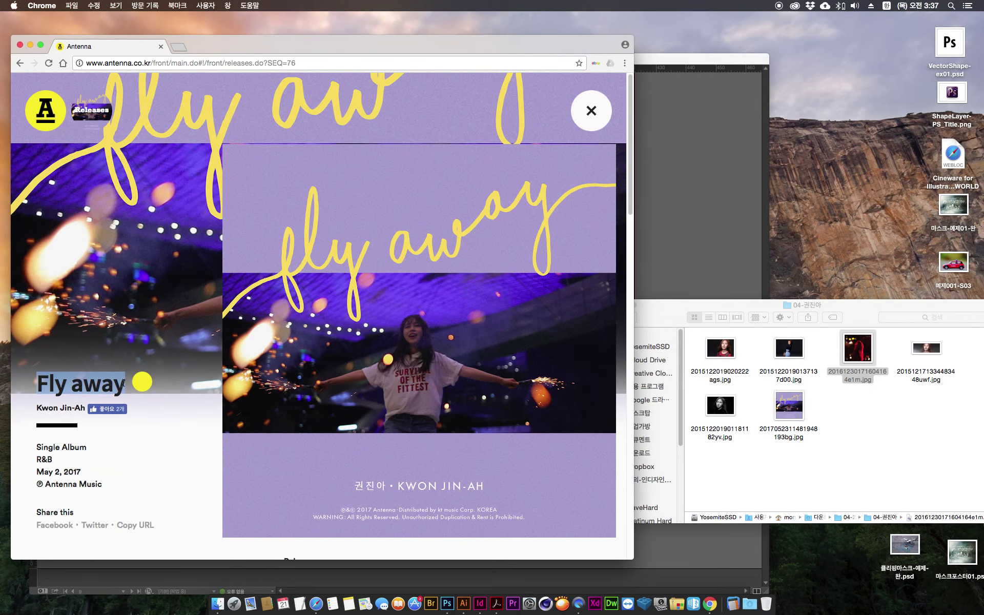
left_click(674, 219)
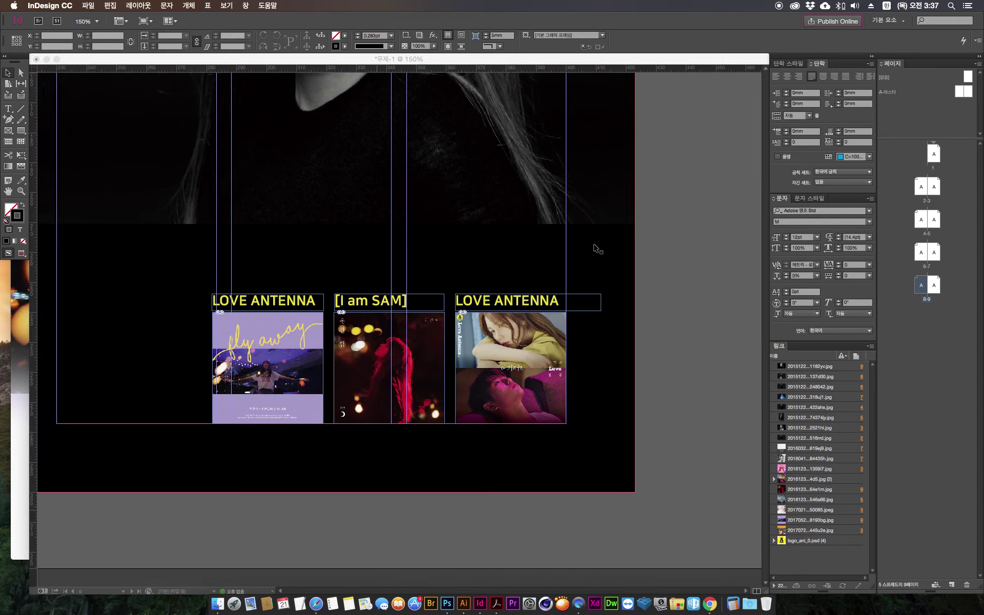
left_click(254, 304)
double_click(253, 303)
key("super+a")
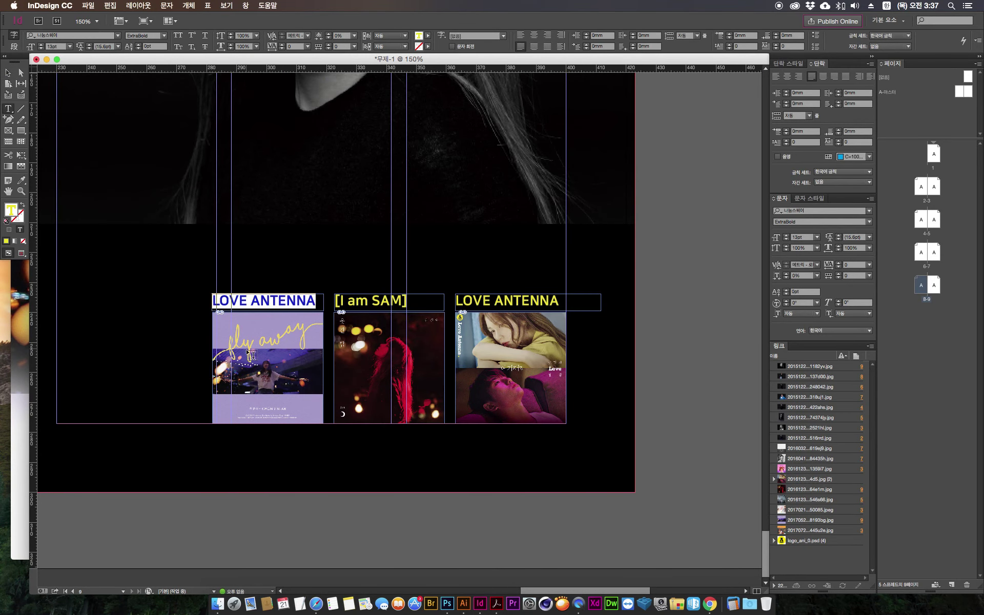
key("super+v")
Step: Copy the title 웃긴 밤 from its release page in Chrome and paste it over [I am SAM] above the red cover in InDesign
left_click(22, 446)
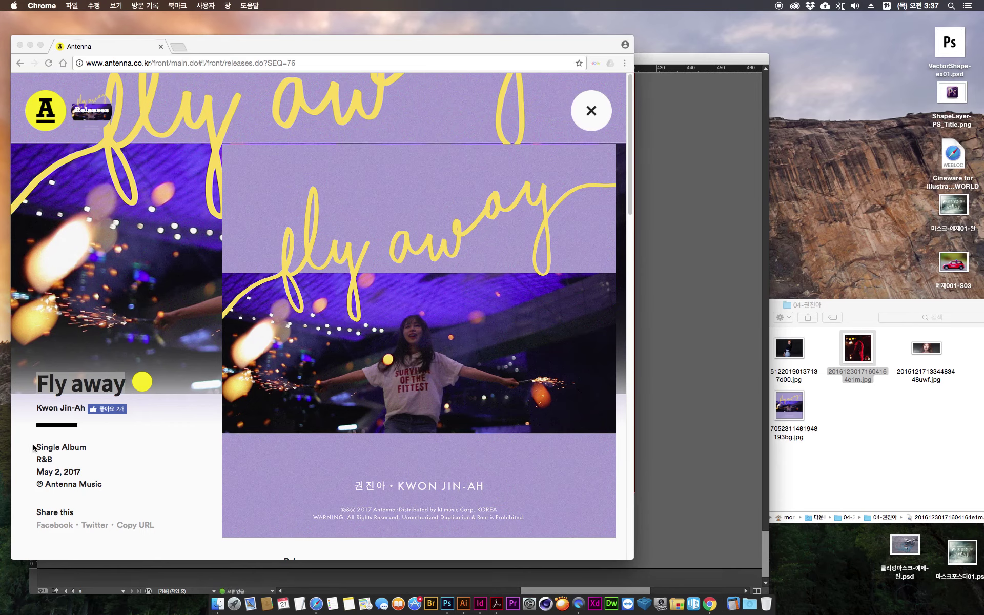
left_click(20, 63)
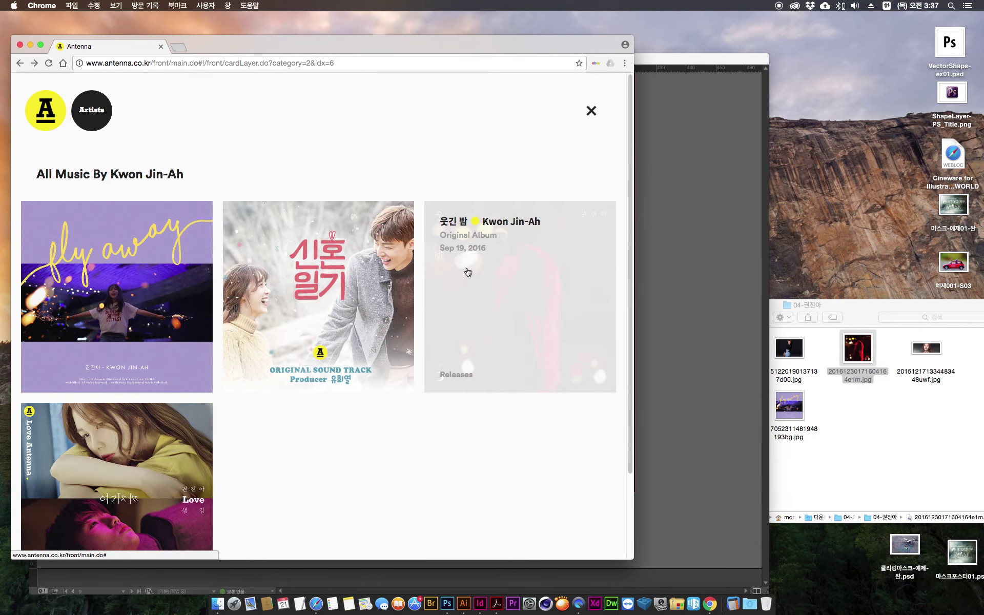
left_click(466, 275)
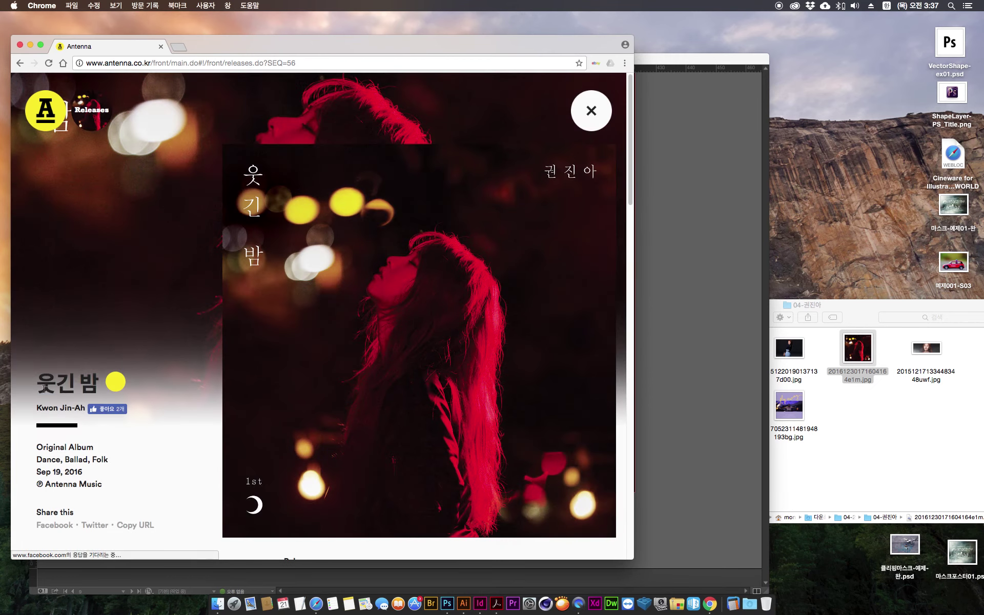
left_click_drag(41, 384, 102, 382)
key("cmd+c")
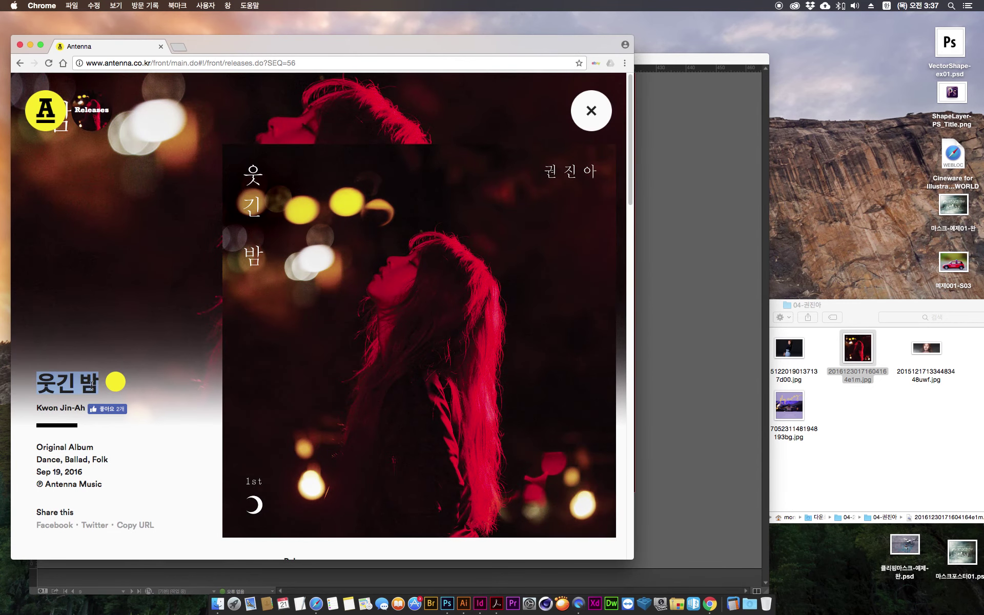
left_click(672, 394)
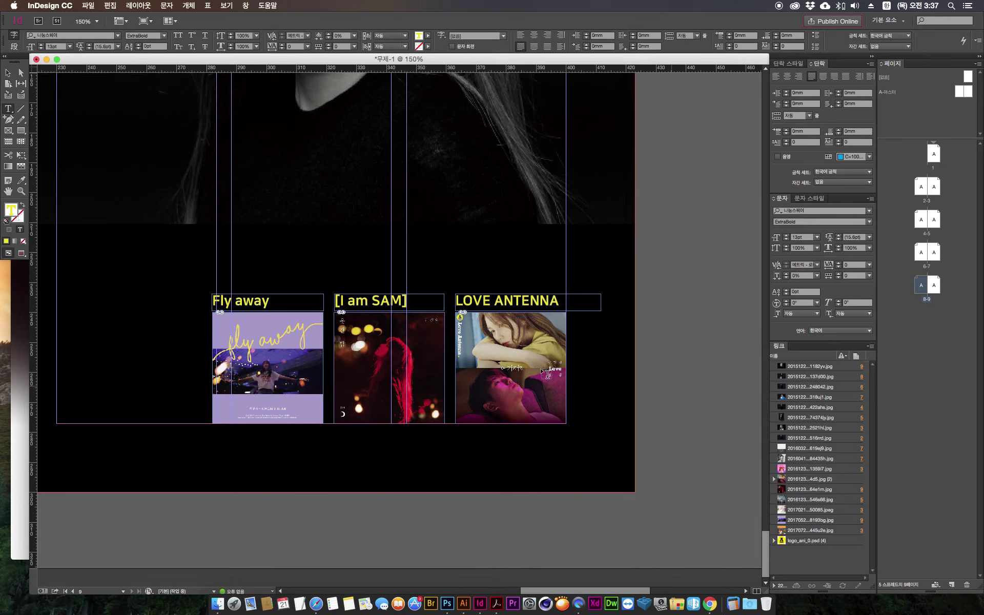
triple_click(370, 301)
key("cmd+v")
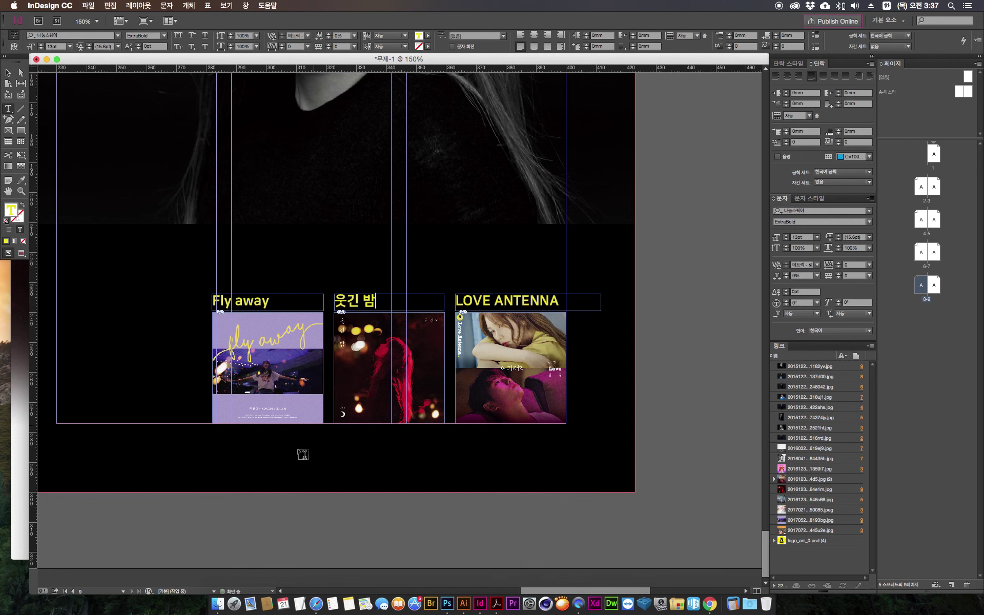
key("Escape")
left_click(270, 514)
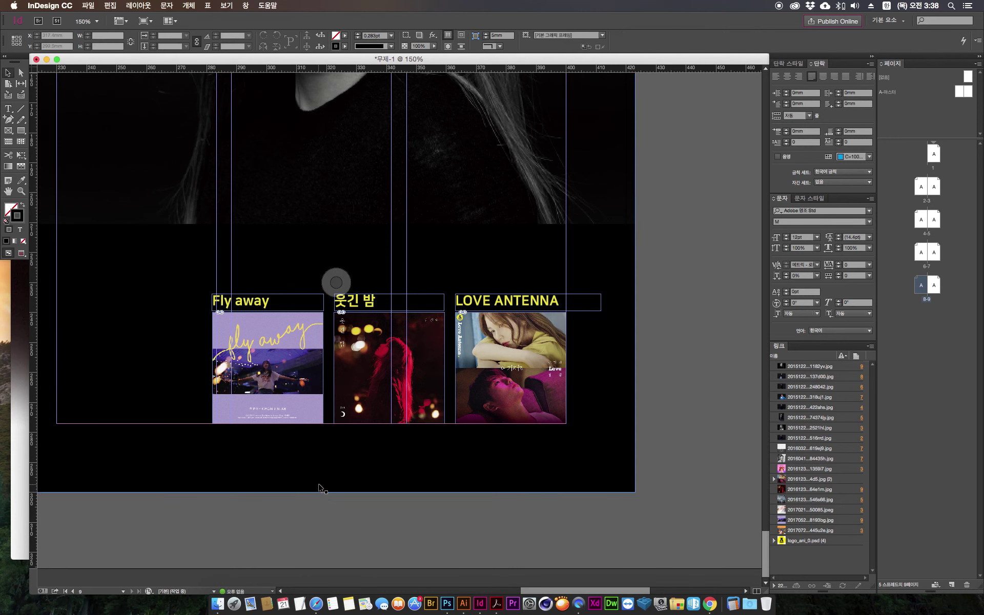
Step: Review the artist spreads from pages 8-9 back up to pages 2-3 and the blank first page
key("cmd+0")
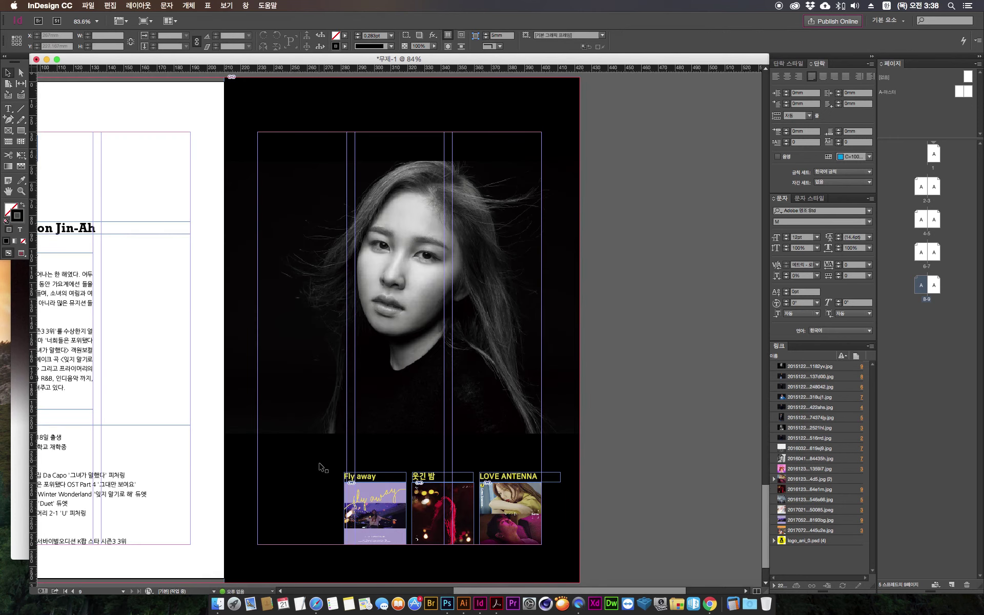
key("cmd+minus")
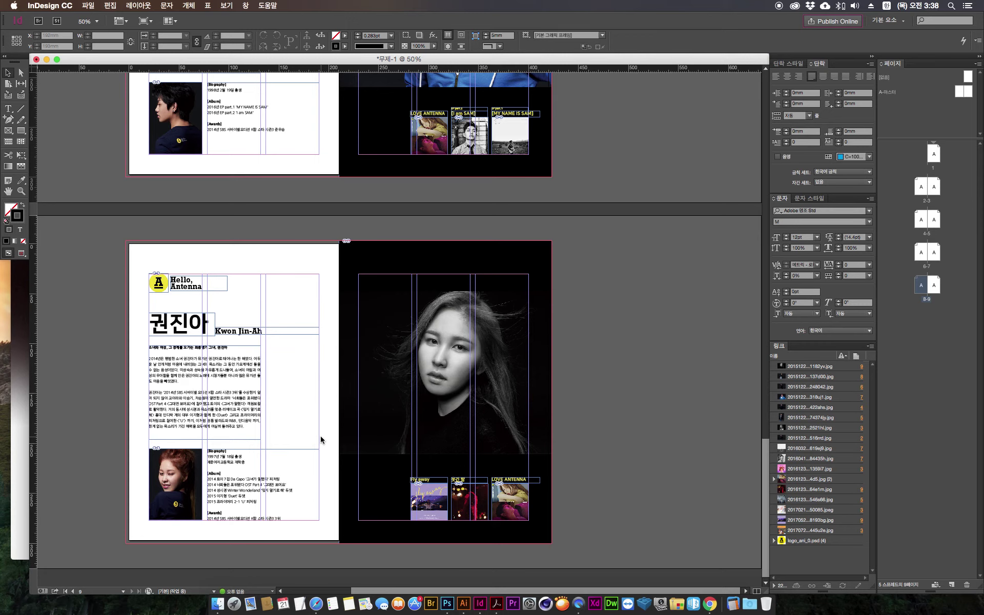
scroll(527, 451, "up", 10)
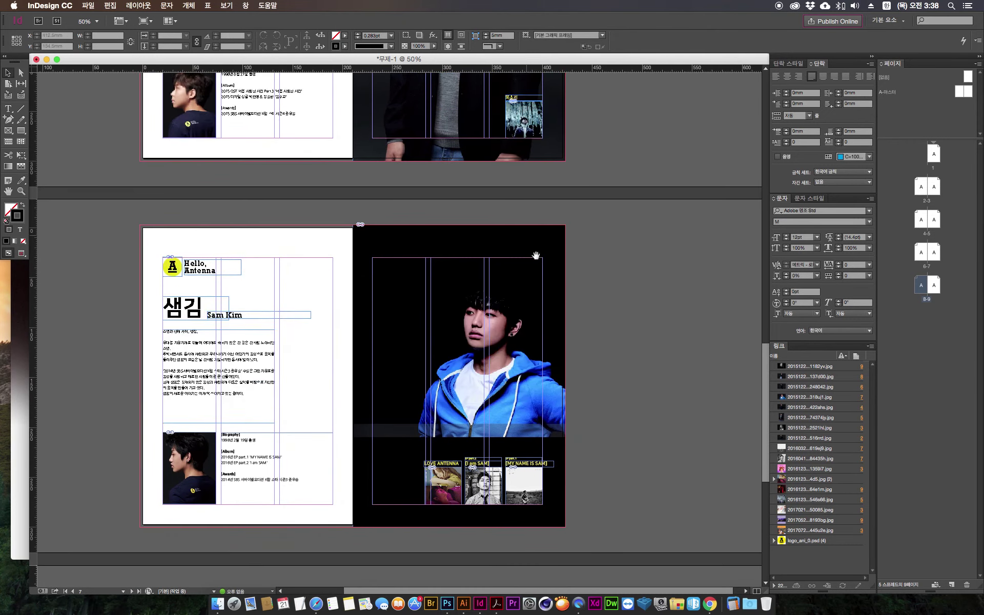
scroll(552, 373, "up", 20)
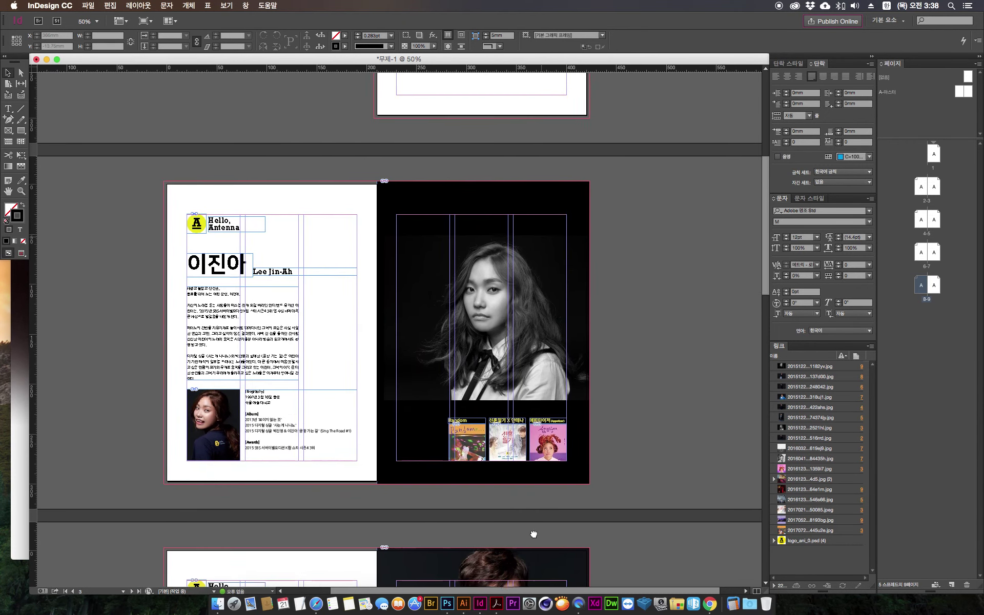
left_click_drag(137, 180, 661, 506)
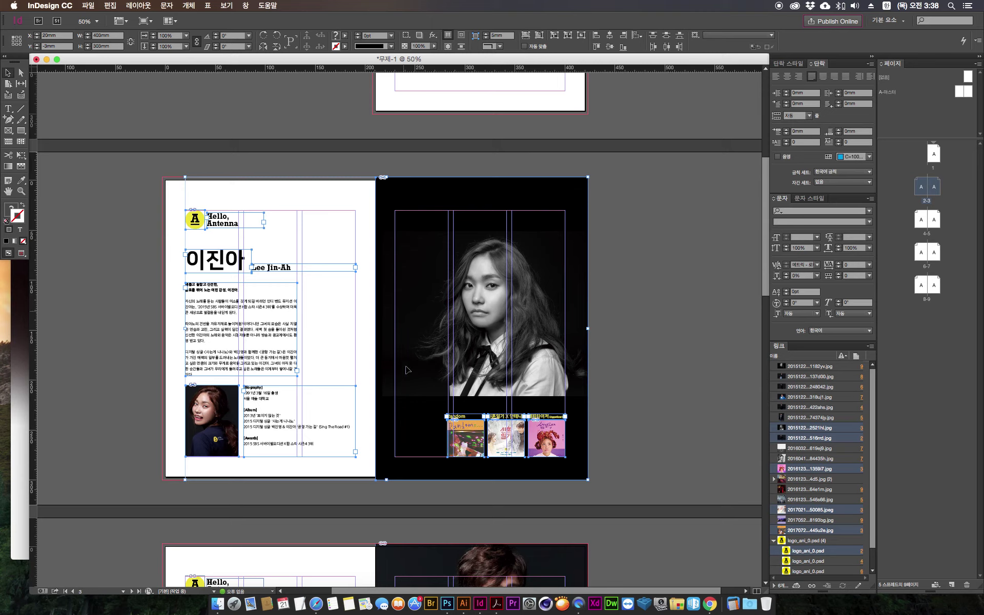
left_click(169, 495)
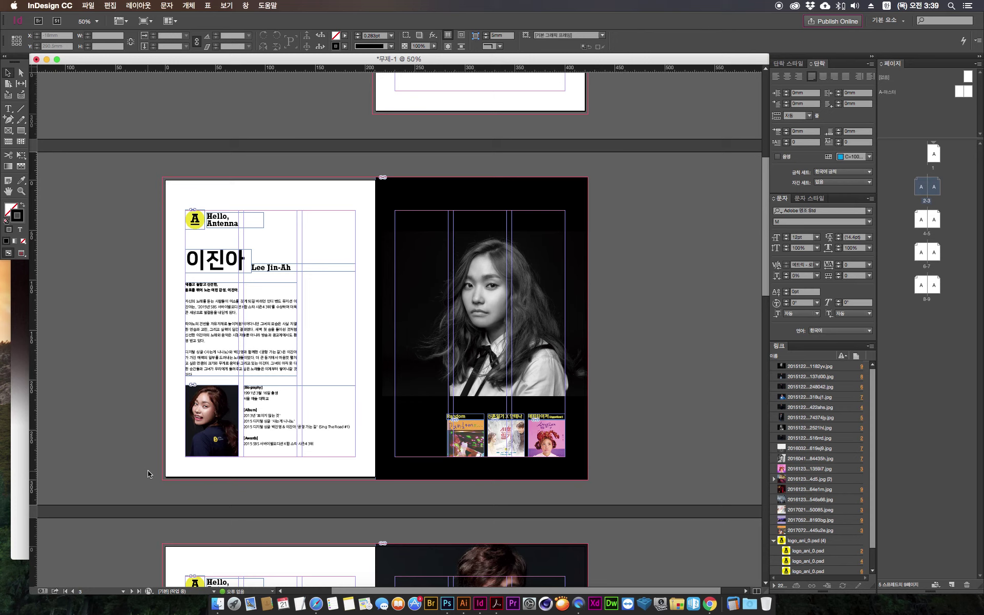
scroll(567, 180, "up", 10)
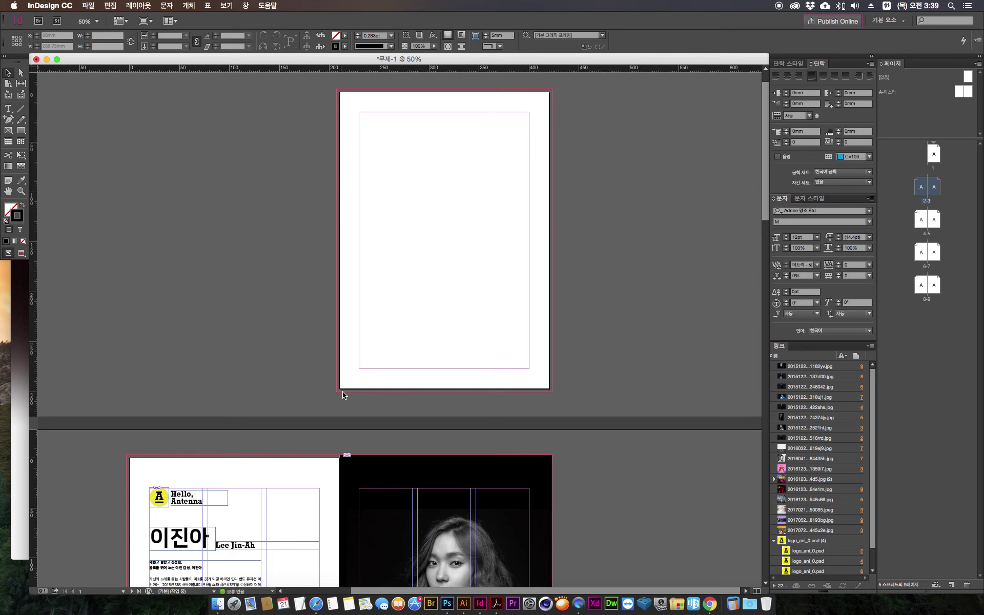
Step: Copy the A logo and the Hello, Antenna text from page 2 and paste them onto page 1
key("super+equal")
scroll(338, 346, "down", 5)
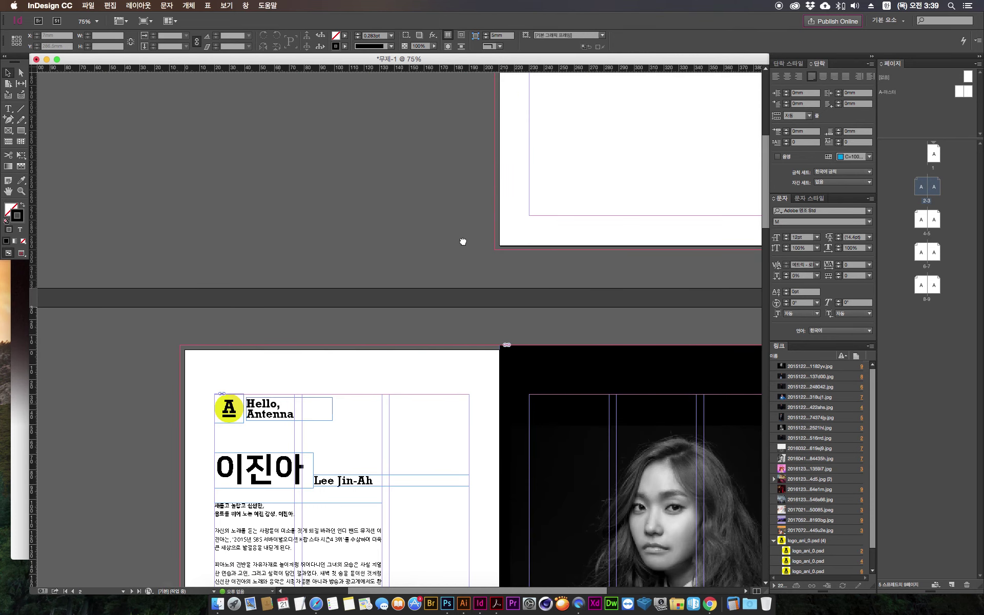
left_click_drag(211, 393, 299, 417)
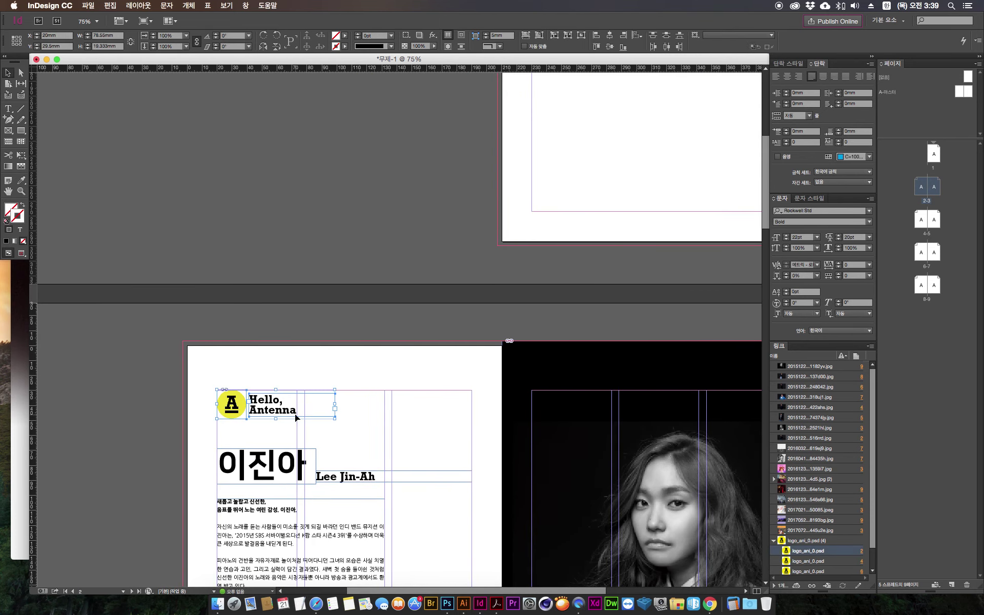
key("space")
left_click_drag(430, 147, 182, 391)
key("super+v")
left_click(384, 359)
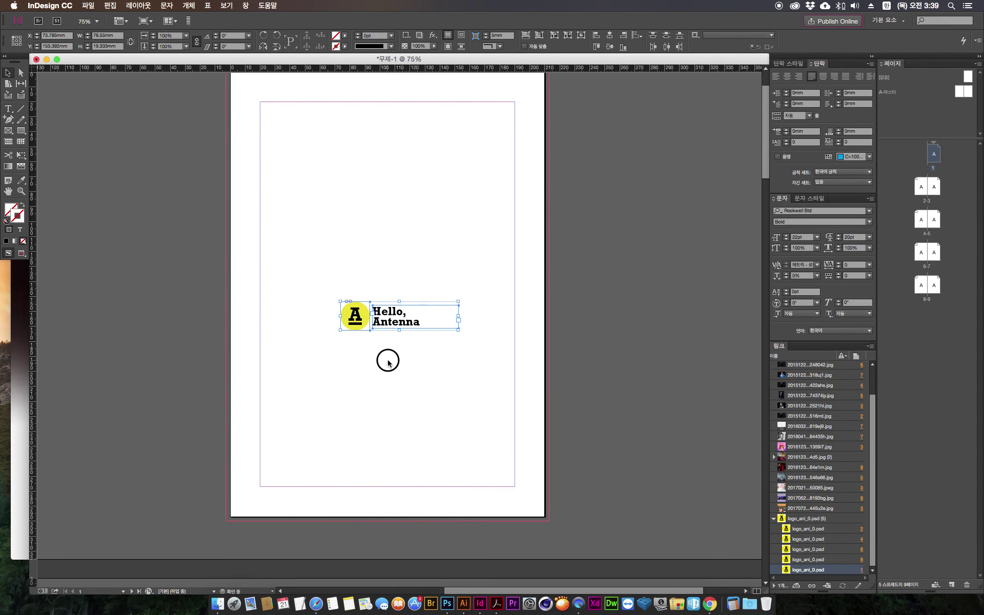
Step: Separate the pasted logo from its text on page 1 and enlarge the logo to about 56 mm square
left_click(421, 316)
left_click_drag(421, 320, 314, 292)
left_click_drag(367, 317, 477, 331)
key("super+alt+c")
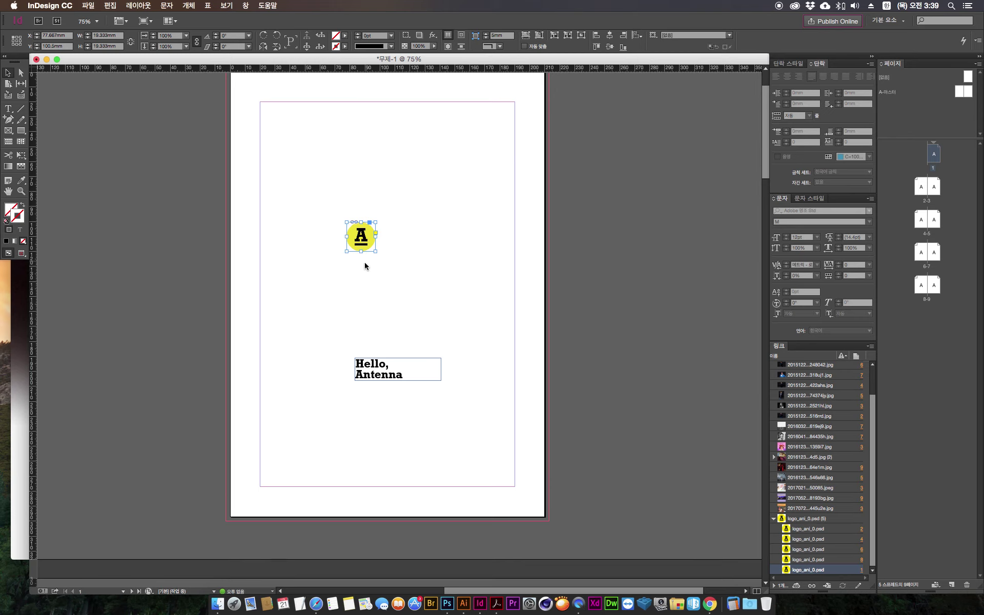
left_click_drag(375, 251, 397, 302)
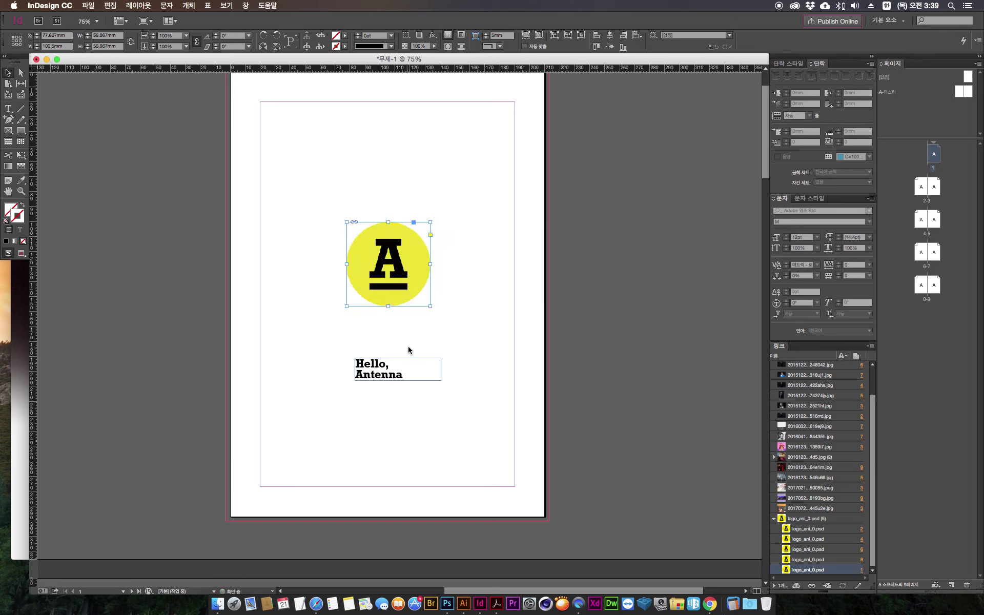
Step: Move the Hello, Antenna text, centre-aligned, closely below the logo and centre both objects horizontally on the spread
left_click_drag(406, 368, 410, 328)
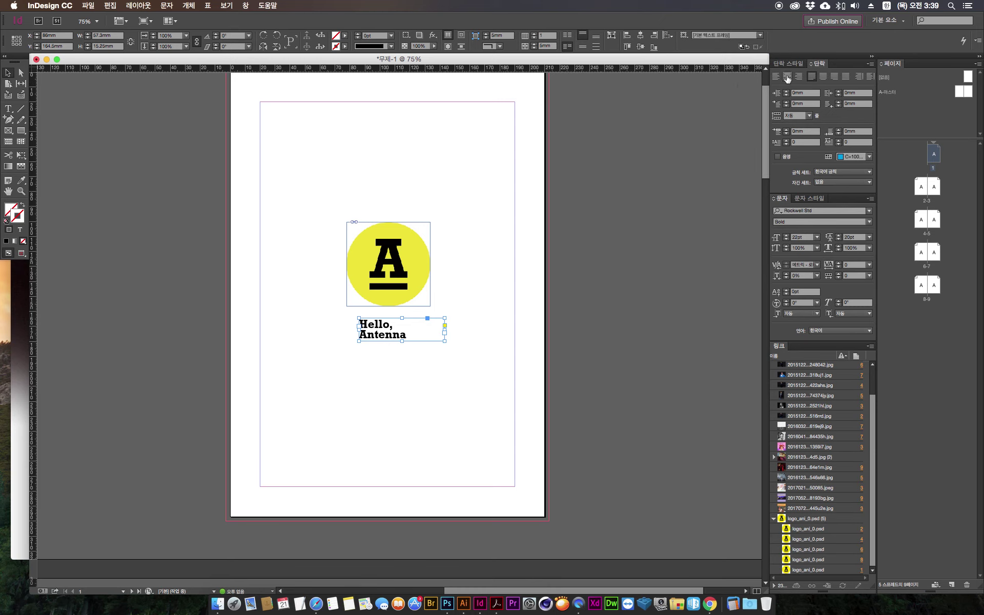
left_click(792, 76)
left_click_drag(553, 265, 263, 498)
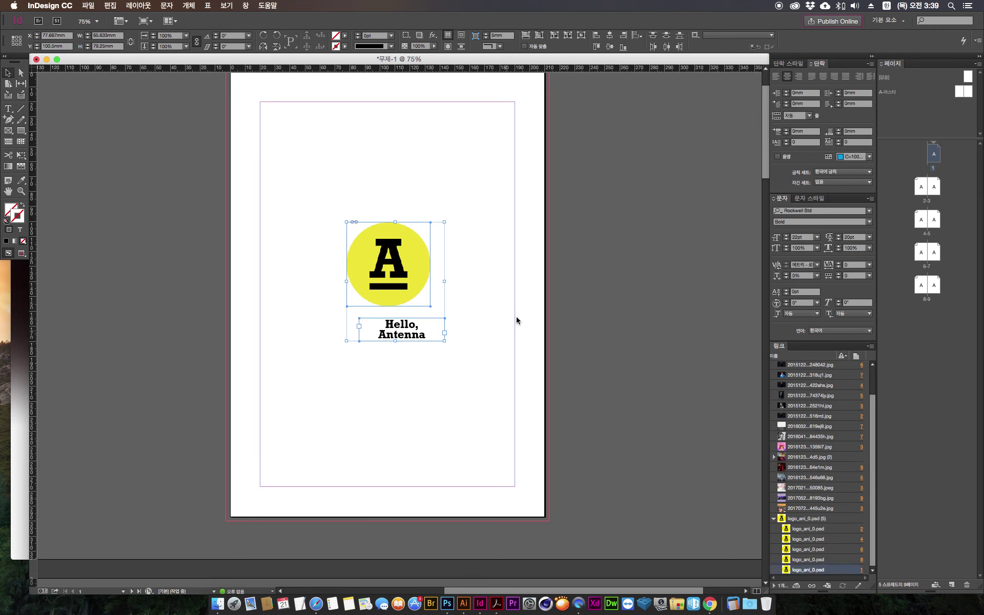
left_click(637, 35)
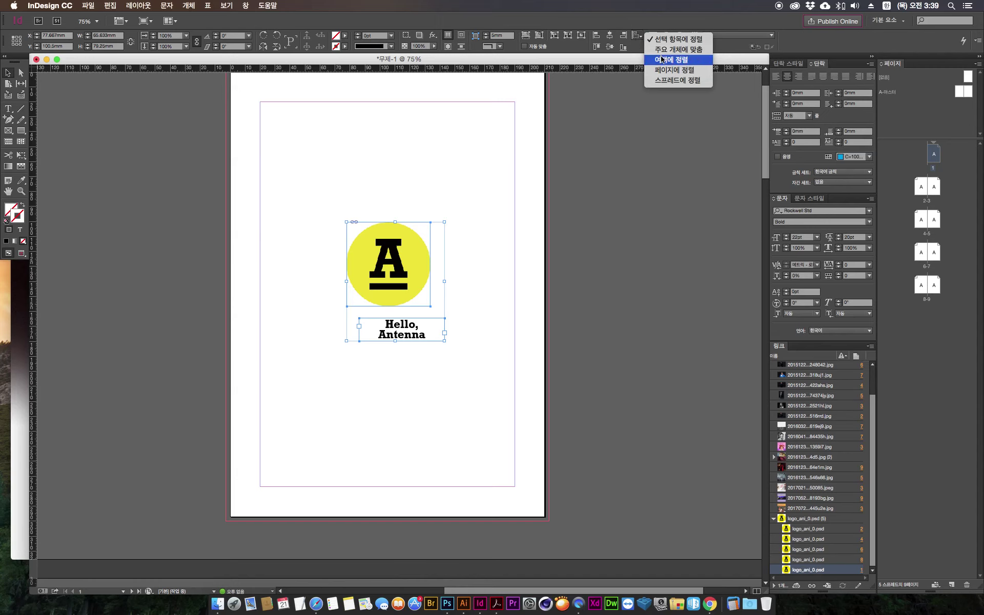
left_click(688, 83)
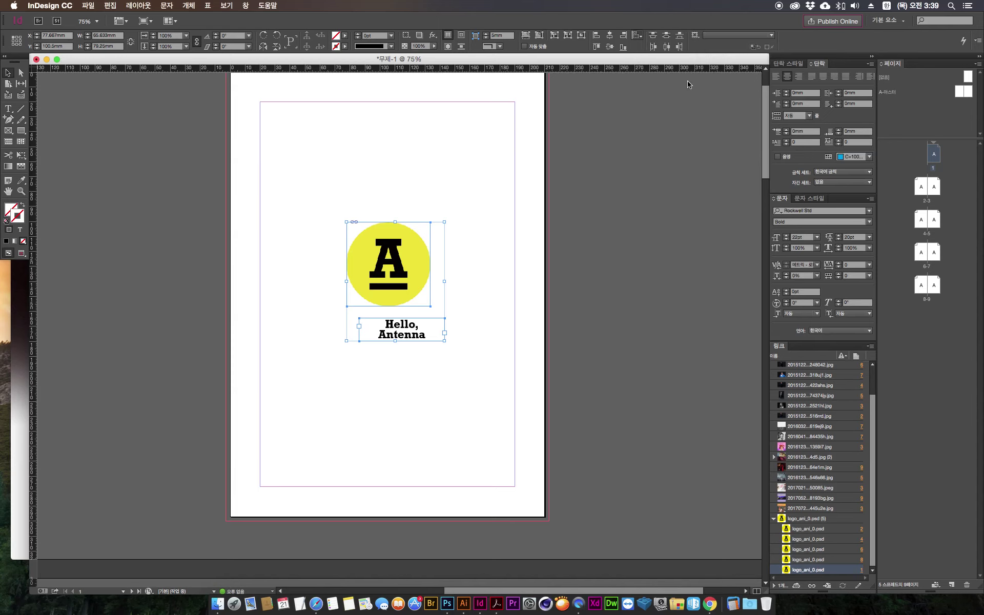
left_click(610, 35)
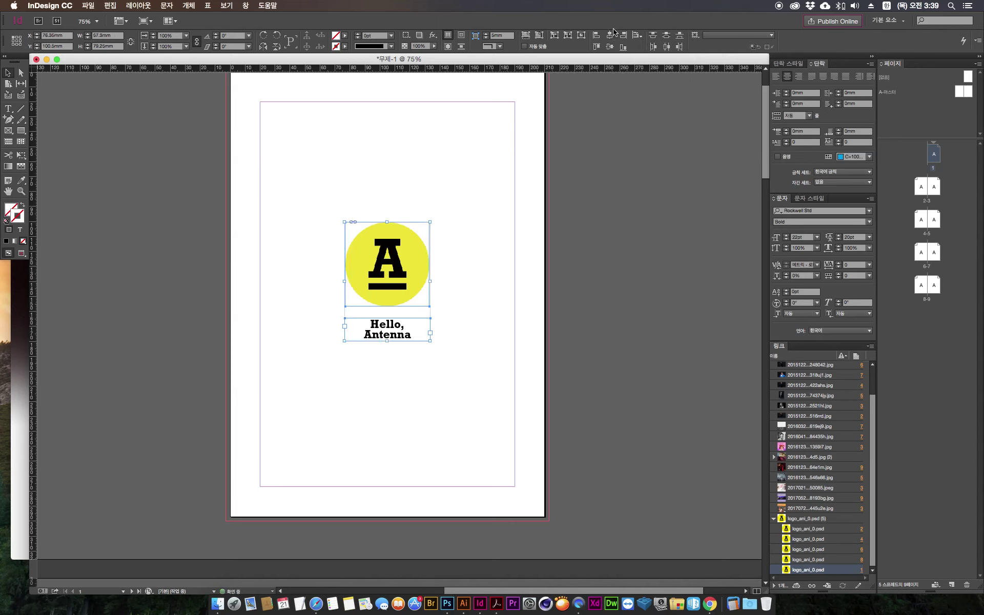
left_click(471, 418)
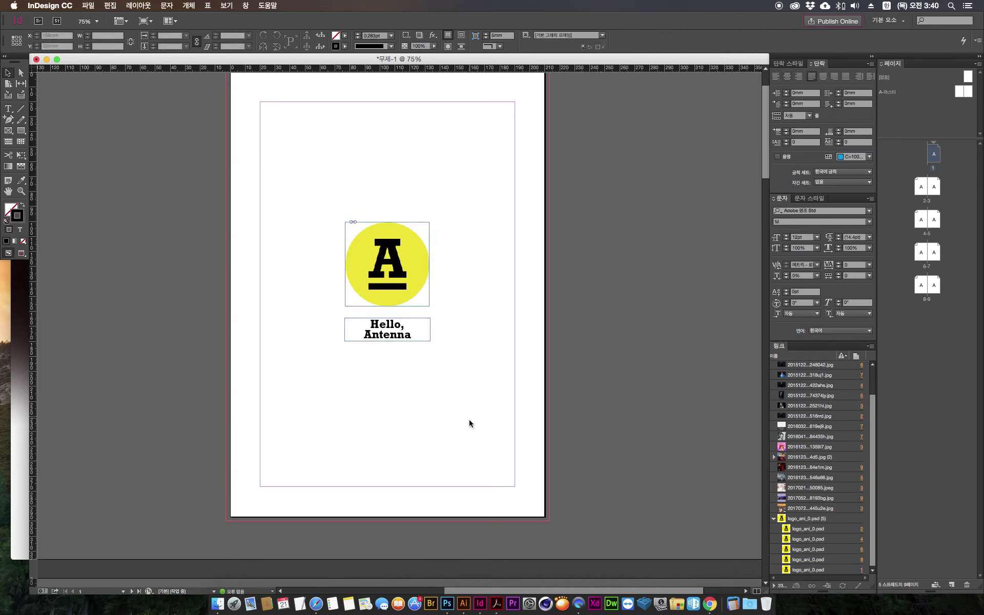
left_click_drag(410, 330, 422, 325)
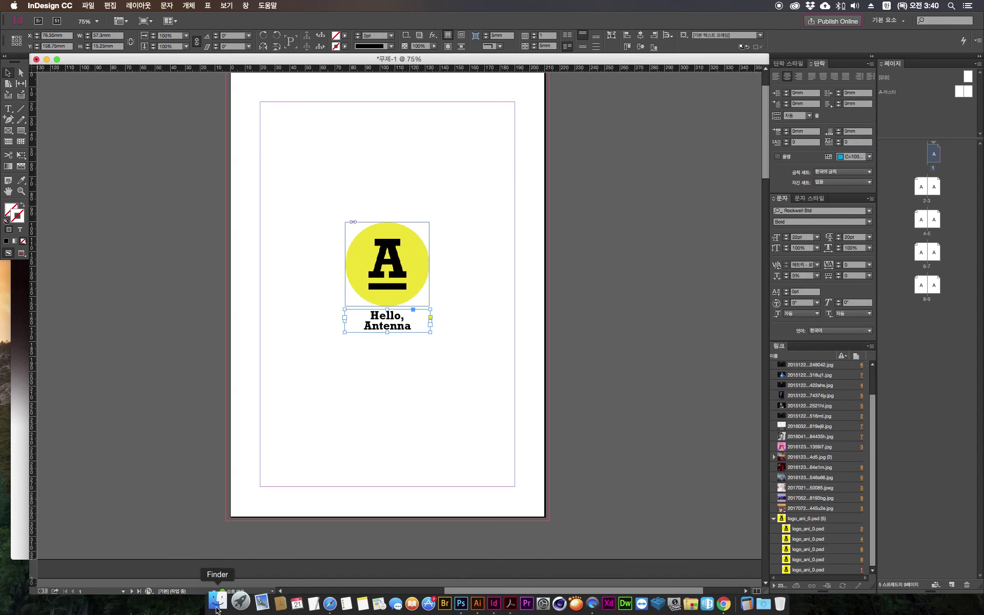
Step: Open 안테나엔젤스-2차-Fin.pdf in Acrobat Reader, copy the CHRISTMAS CONCERT title from its first page and return to InDesign
left_click(495, 604)
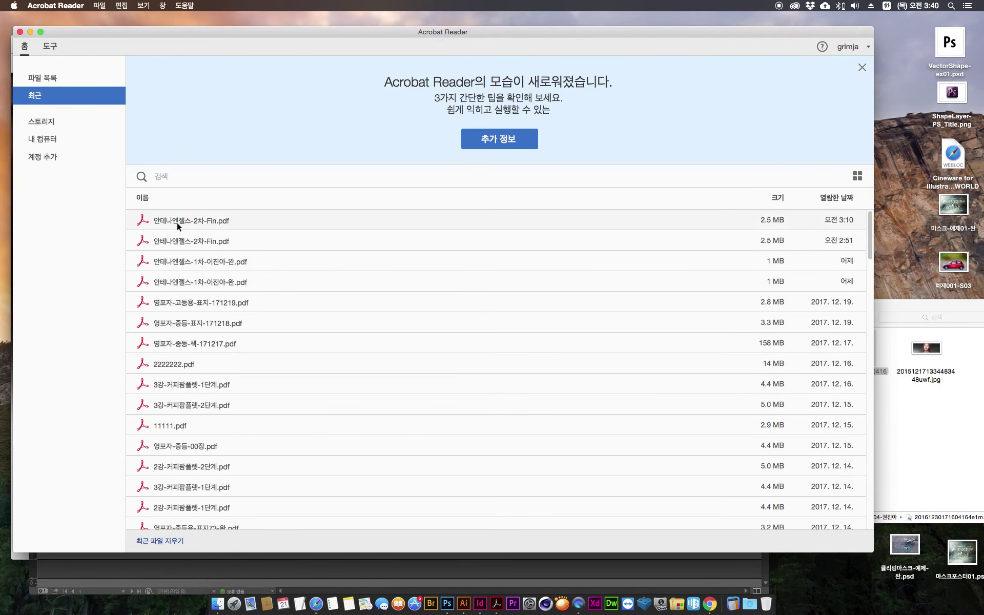
double_click(177, 221)
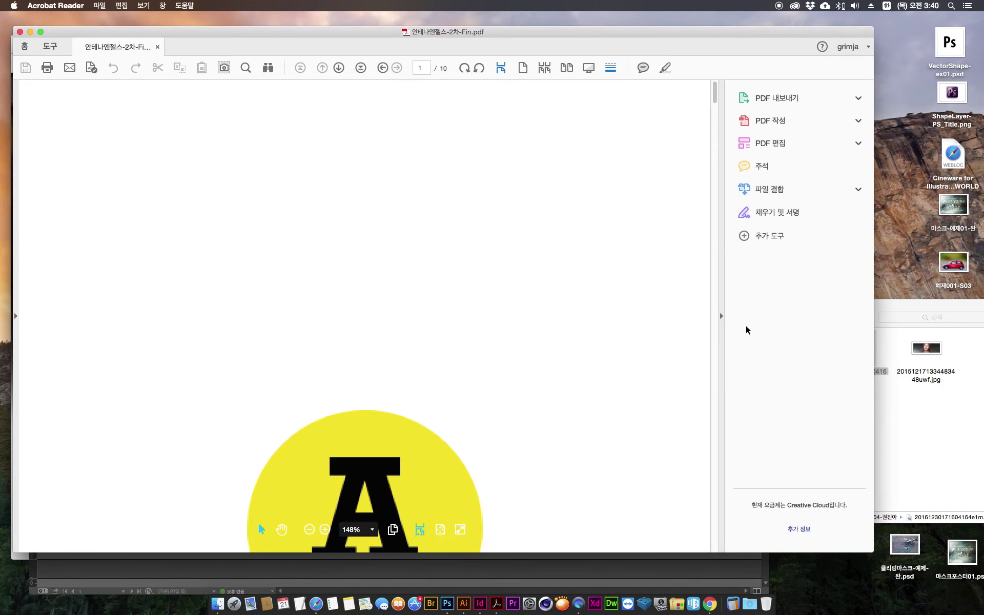
left_click(539, 68)
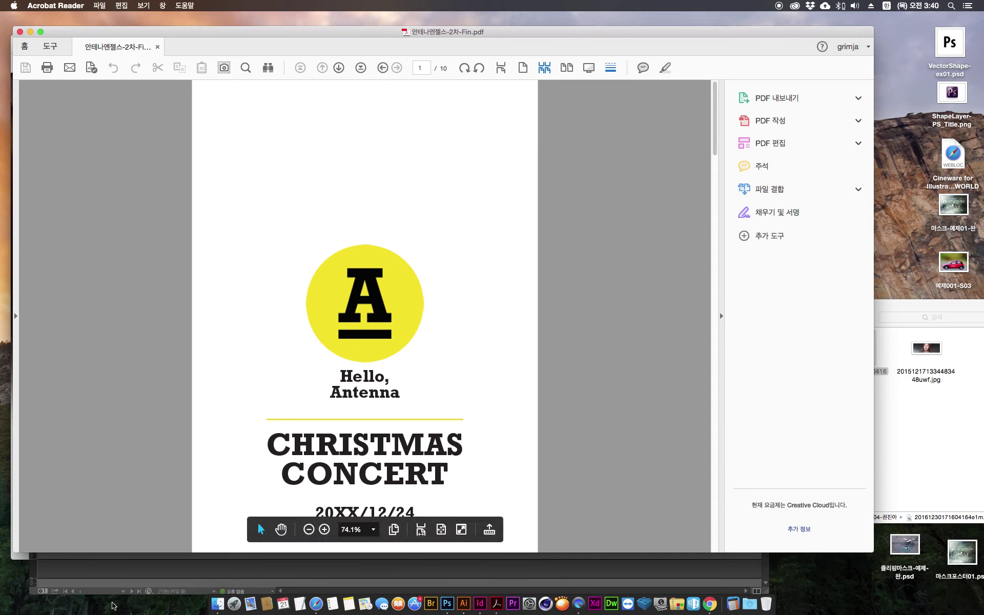
left_click_drag(267, 443, 433, 471)
key("super+c")
left_click(156, 594)
Step: Duplicate the Hello, Antenna frame further down, widen it to about 168 mm and replace its text with CHRISTMAS CONCERT
left_click_drag(402, 328, 511, 416)
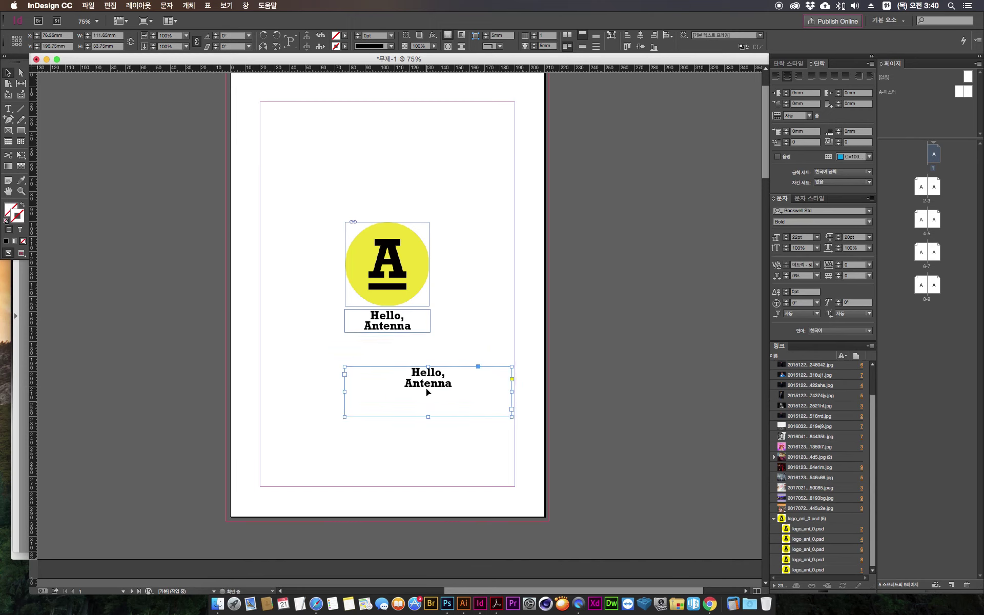
left_click_drag(347, 392, 260, 399)
double_click(404, 398)
key("super+a")
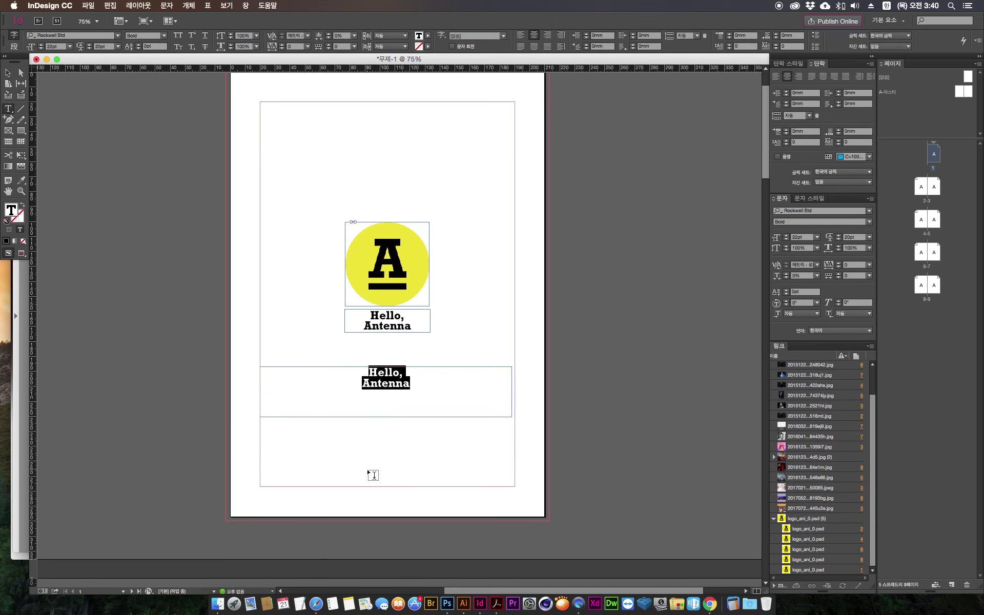
key("super+v")
Step: Set the font size of the CHRISTMAS CONCERT title to 46 pt
left_click_drag(437, 385, 319, 372)
key("super+shift+period")
key("super+shift+period")
key("super+shift+period")
key("super+shift+period")
key("super+shift+period")
key("super+shift+period")
key("super+shift+period")
key("super+shift+period")
key("super+shift+period")
key("super+shift+period")
key("super+shift+period")
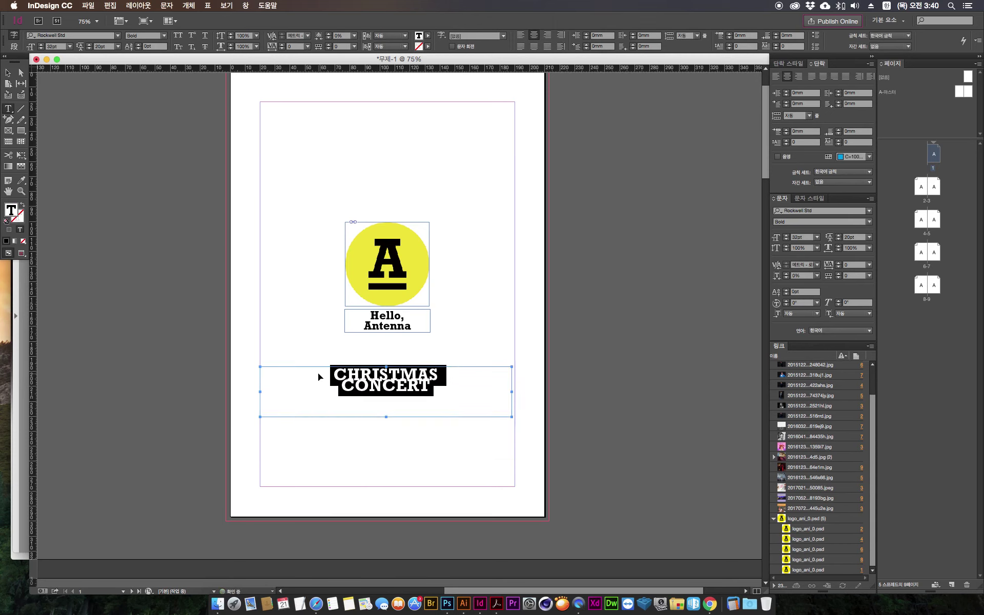
key("super+shift+period")
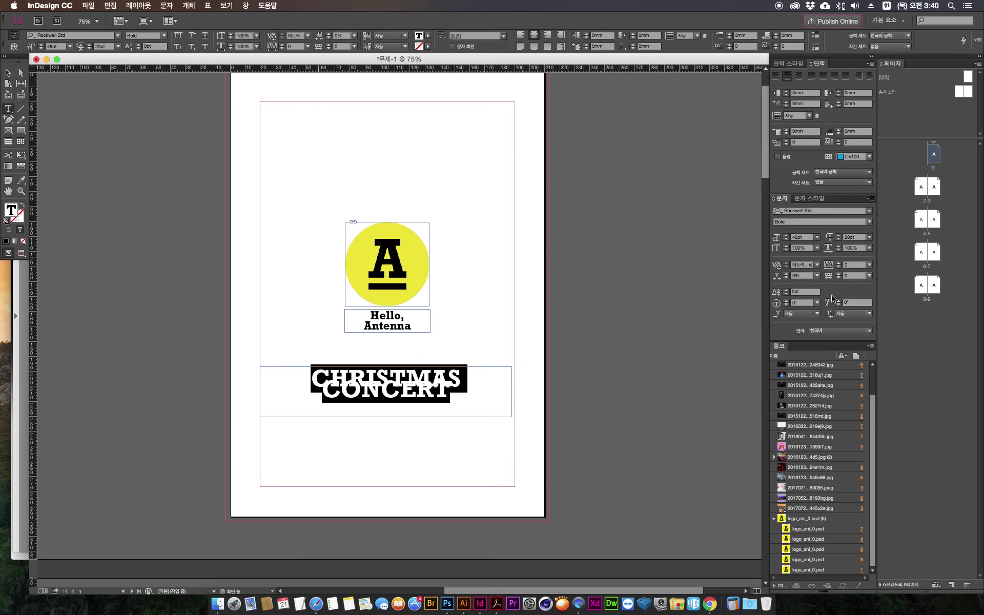
Step: Set the leading of the CHRISTMAS CONCERT title to 39 pt
left_click(840, 238)
key("Up")
key("Up")
key("Up")
key("Up")
key("Up")
key("Up")
key("Up")
key("Up")
key("Up")
key("Up")
key("Up")
key("Up")
key("Up")
key("Up")
key("Up")
key("Up")
key("Up")
key("Up")
key("Up")
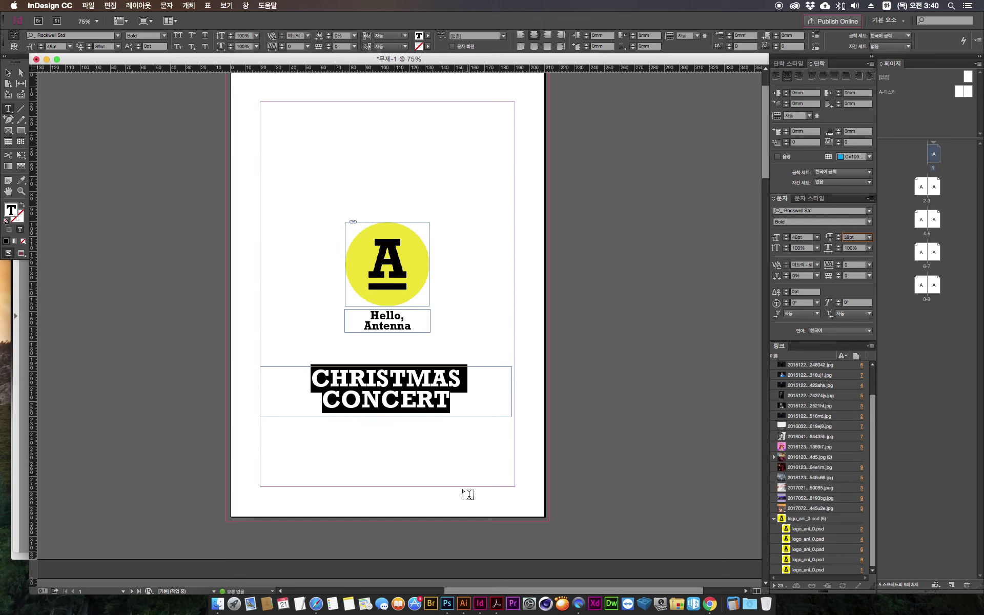
left_click(8, 83)
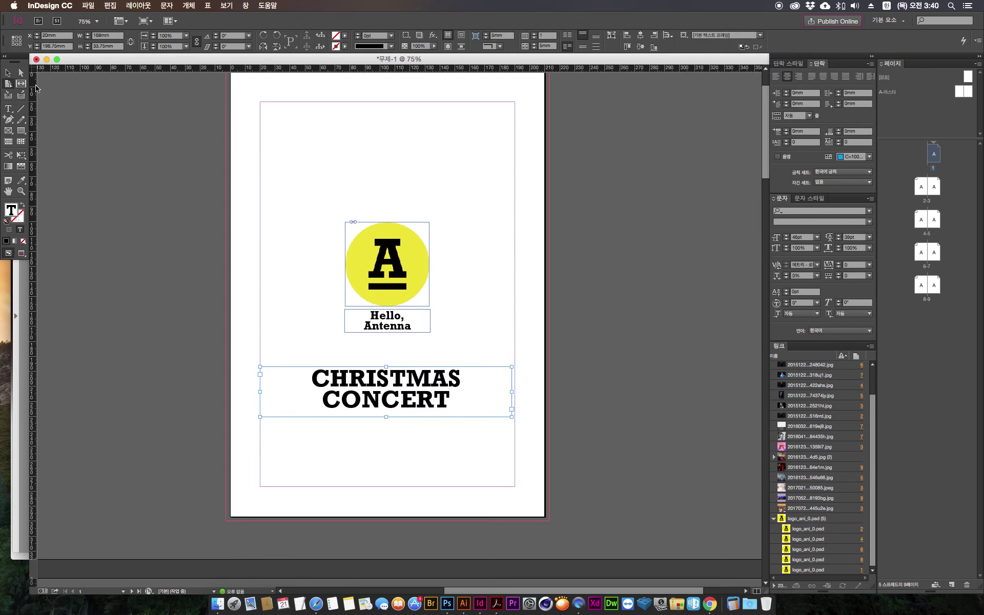
left_click(432, 376)
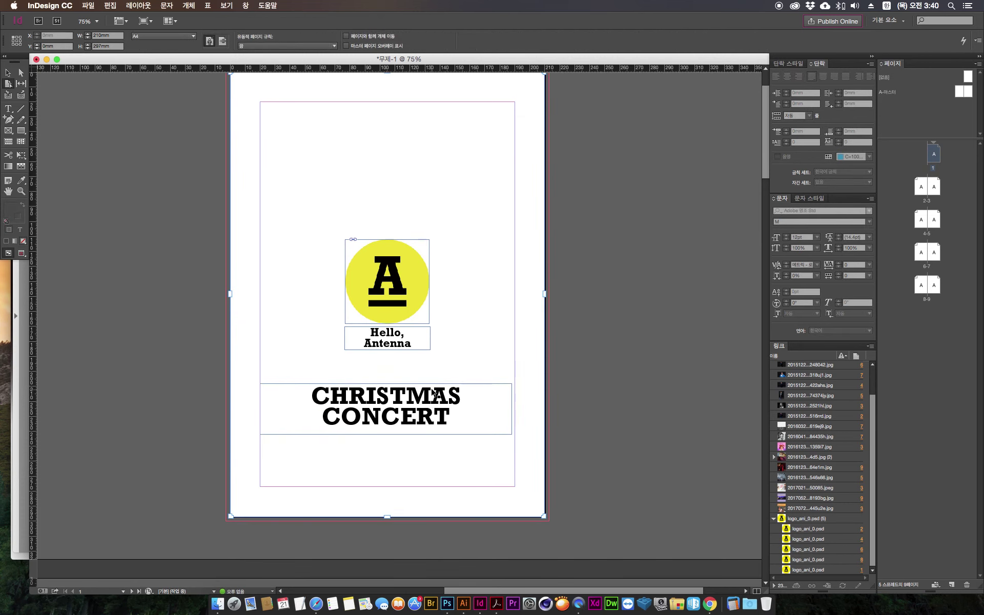
left_click(604, 416)
left_click(428, 401)
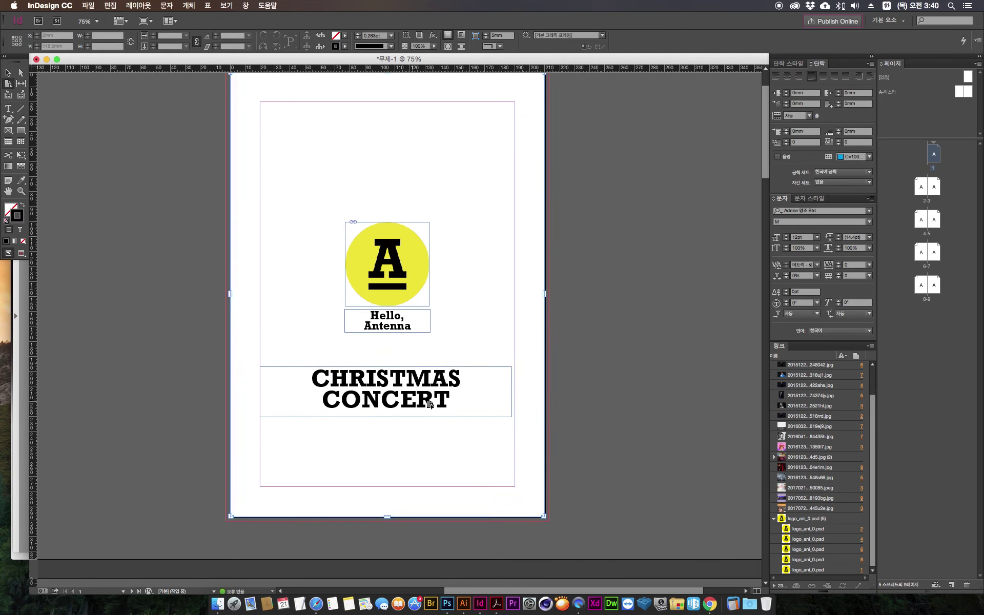
left_click(7, 72)
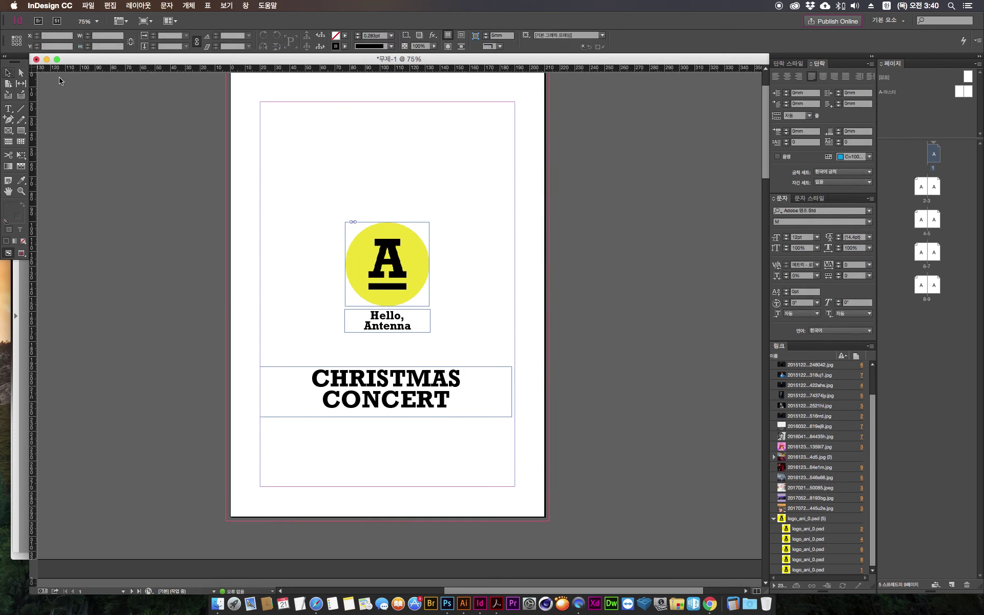
left_click_drag(626, 249, 619, 271)
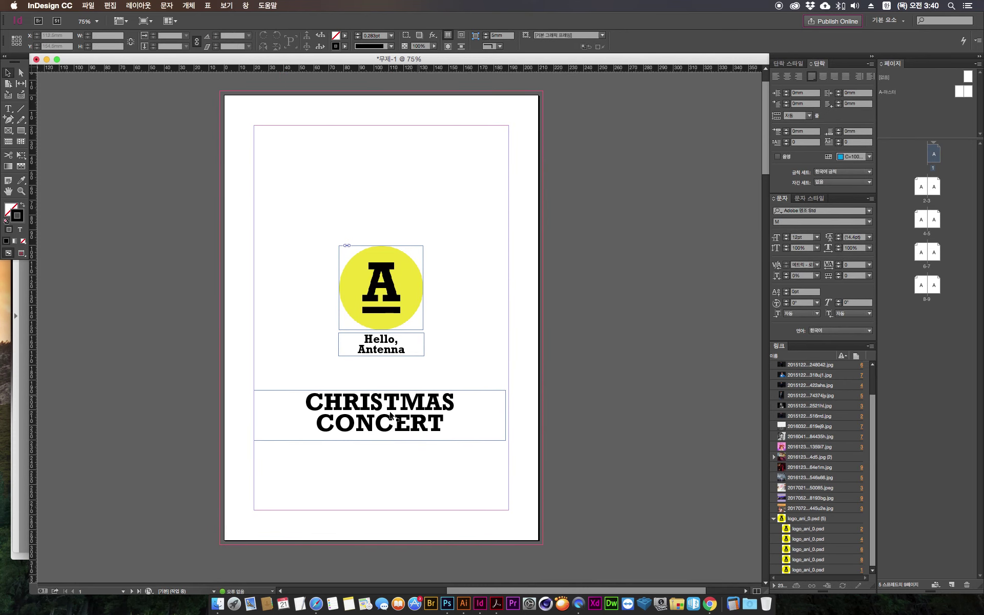